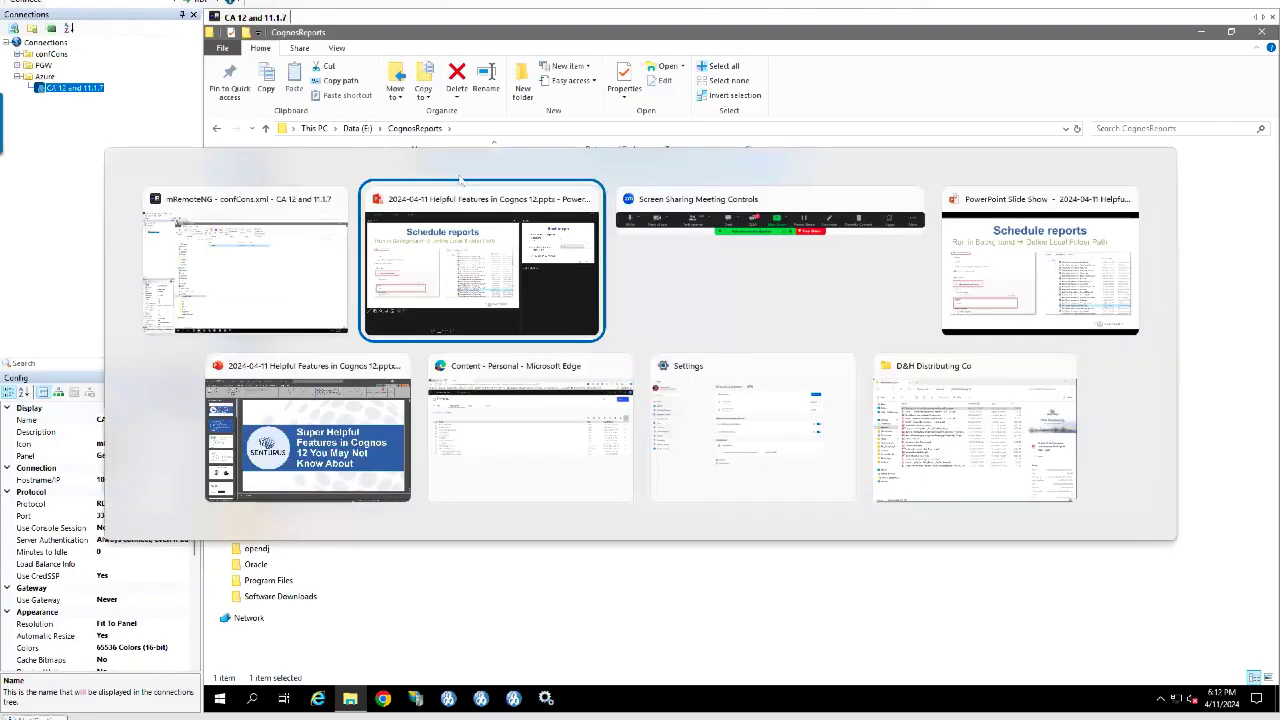
Step: Show the 'Setup sub folders' slide, then switch to the Cognos Analytics Samples folder in the browser
{"action": "key", "text": "Left"}
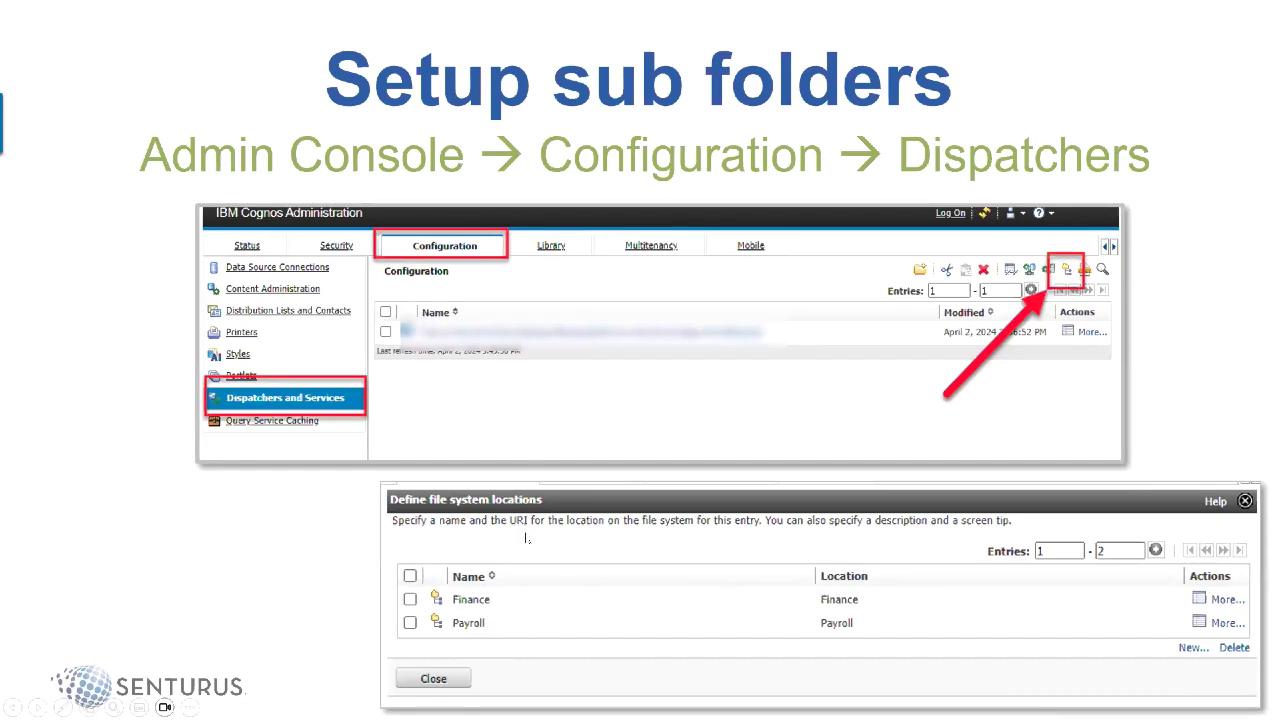
{"action": "key", "text": "alt+Tab"}
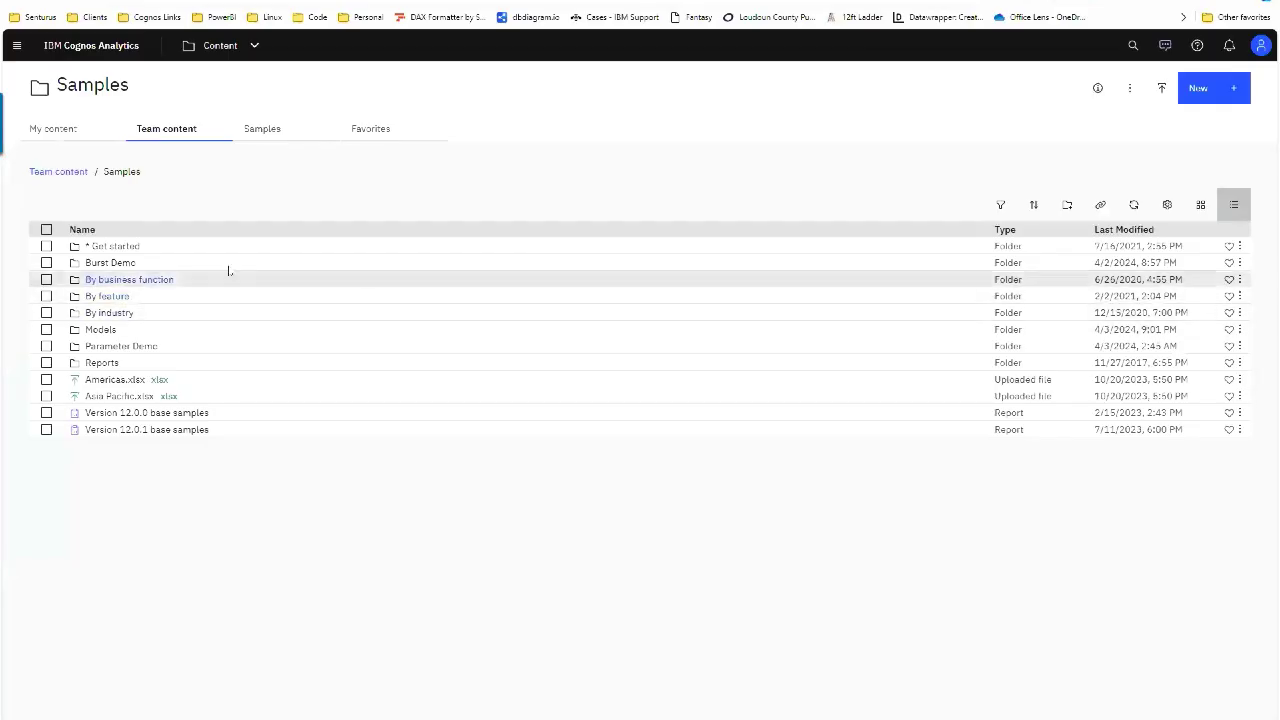
Step: In Burst Demo, run Burst Report Demo in the background with HTML and PDF outputs
{"action": "left_click", "coordinate": [125, 263]}
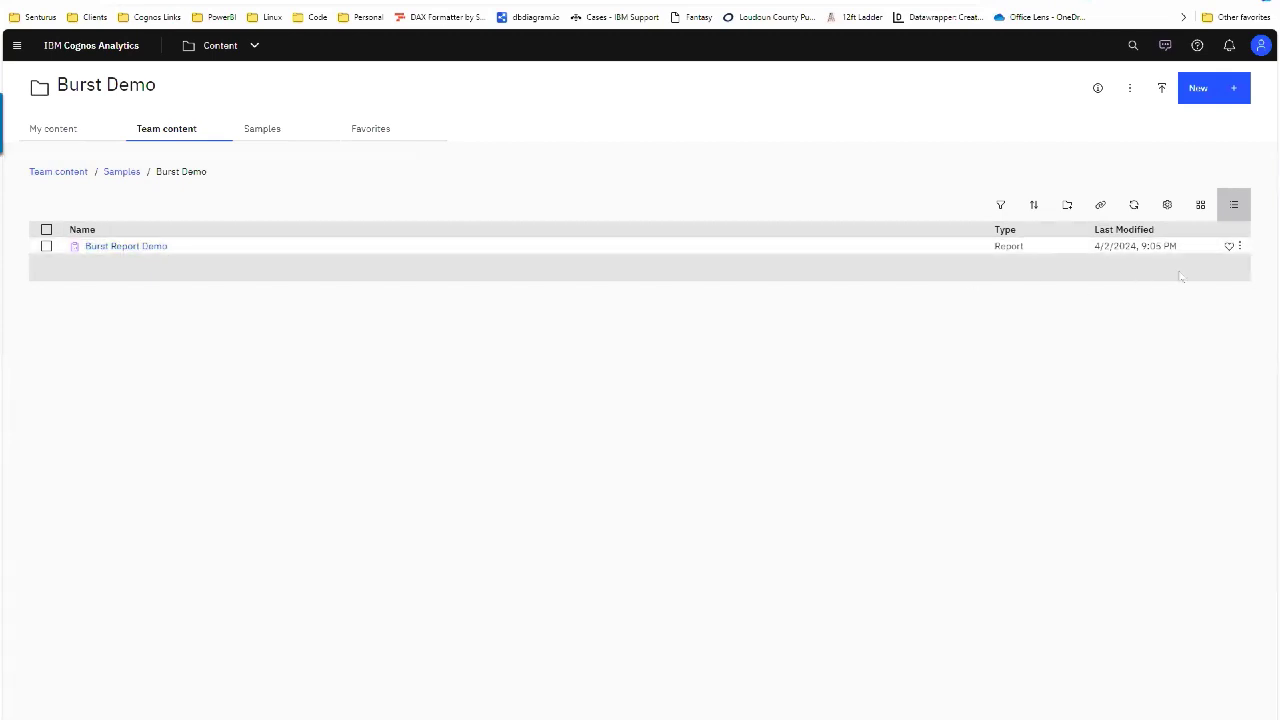
{"action": "left_click", "coordinate": [1240, 246]}
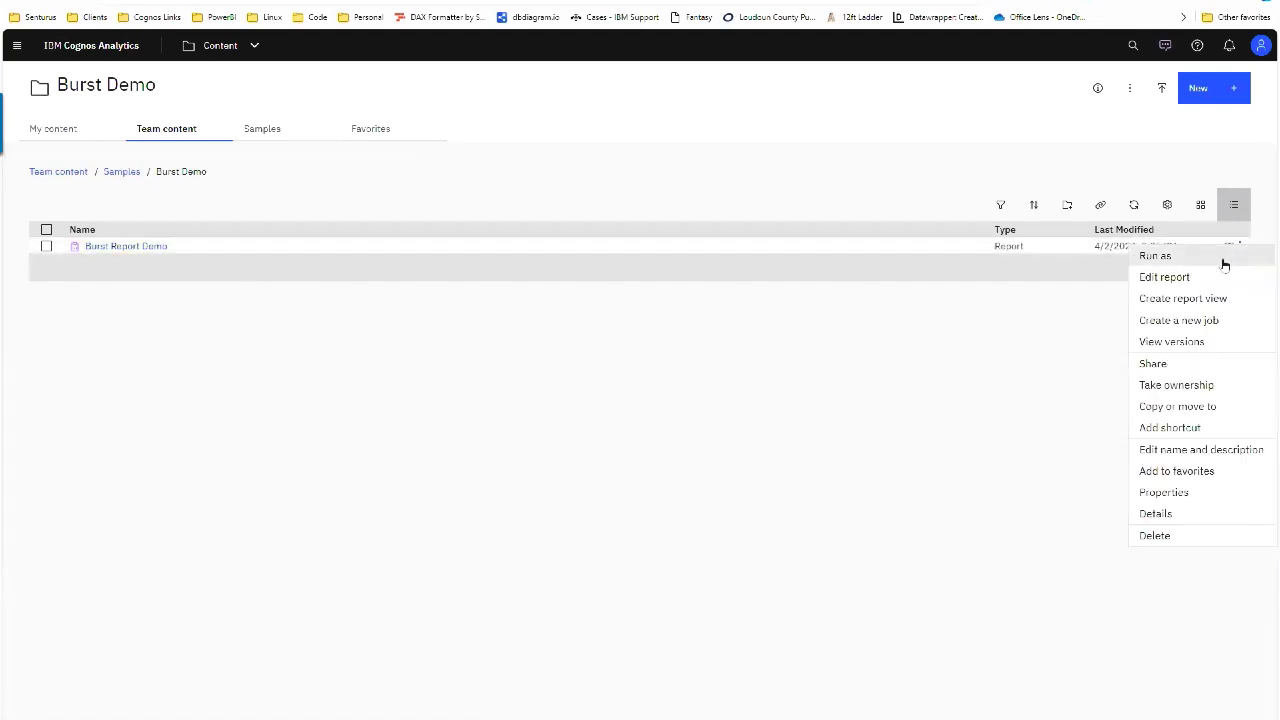
{"action": "left_click", "coordinate": [1224, 258]}
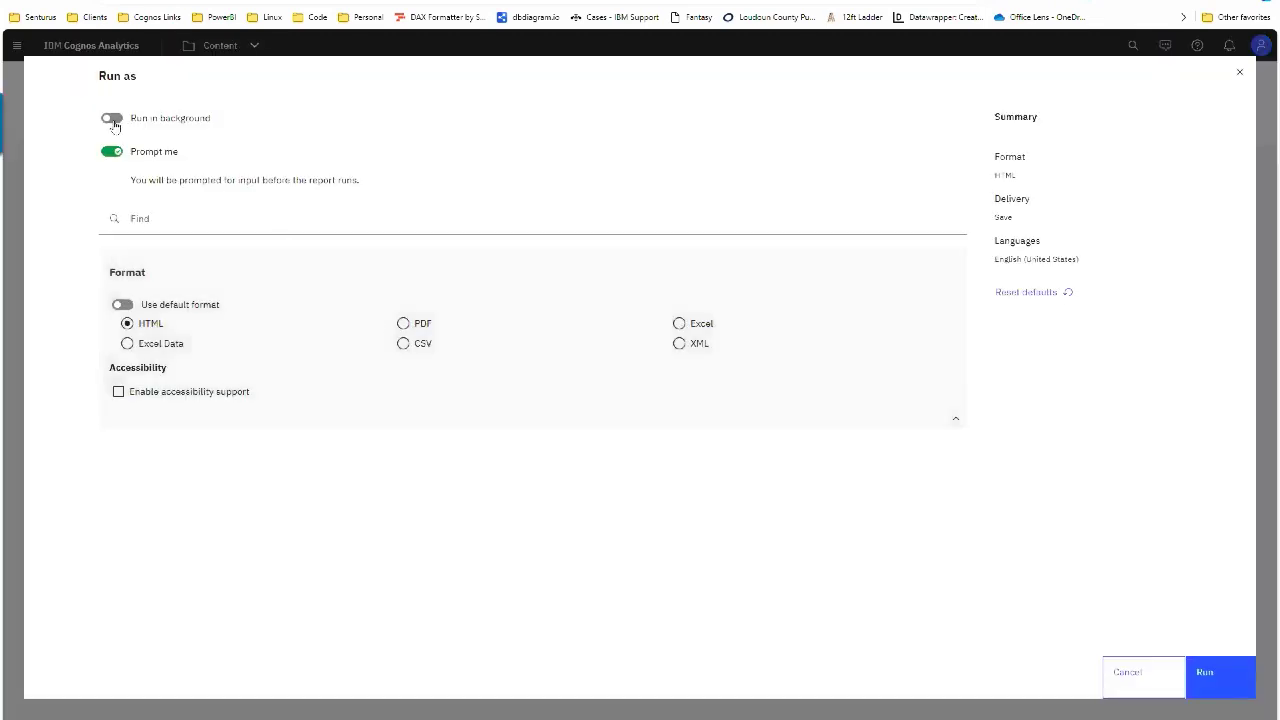
{"action": "left_click", "coordinate": [111, 118]}
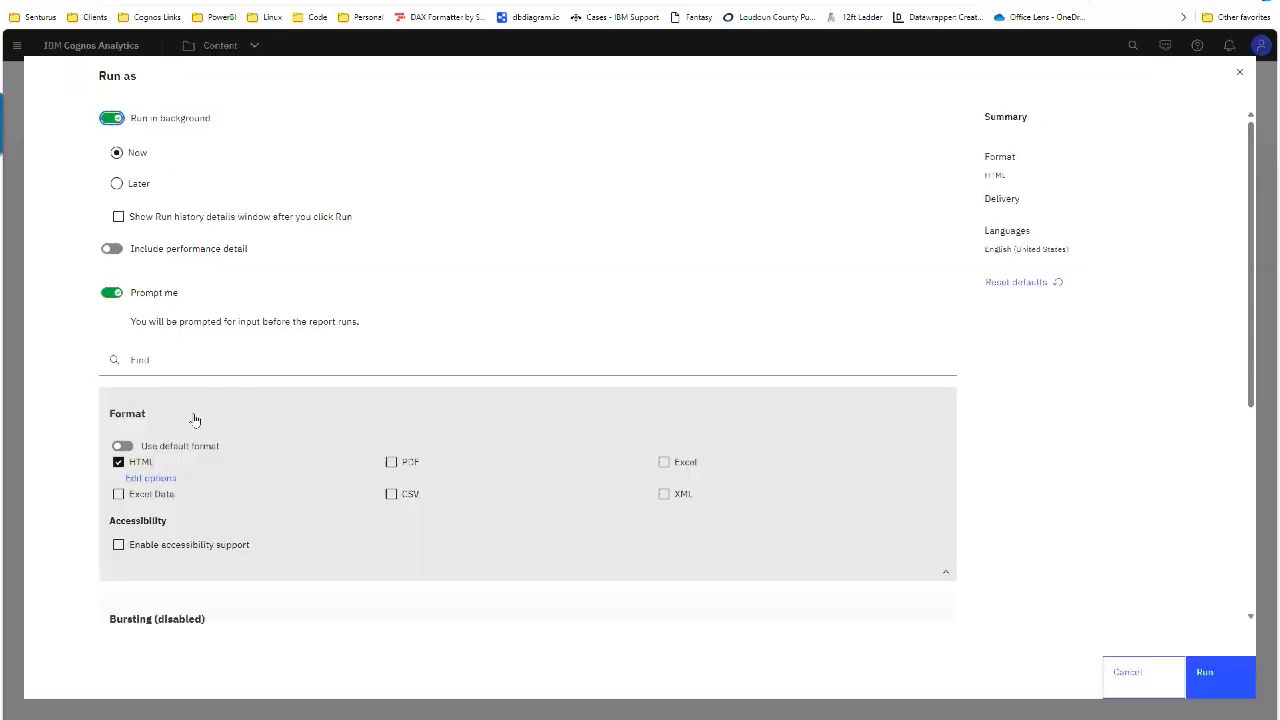
{"action": "left_click", "coordinate": [391, 462]}
Step: Turn on bursting and save the output only as an external file, not inside Cognos
{"action": "scroll", "coordinate": [206, 457], "scroll_direction": "down", "scroll_amount": 2}
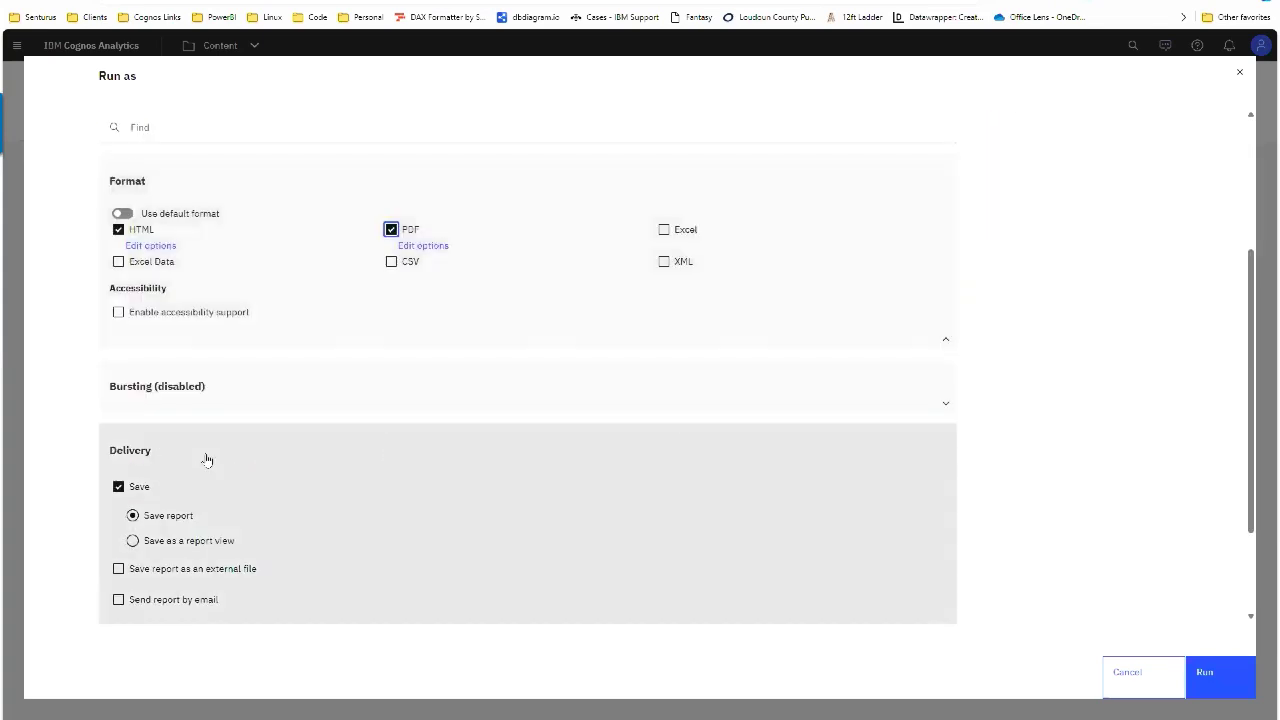
{"action": "left_click", "coordinate": [216, 398]}
{"action": "left_click", "coordinate": [921, 419]}
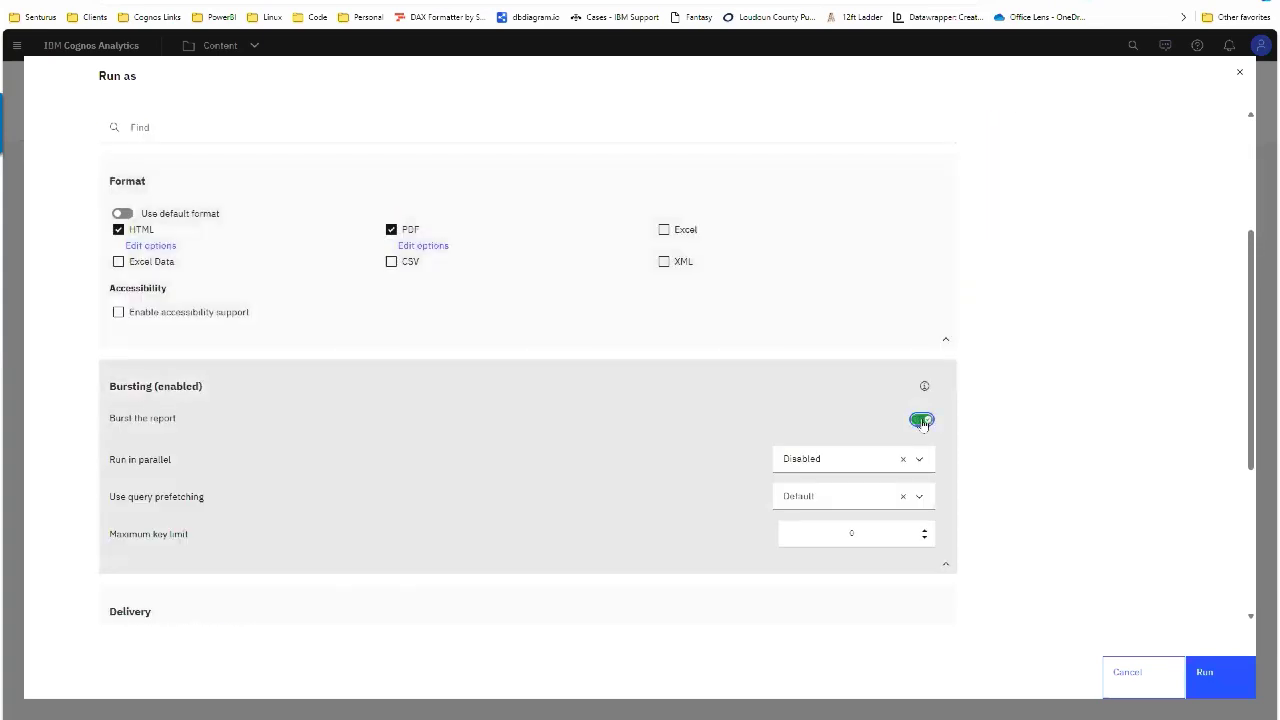
{"action": "scroll", "coordinate": [504, 436], "scroll_direction": "down", "scroll_amount": 3}
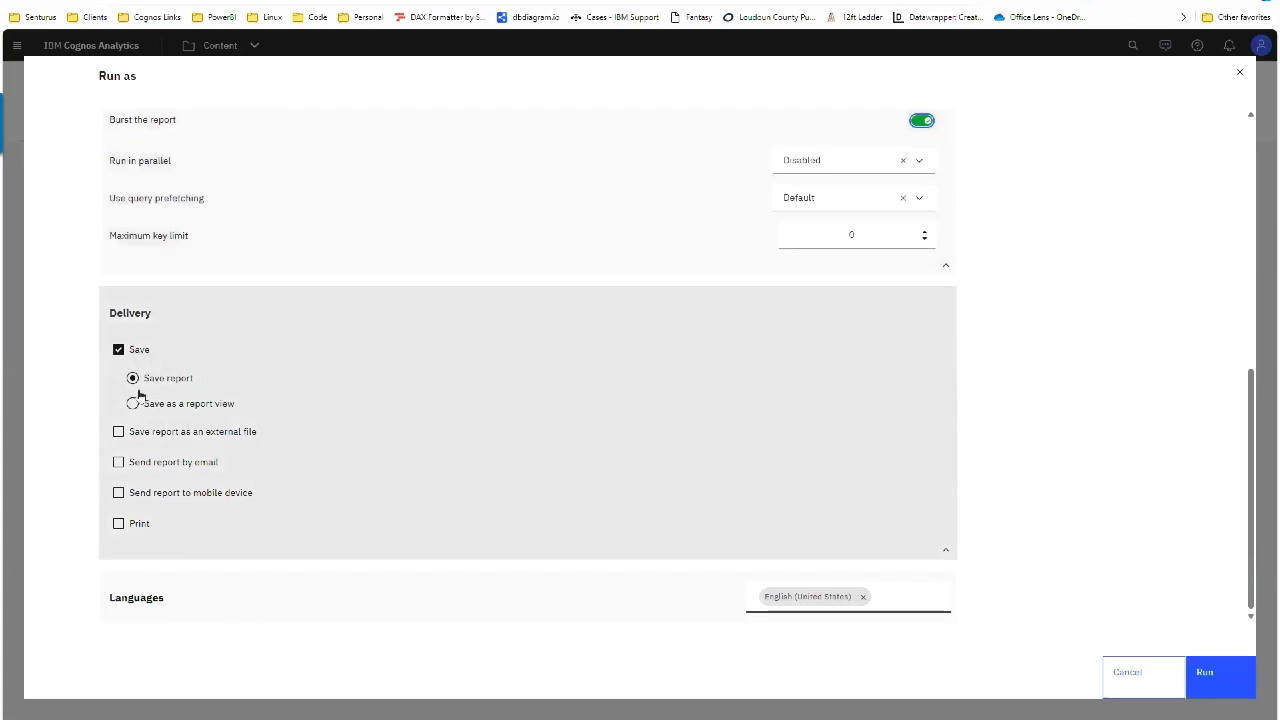
{"action": "left_click", "coordinate": [166, 436]}
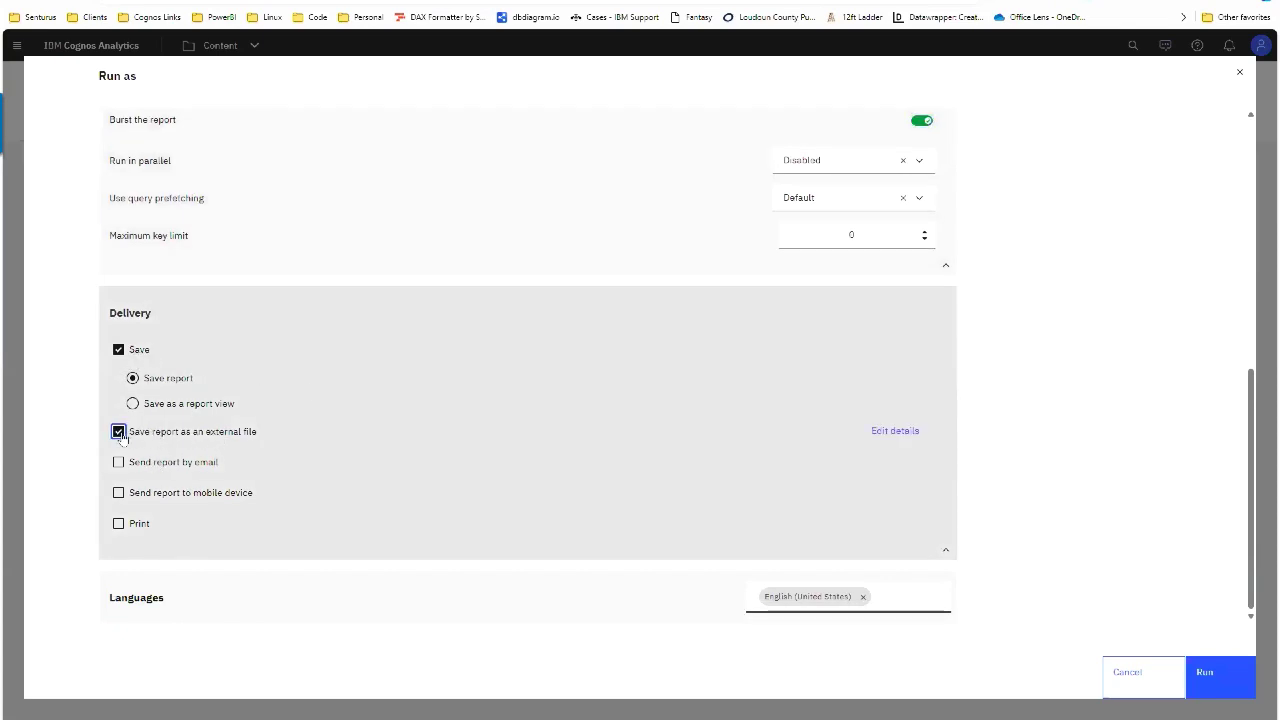
{"action": "left_click", "coordinate": [119, 348]}
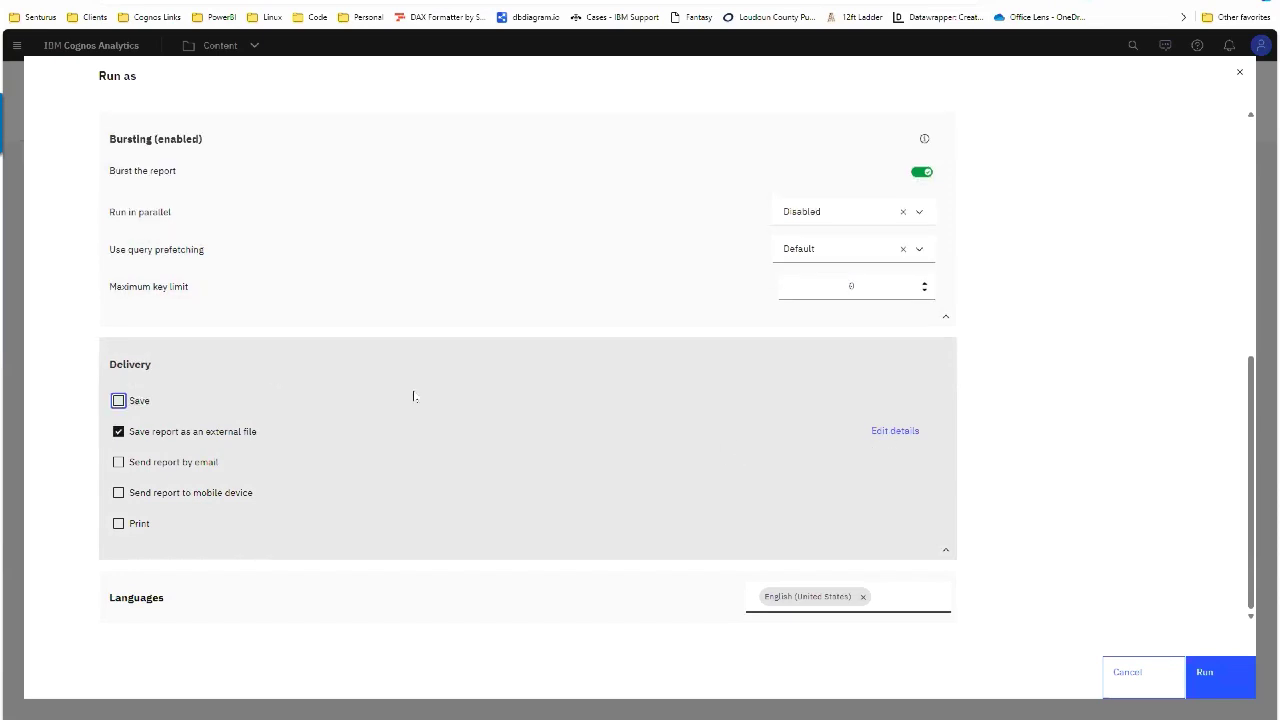
{"action": "left_click", "coordinate": [895, 431]}
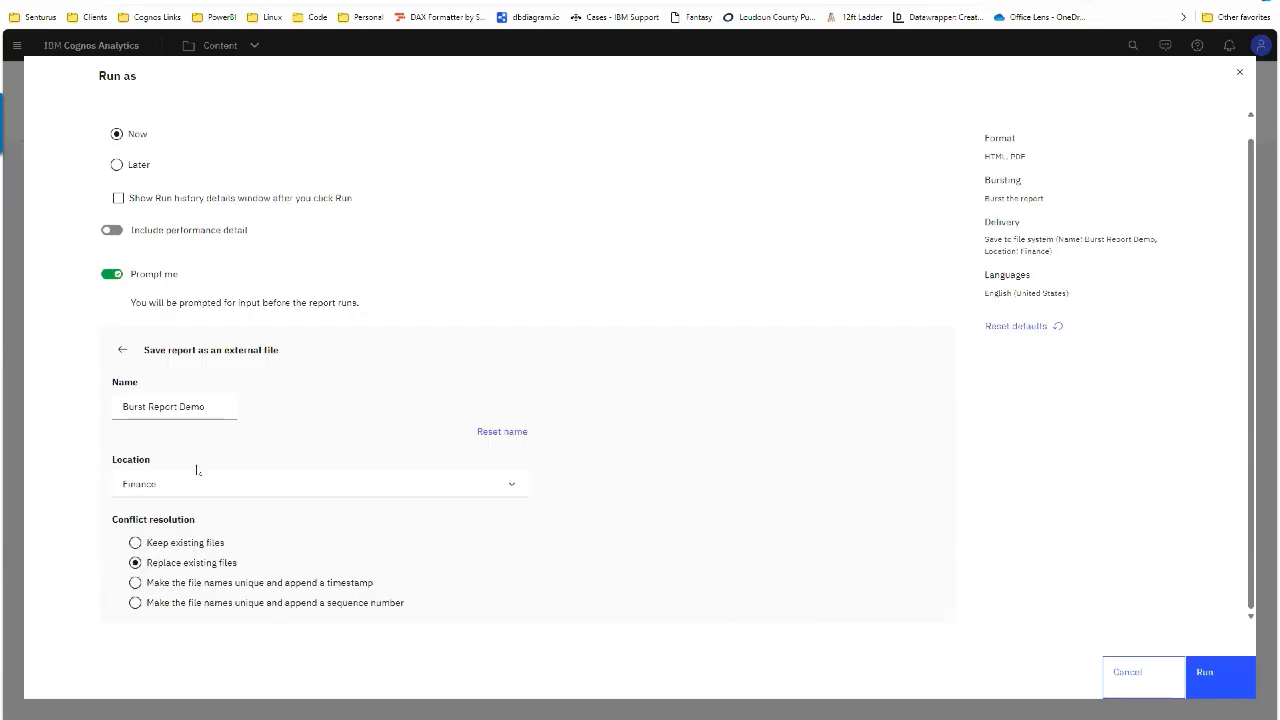
Step: Keep Finance as the location, make file names unique with a timestamp, and run the report
{"action": "left_click", "coordinate": [198, 484]}
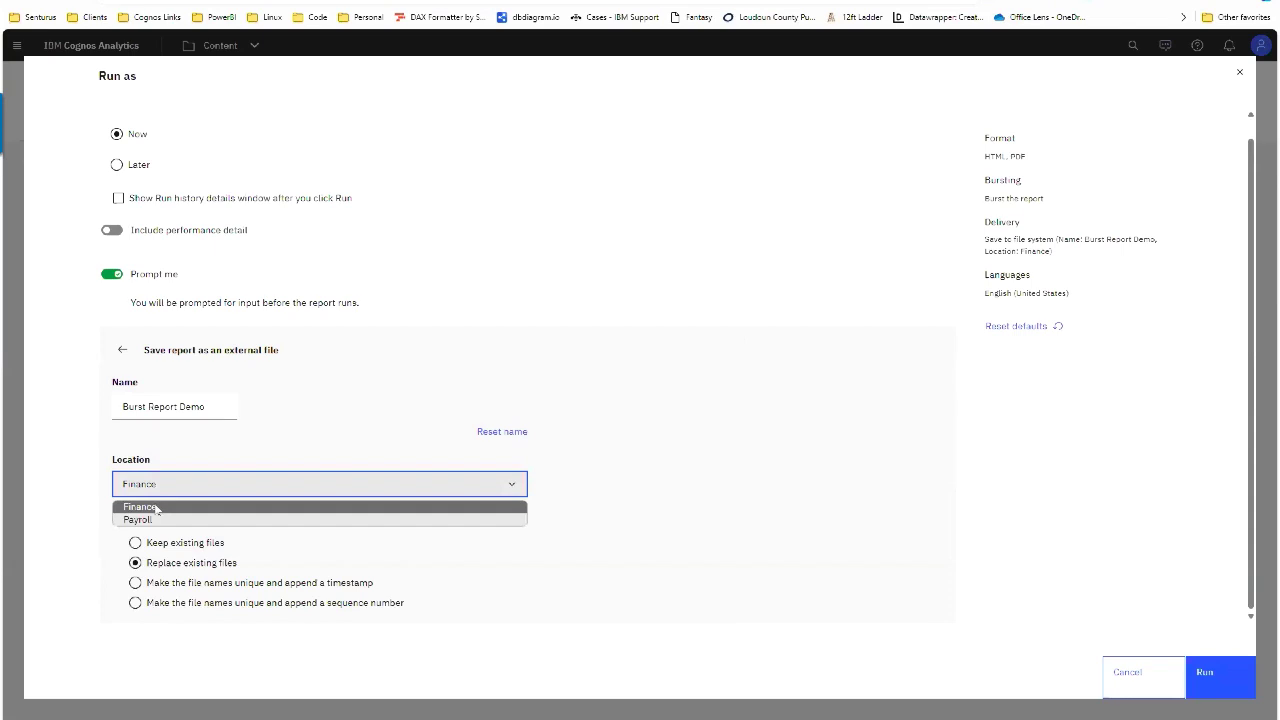
{"action": "left_click", "coordinate": [157, 507]}
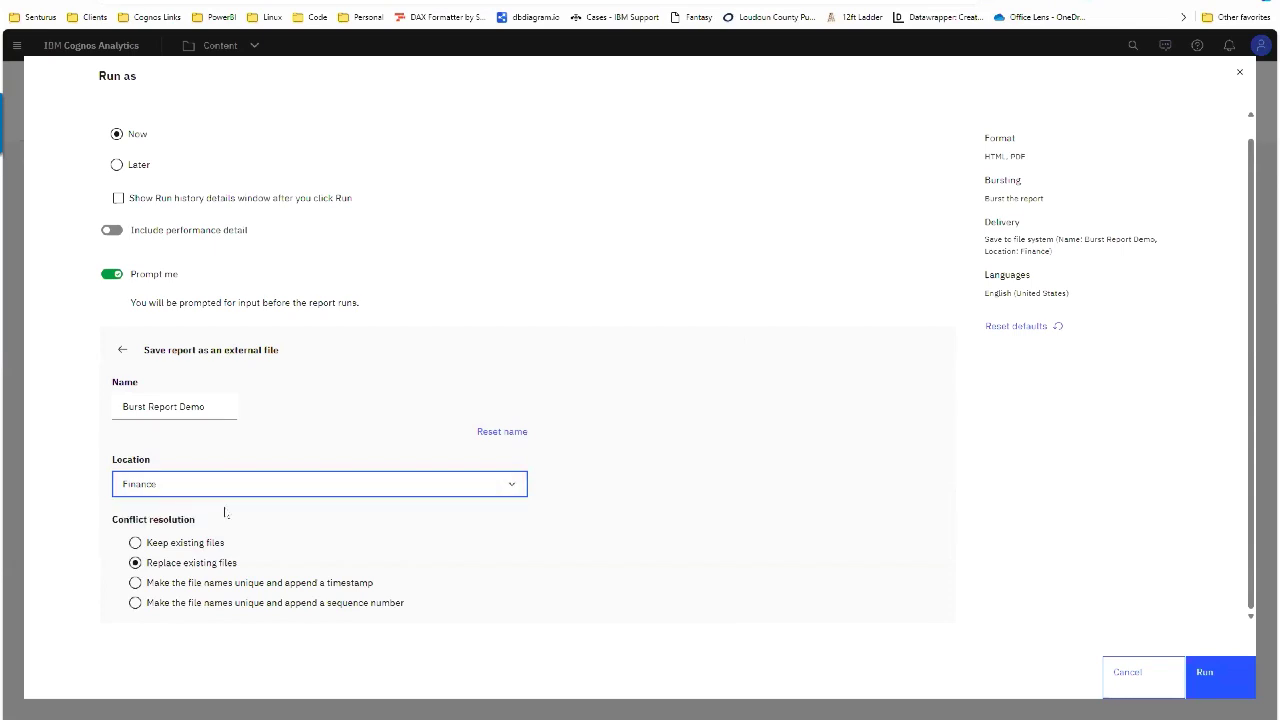
{"action": "left_click", "coordinate": [223, 586]}
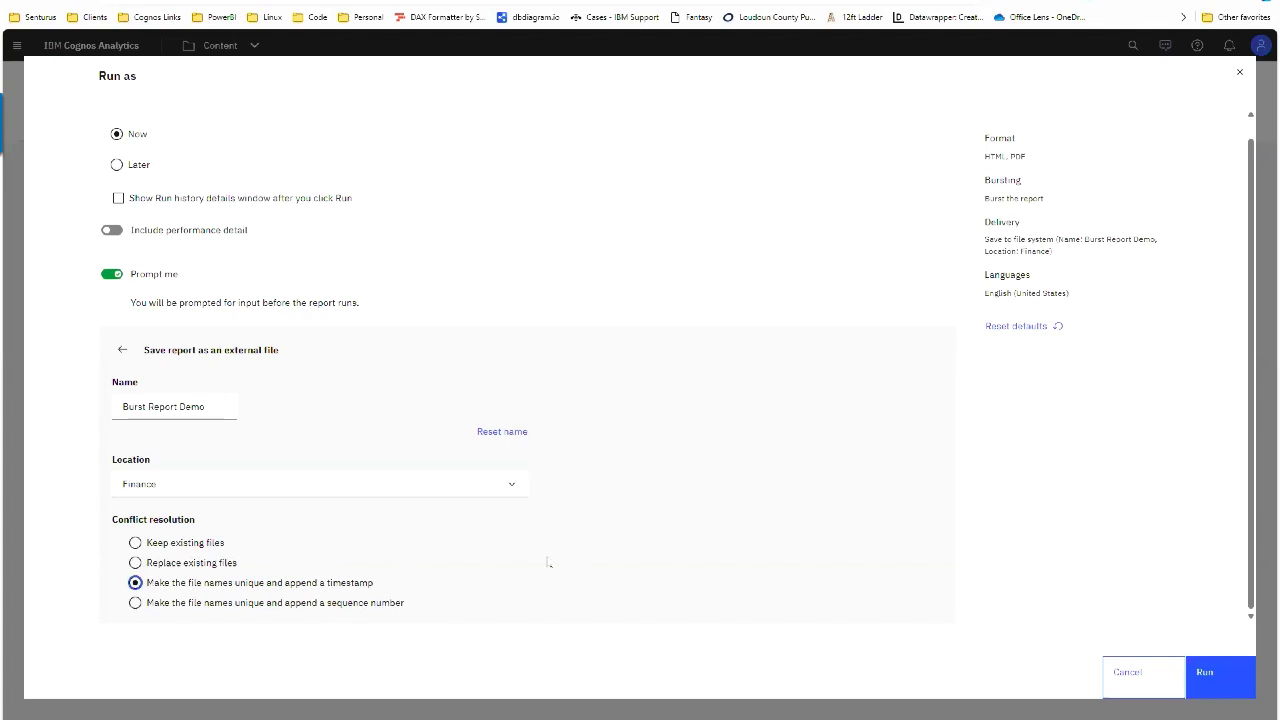
{"action": "left_click", "coordinate": [1220, 678]}
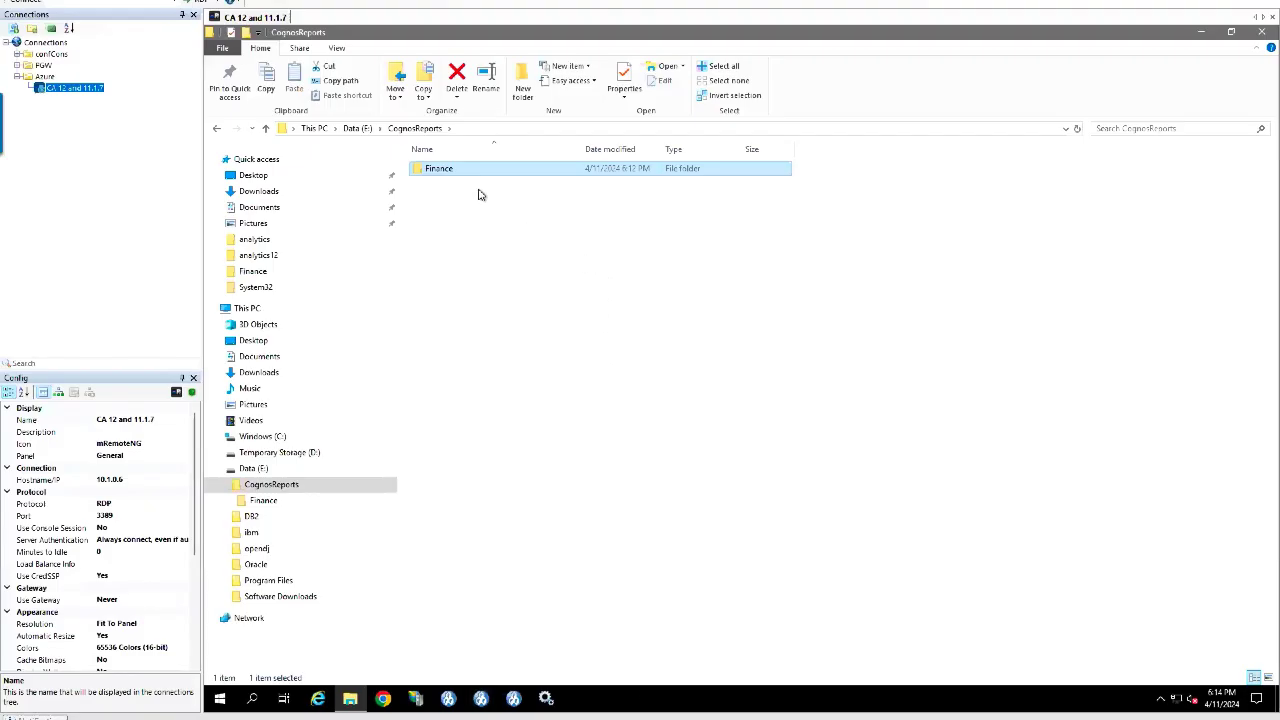
Step: Open the Finance folder and view Burst Report Demo-en-us-Belgium.pdf in Google Chrome
{"action": "double_click", "coordinate": [471, 180]}
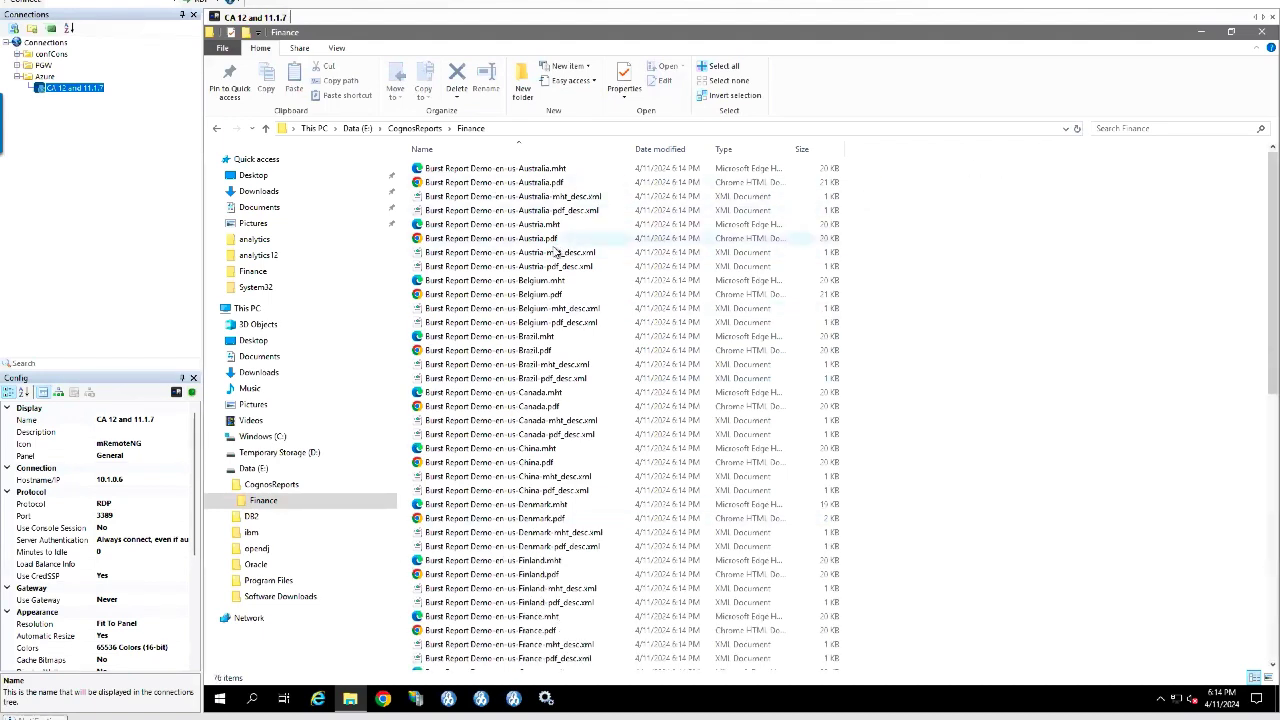
{"action": "left_click", "coordinate": [530, 184]}
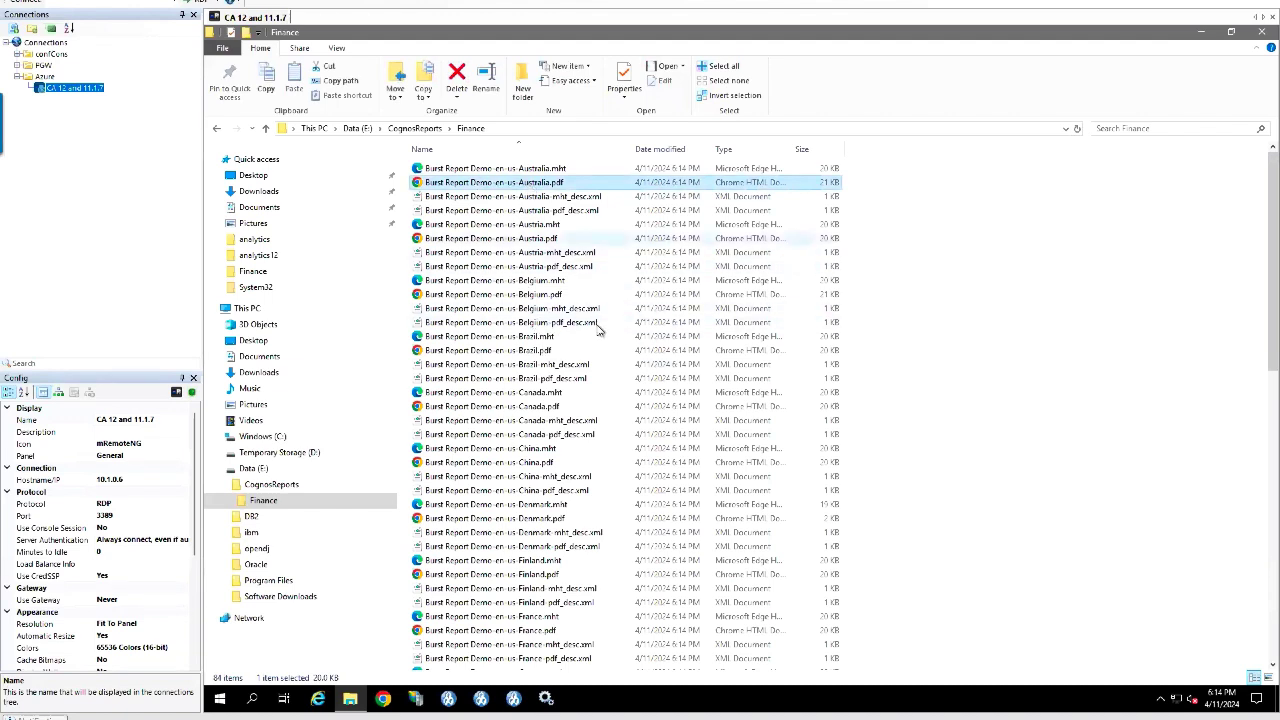
{"action": "left_click", "coordinate": [459, 296]}
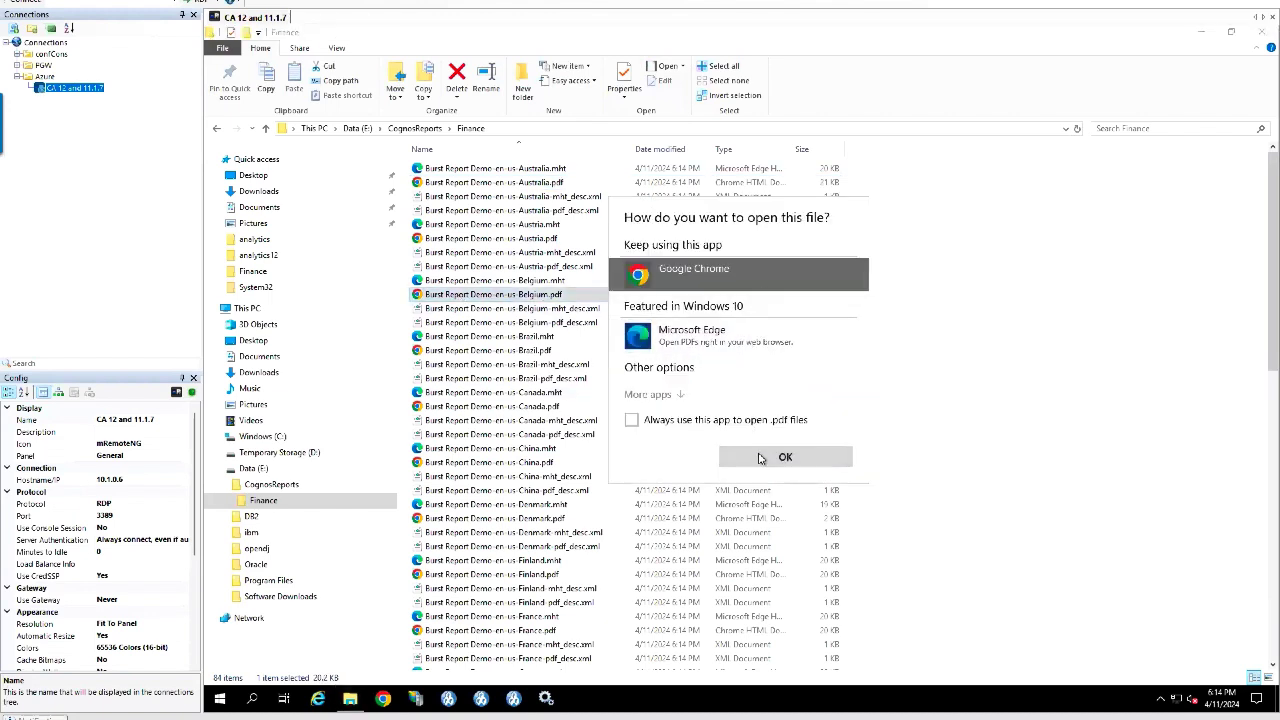
{"action": "left_click", "coordinate": [762, 458]}
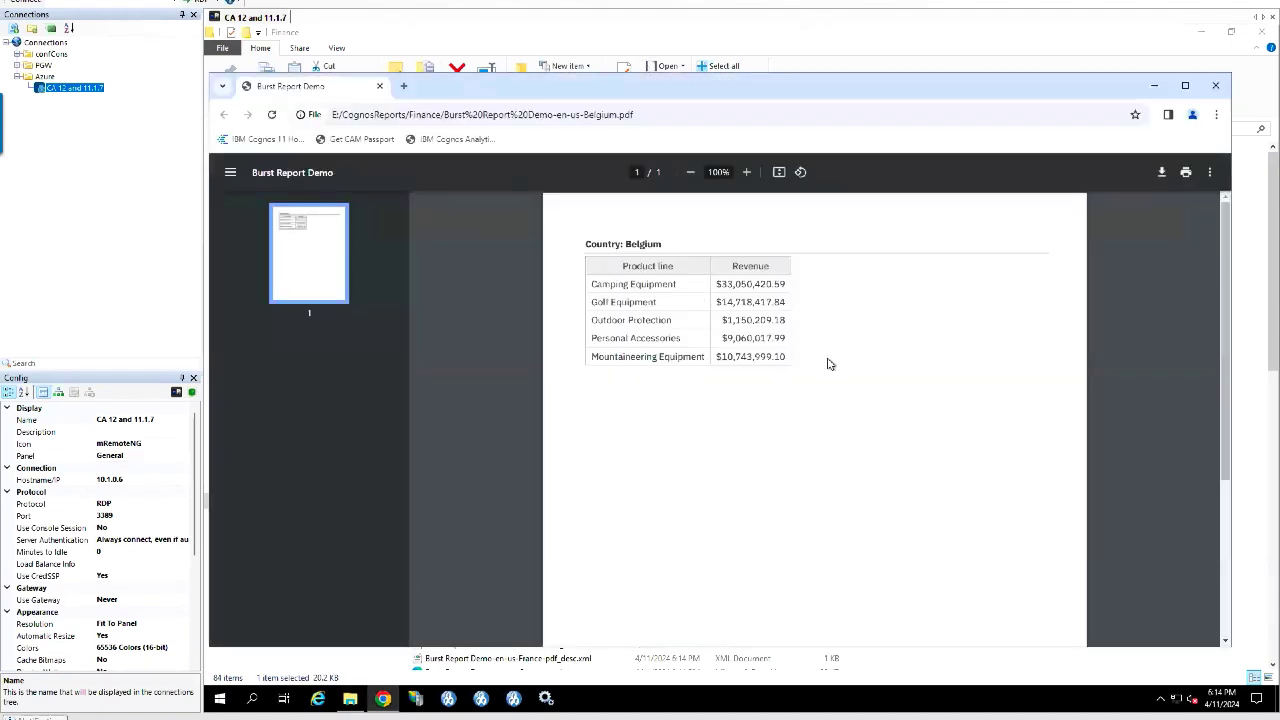
Step: Check the Country: Belgium heading in the revenue PDF, then close Chrome
{"action": "left_click_drag", "start_coordinate": [604, 246], "coordinate": [714, 251]}
{"action": "left_click", "coordinate": [635, 281]}
{"action": "left_click", "coordinate": [1222, 91]}
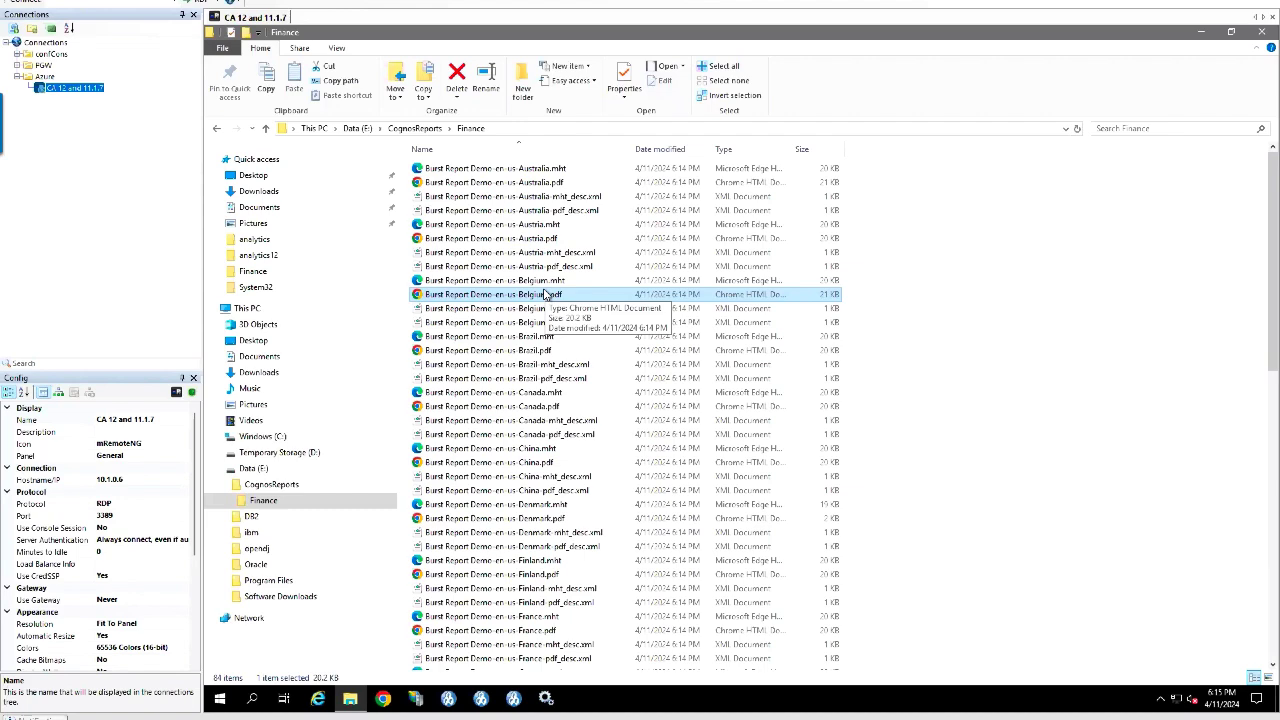
Step: Return to the slide show and advance past 'Schedule reports' to the 'Next steps' slide
{"action": "key", "text": "alt+Tab"}
{"action": "key", "text": "alt+Tab"}
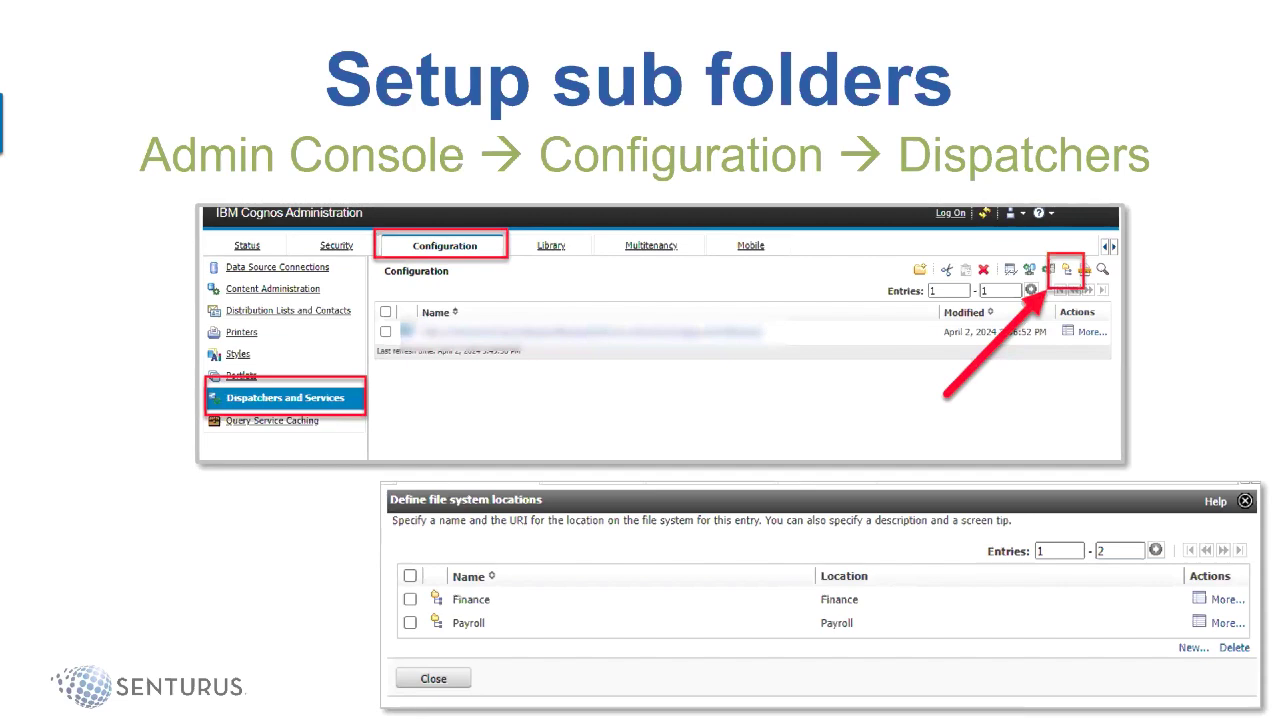
{"action": "key", "text": "Right"}
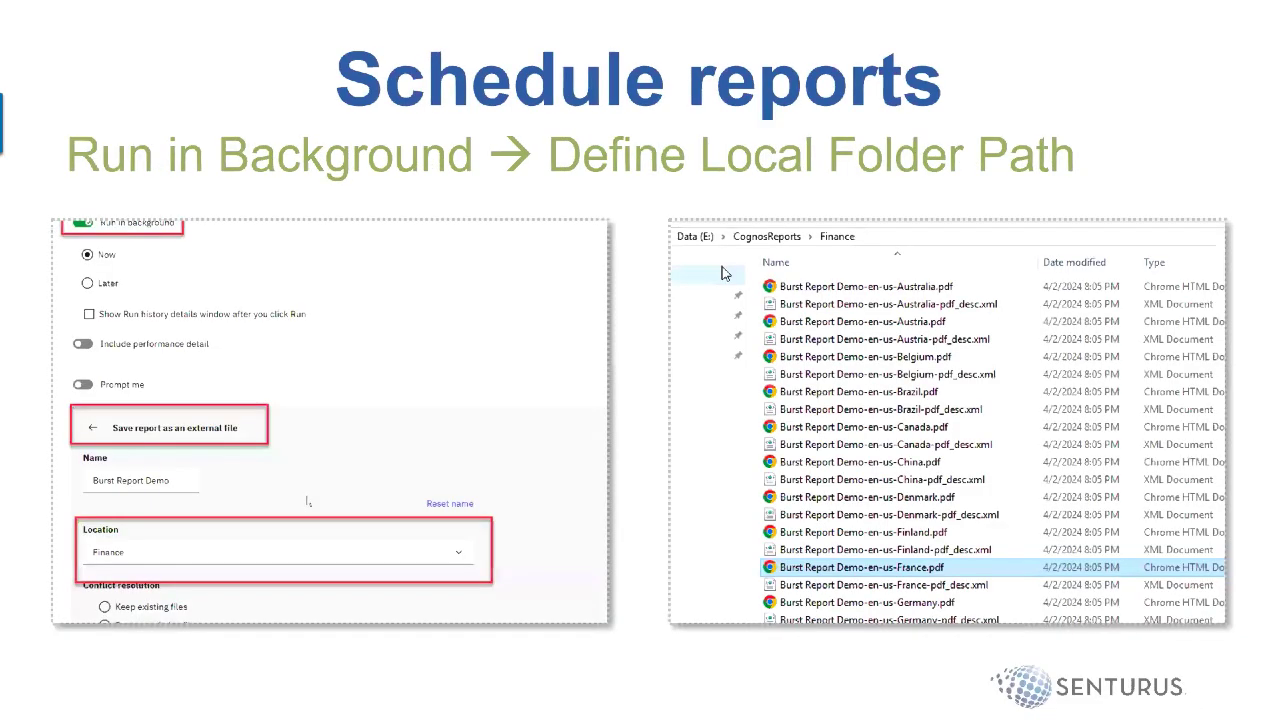
{"action": "key", "text": "Right"}
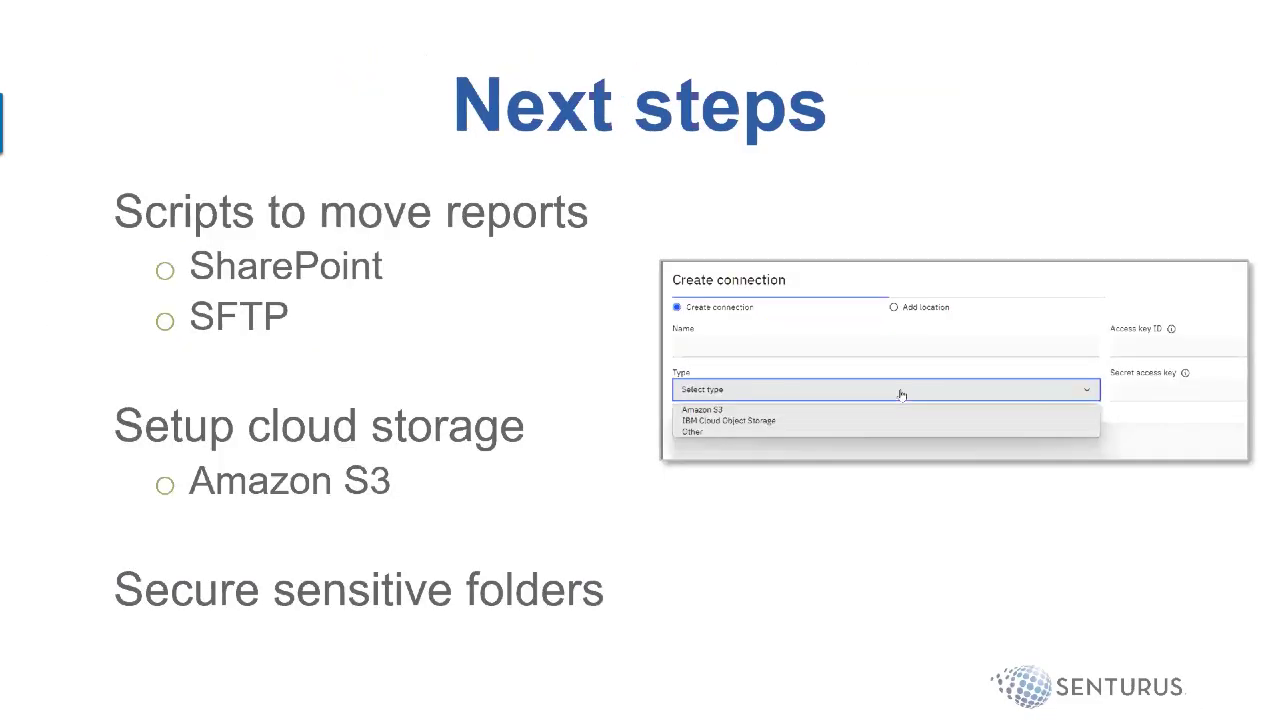
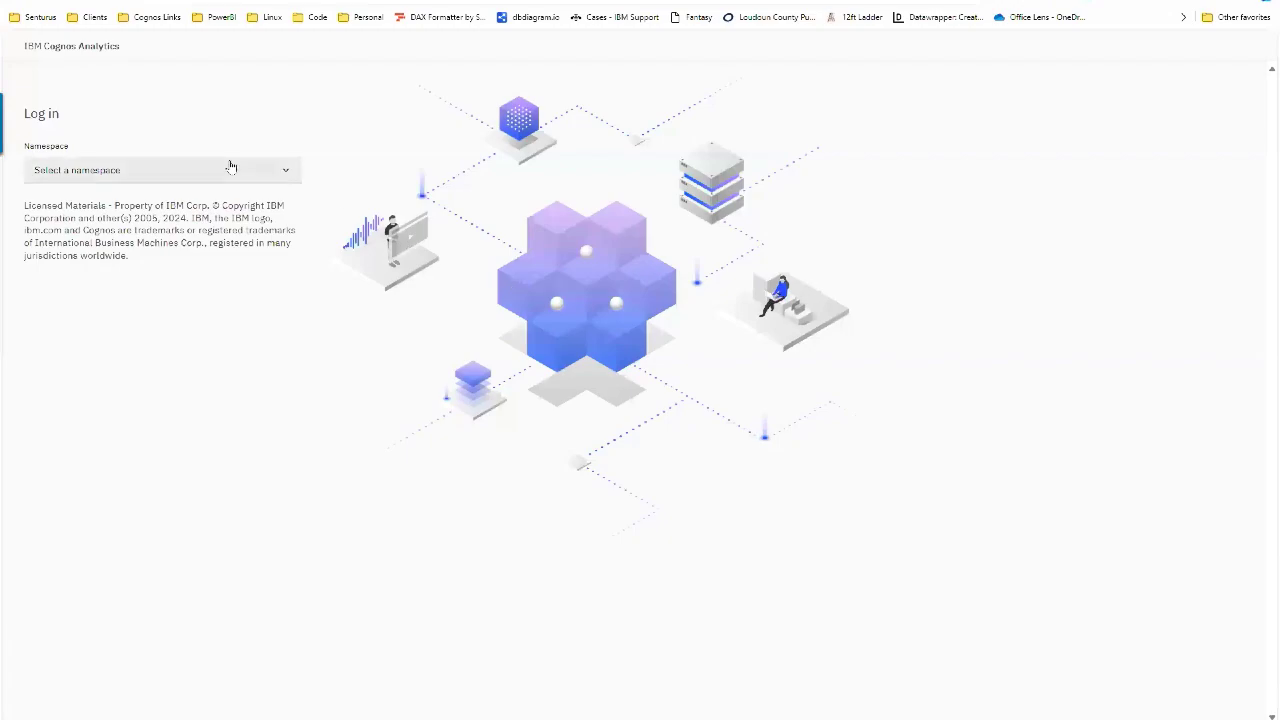
Step: Log in through the OpenID namespace with the user ID and password
{"action": "left_click", "coordinate": [190, 170]}
{"action": "left_click", "coordinate": [186, 258]}
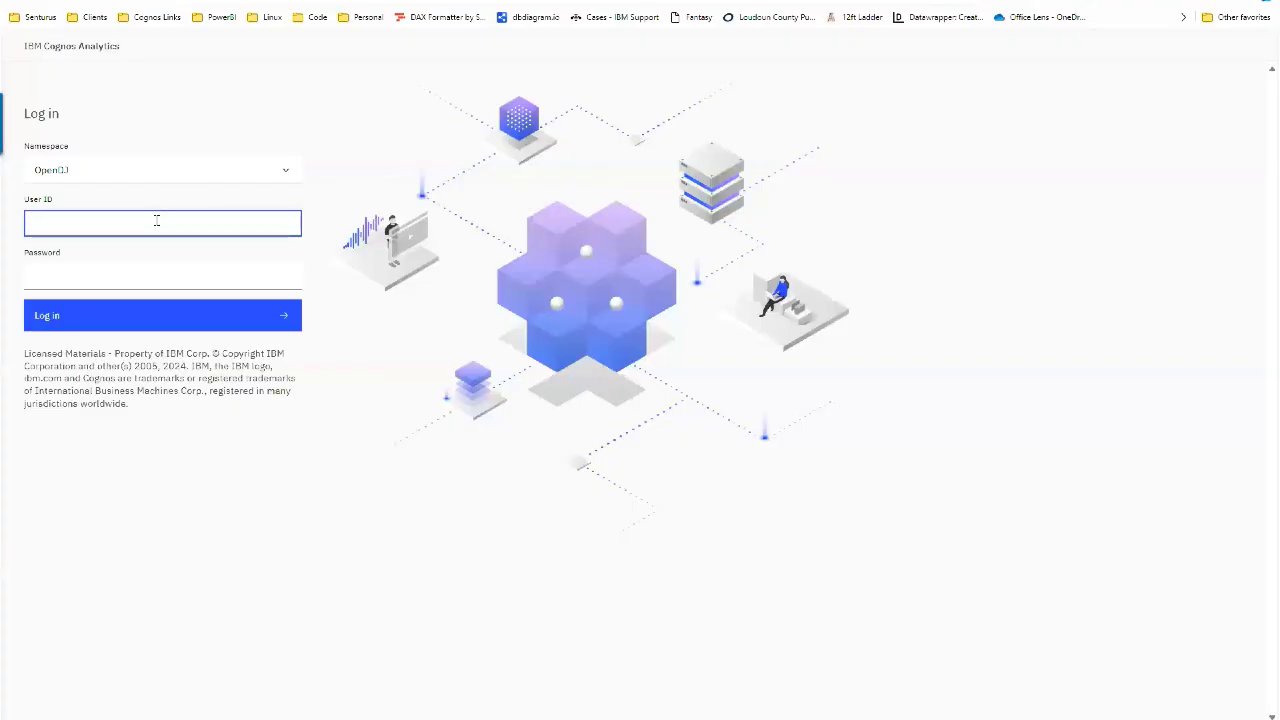
{"action": "left_click", "coordinate": [158, 222]}
{"action": "type", "text": "user.0"}
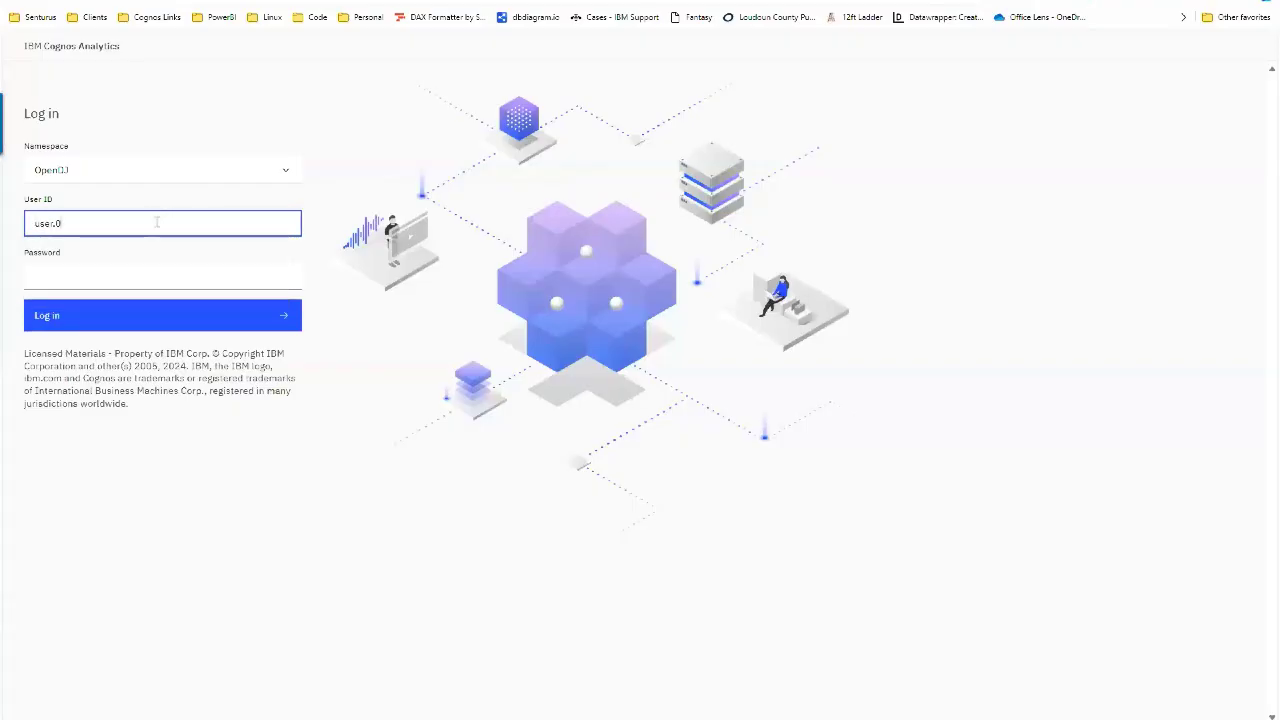
{"action": "key", "text": "Tab"}
{"action": "type", "text": "********"}
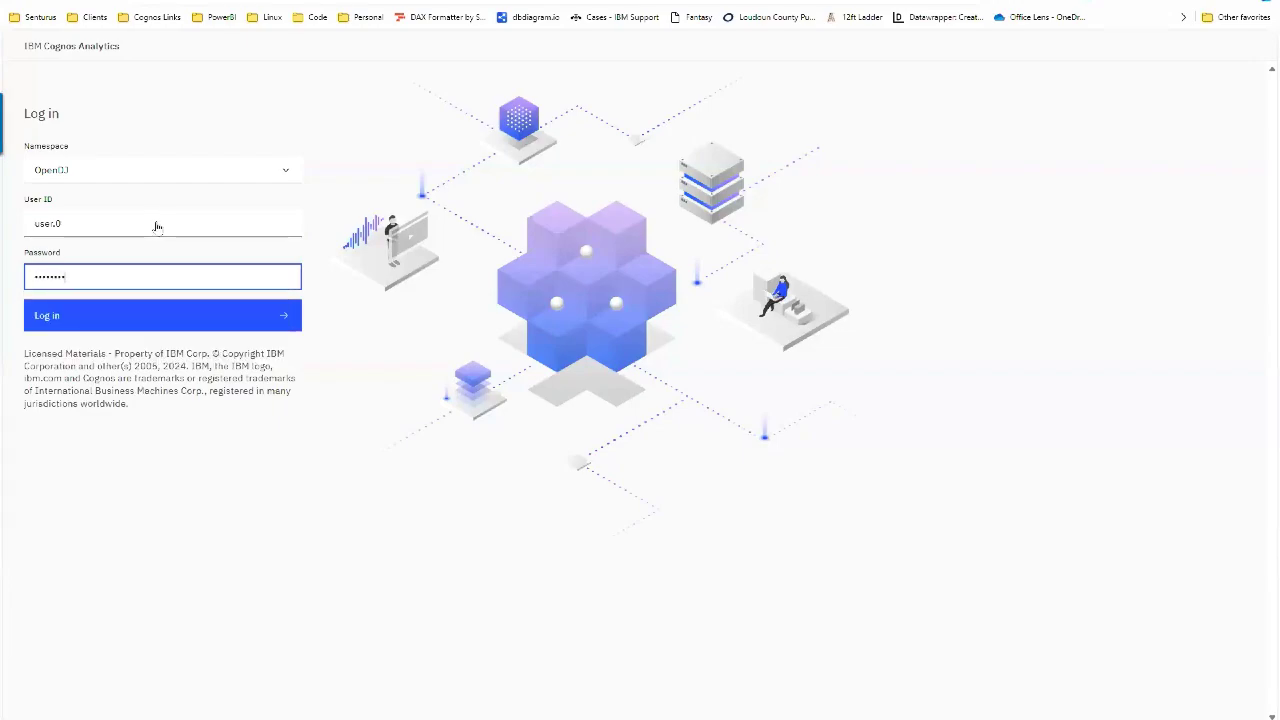
{"action": "key", "text": "Return"}
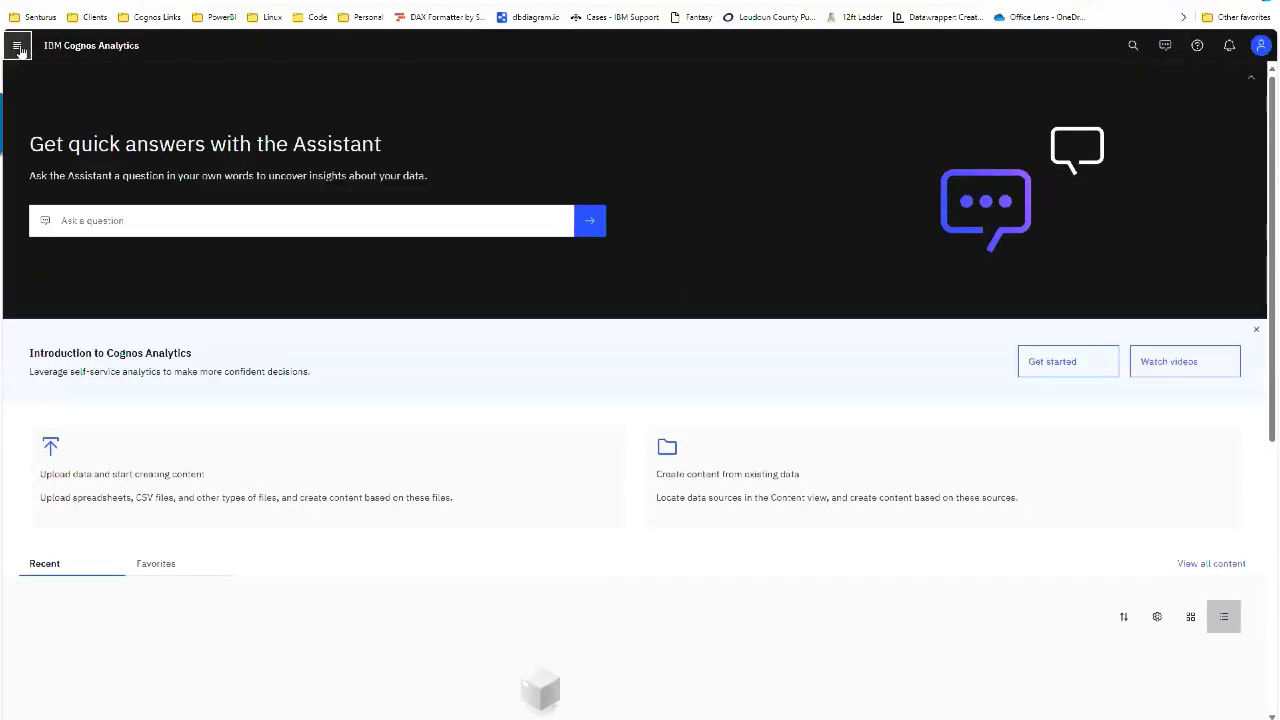
Step: Open the Date Parameter Report from Team content > Samples > Parameter Demo for editing
{"action": "left_click", "coordinate": [18, 50]}
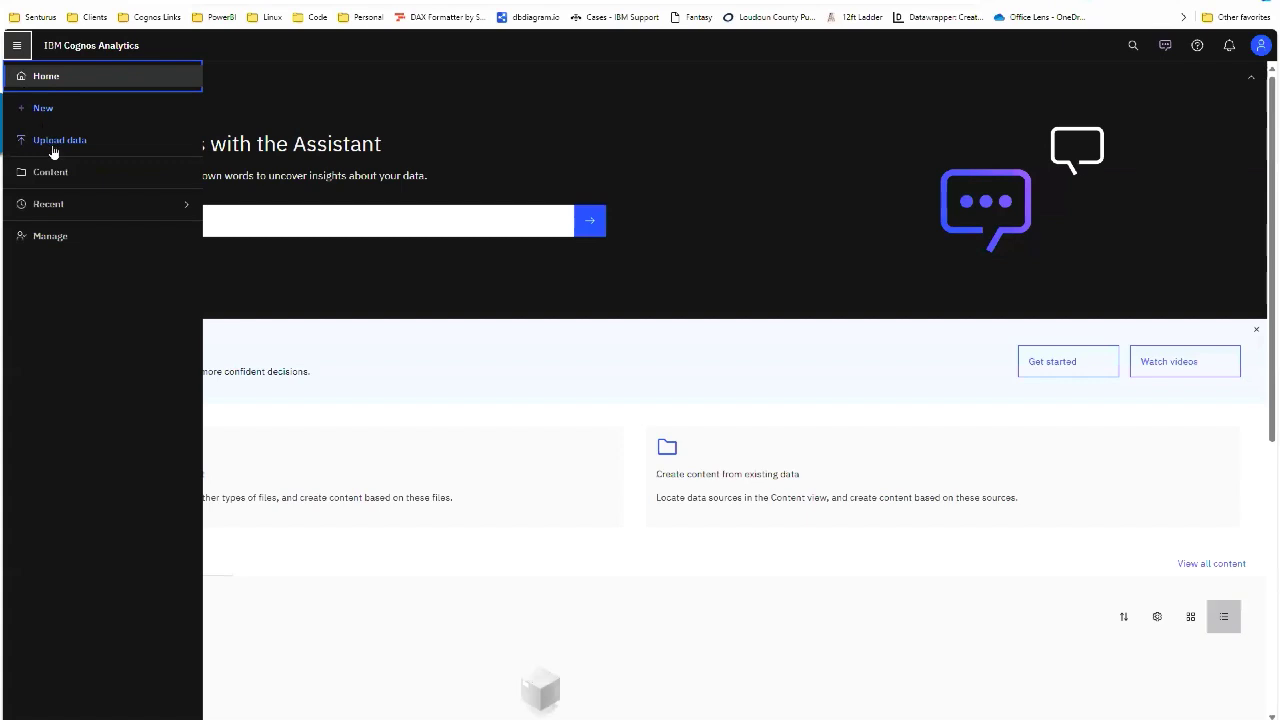
{"action": "left_click", "coordinate": [50, 170]}
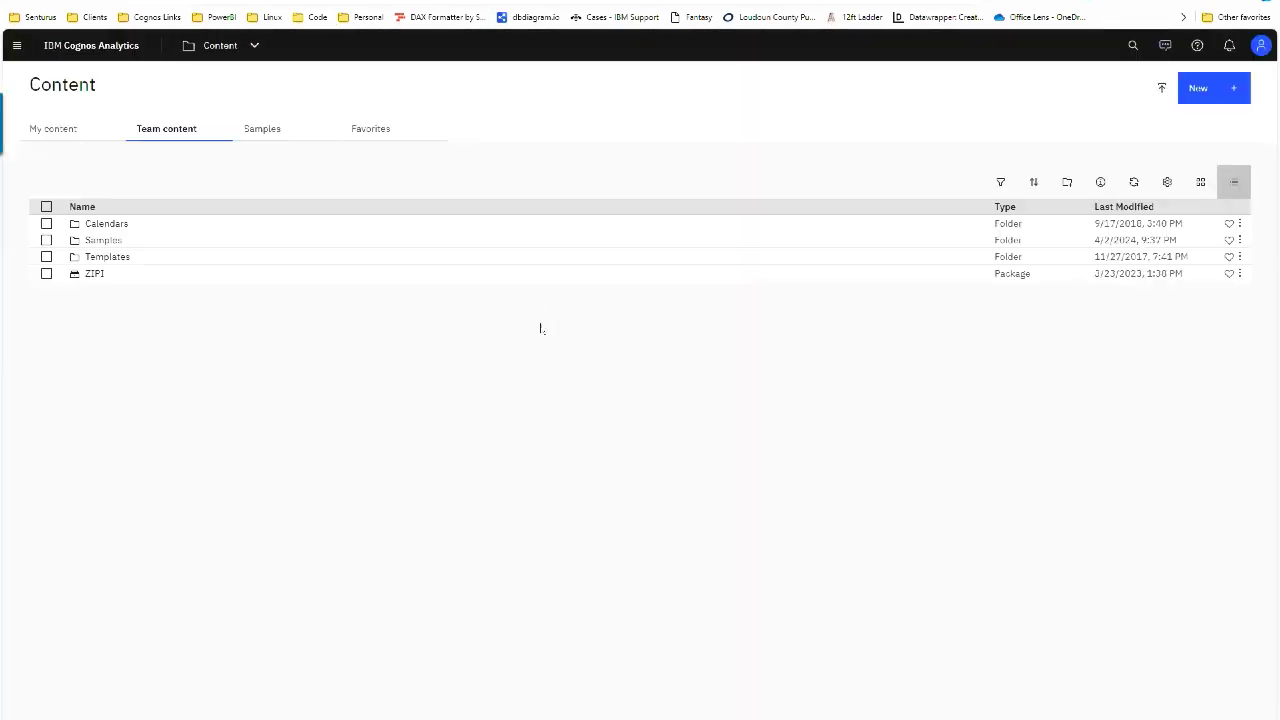
{"action": "left_click", "coordinate": [103, 241]}
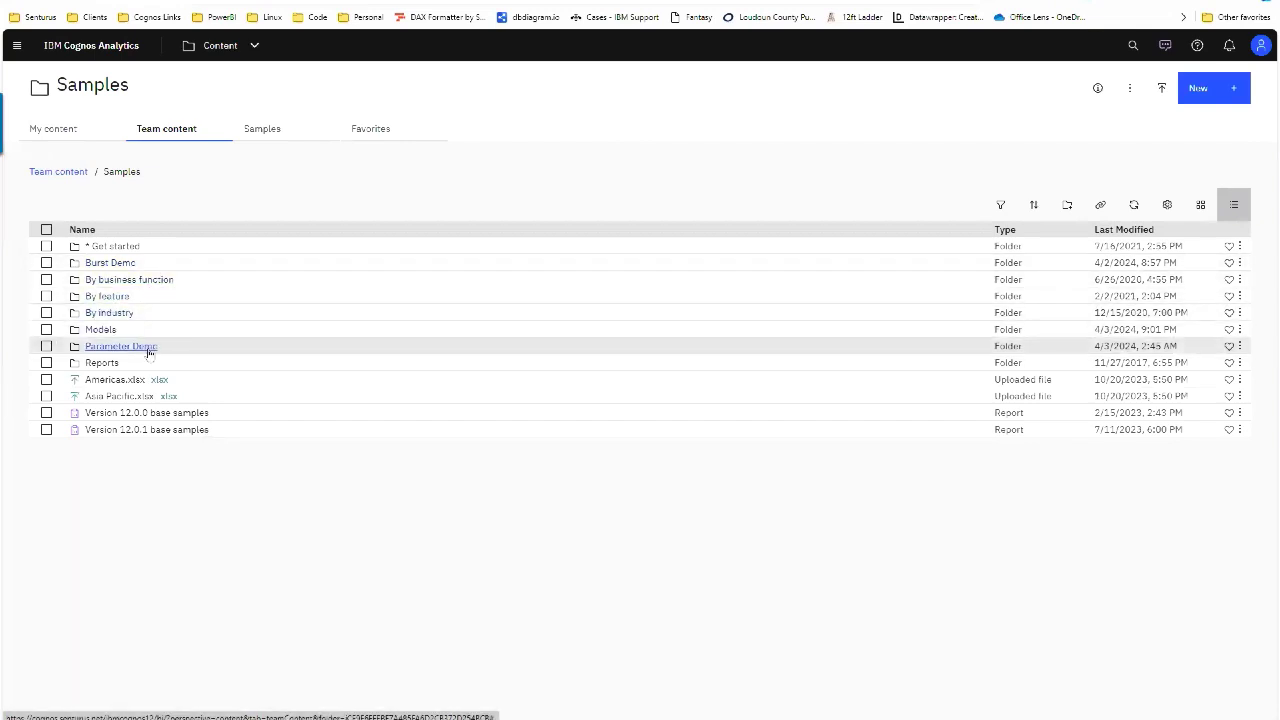
{"action": "left_click", "coordinate": [147, 349]}
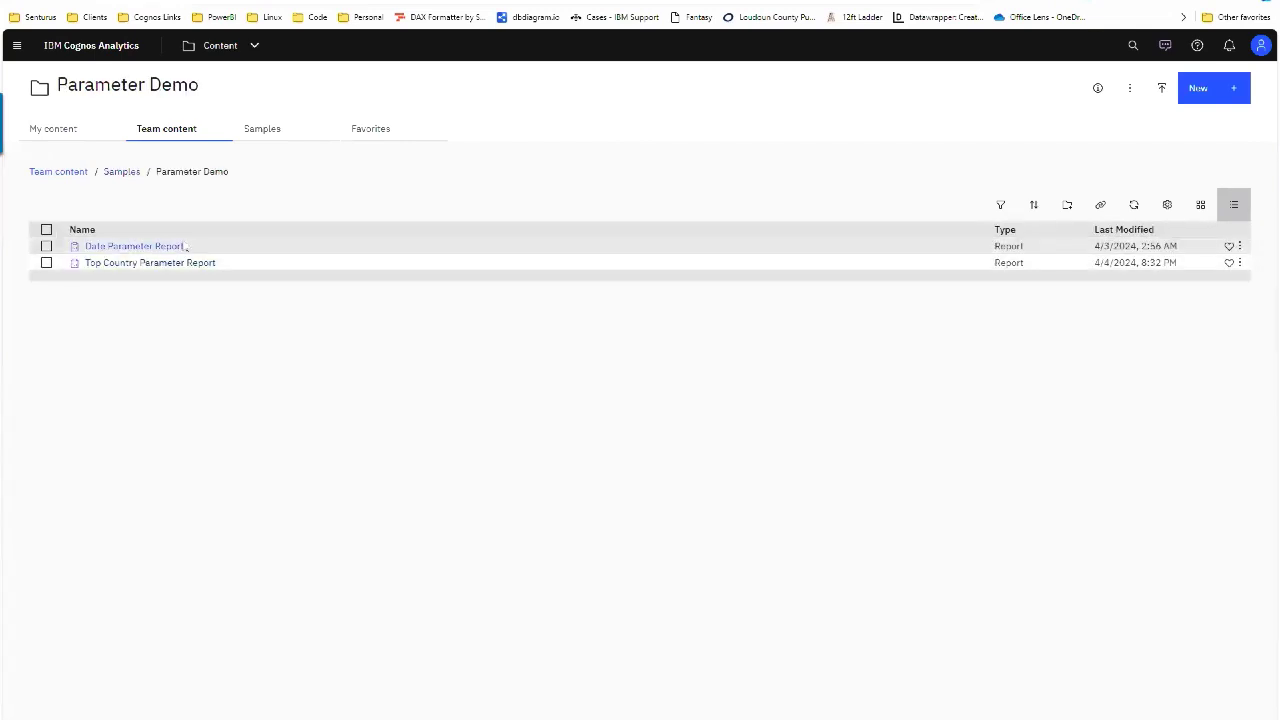
{"action": "left_click", "coordinate": [1240, 250]}
{"action": "left_click", "coordinate": [1162, 280]}
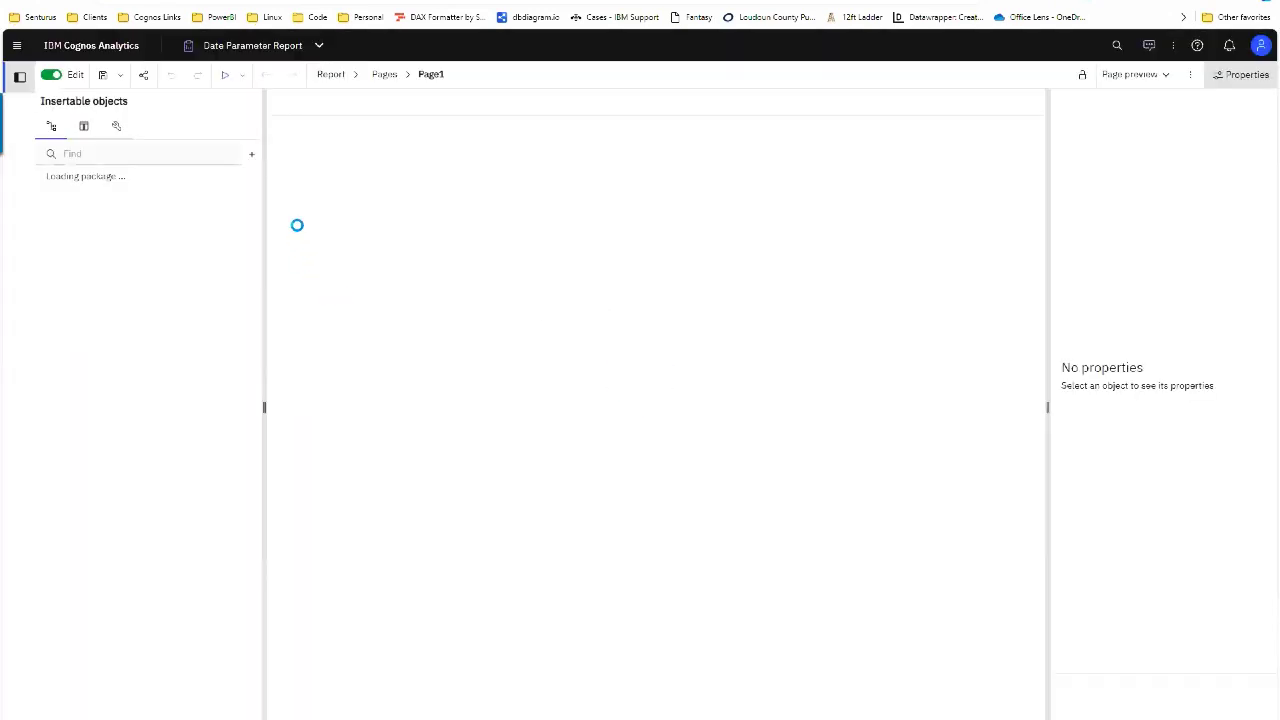
Step: Save a copy named 'Date Parameter Report - Without Parameters'
{"action": "left_click", "coordinate": [120, 74]}
{"action": "left_click", "coordinate": [137, 97]}
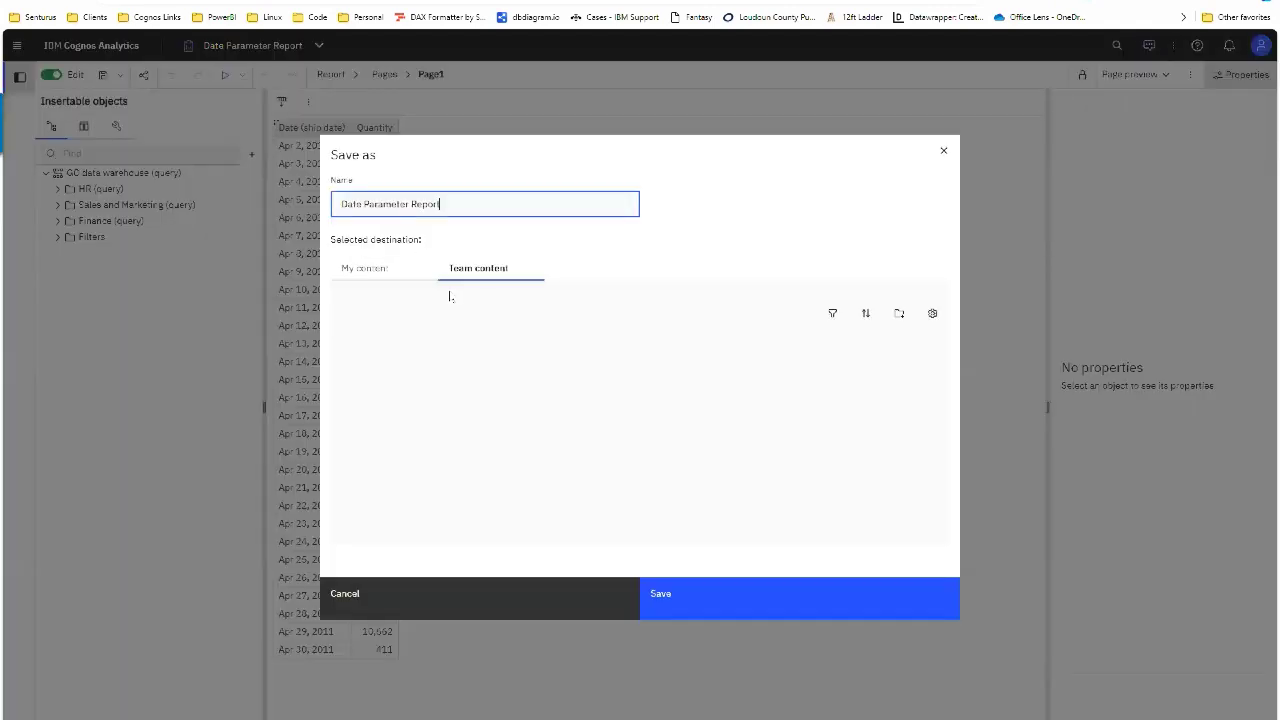
{"action": "type", "text": "- "}
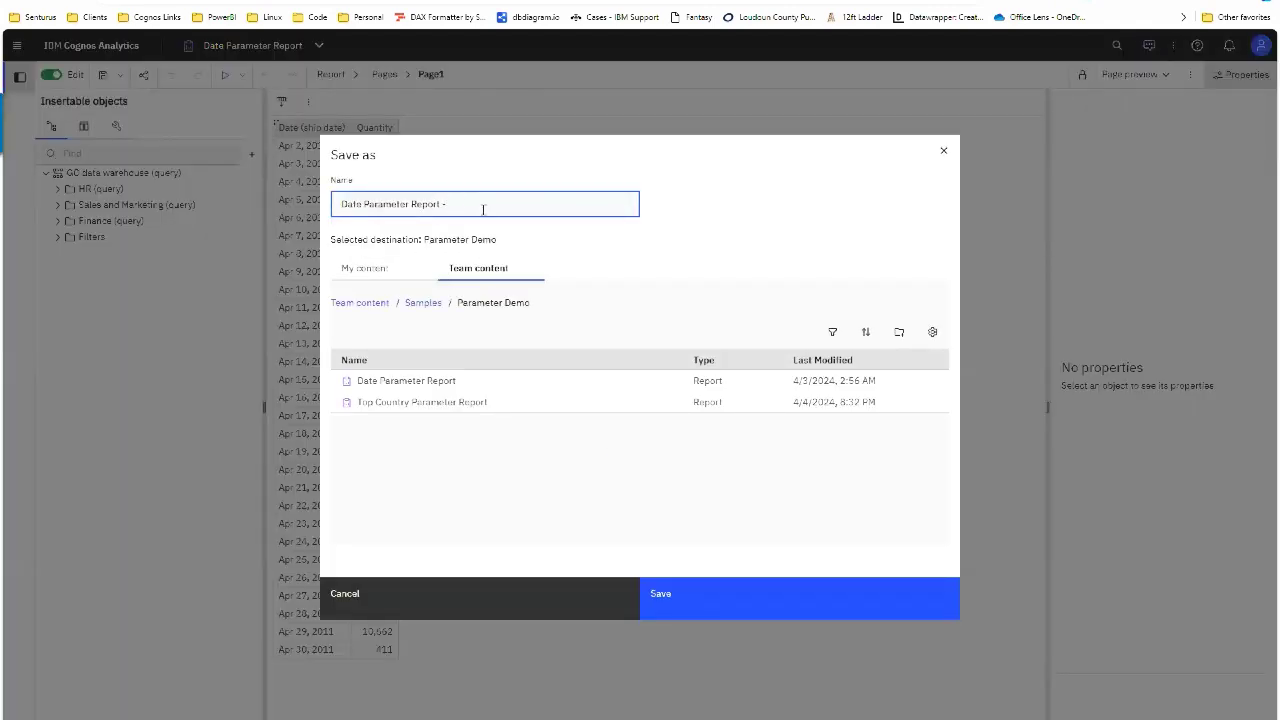
{"action": "type", "text": "Without Parameters"}
{"action": "key", "text": "Return"}
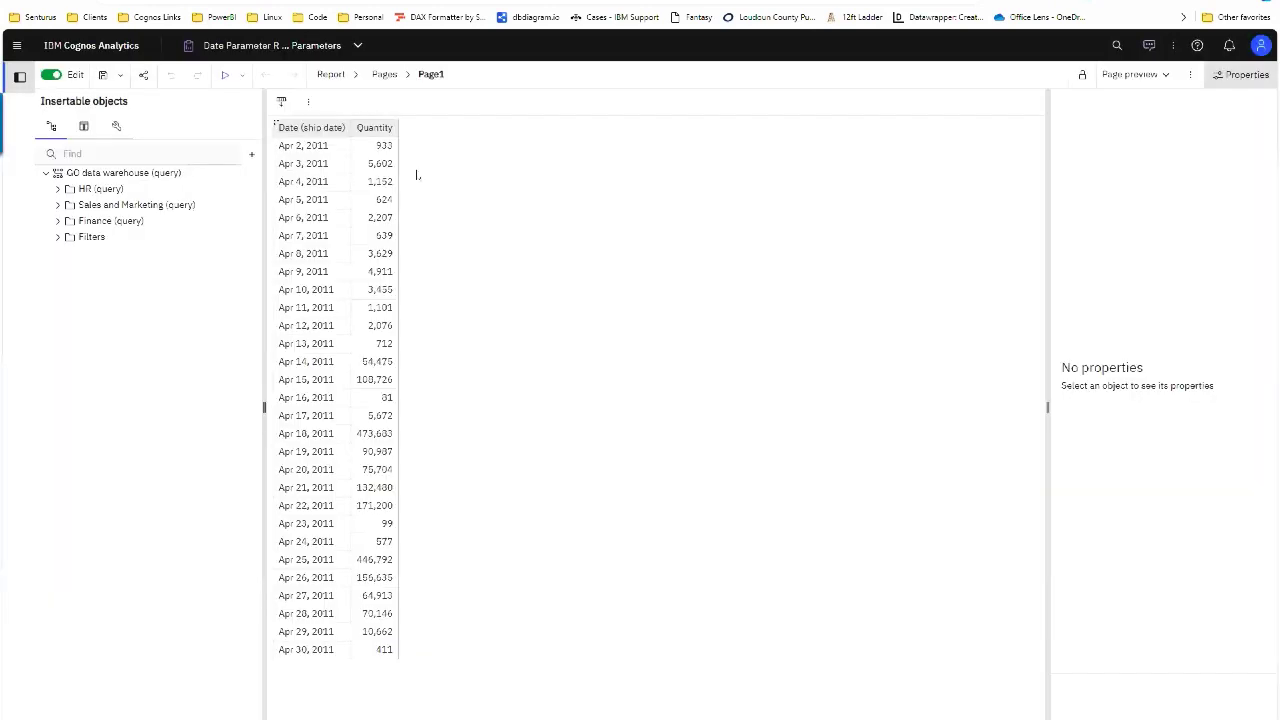
Step: Delete the pStartDate and pEndDate parameters on the Parameters page
{"action": "left_click", "coordinate": [331, 74]}
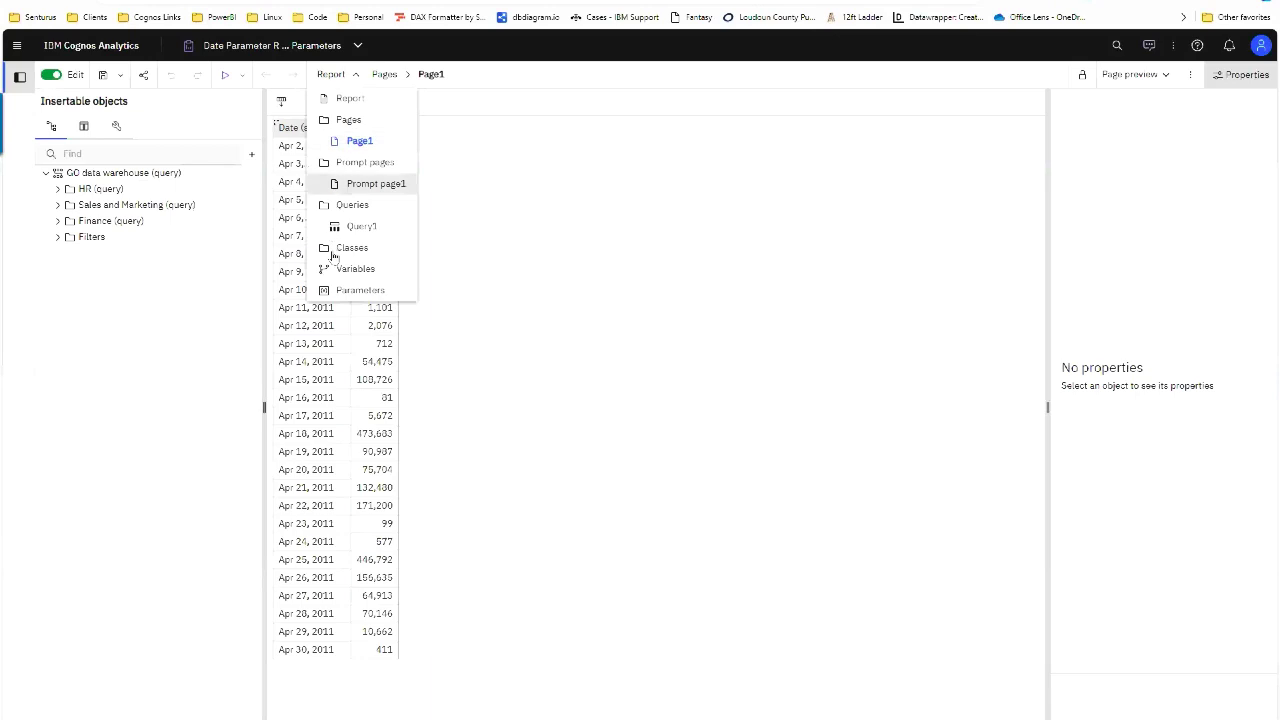
{"action": "left_click", "coordinate": [345, 290]}
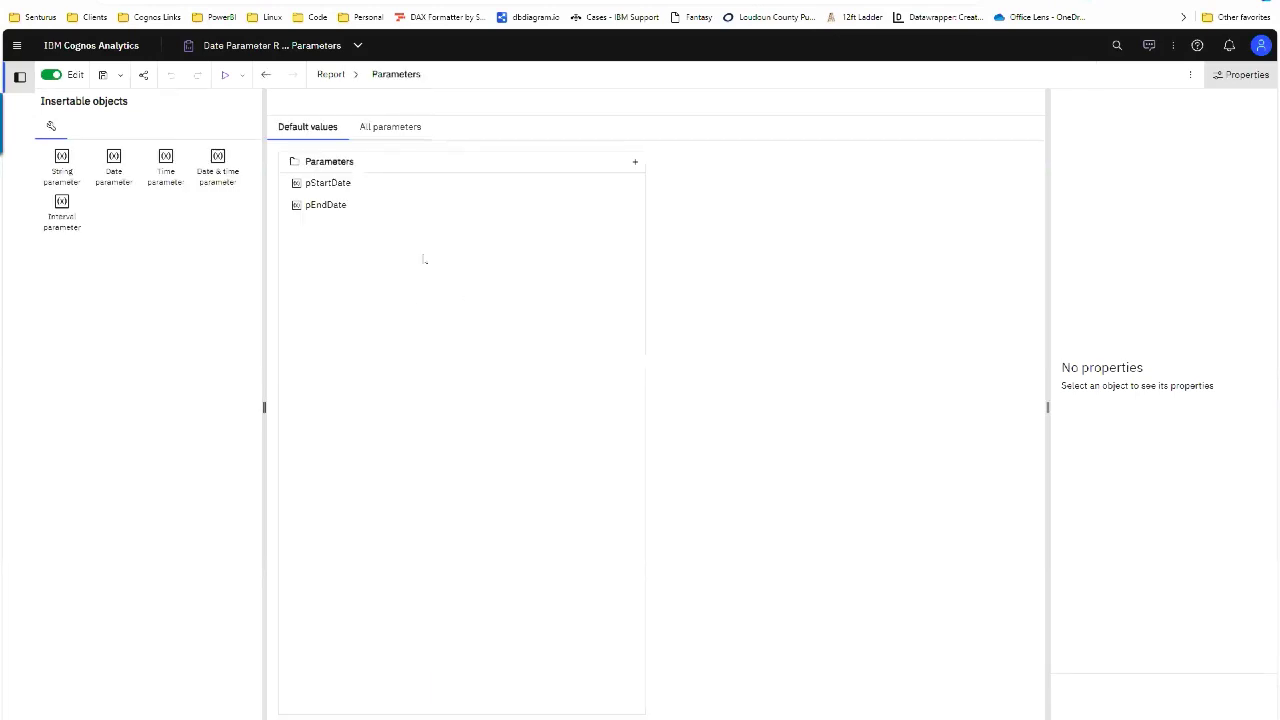
{"action": "left_click", "coordinate": [332, 184]}
{"action": "key", "text": "Delete"}
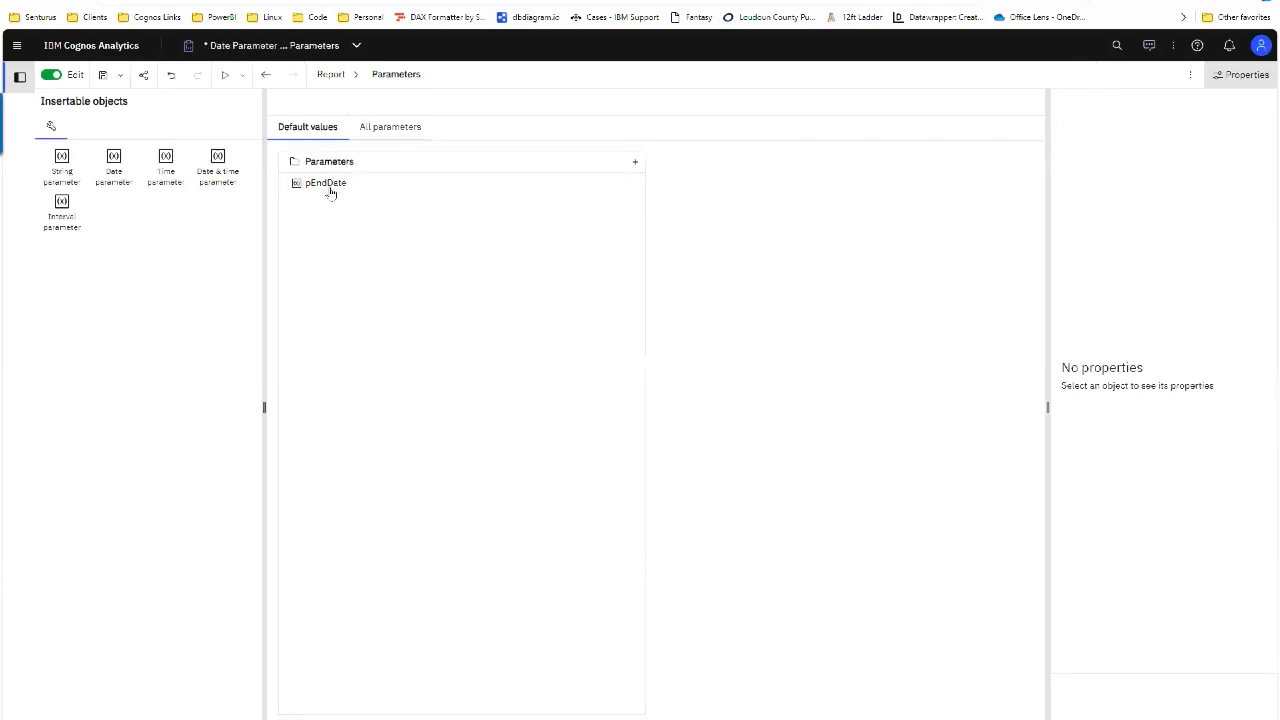
{"action": "left_click", "coordinate": [331, 186]}
{"action": "key", "text": "Delete"}
Step: Run the report, return to the editor, and clear the remembered parameter values
{"action": "left_click", "coordinate": [226, 77]}
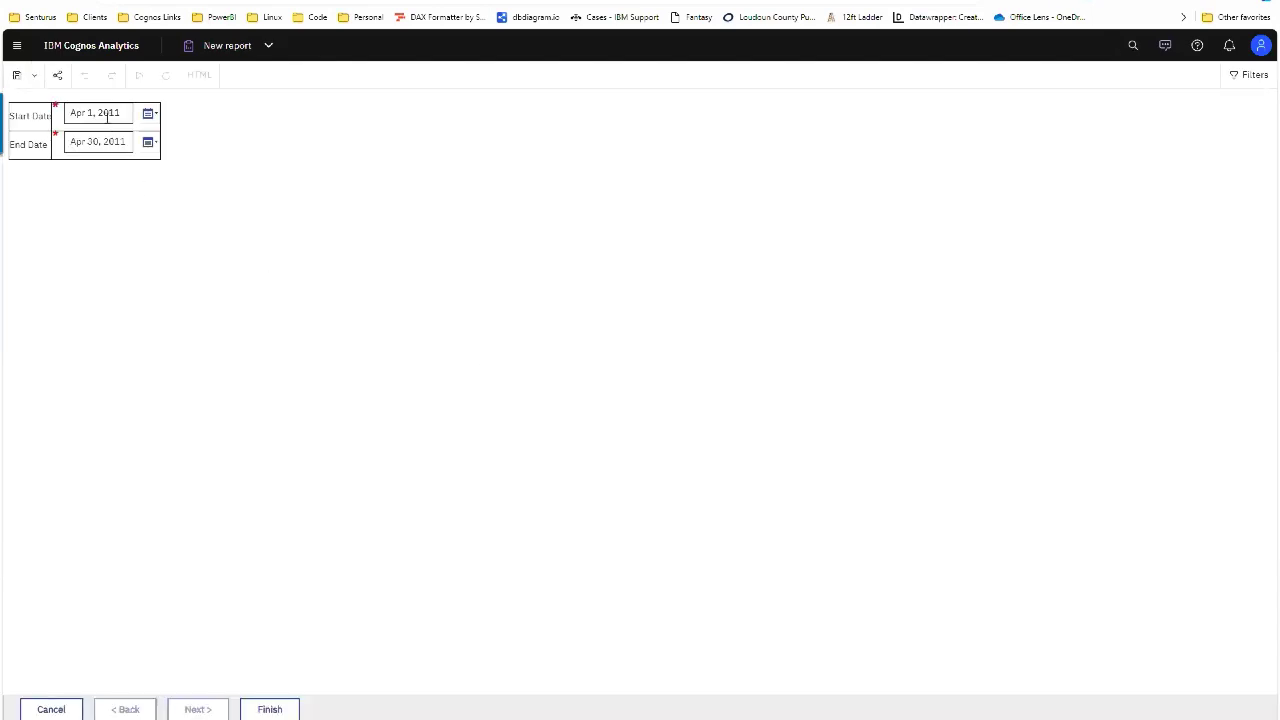
{"action": "left_click", "coordinate": [220, 45]}
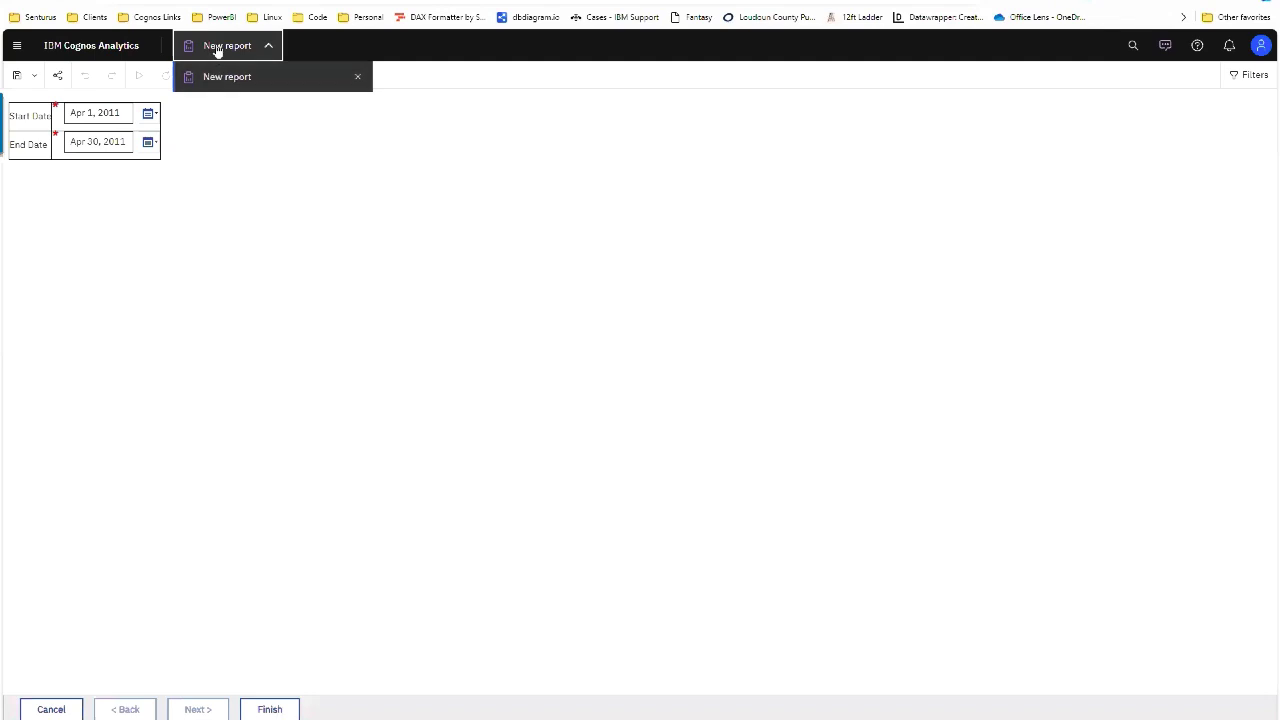
{"action": "left_click", "coordinate": [218, 47]}
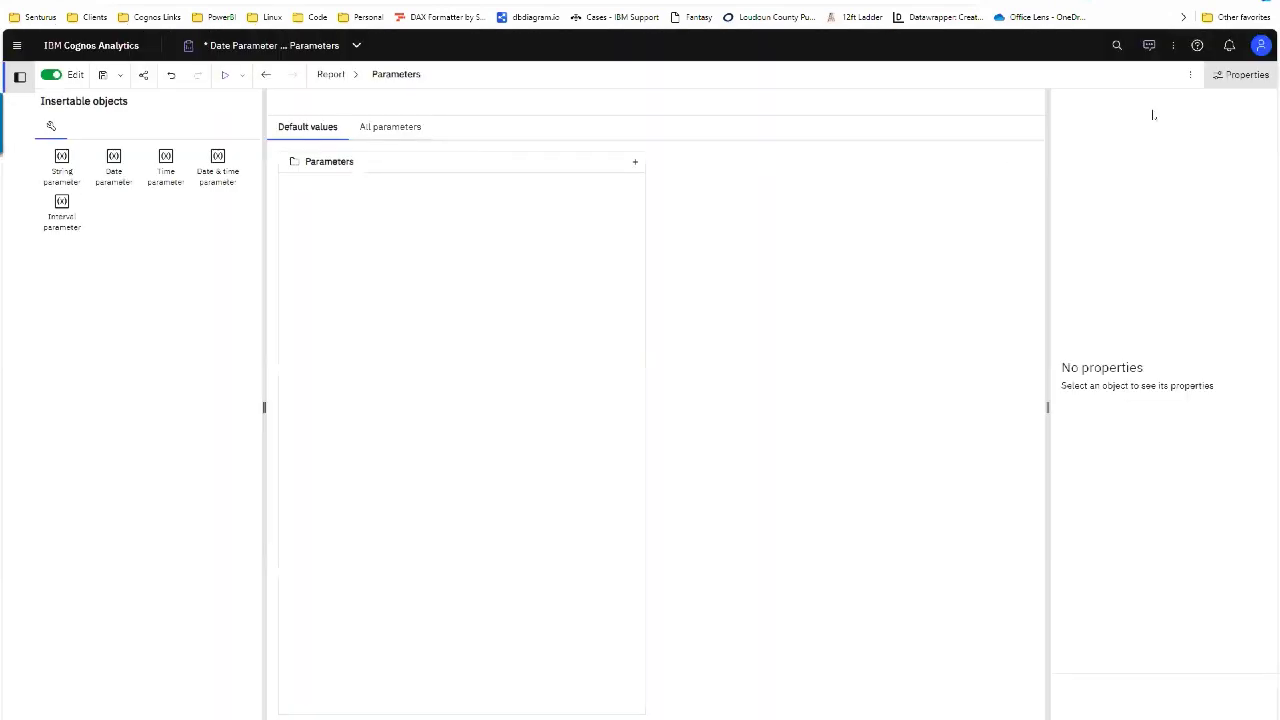
{"action": "left_click", "coordinate": [1190, 74]}
{"action": "left_click", "coordinate": [1192, 137]}
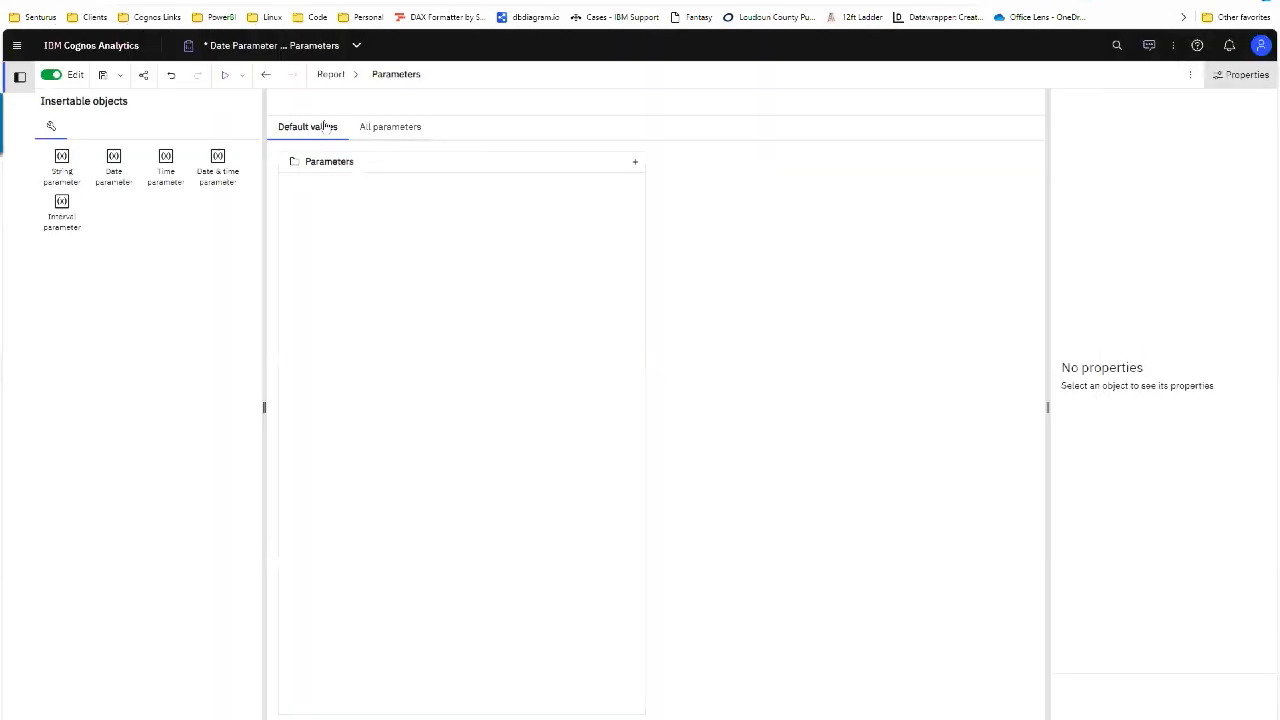
Step: Run as HTML and pick Apr 1, 2024 to Apr 30, 2024 on the date prompt
{"action": "left_click", "coordinate": [240, 75]}
{"action": "left_click", "coordinate": [245, 100]}
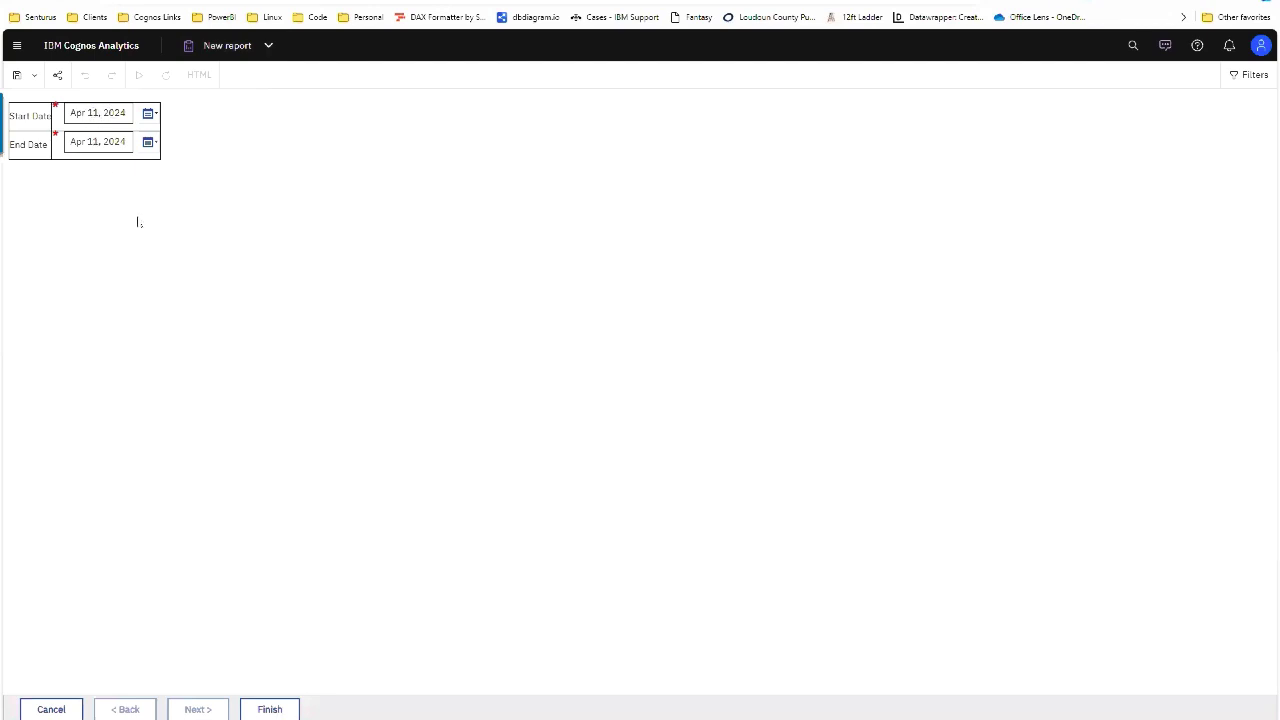
{"action": "left_click", "coordinate": [147, 113]}
{"action": "left_click", "coordinate": [175, 190]}
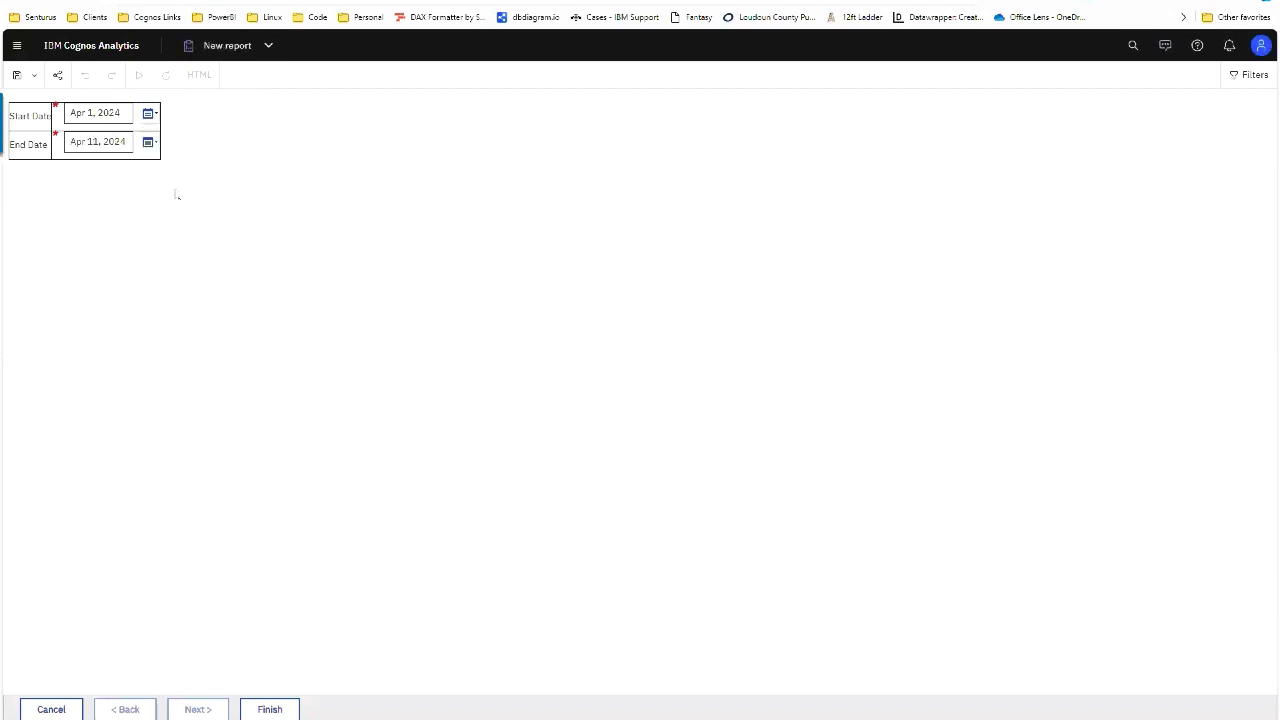
{"action": "left_click", "coordinate": [148, 142]}
{"action": "left_click", "coordinate": [199, 304]}
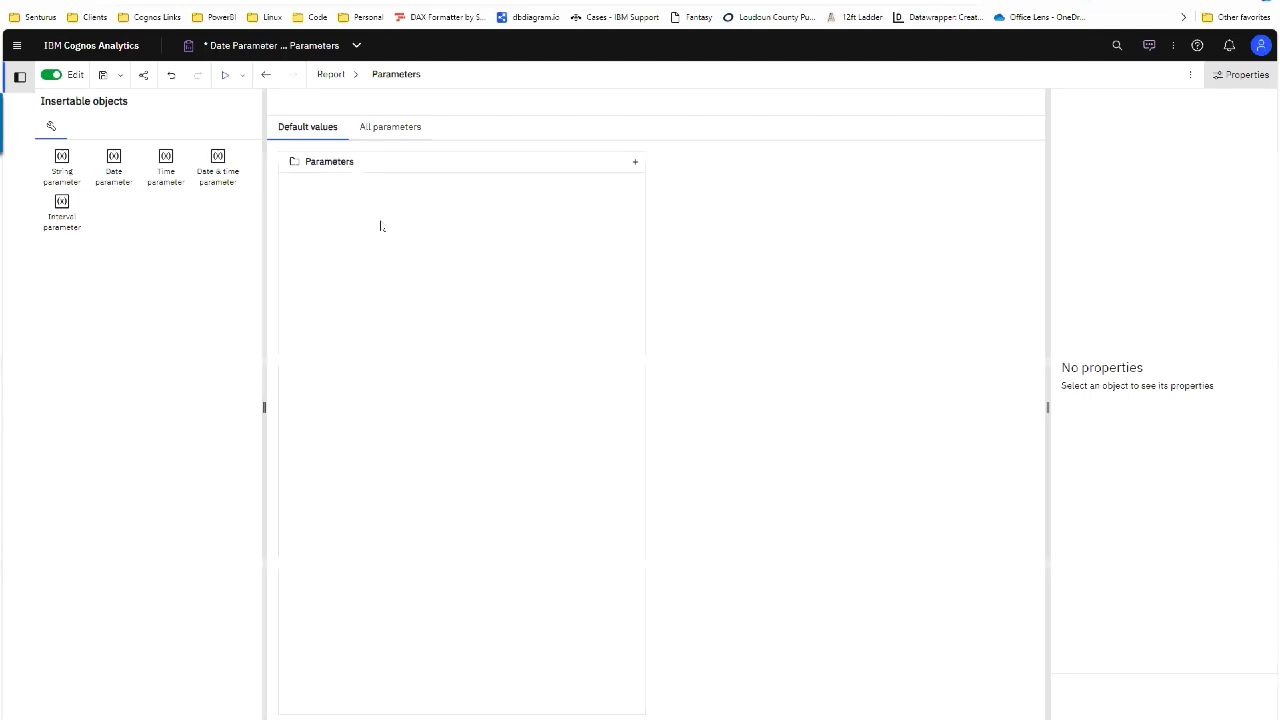
Step: Restore the deleted date parameters and dismiss the parameter name dialog unchanged
{"action": "left_click", "coordinate": [171, 75]}
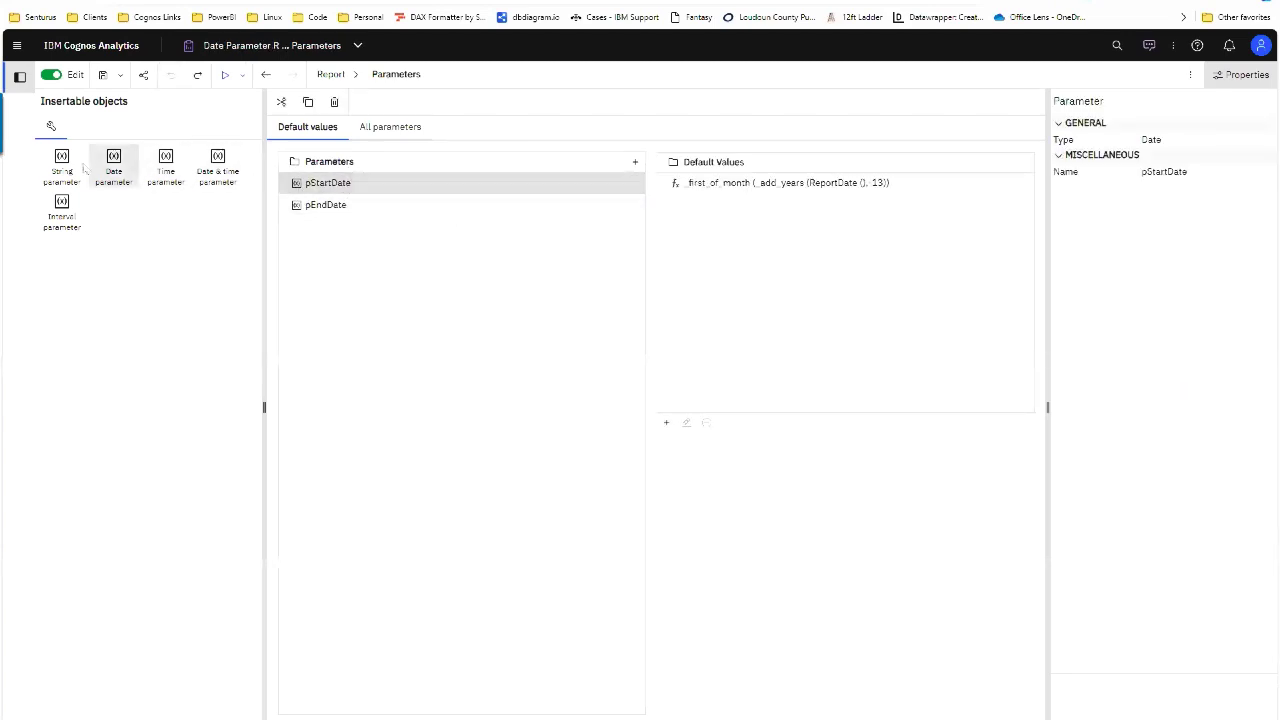
{"action": "double_click", "coordinate": [343, 186]}
{"action": "left_click", "coordinate": [748, 385]}
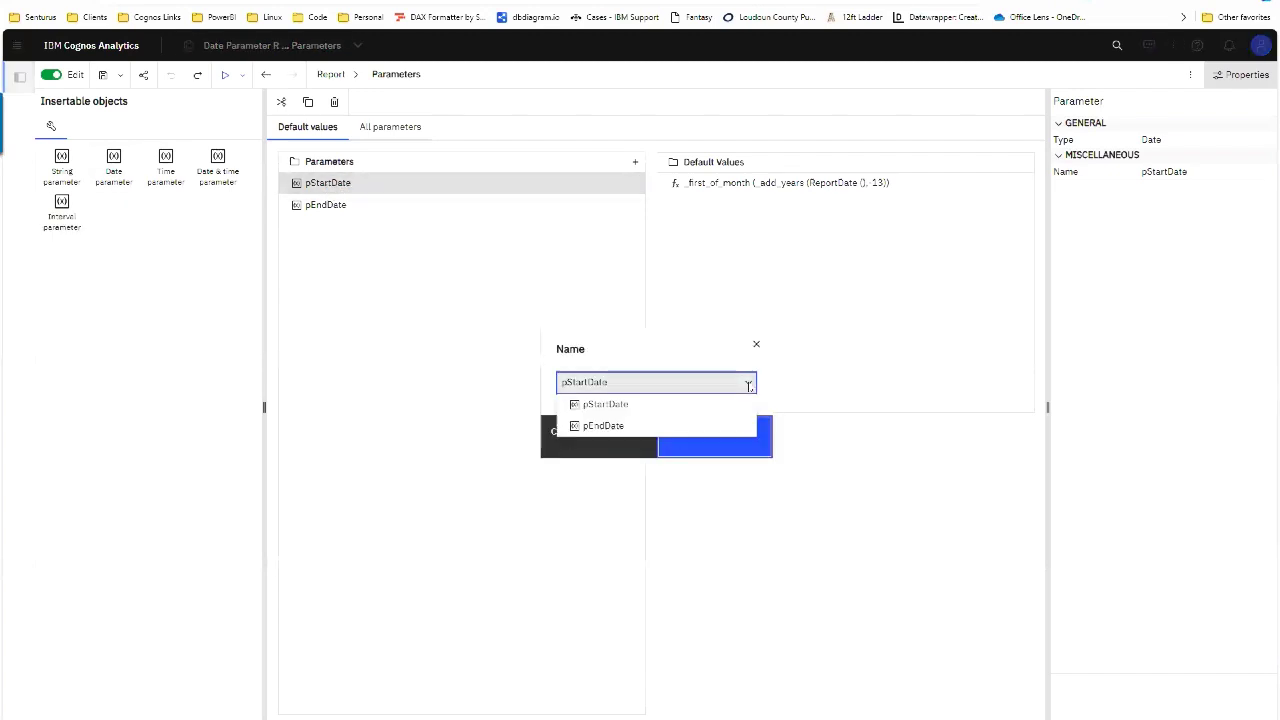
{"action": "left_click", "coordinate": [570, 404]}
{"action": "left_click", "coordinate": [570, 420]}
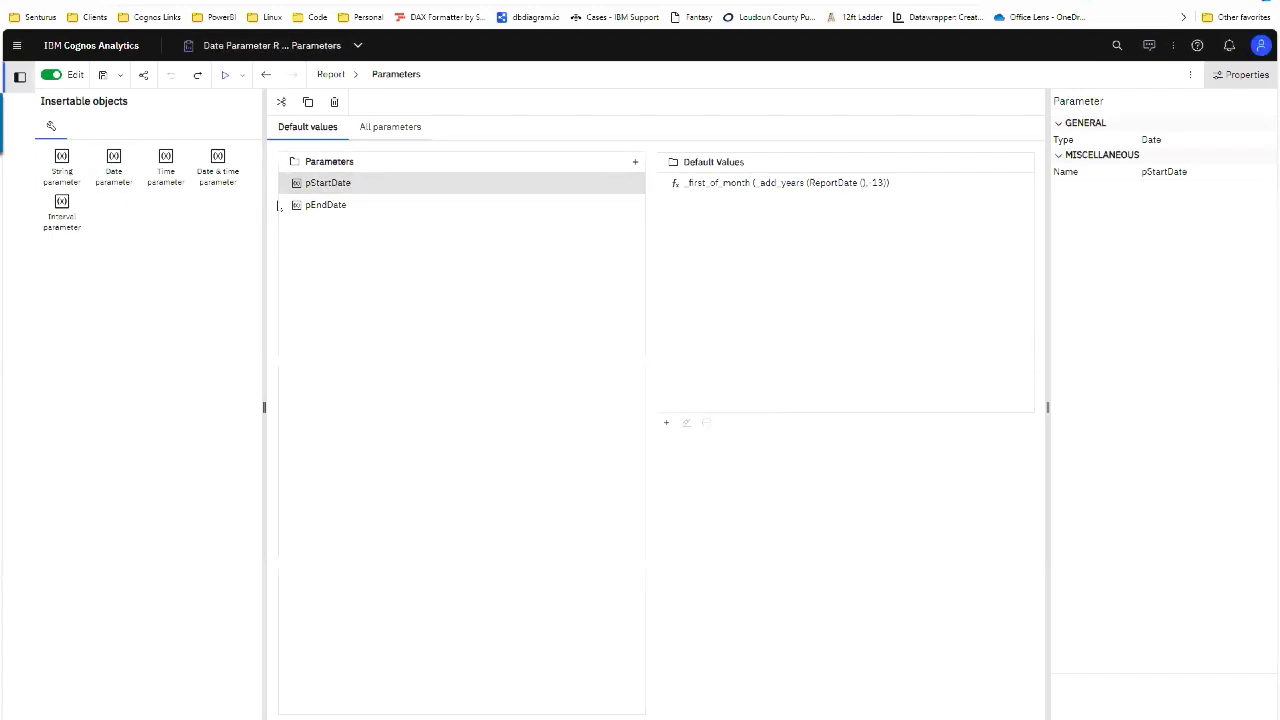
Step: Cancel adding a new date parameter, then open pStartDate's default value dialog
{"action": "left_click", "coordinate": [635, 162]}
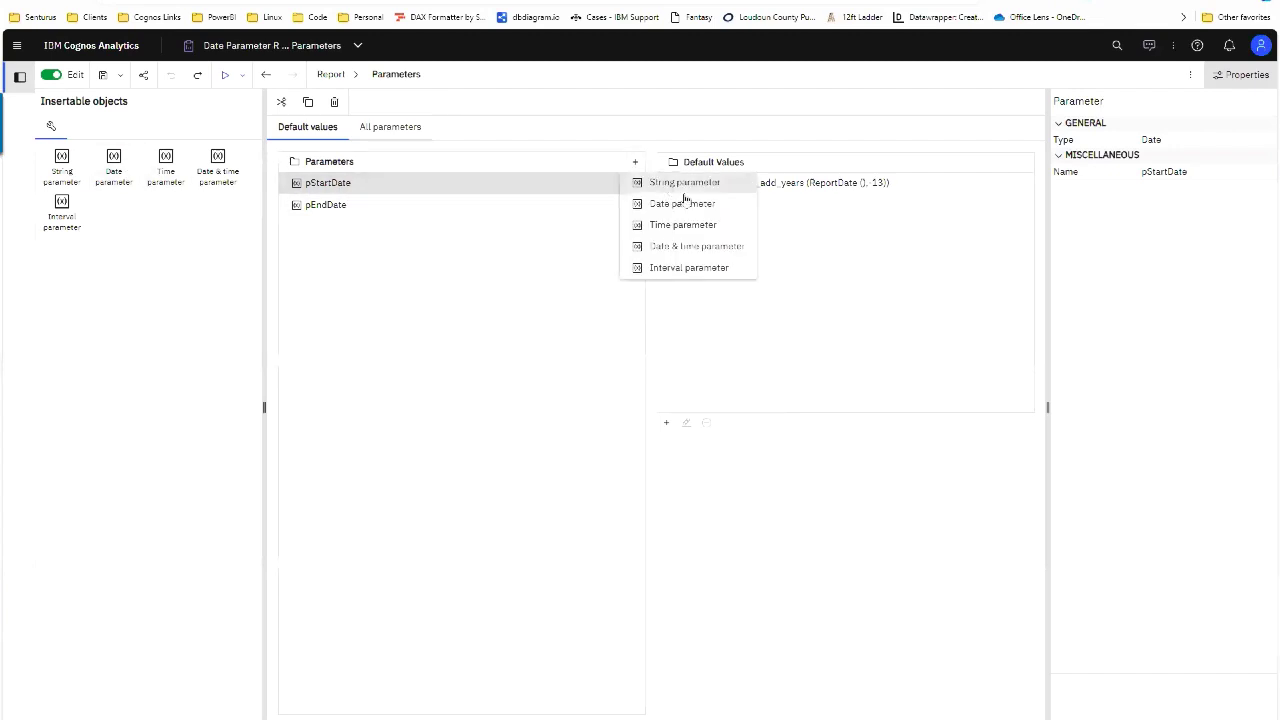
{"action": "left_click", "coordinate": [684, 203]}
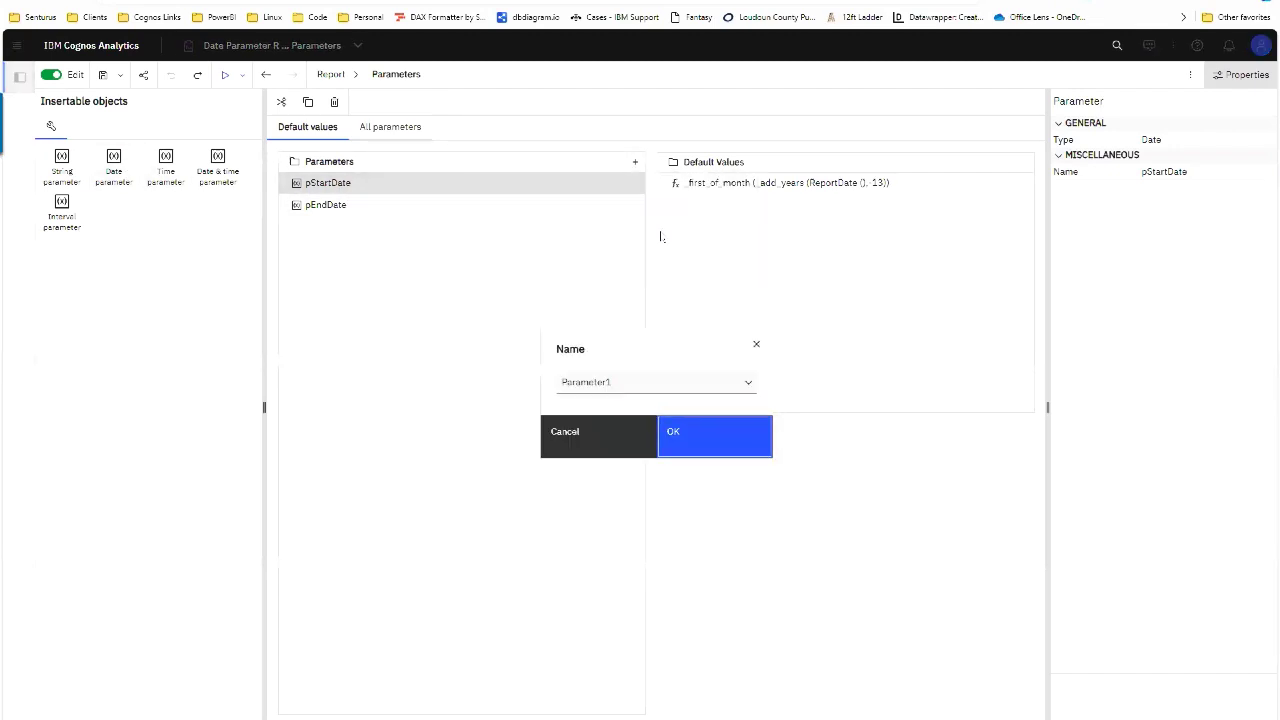
{"action": "left_click", "coordinate": [745, 382]}
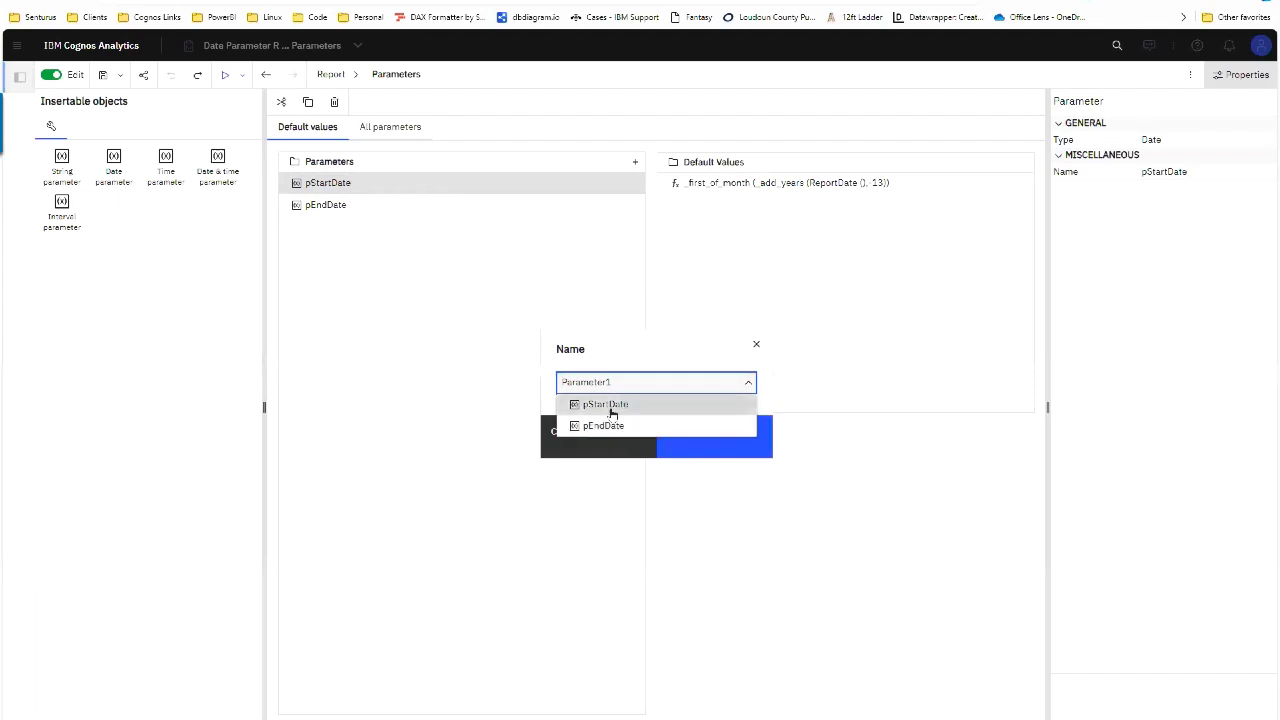
{"action": "left_click", "coordinate": [557, 453]}
{"action": "left_click", "coordinate": [565, 444]}
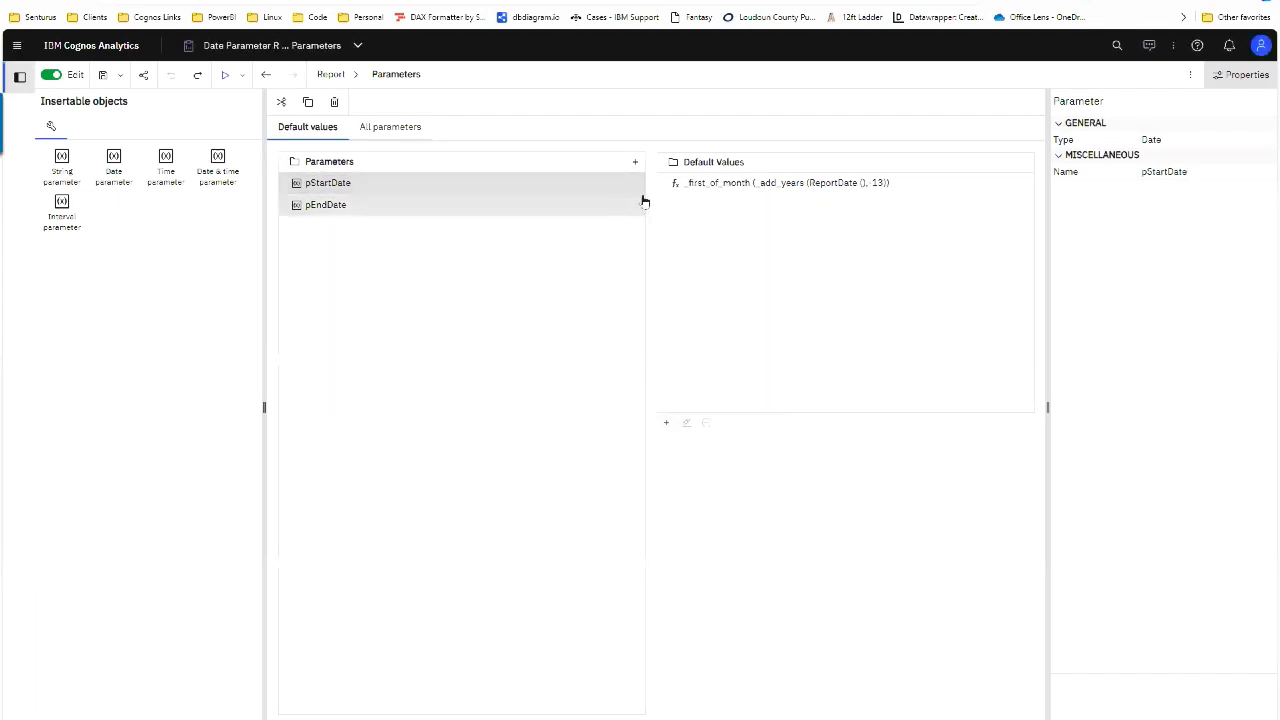
{"action": "double_click", "coordinate": [720, 182]}
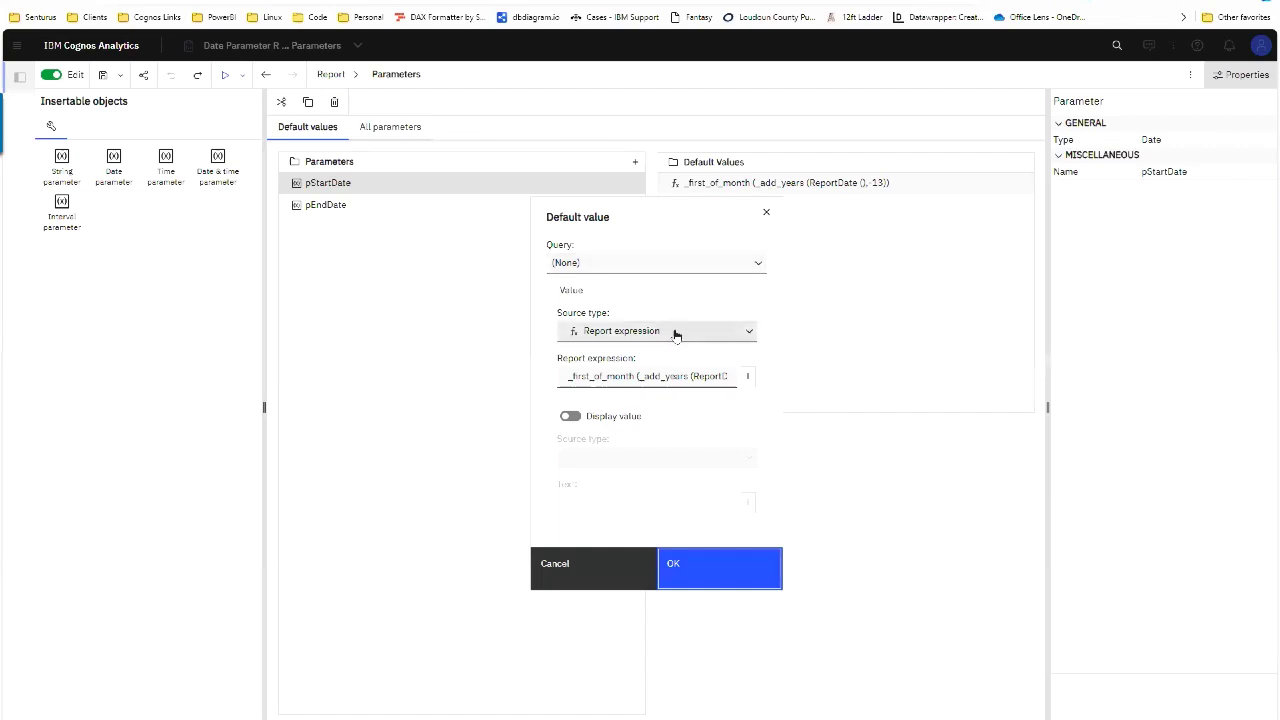
Step: Inspect pStartDate's full _first_of_month expression and close its settings unchanged
{"action": "left_click", "coordinate": [747, 376]}
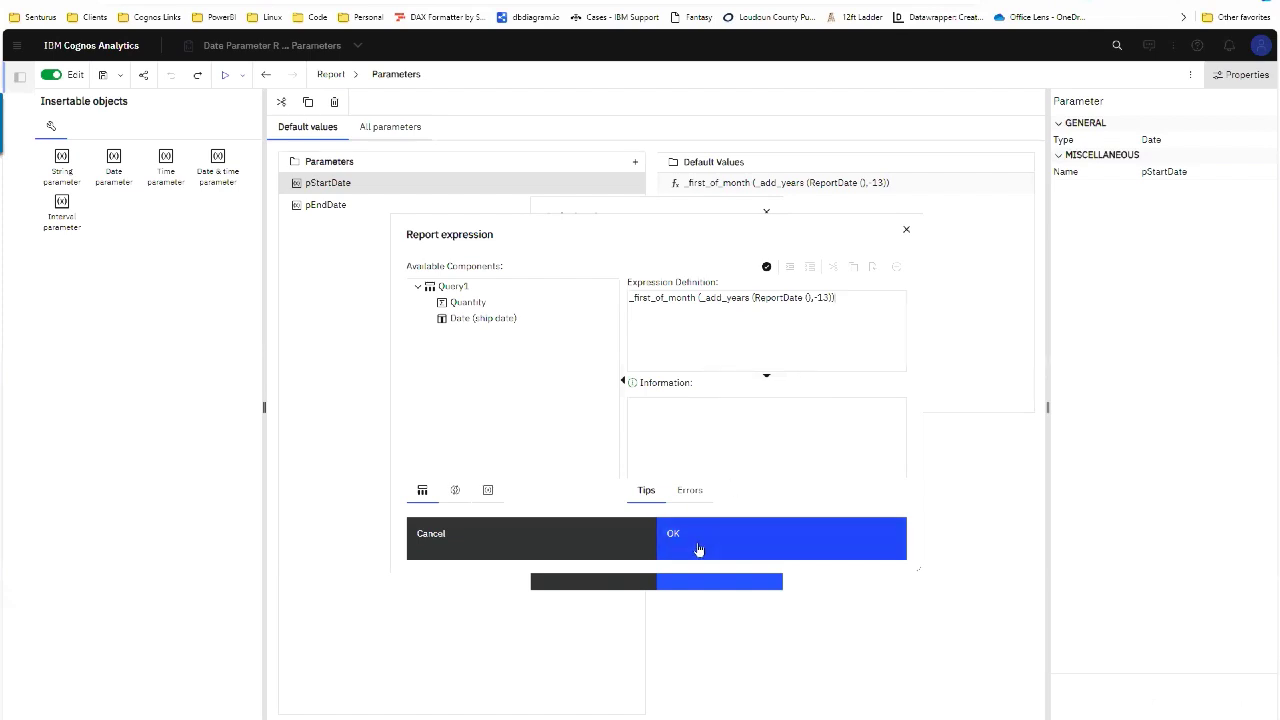
{"action": "left_click", "coordinate": [697, 546]}
{"action": "left_click", "coordinate": [609, 572]}
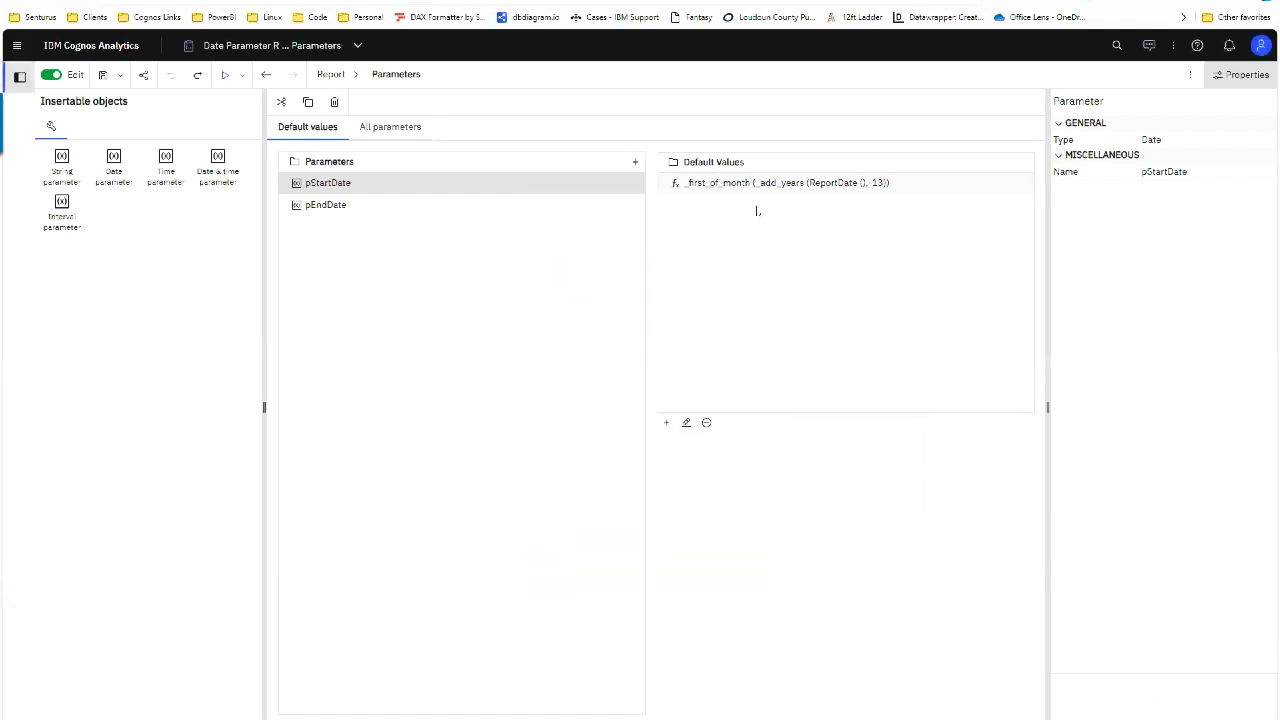
Step: View pEndDate's _last_of_month default value and close it unchanged
{"action": "left_click", "coordinate": [519, 210]}
{"action": "double_click", "coordinate": [720, 183]}
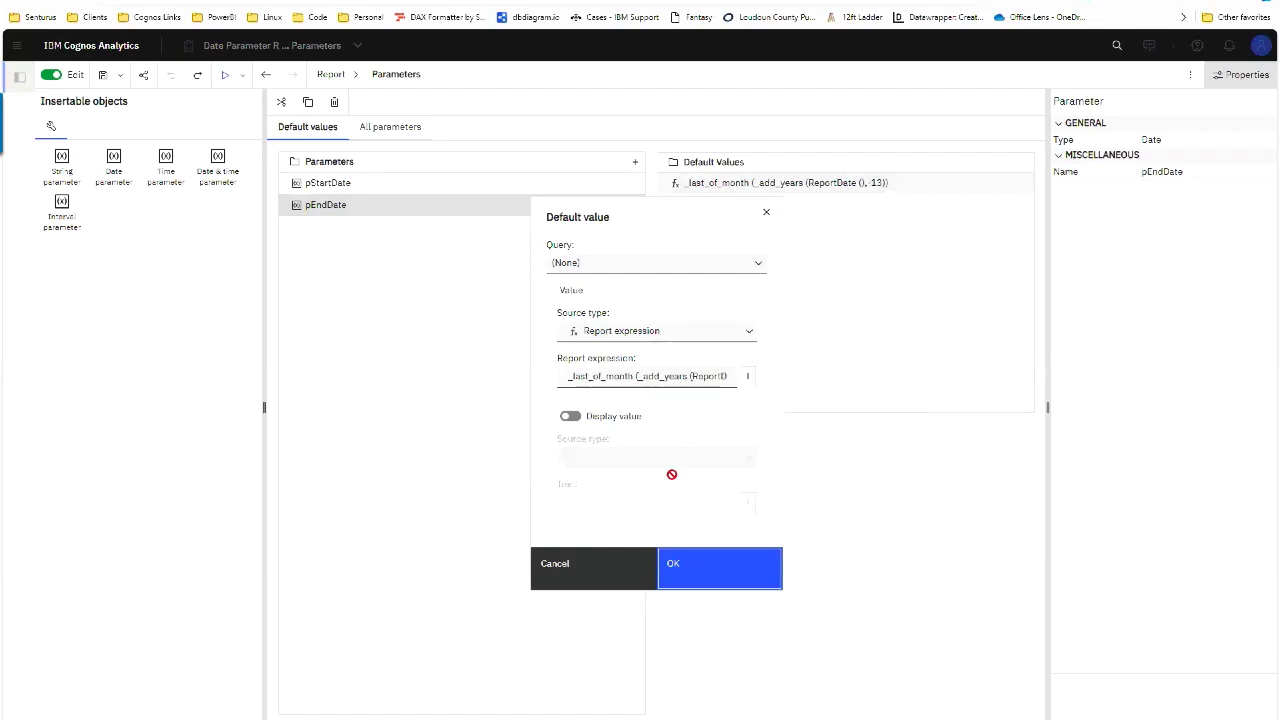
{"action": "left_click", "coordinate": [609, 571]}
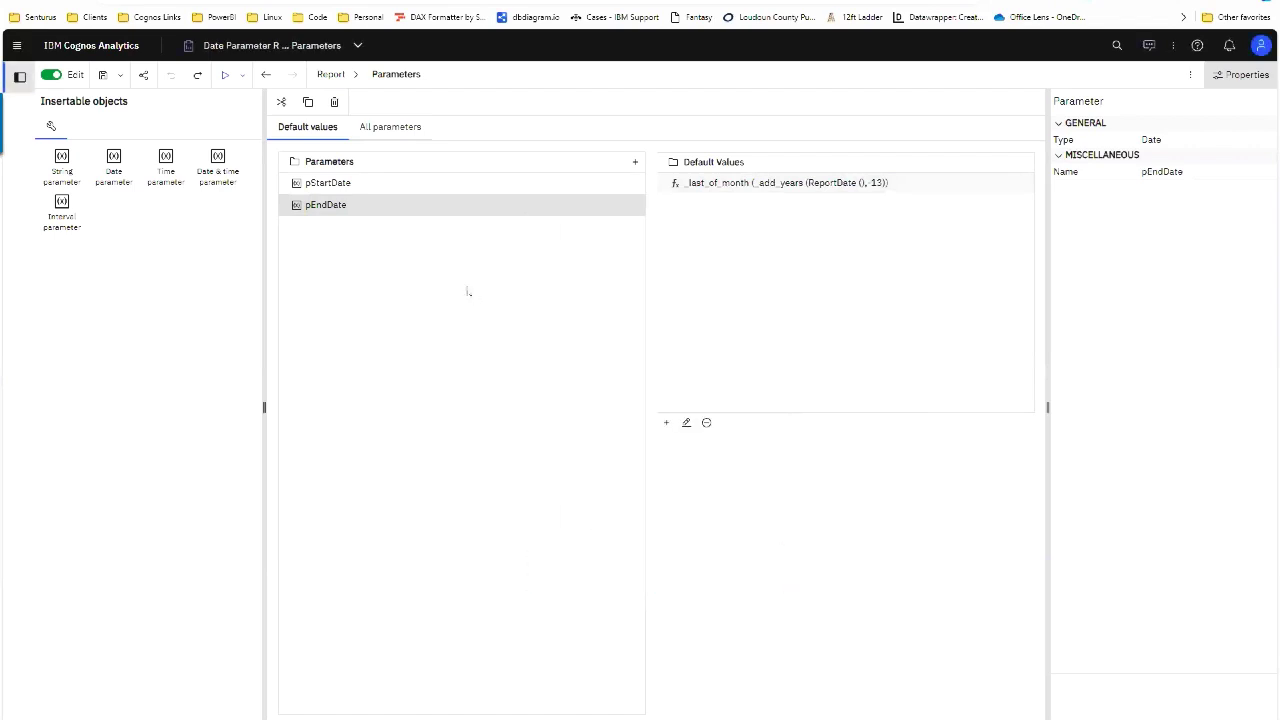
Step: Run the report with the default dates, confirming Apr 1 to Apr 30, 2011
{"action": "left_click", "coordinate": [227, 77]}
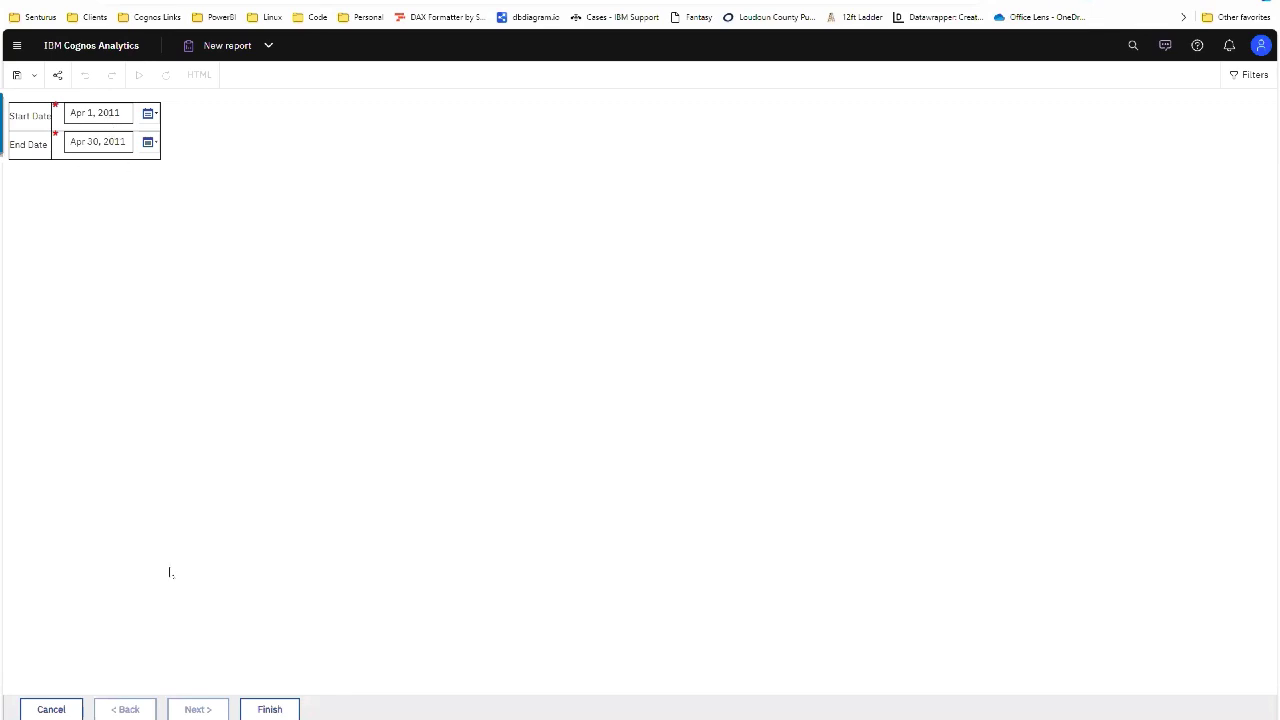
{"action": "left_click", "coordinate": [266, 709]}
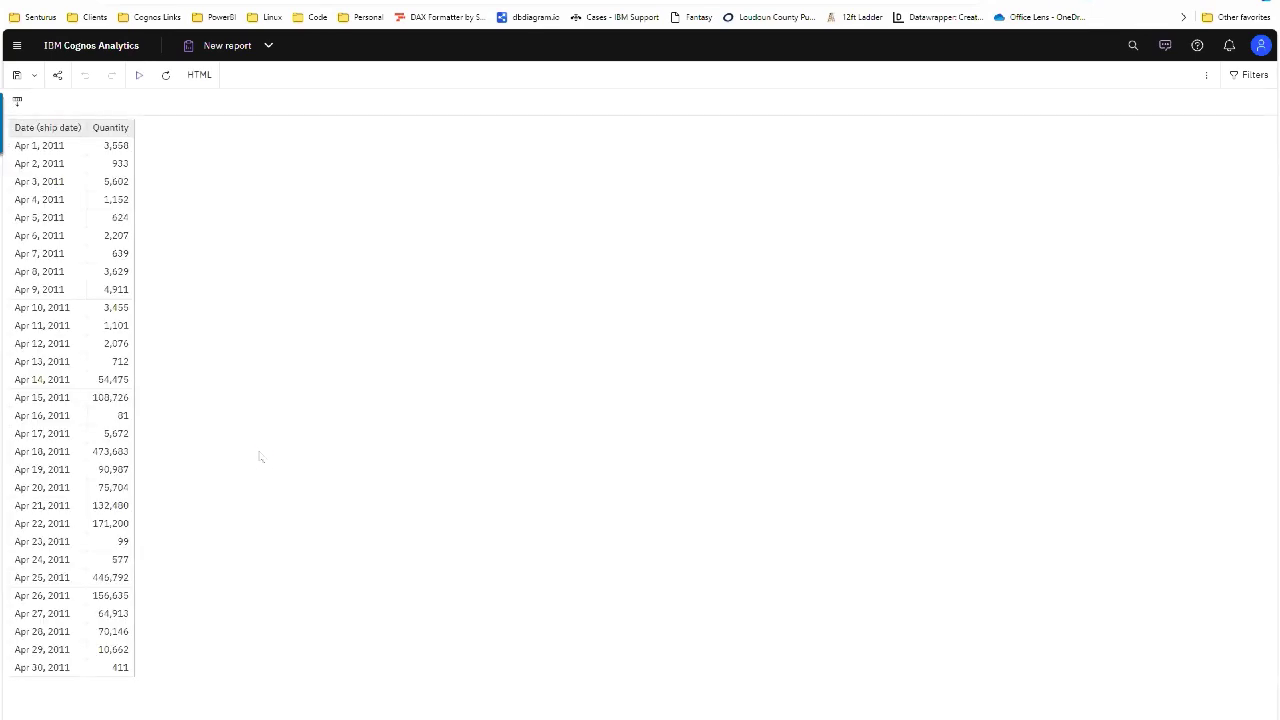
{"action": "left_click", "coordinate": [56, 152]}
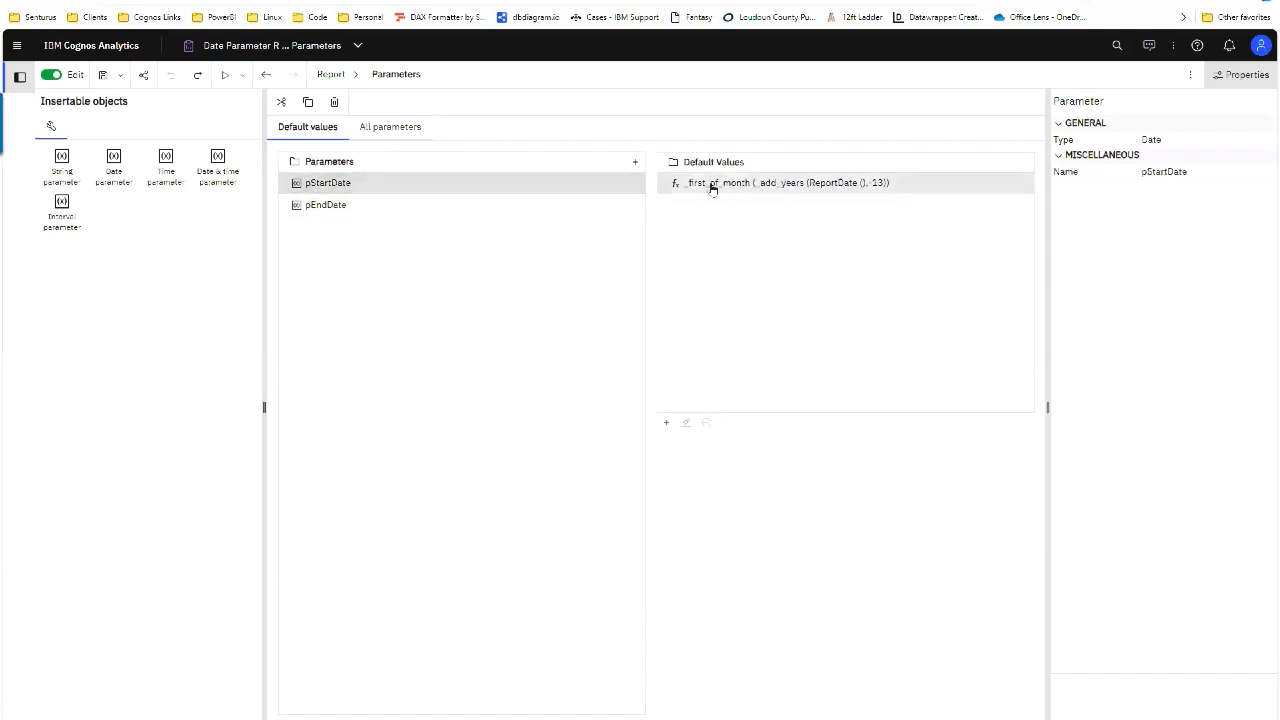
Step: Review both default expressions, then return to the Parameter Demo folder
{"action": "left_click", "coordinate": [489, 204]}
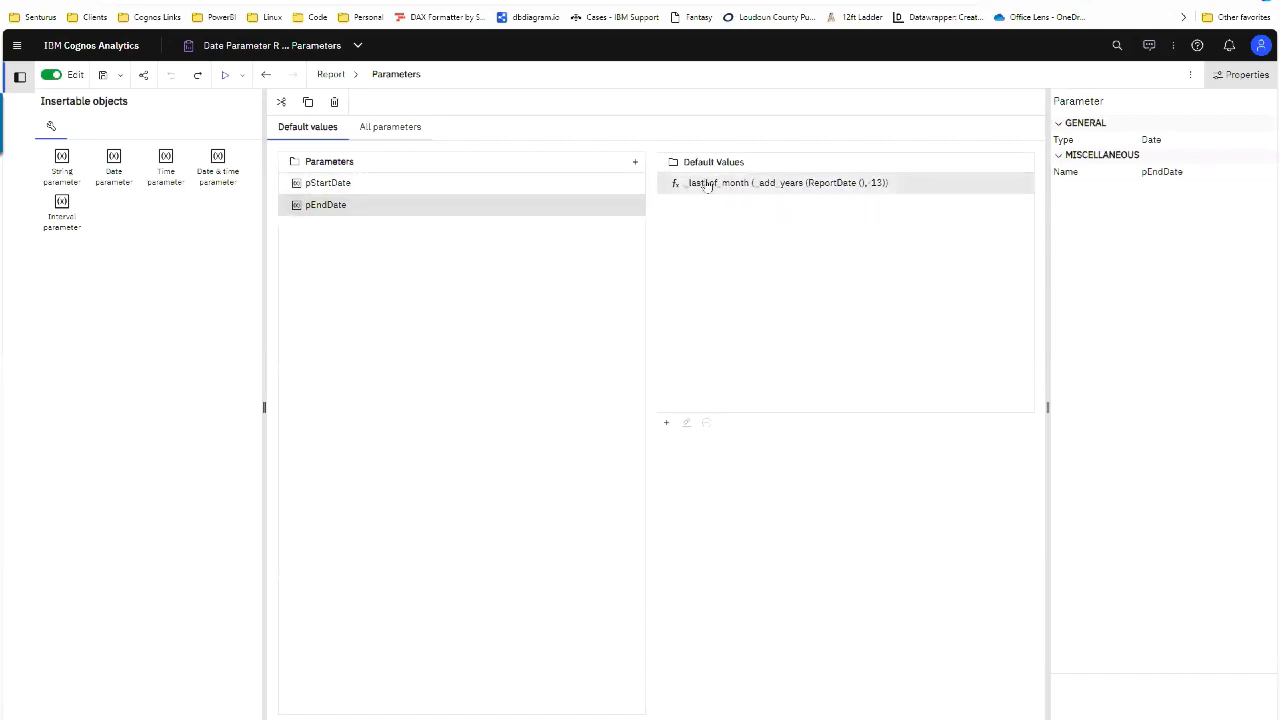
{"action": "left_click", "coordinate": [587, 183]}
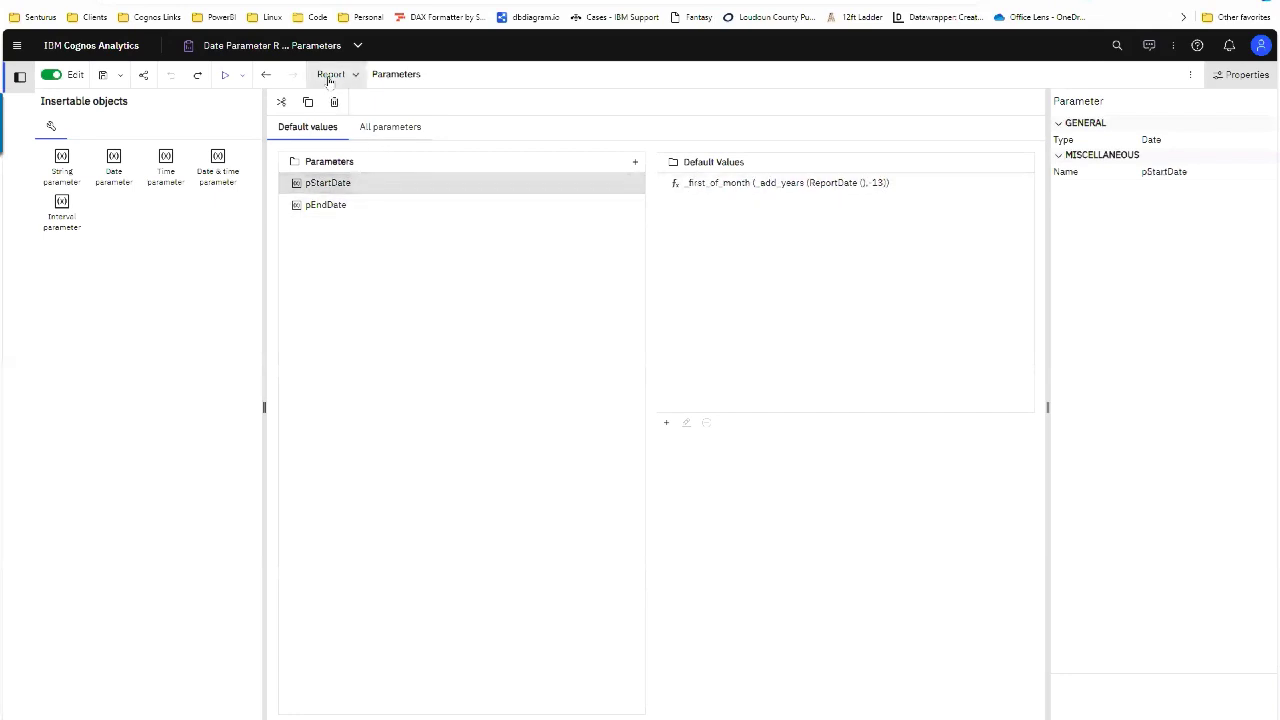
{"action": "left_click", "coordinate": [289, 45]}
{"action": "left_click", "coordinate": [289, 78]}
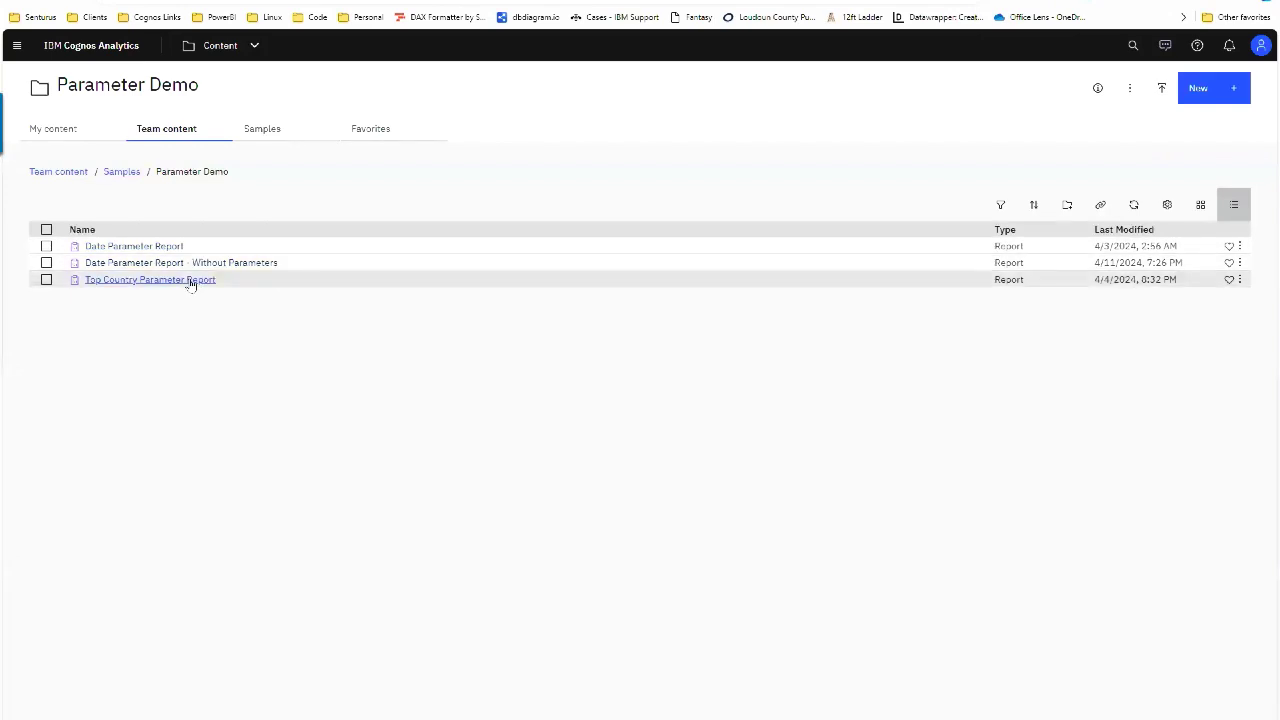
Step: Open the Top Country Parameter Report for editing and delete its pCountry parameter
{"action": "left_click", "coordinate": [1248, 285]}
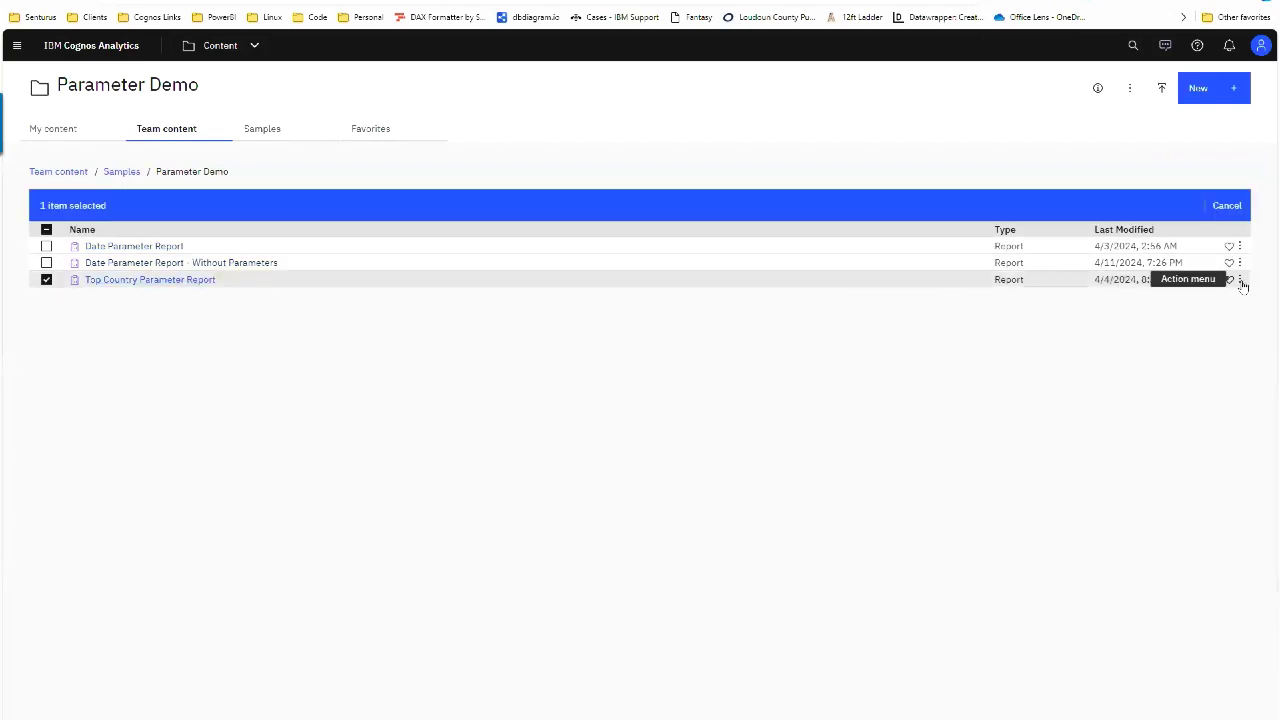
{"action": "left_click", "coordinate": [1239, 280]}
{"action": "left_click", "coordinate": [1220, 313]}
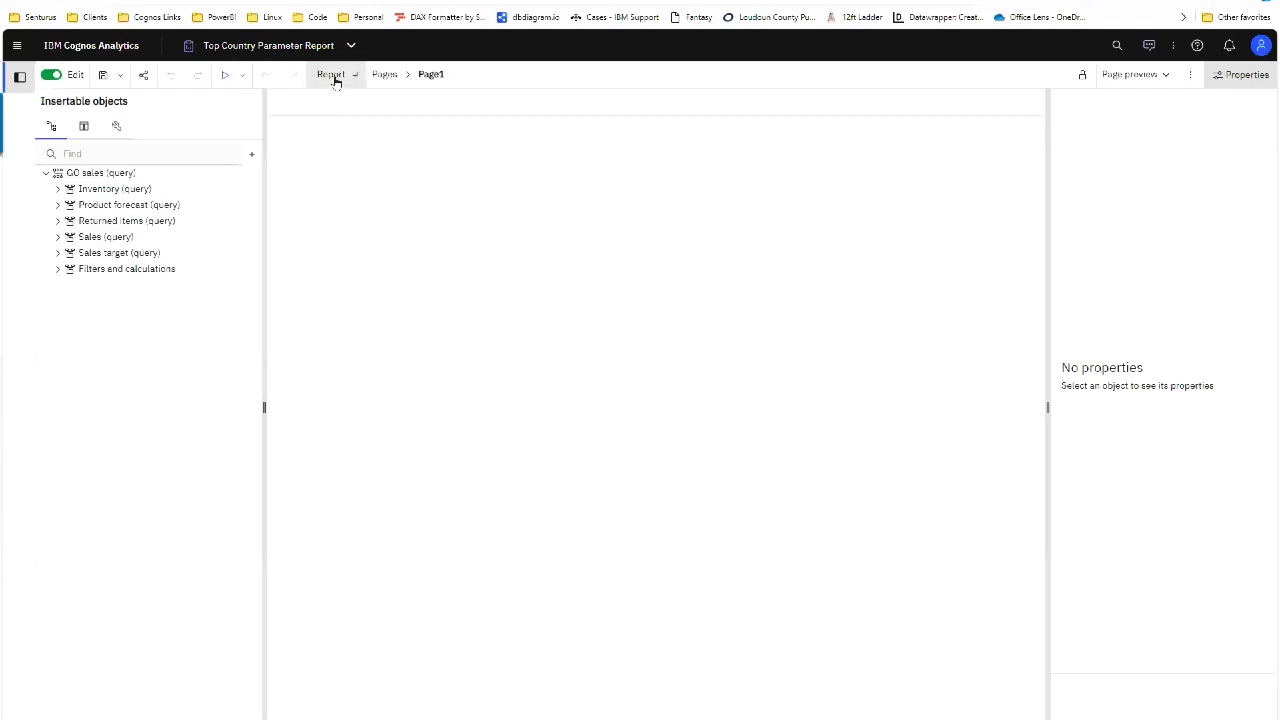
{"action": "left_click", "coordinate": [333, 76]}
{"action": "left_click", "coordinate": [358, 290]}
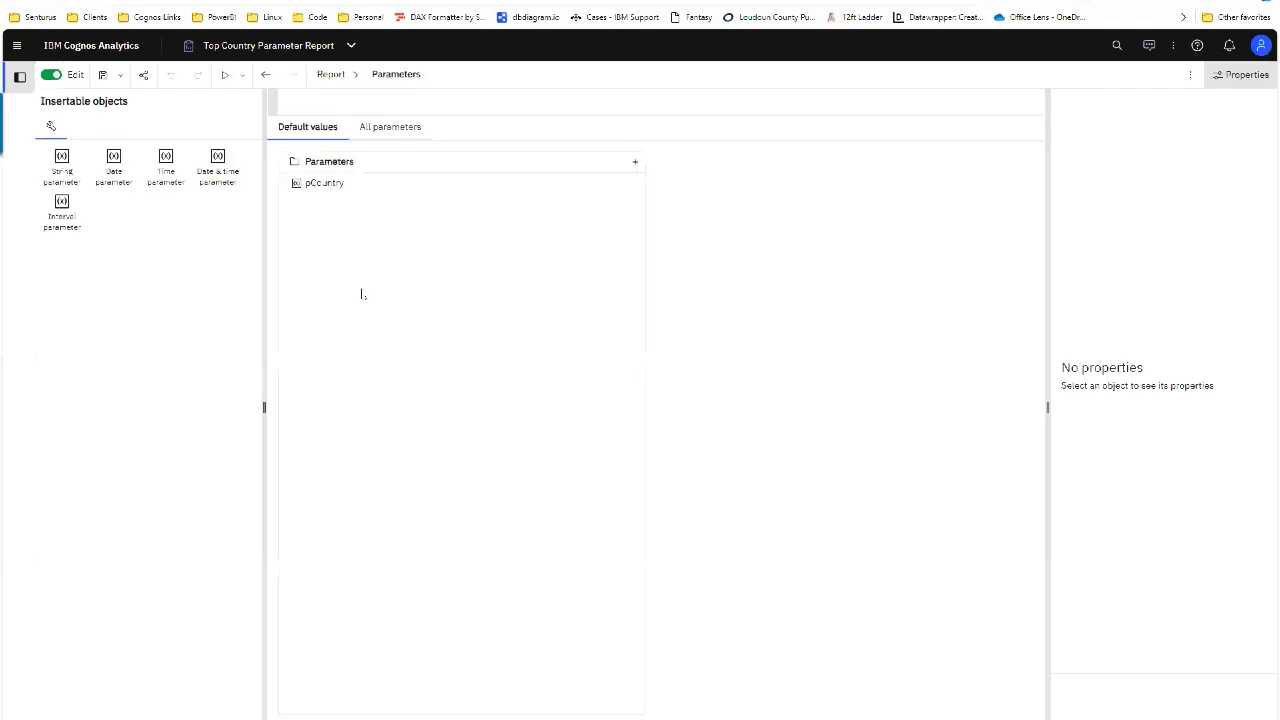
{"action": "left_click", "coordinate": [342, 182]}
{"action": "key", "text": "Delete"}
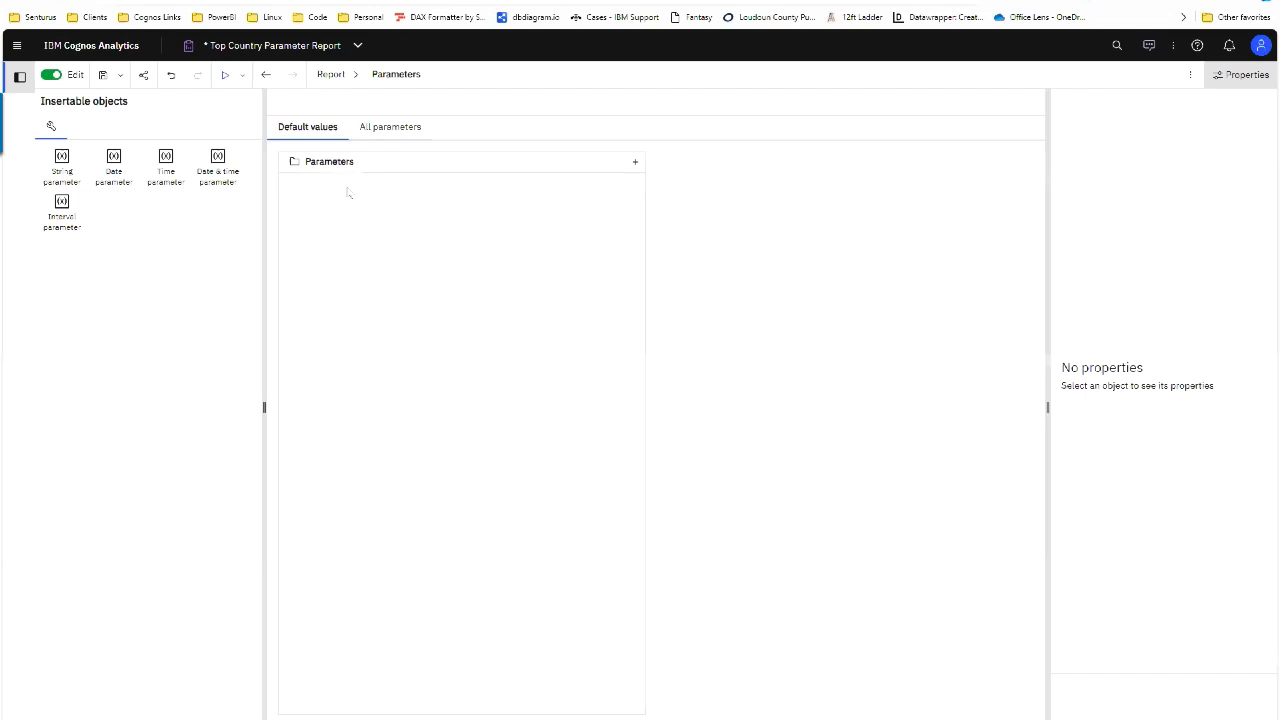
Step: Check the report overview properties, then run the report to reach the Country prompt
{"action": "left_click", "coordinate": [1191, 75]}
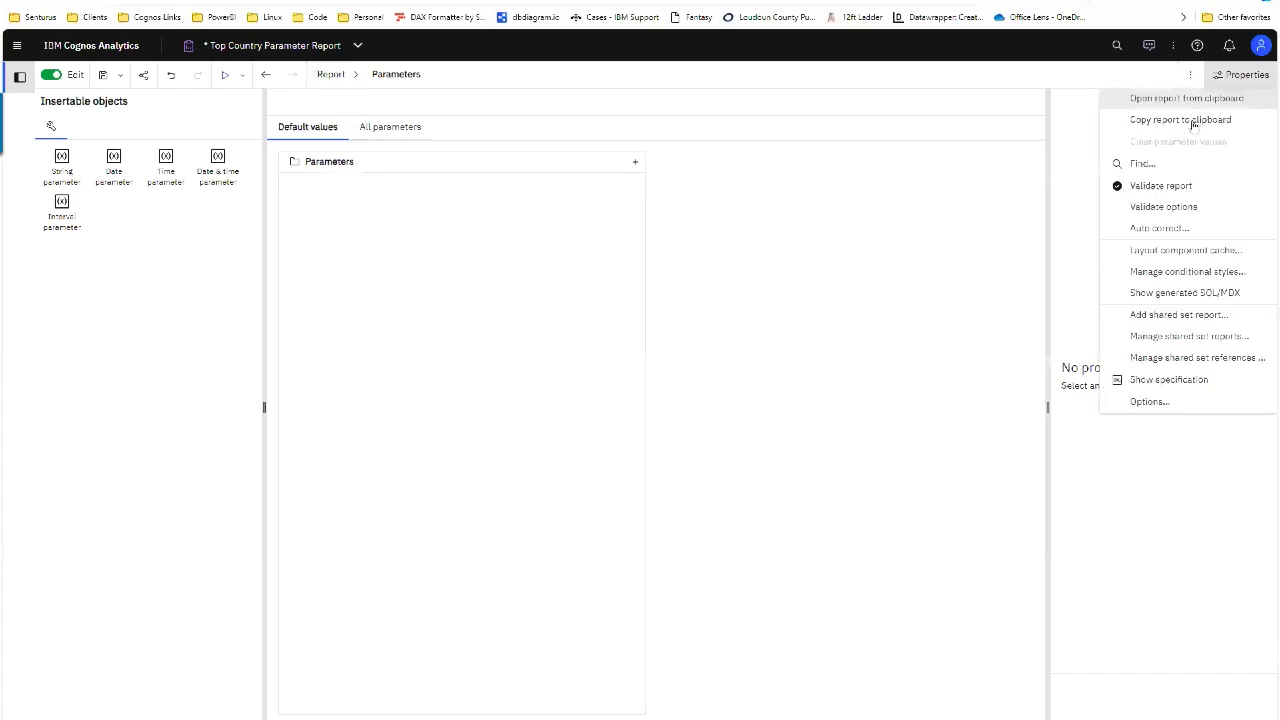
{"action": "left_click", "coordinate": [467, 196]}
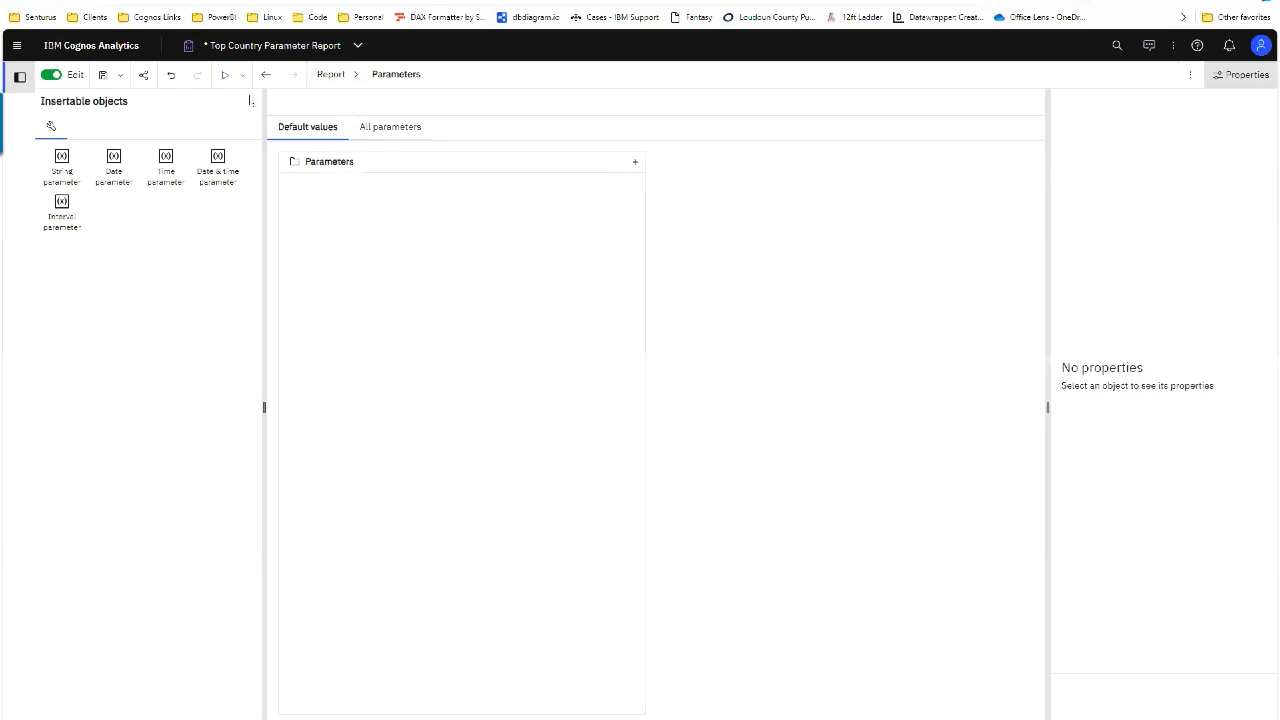
{"action": "left_click", "coordinate": [337, 78]}
{"action": "left_click", "coordinate": [343, 97]}
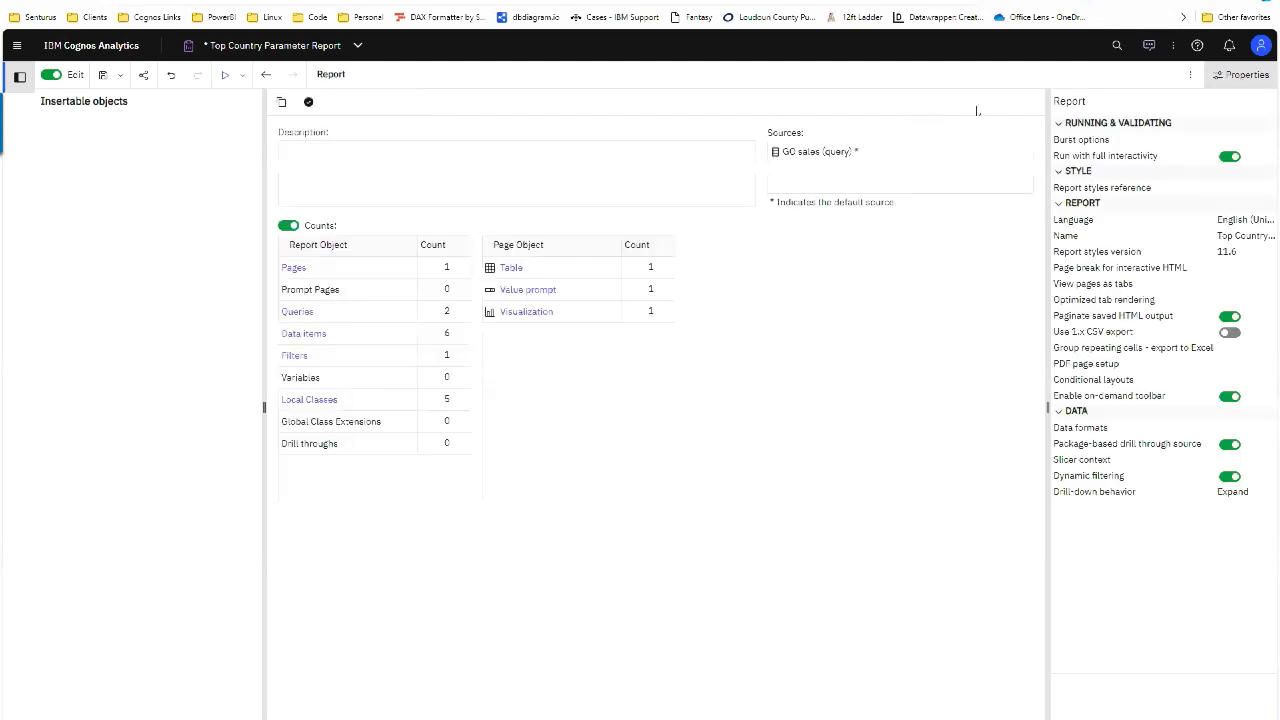
{"action": "left_click", "coordinate": [1189, 76]}
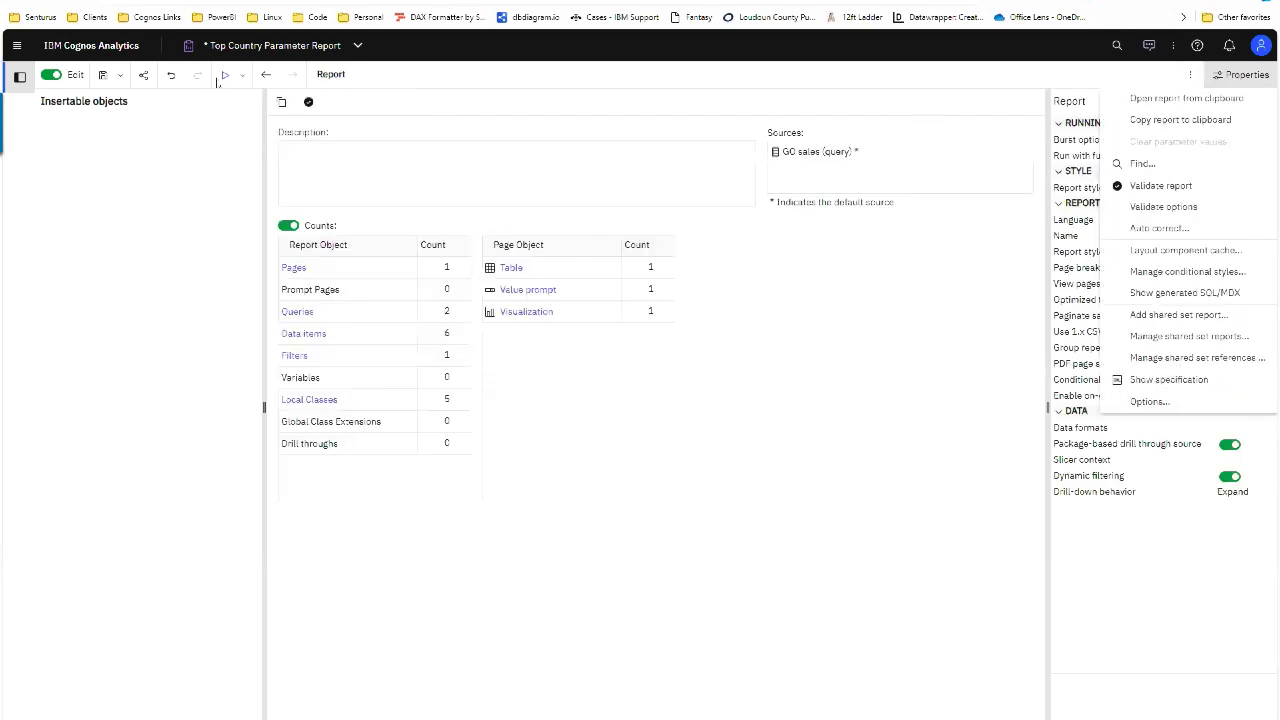
{"action": "left_click", "coordinate": [224, 76]}
{"action": "left_click", "coordinate": [224, 76]}
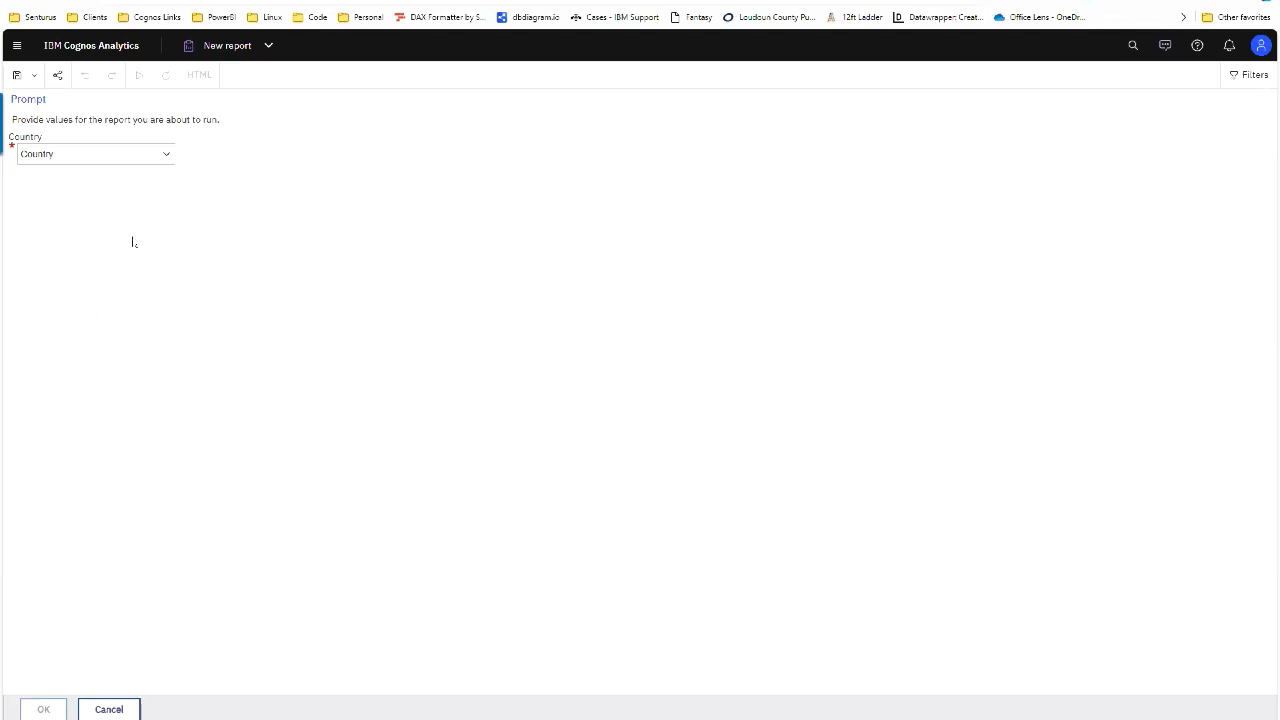
Step: Choose Germany in the Country prompt and run the report
{"action": "left_click", "coordinate": [157, 157]}
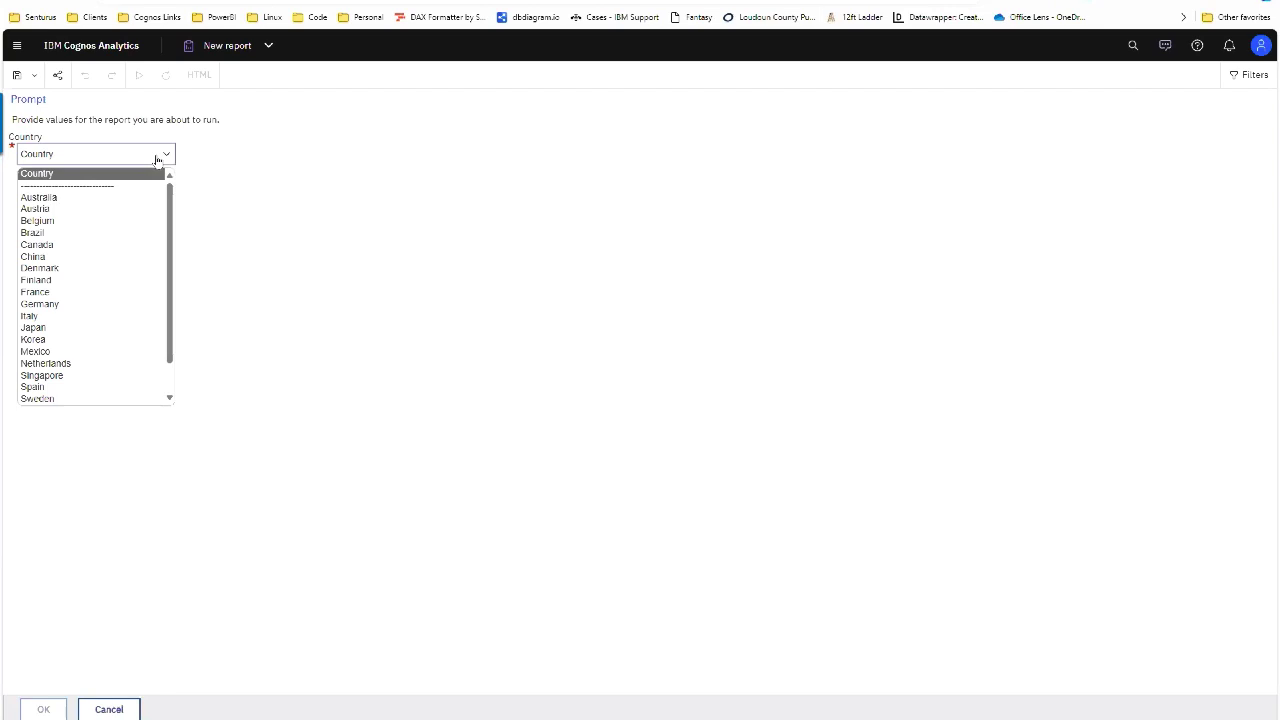
{"action": "left_click", "coordinate": [98, 304]}
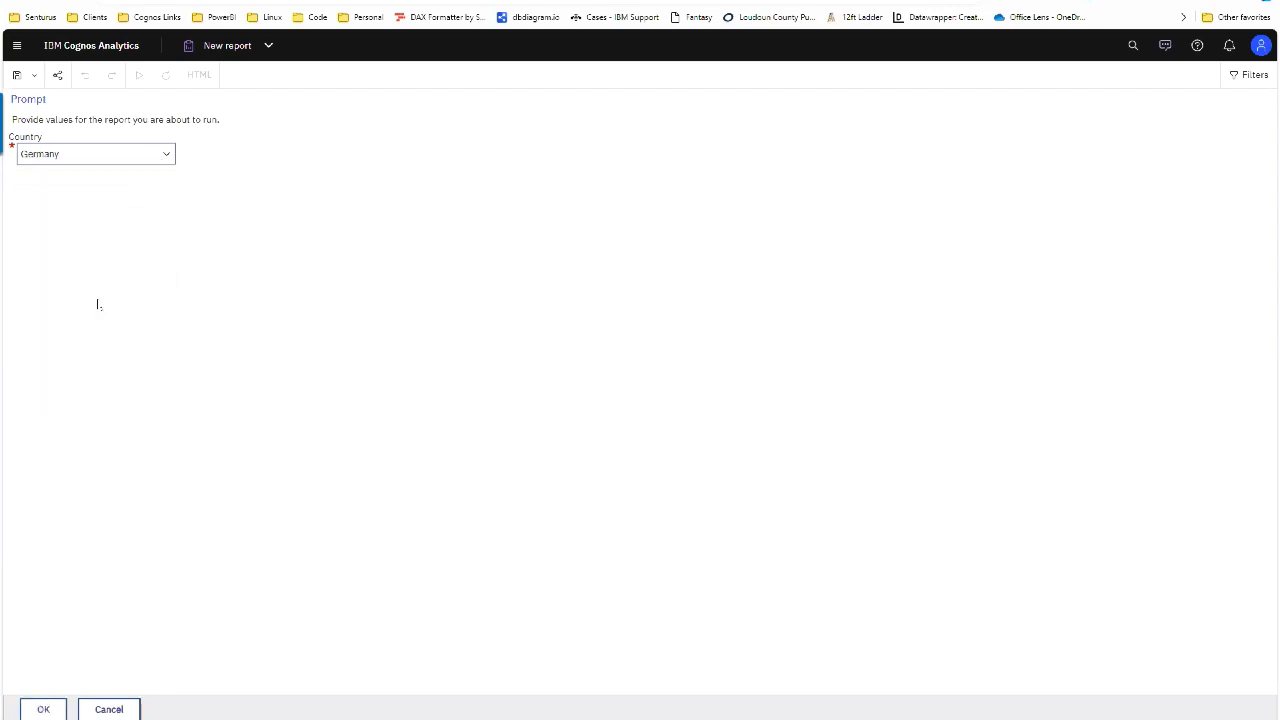
{"action": "left_click", "coordinate": [61, 703]}
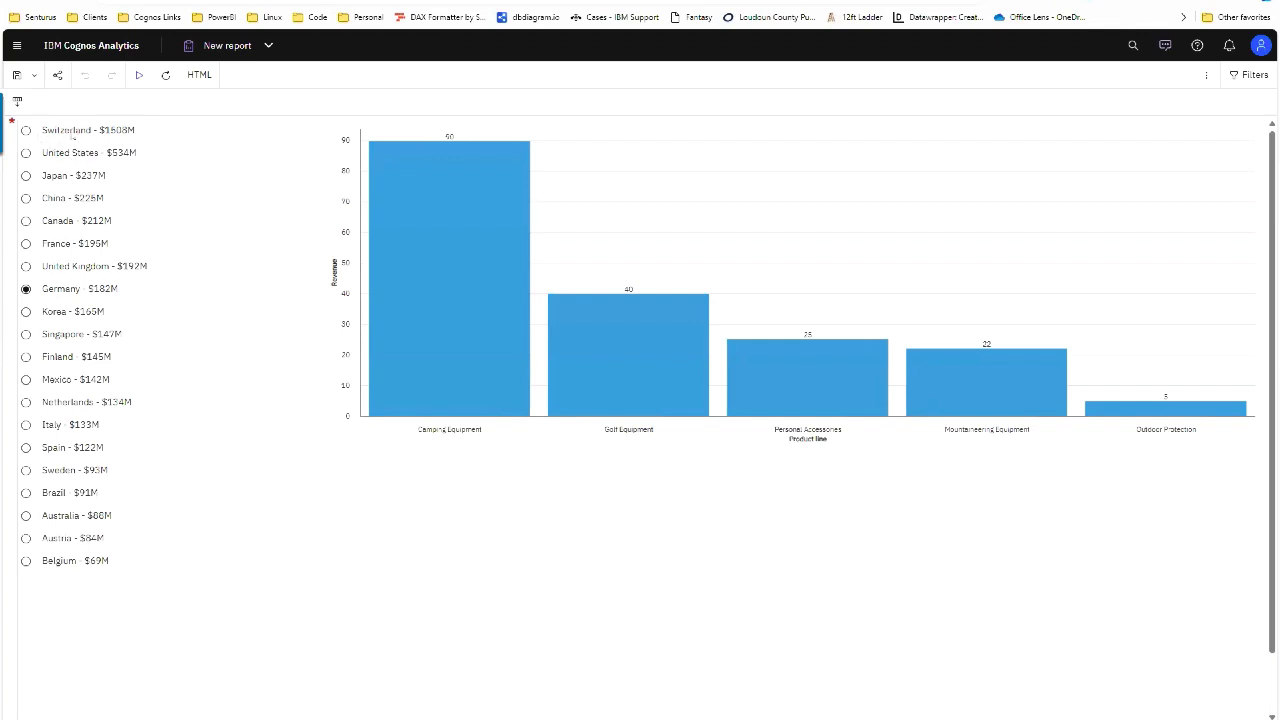
Step: Switch the chart between Switzerland, United States, Japan, China and Canada to compare revenue
{"action": "left_click", "coordinate": [26, 130]}
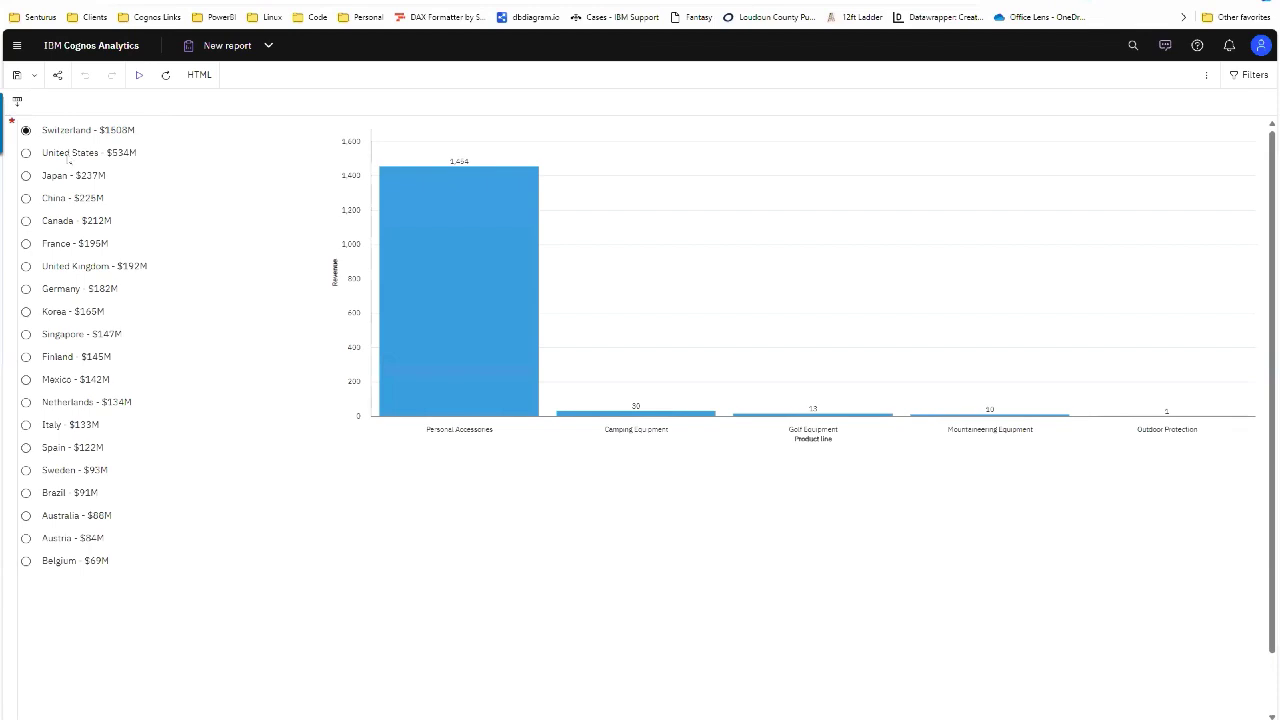
{"action": "left_click", "coordinate": [68, 155]}
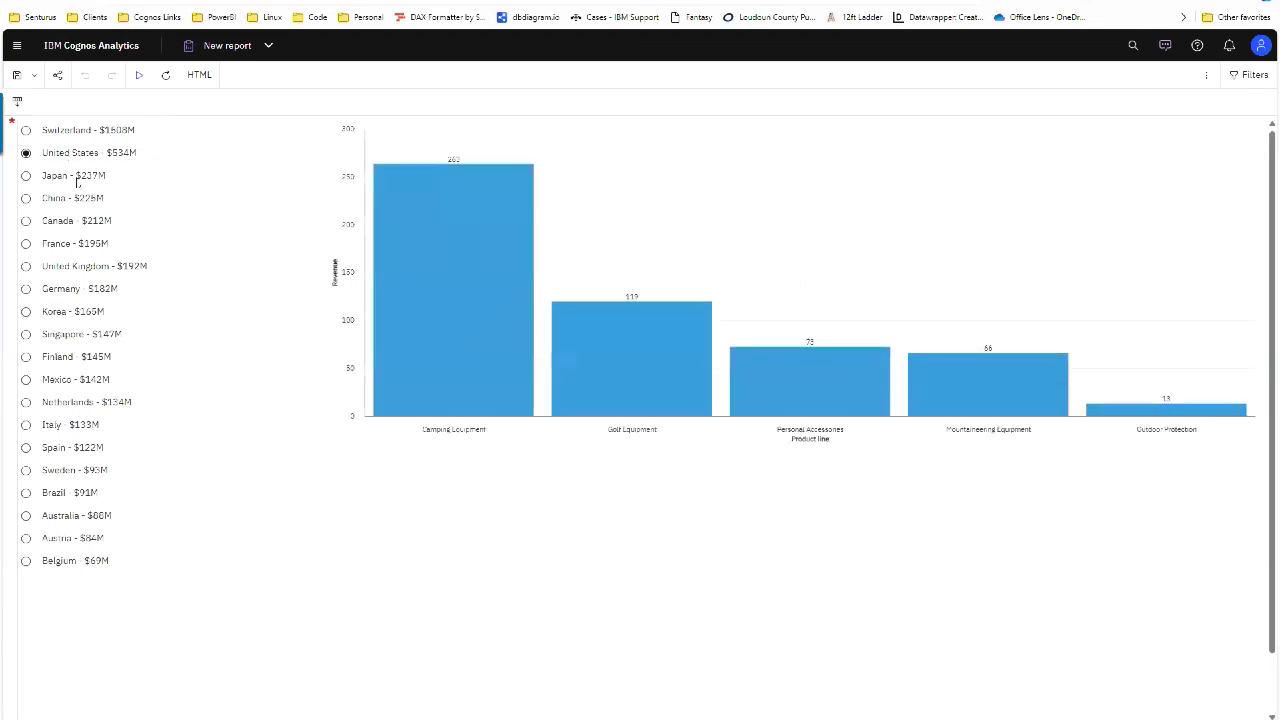
{"action": "left_click", "coordinate": [76, 178]}
{"action": "left_click", "coordinate": [80, 200]}
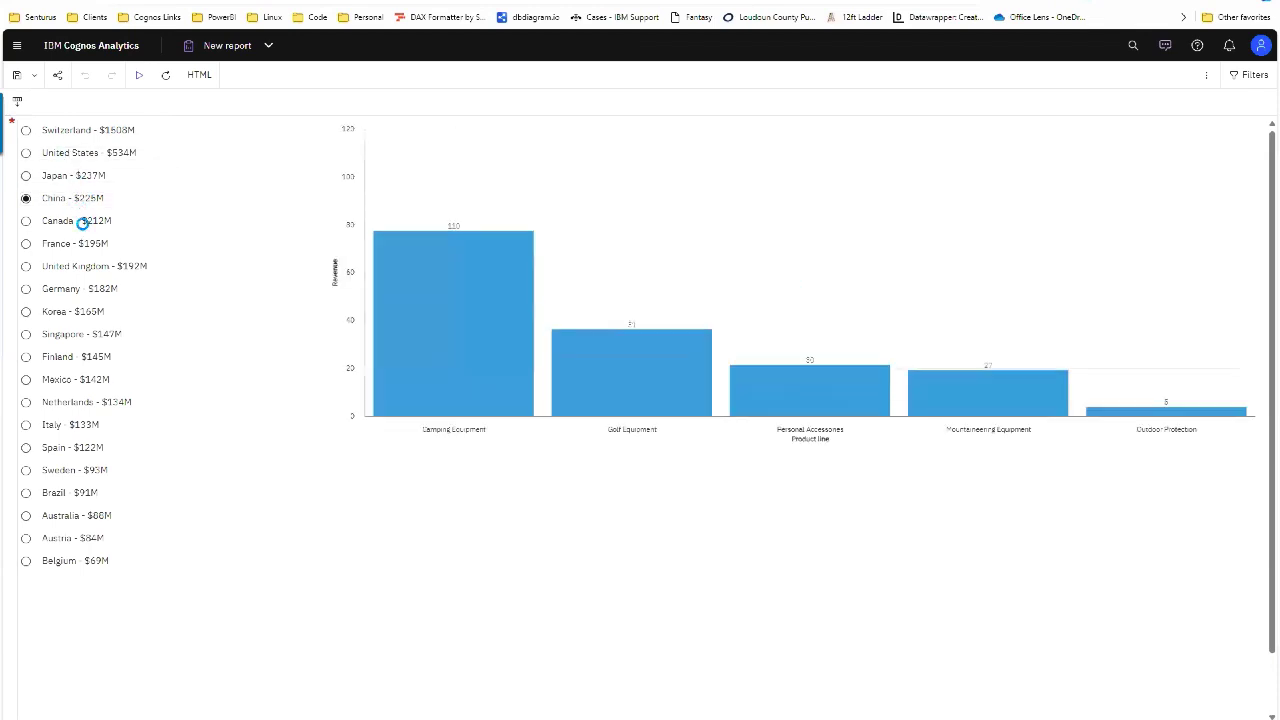
{"action": "left_click", "coordinate": [83, 222]}
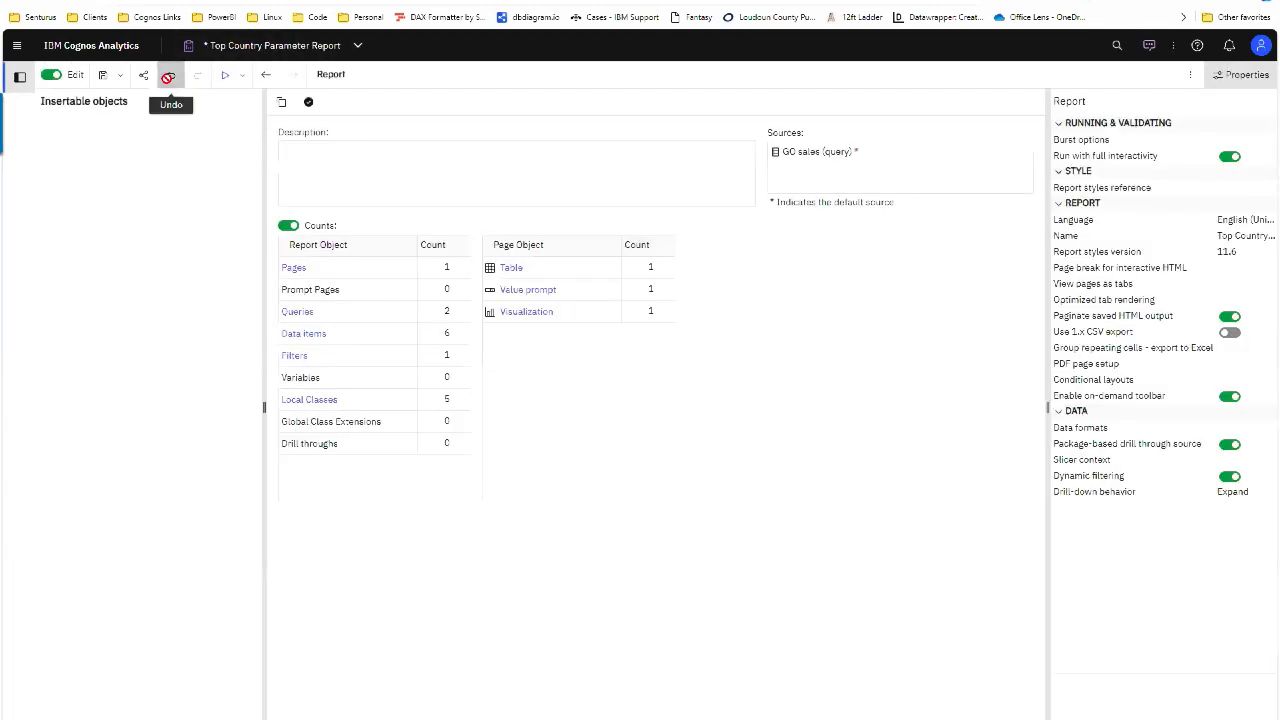
Step: Restore pCountry and confirm its default from the pCountry query's Country item, showing Display
{"action": "left_click", "coordinate": [168, 77]}
{"action": "double_click", "coordinate": [352, 188]}
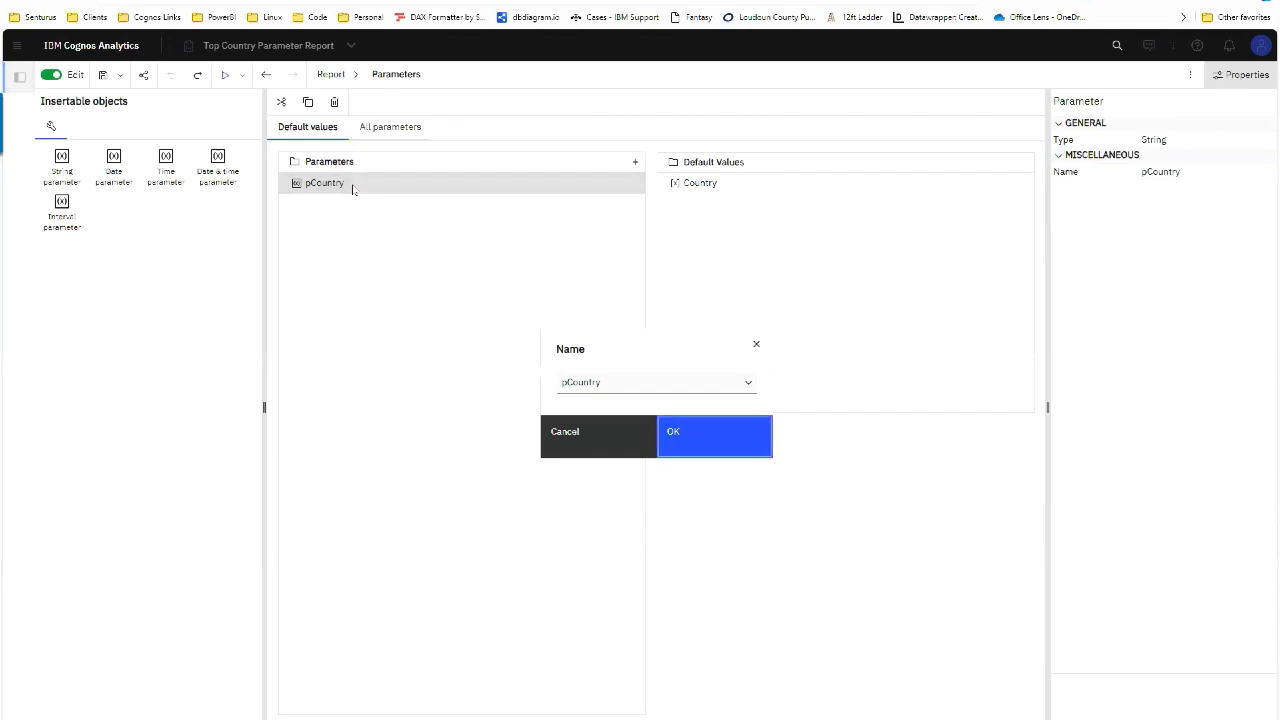
{"action": "left_click", "coordinate": [724, 441]}
{"action": "double_click", "coordinate": [707, 184]}
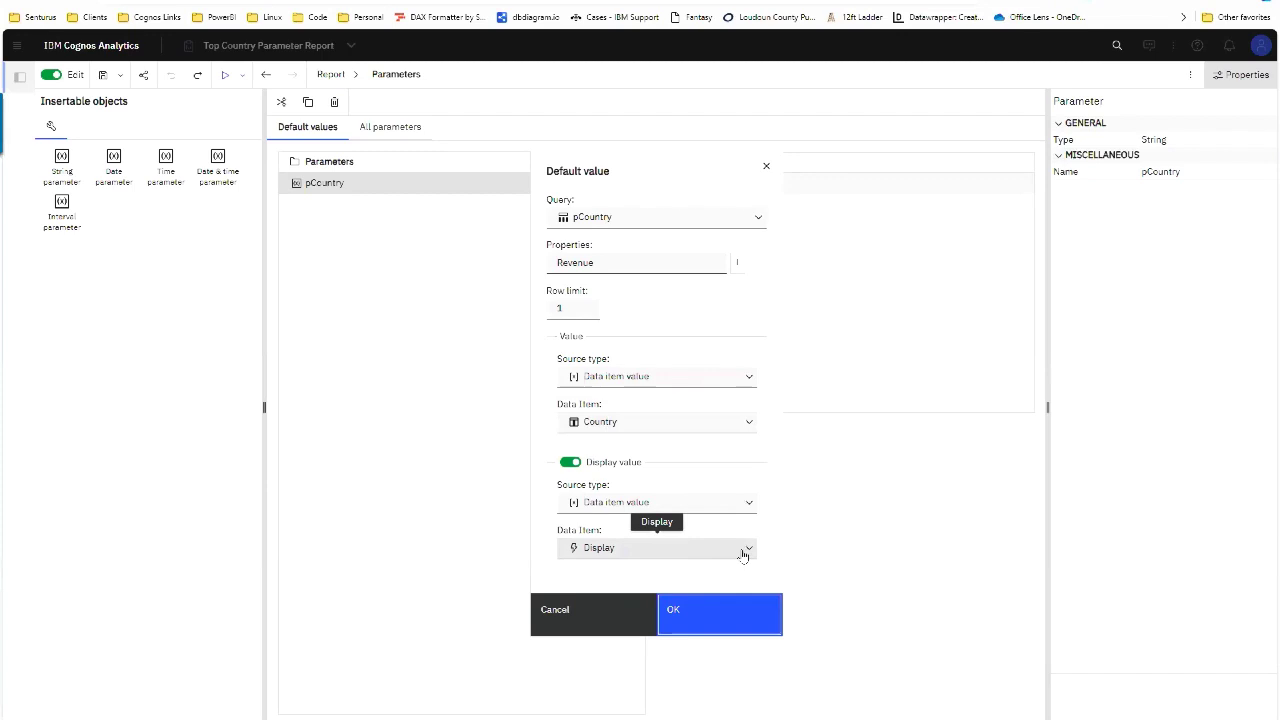
{"action": "left_click", "coordinate": [719, 622]}
{"action": "left_click", "coordinate": [1190, 74]}
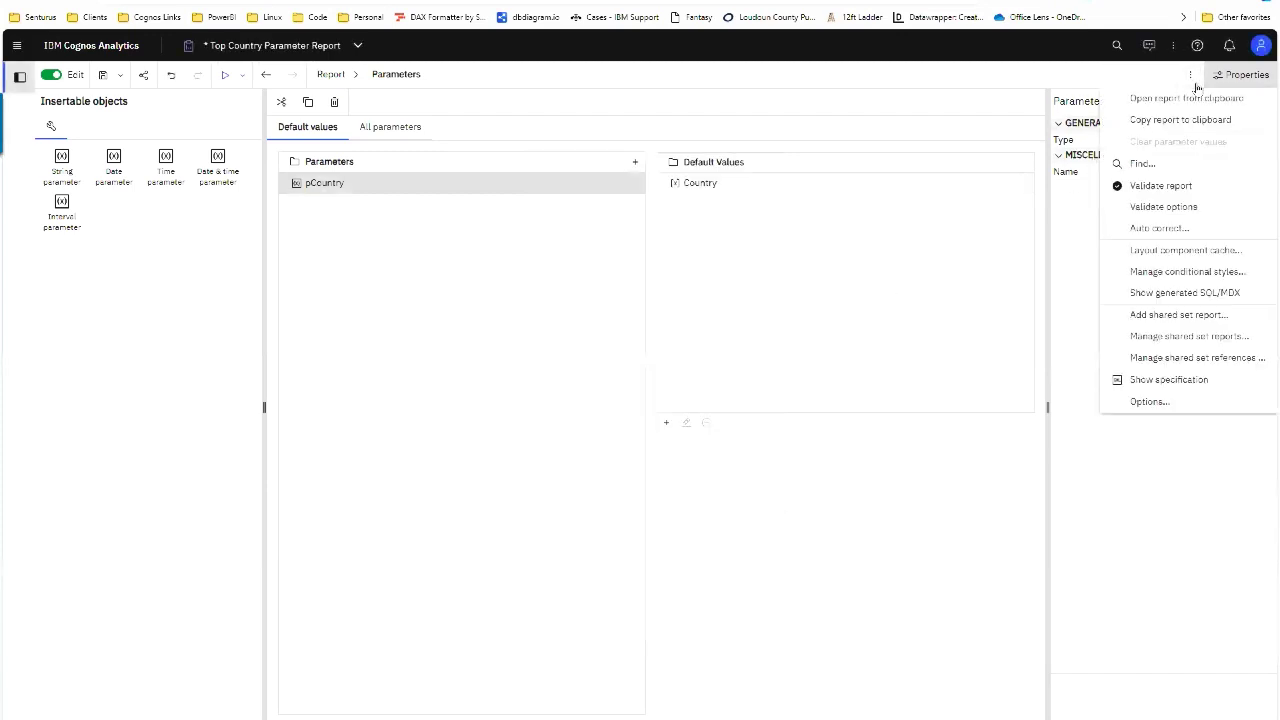
{"action": "left_click", "coordinate": [1198, 86]}
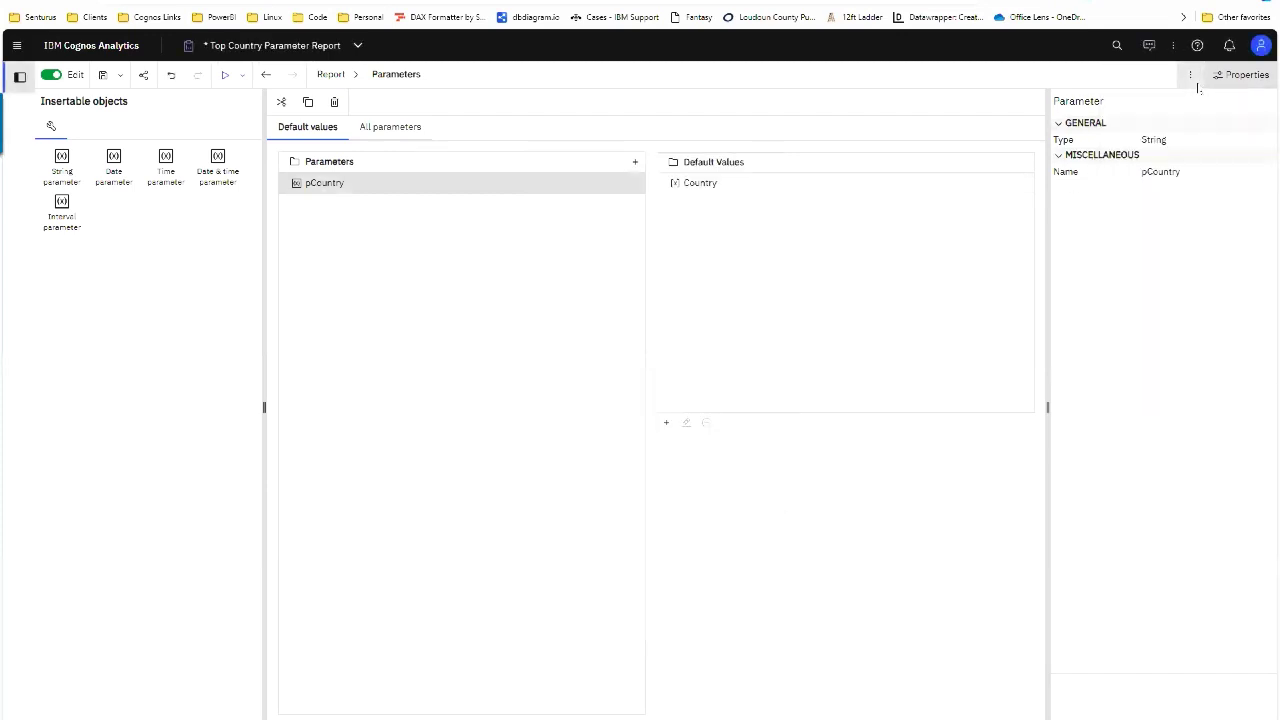
Step: Run the report and confirm Switzerland ($1508M) is preselected with its revenue chart
{"action": "left_click", "coordinate": [224, 78]}
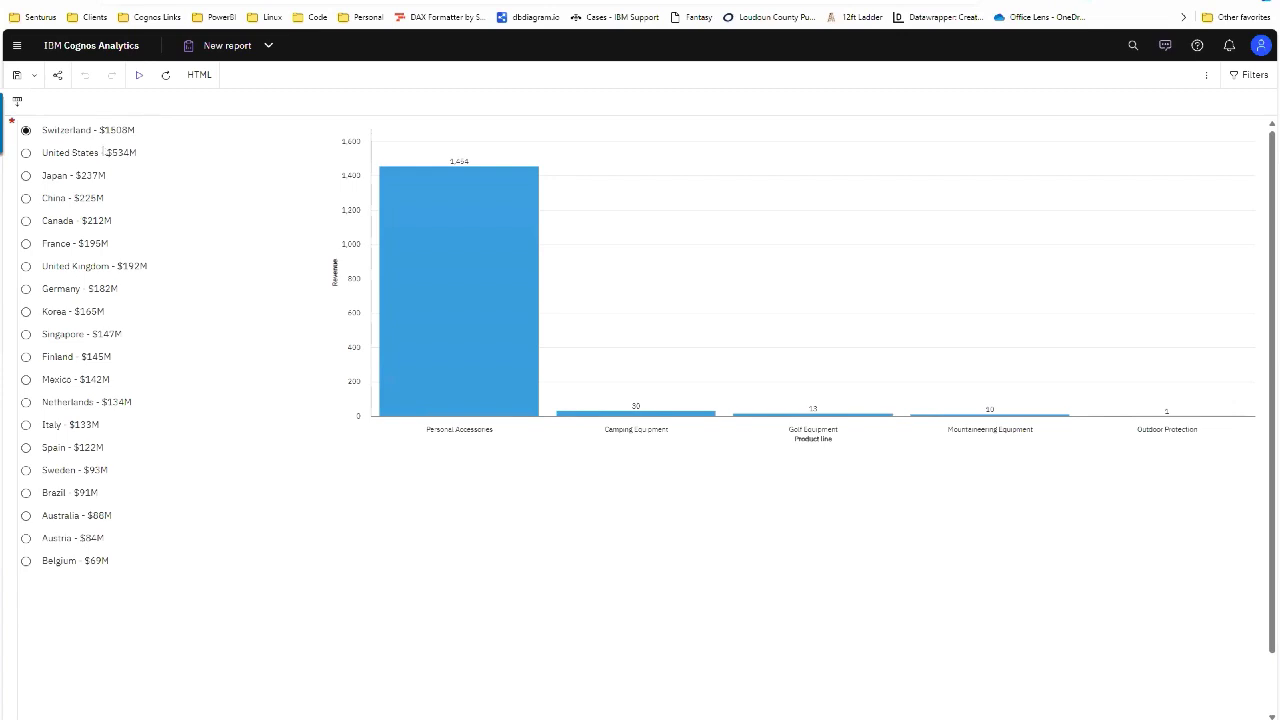
{"action": "left_click", "coordinate": [477, 223]}
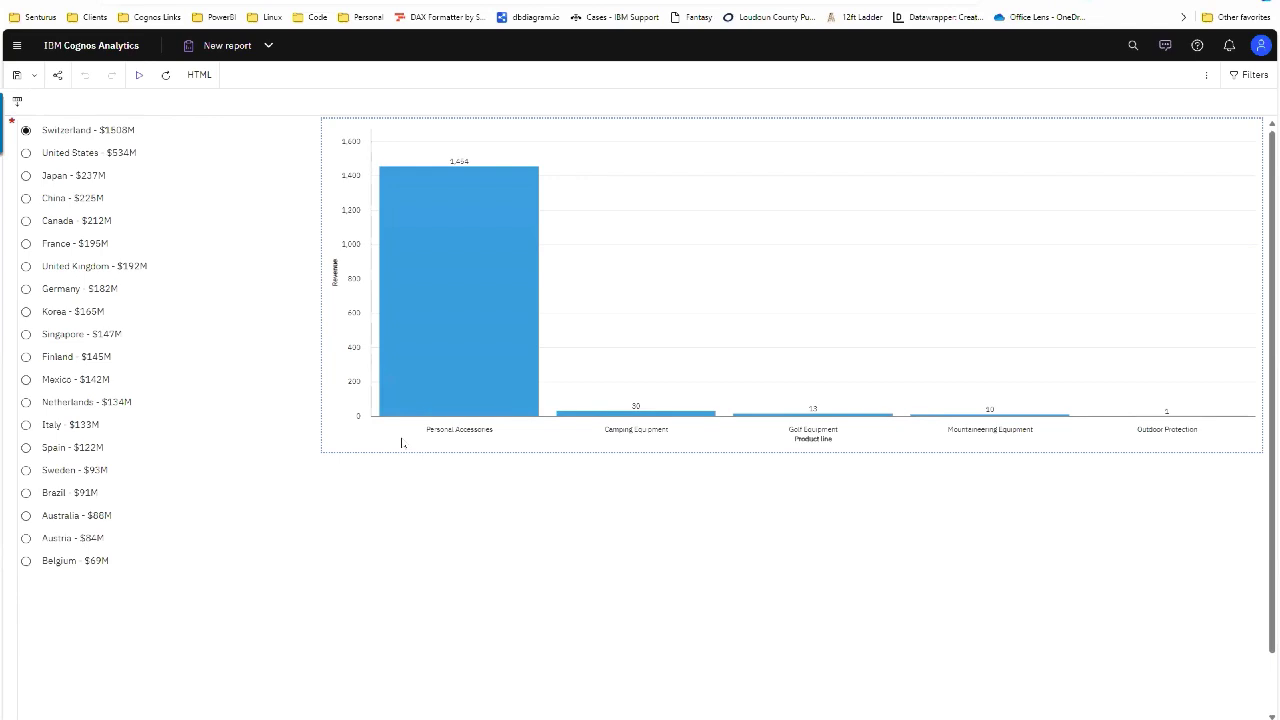
{"action": "left_click", "coordinate": [244, 350]}
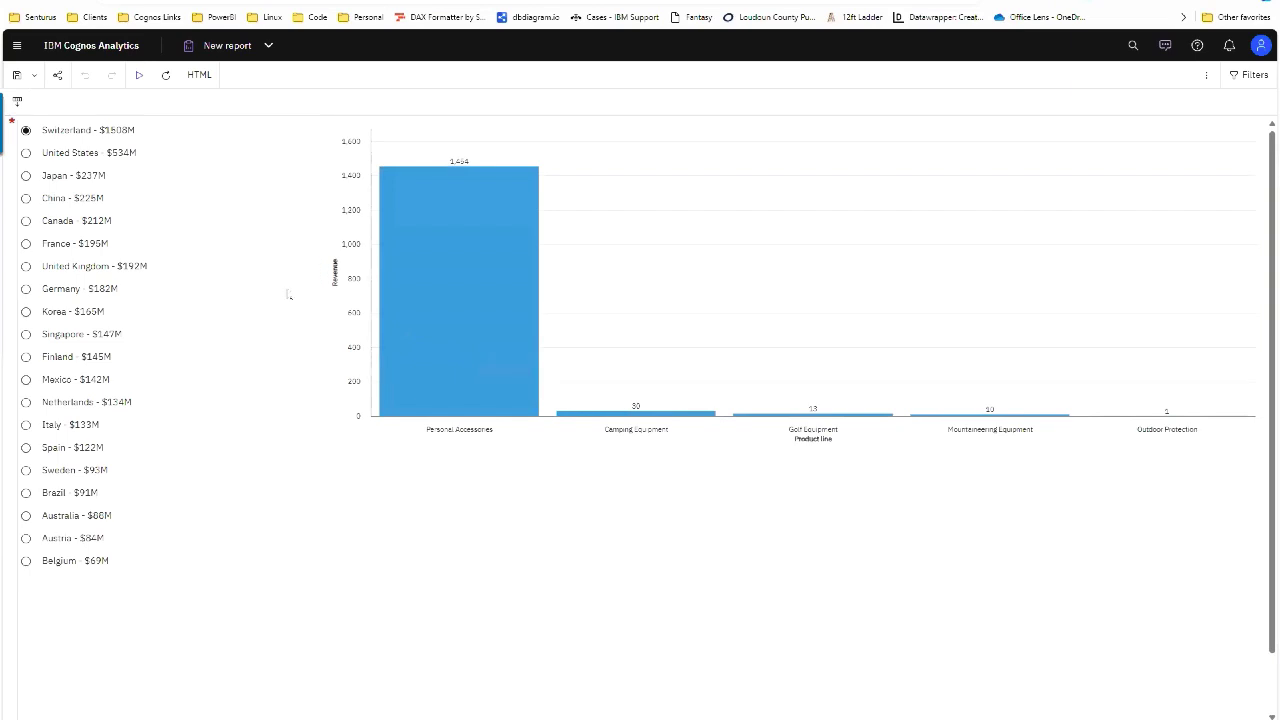
{"action": "key", "text": "alt+Tab"}
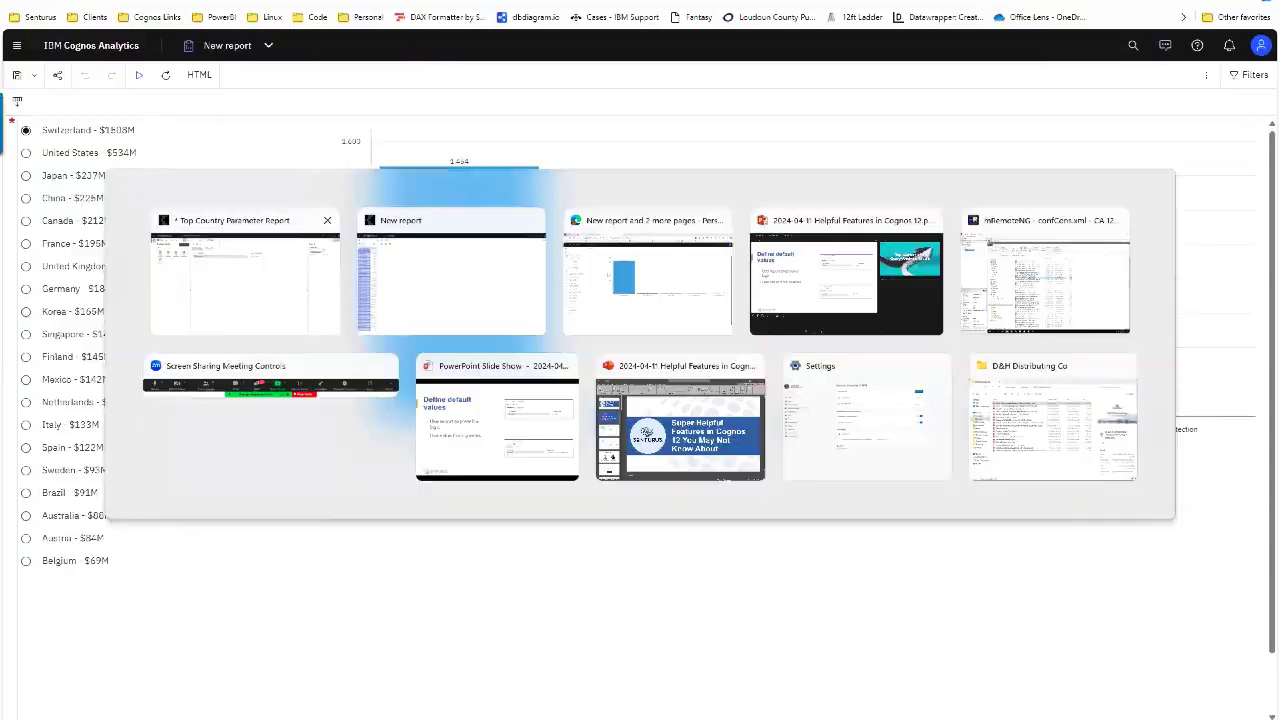
Step: Advance past the Parameters in report slide, check the Cognos output, then reach the Replacements title slide
{"action": "key", "text": "Right"}
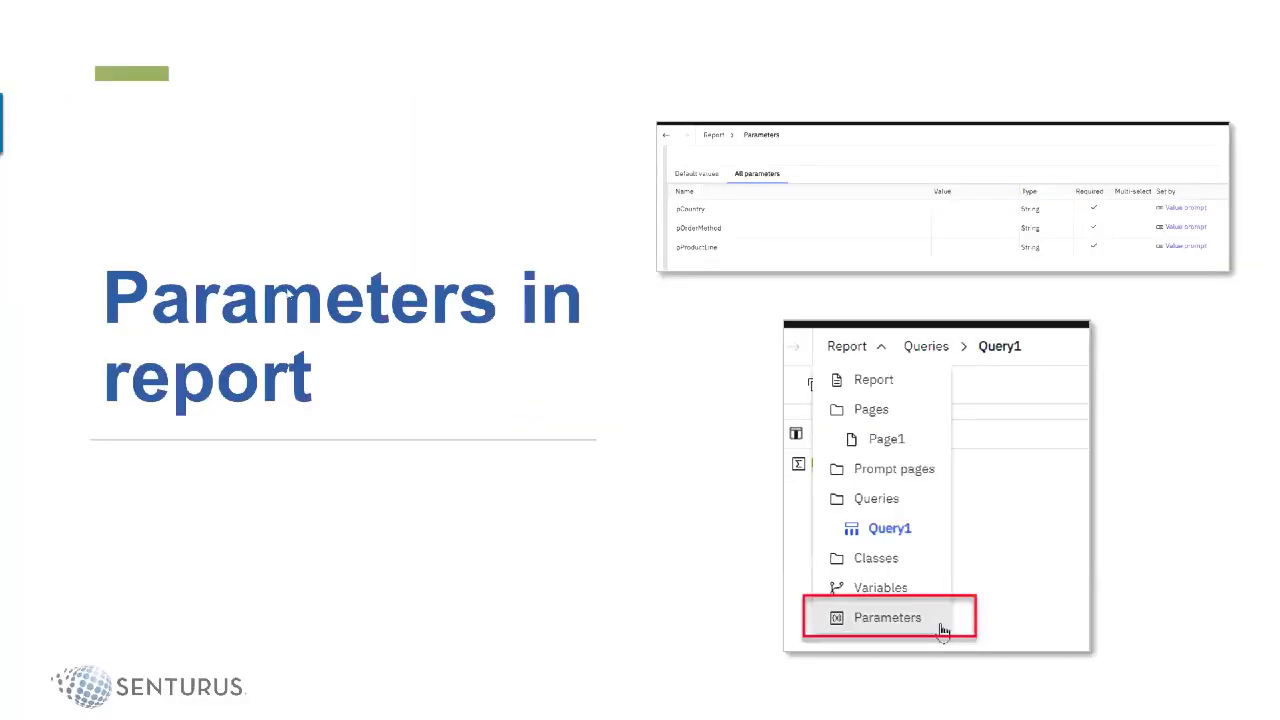
{"action": "key", "text": "alt+Tab"}
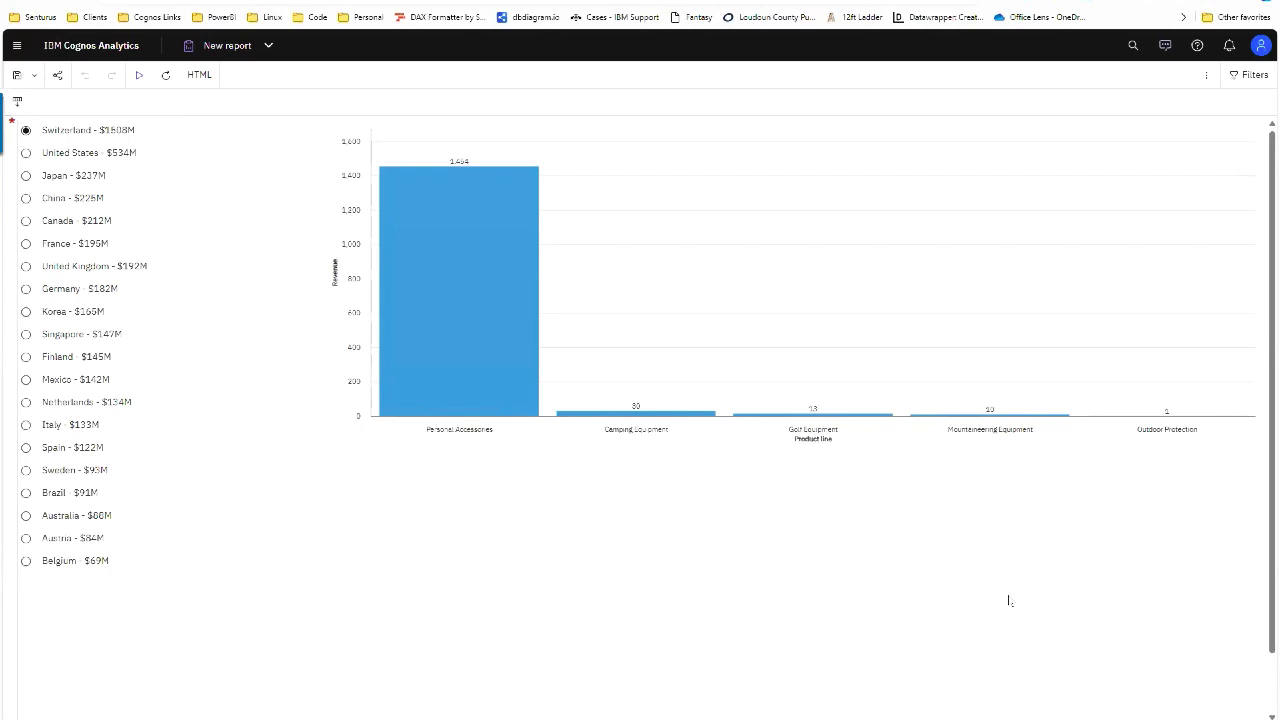
{"action": "key", "text": "alt+Tab"}
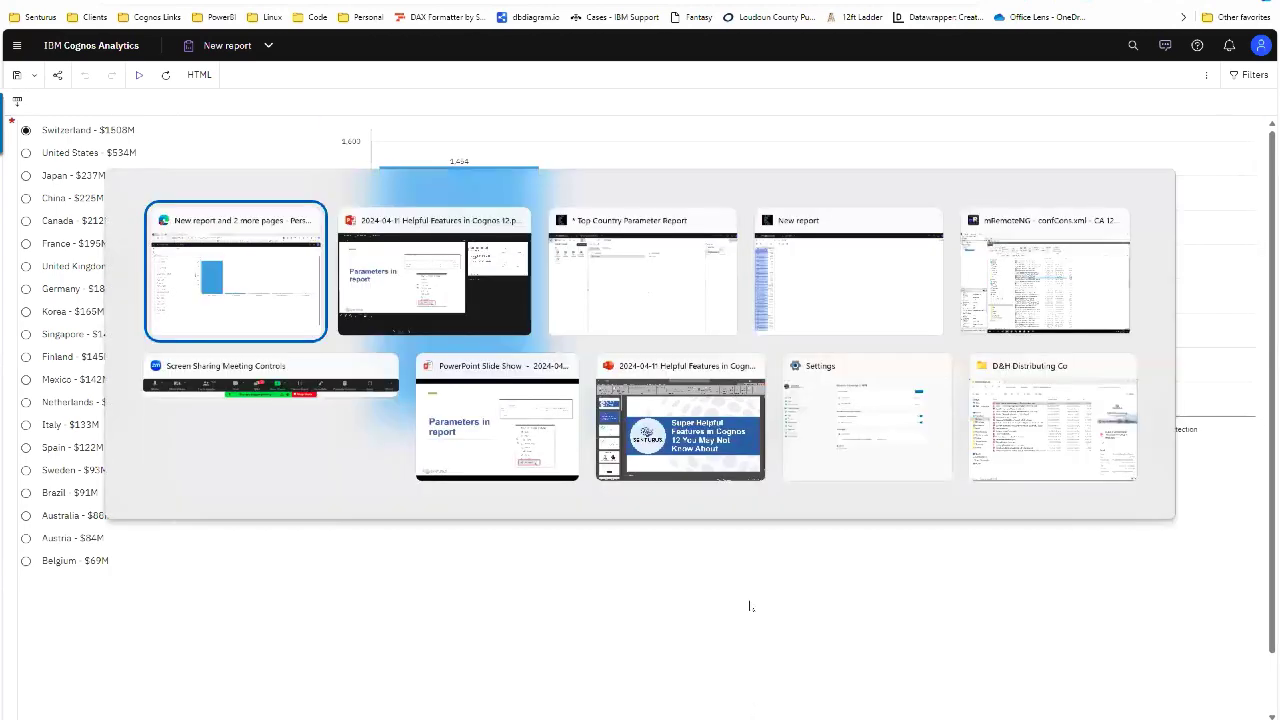
{"action": "key", "text": "alt+Tab"}
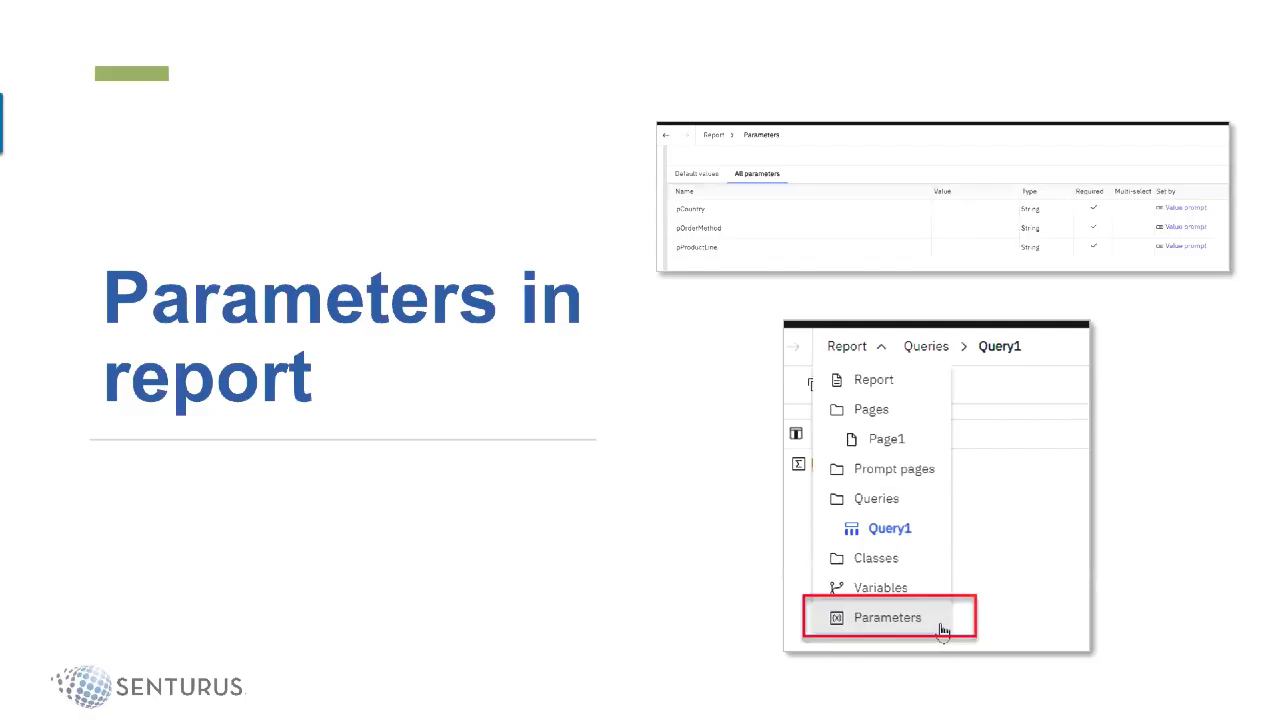
{"action": "key", "text": "Right"}
{"action": "key", "text": "Right"}
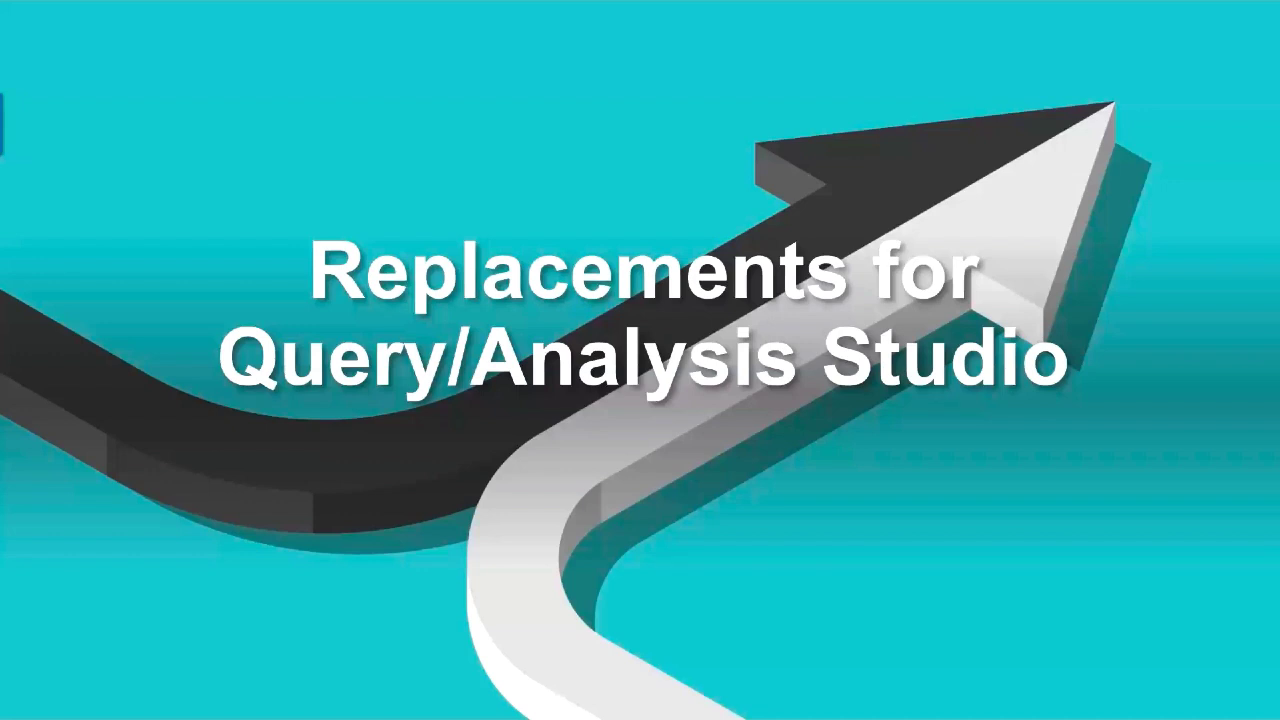
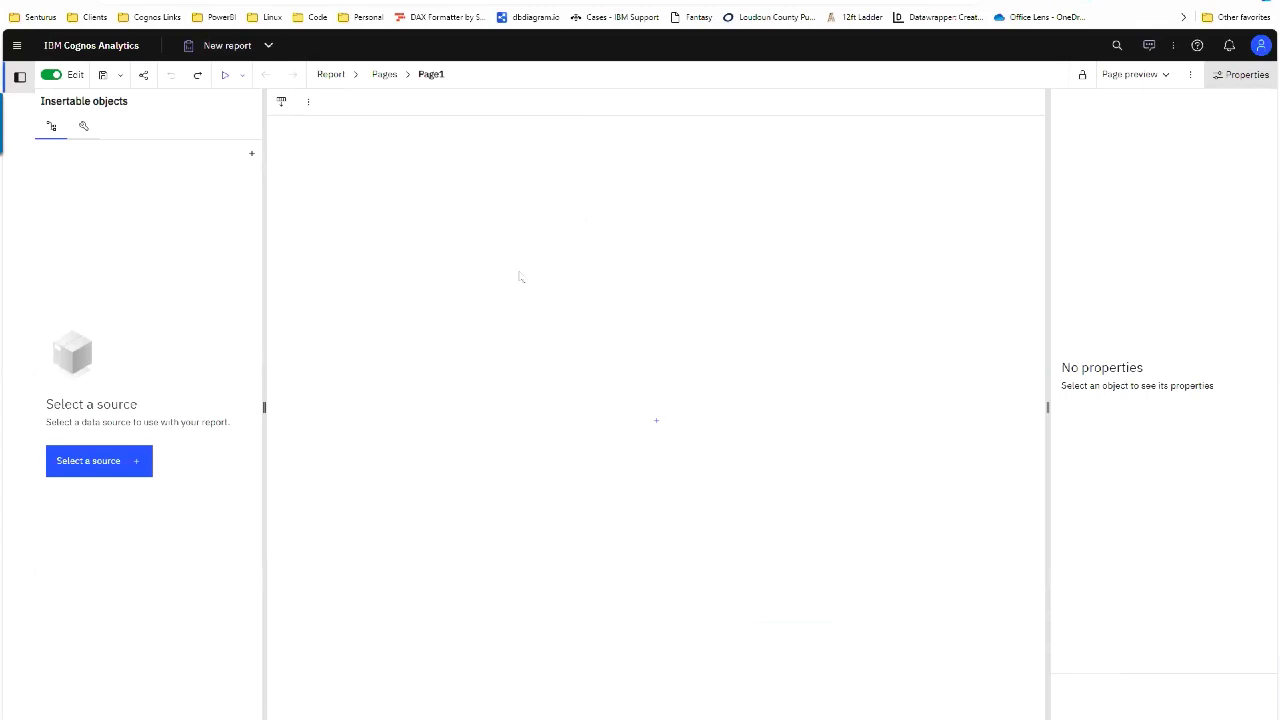
Step: Insert an empty list named List1 on Query1 and stop the naming prompt from reappearing
{"action": "left_click", "coordinate": [656, 420]}
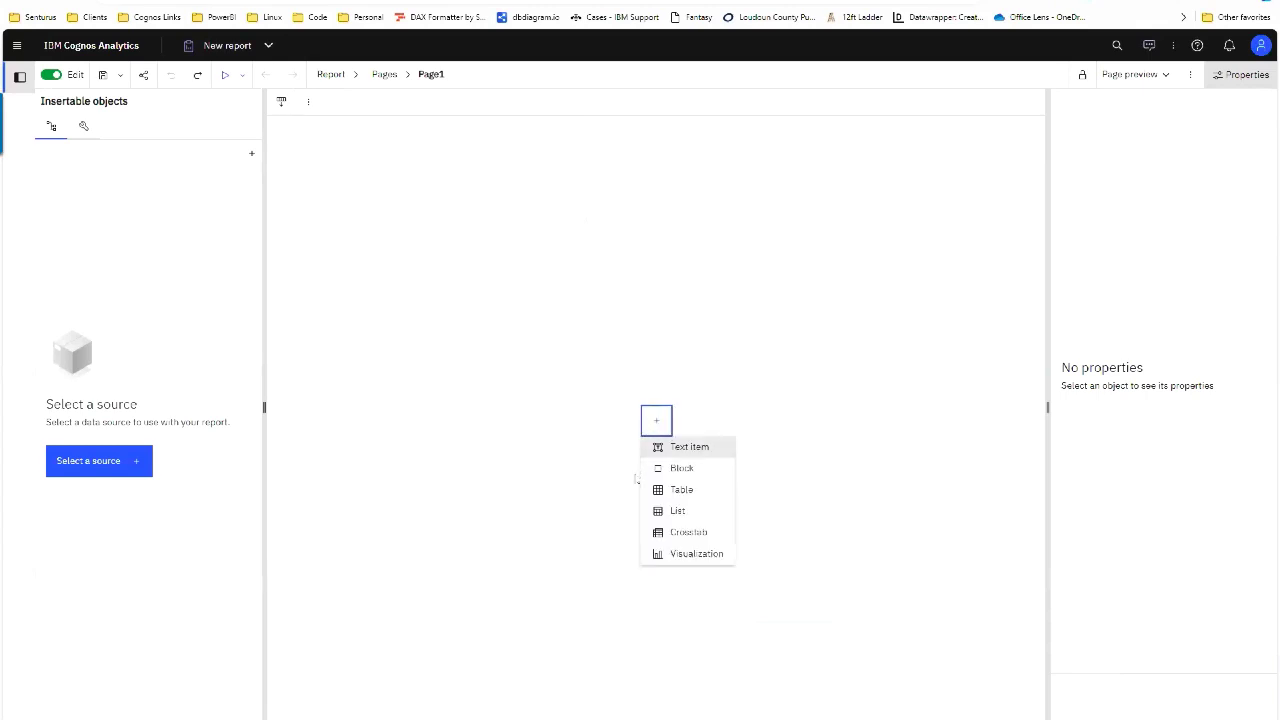
{"action": "left_click", "coordinate": [705, 509]}
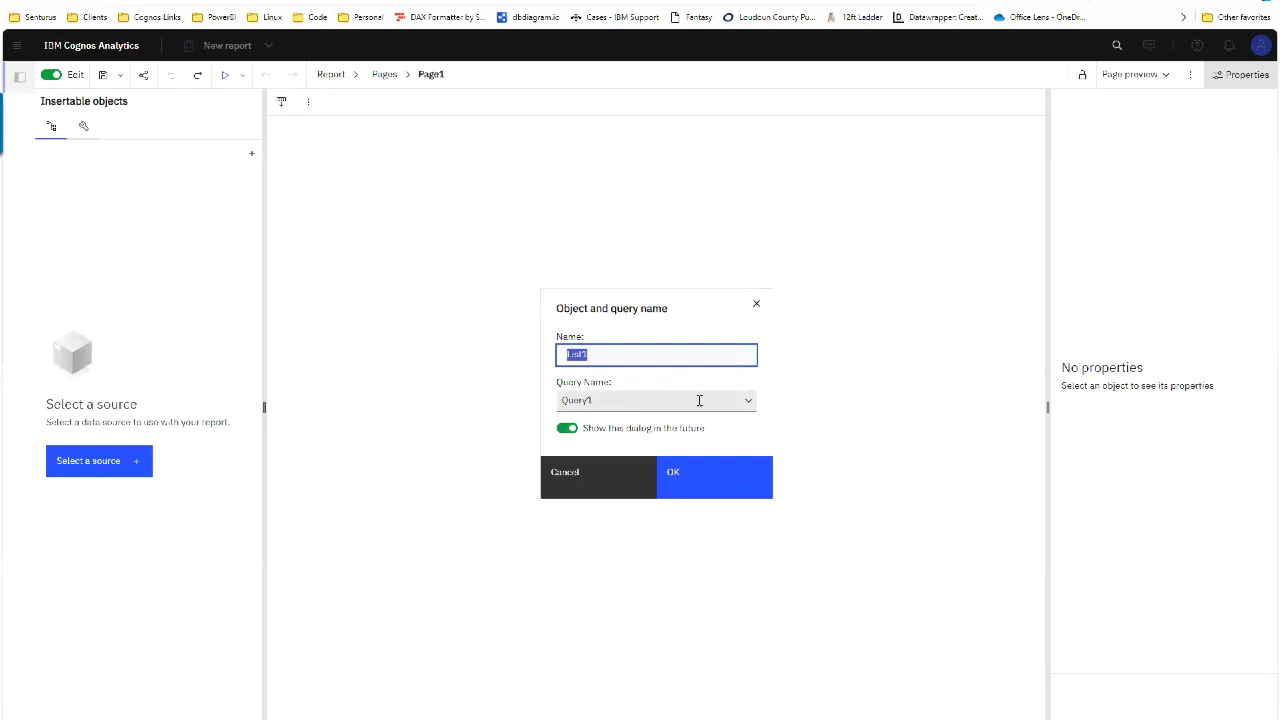
{"action": "left_click", "coordinate": [699, 400]}
{"action": "left_click", "coordinate": [612, 396]}
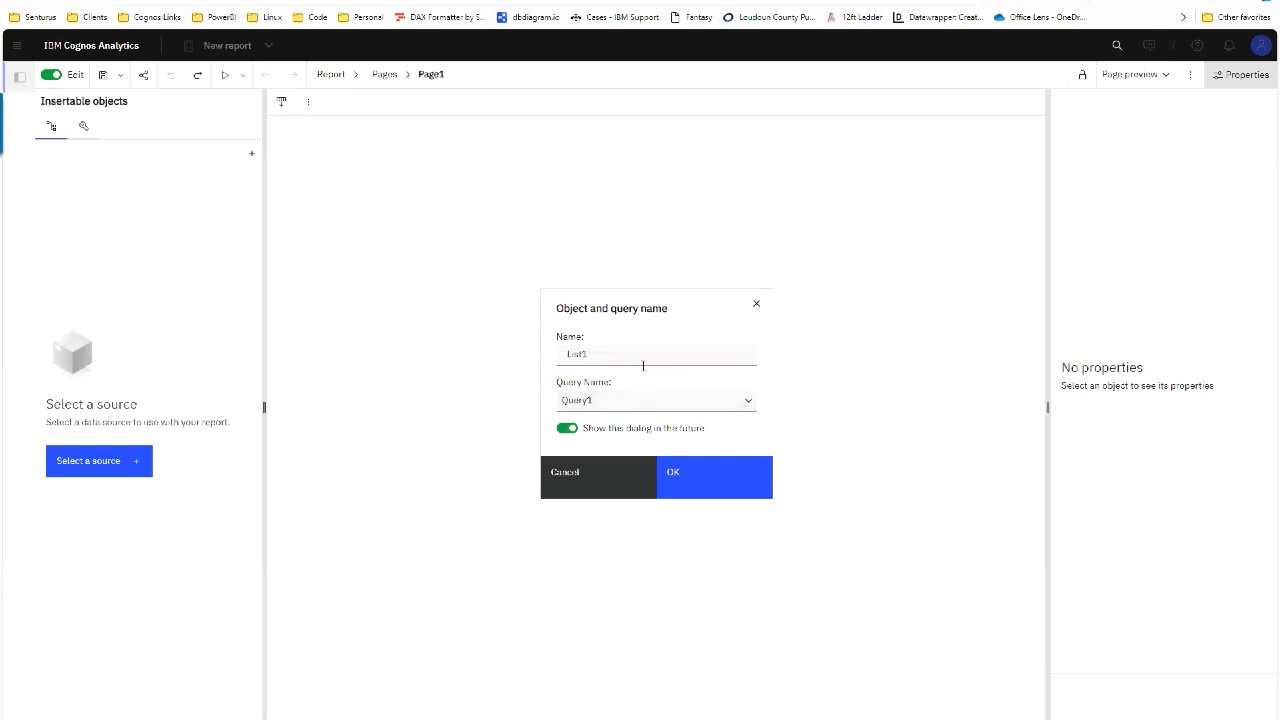
{"action": "left_click", "coordinate": [566, 429]}
{"action": "left_click", "coordinate": [706, 484]}
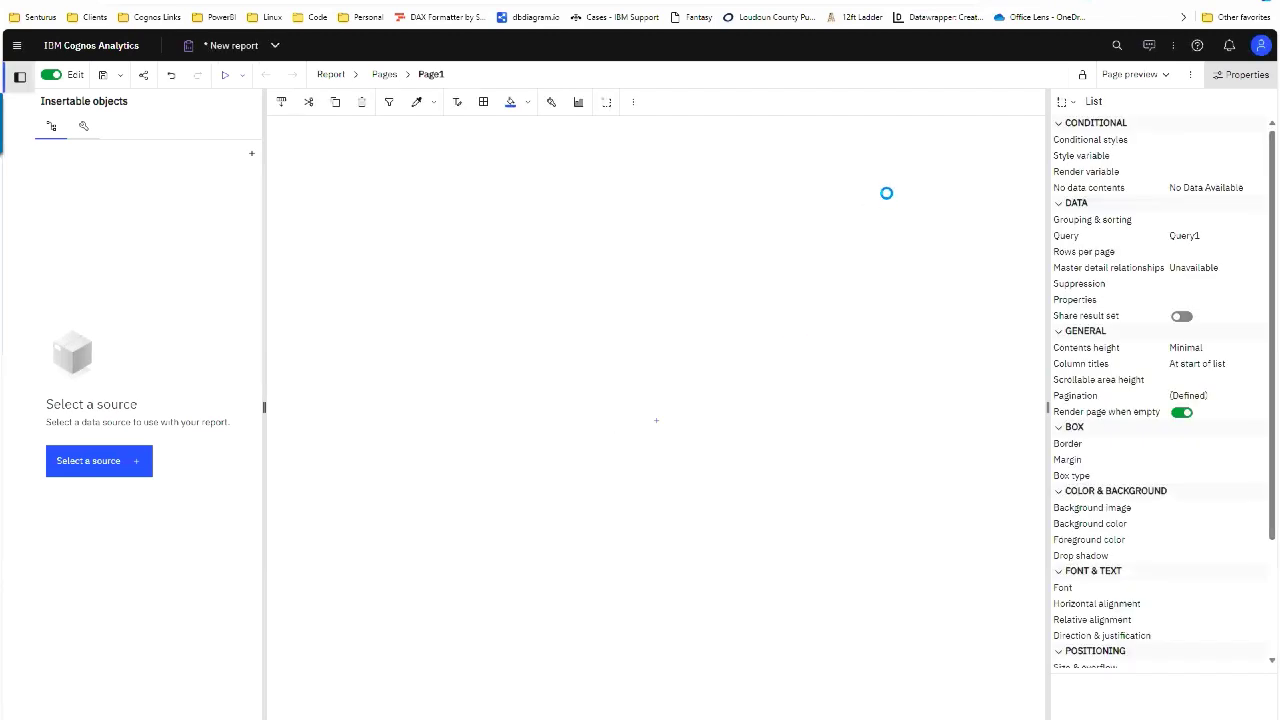
Step: Open and cancel the report Options, then show the Toolbox with pinned Crosstab, Table and Visualization
{"action": "left_click", "coordinate": [1190, 74]}
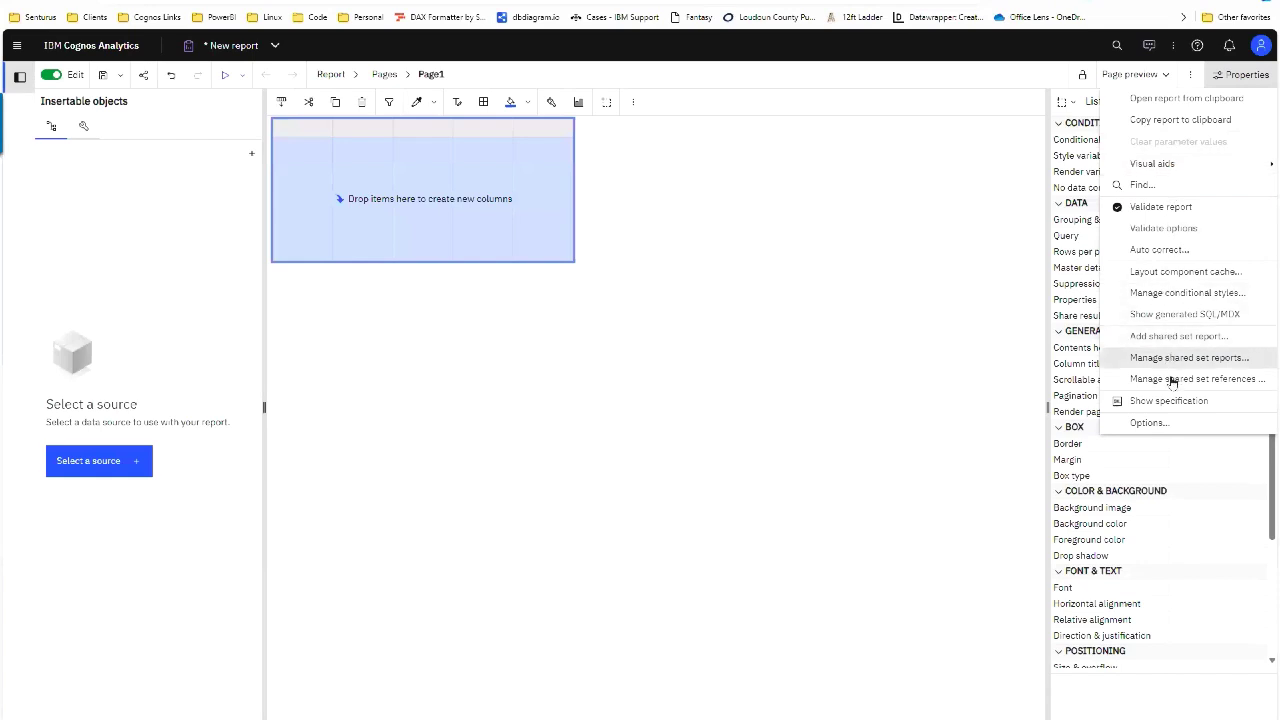
{"action": "left_click", "coordinate": [1163, 423]}
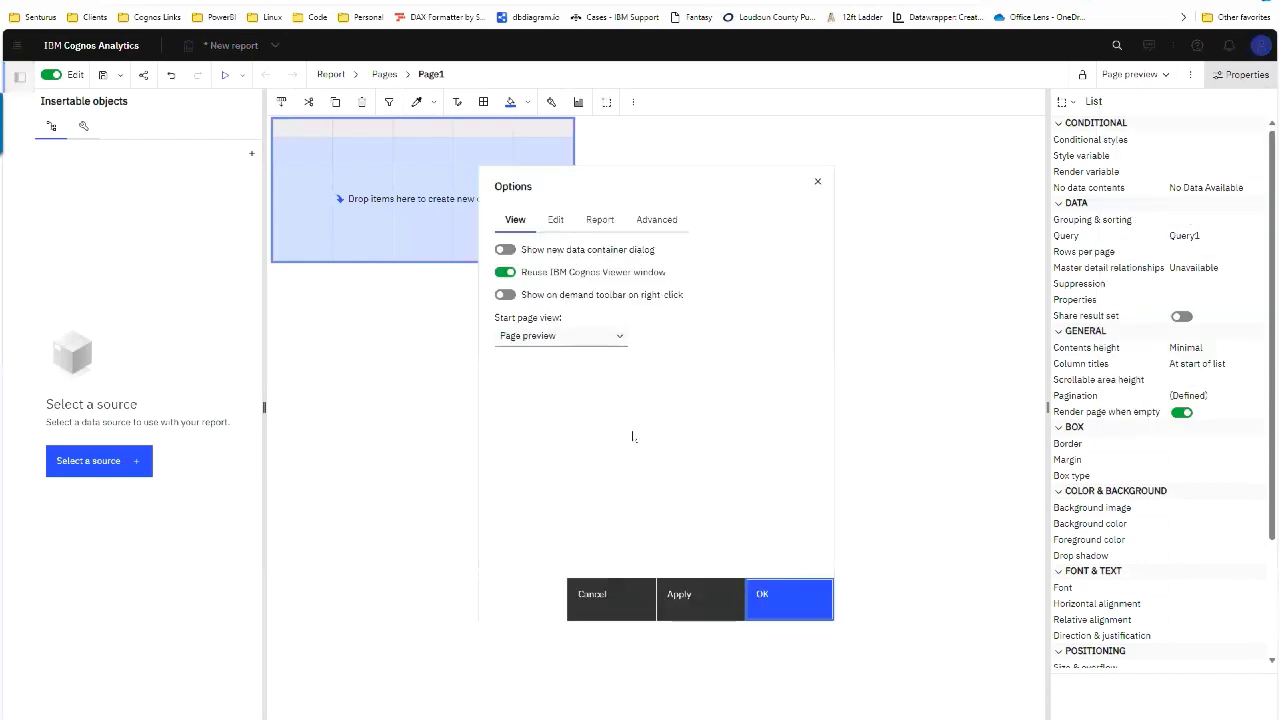
{"action": "left_click", "coordinate": [609, 610]}
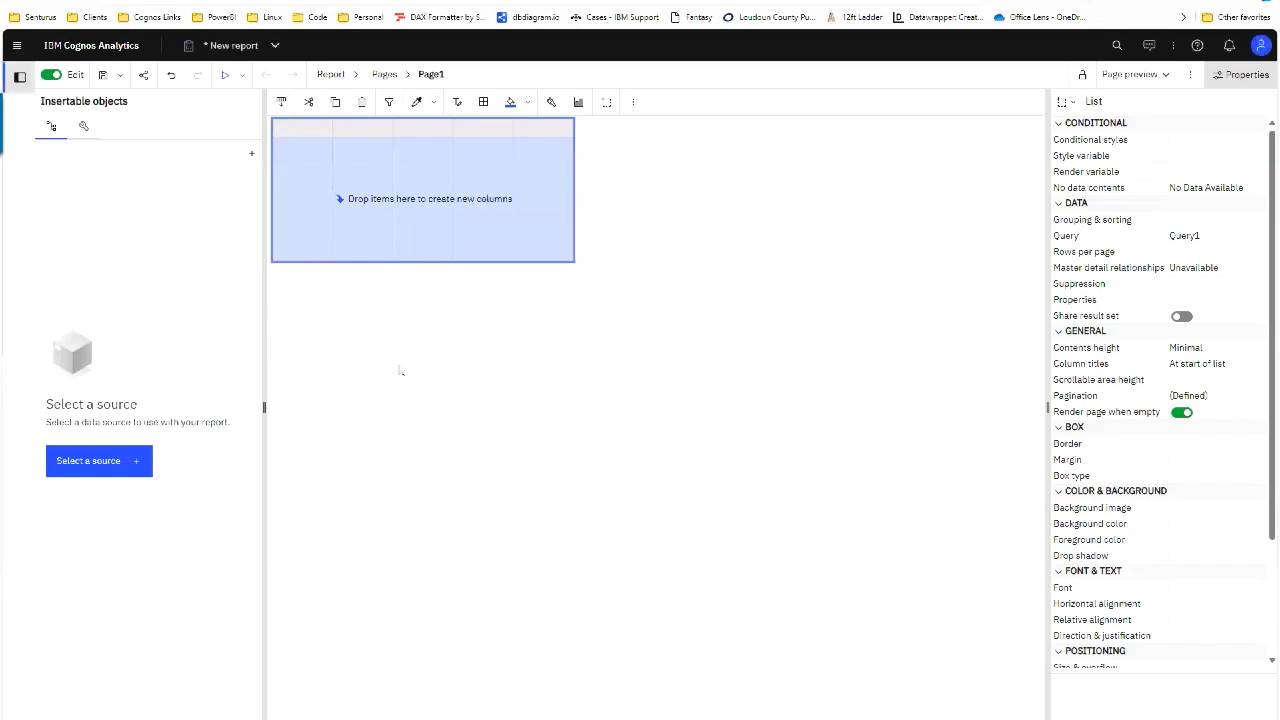
{"action": "left_click", "coordinate": [84, 126]}
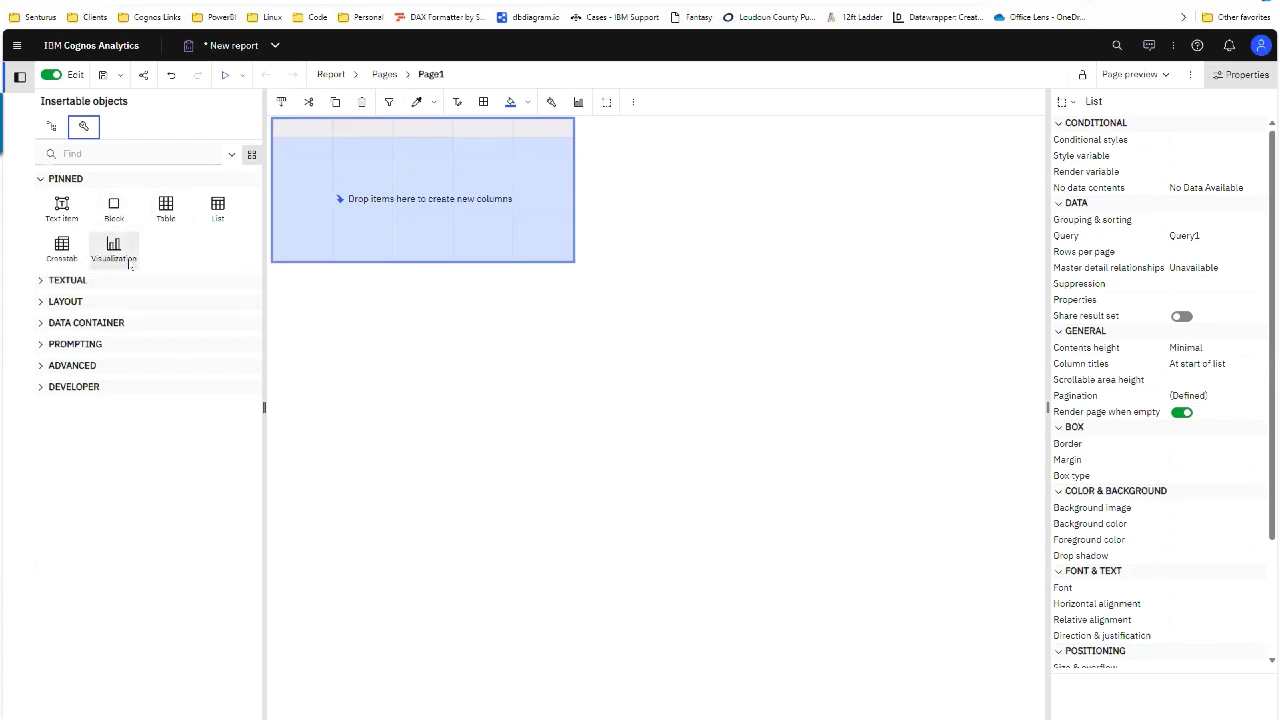
Step: Drag two crosstabs onto the page, one beside List1 (Query2) and one below it (Query3)
{"action": "left_click", "coordinate": [62, 250]}
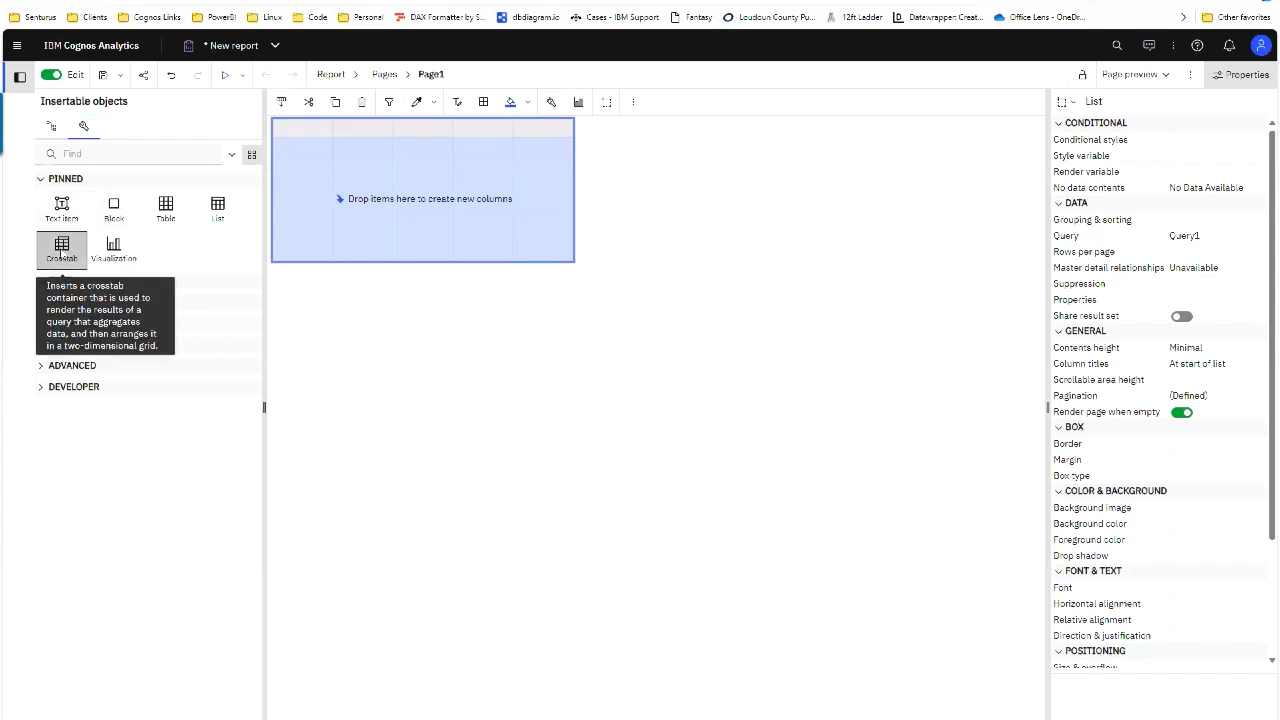
{"action": "left_click_drag", "start_coordinate": [62, 250], "coordinate": [701, 214]}
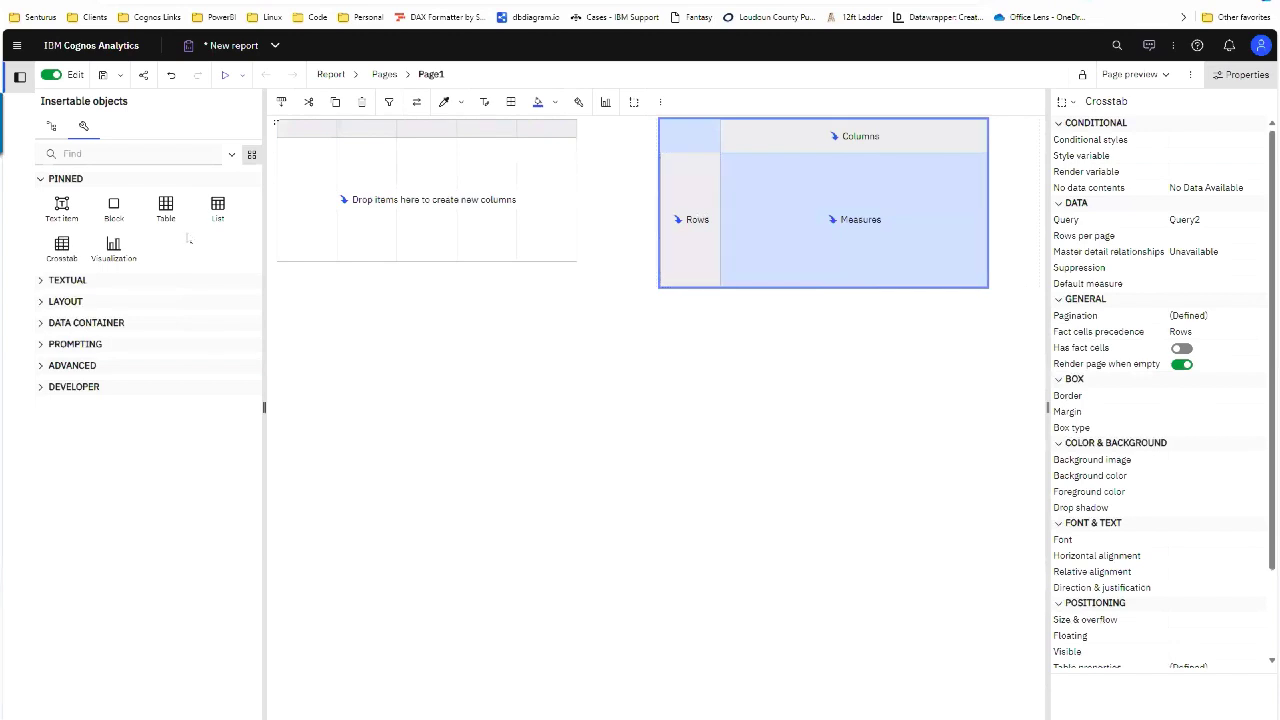
{"action": "left_click_drag", "start_coordinate": [55, 250], "coordinate": [761, 283]}
{"action": "left_click_drag", "start_coordinate": [692, 323], "coordinate": [636, 368]}
{"action": "left_click", "coordinate": [745, 311]}
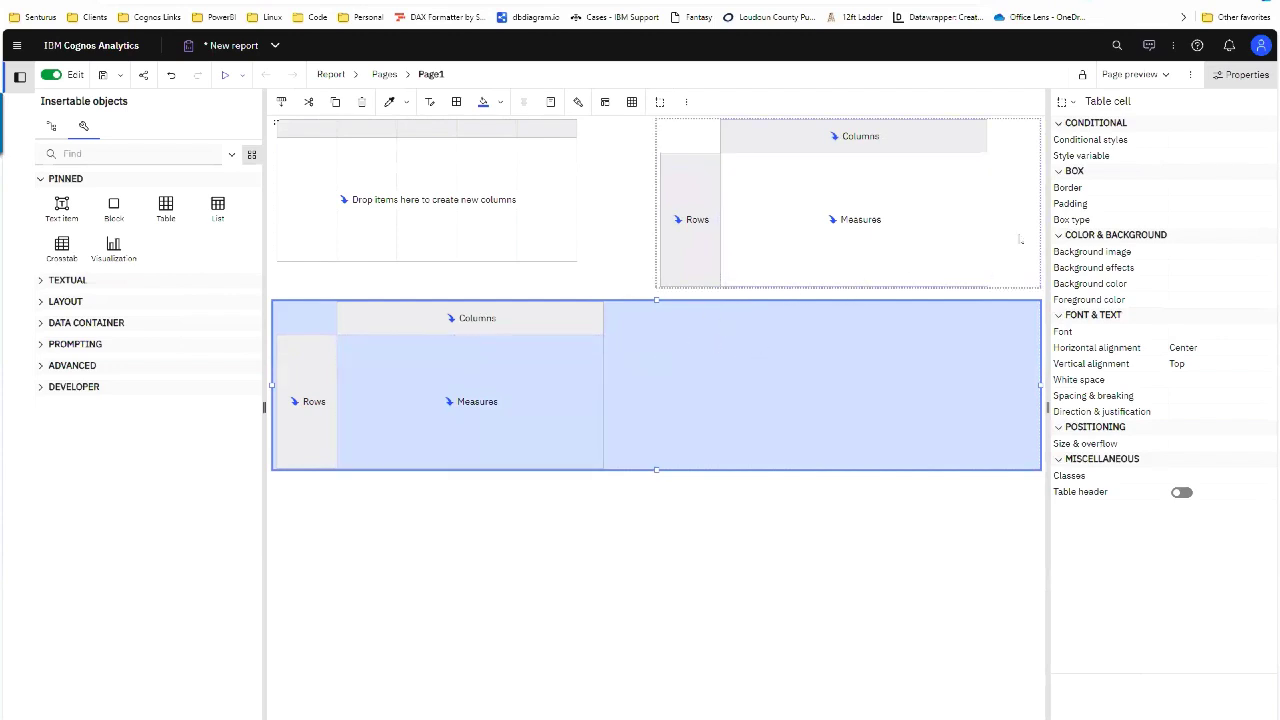
Step: Undo three times to remove both crosstabs, leaving only List1
{"action": "left_click", "coordinate": [172, 77]}
{"action": "left_click", "coordinate": [172, 77]}
{"action": "left_click", "coordinate": [172, 77]}
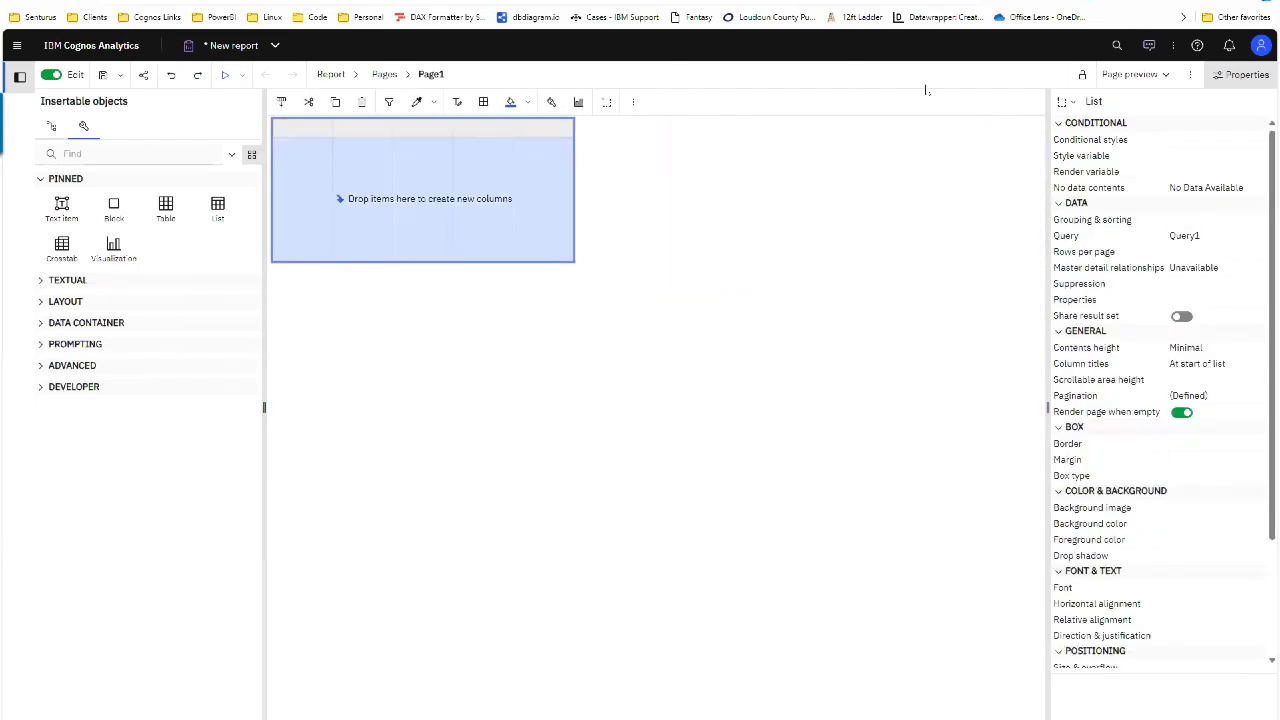
Step: Turn off Enable guided report layout on the Report tab of the report options
{"action": "left_click", "coordinate": [1190, 74]}
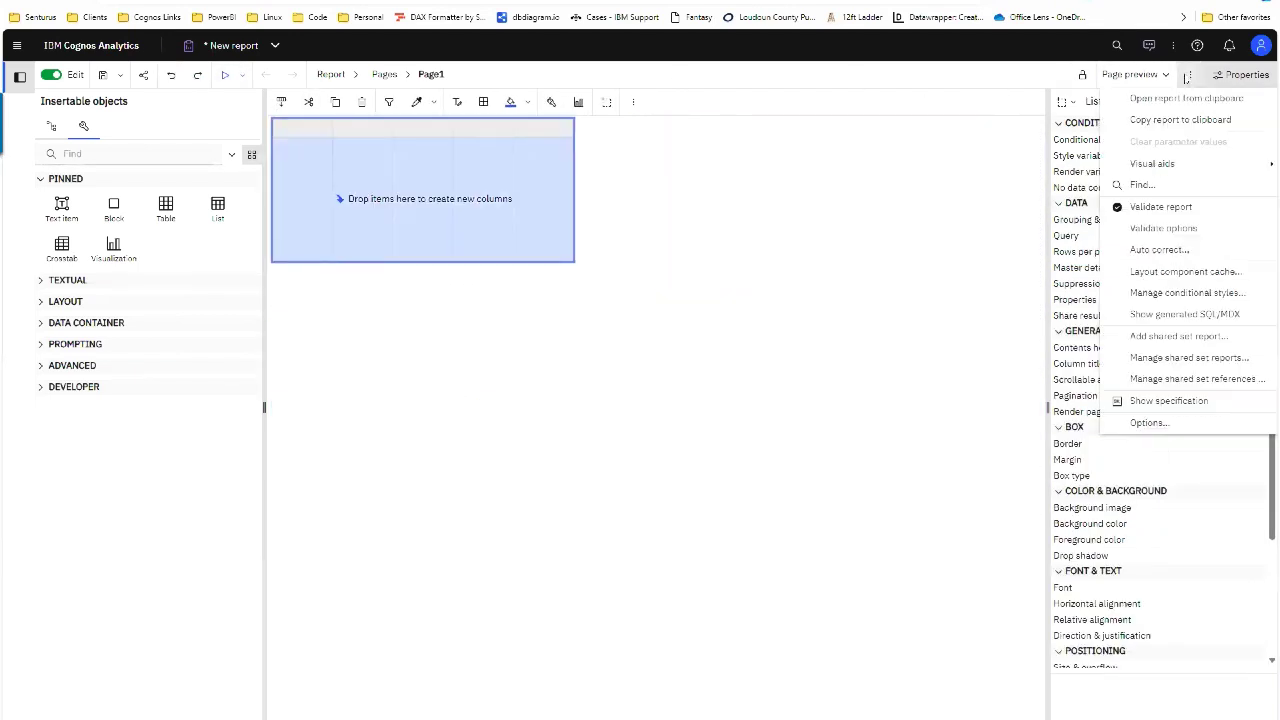
{"action": "left_click", "coordinate": [1145, 423]}
{"action": "left_click", "coordinate": [599, 219]}
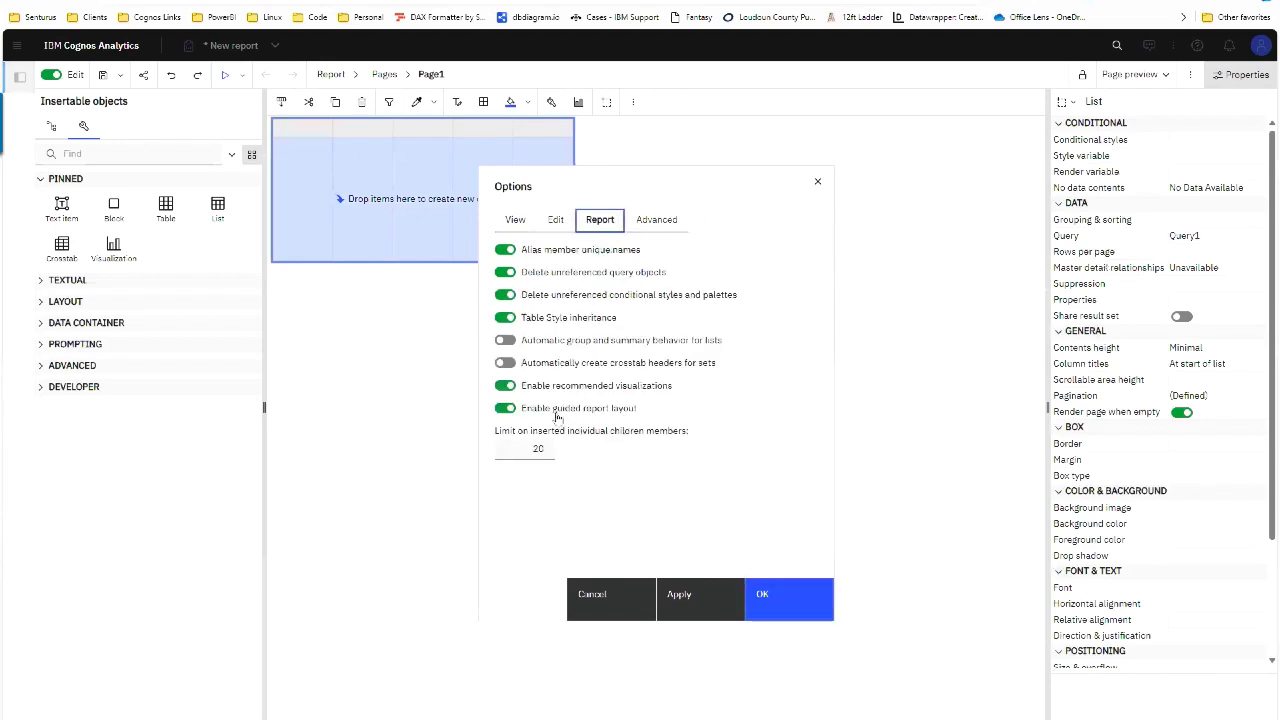
{"action": "left_click", "coordinate": [556, 414]}
{"action": "left_click", "coordinate": [769, 610]}
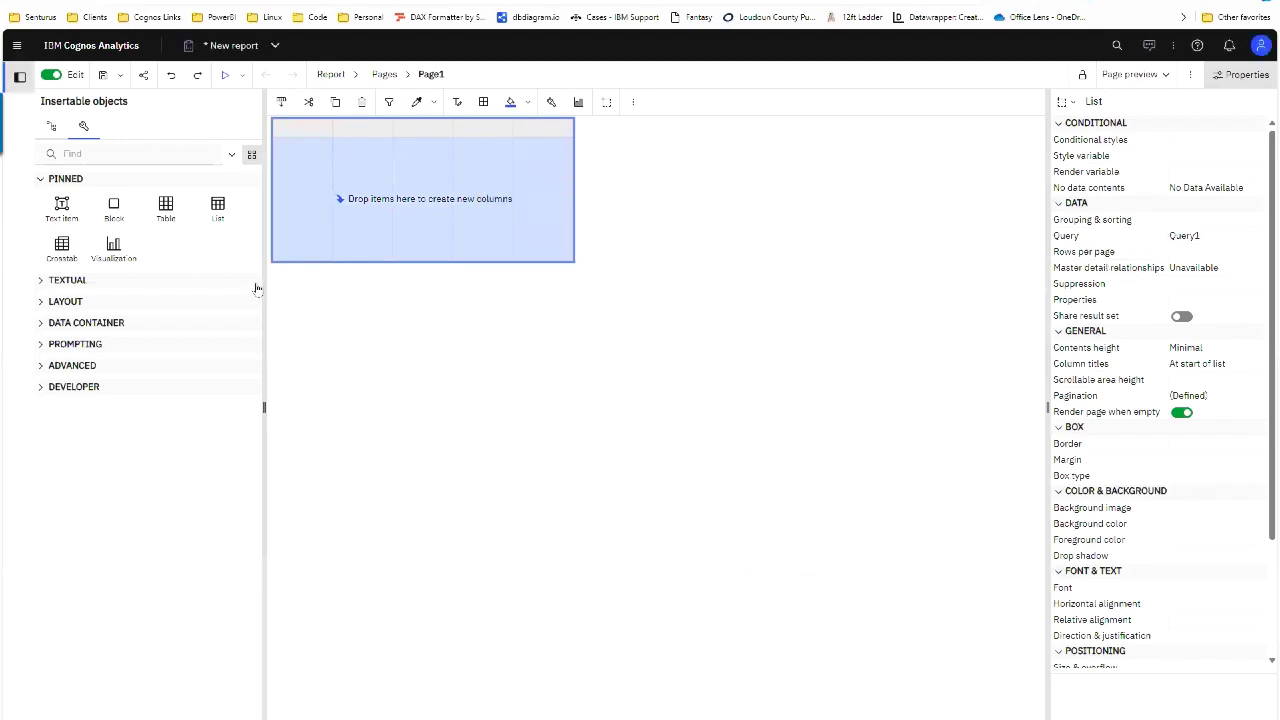
Step: Add a crosstab, an Area visualization and a 2-column, 1-row layout table to the page
{"action": "left_click_drag", "start_coordinate": [61, 248], "coordinate": [673, 246]}
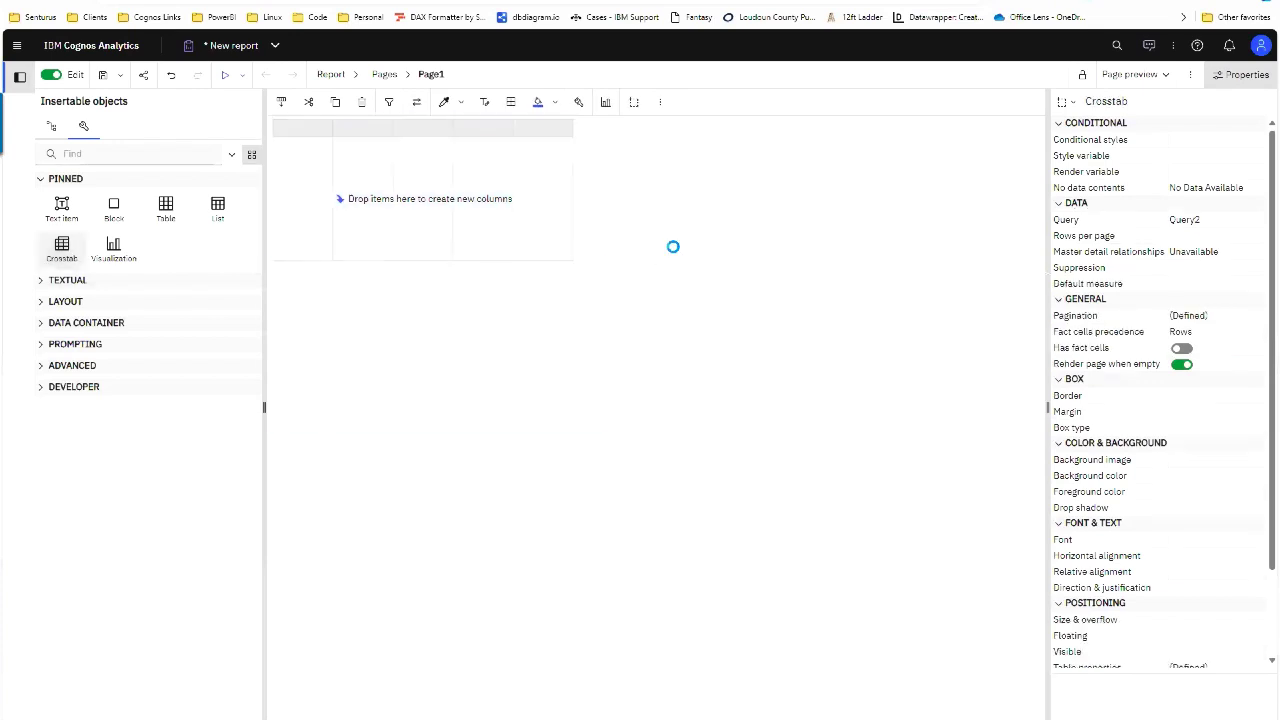
{"action": "left_click_drag", "start_coordinate": [113, 248], "coordinate": [688, 343]}
{"action": "double_click", "coordinate": [459, 291]}
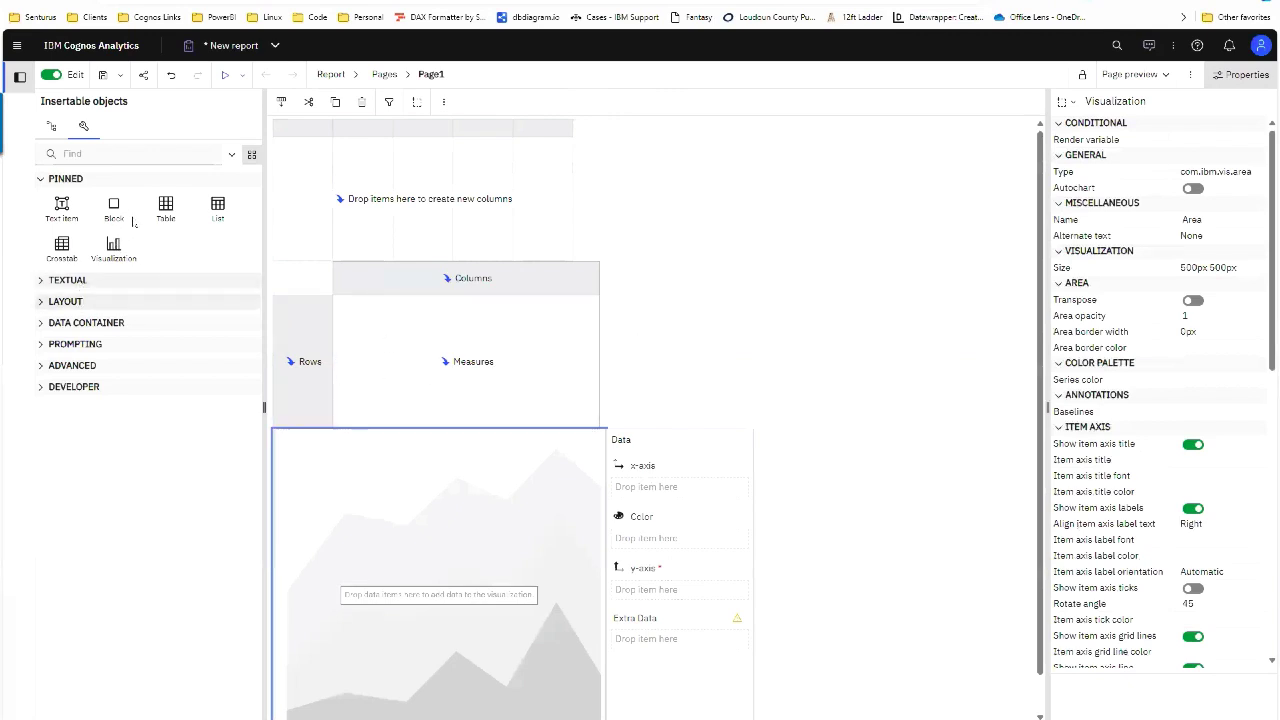
{"action": "left_click_drag", "start_coordinate": [166, 208], "coordinate": [568, 190]}
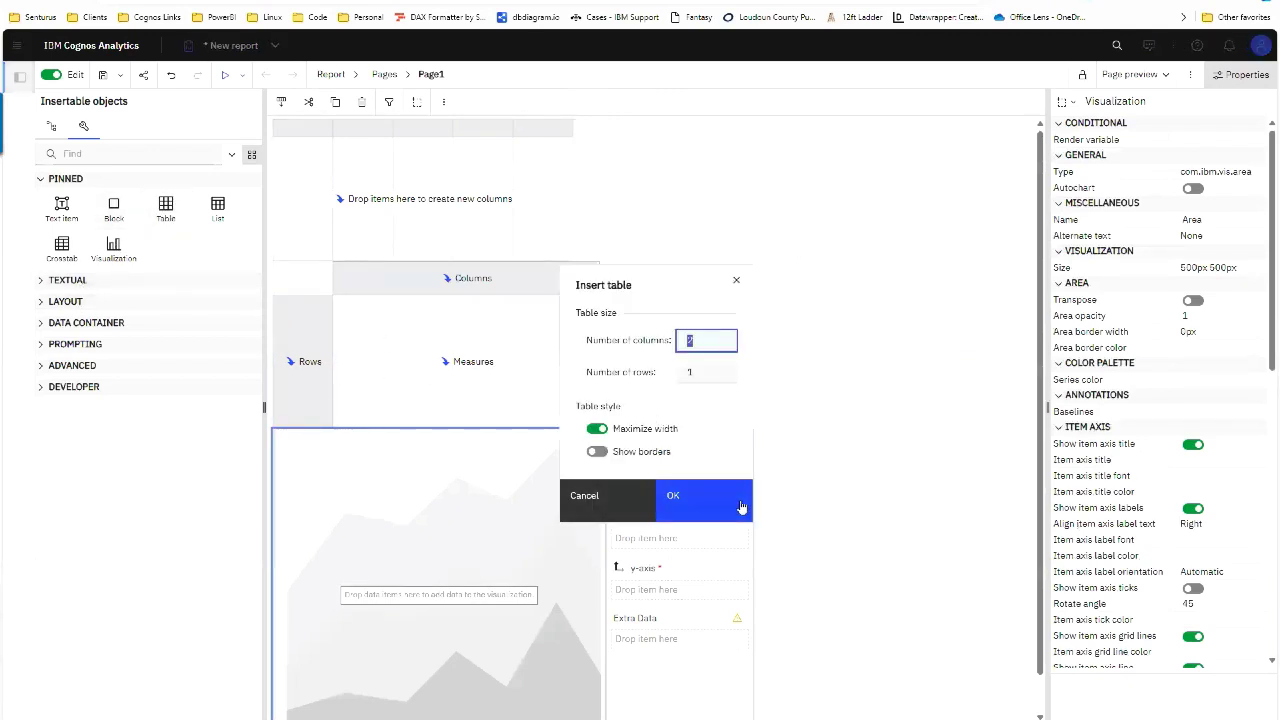
{"action": "left_click", "coordinate": [741, 508]}
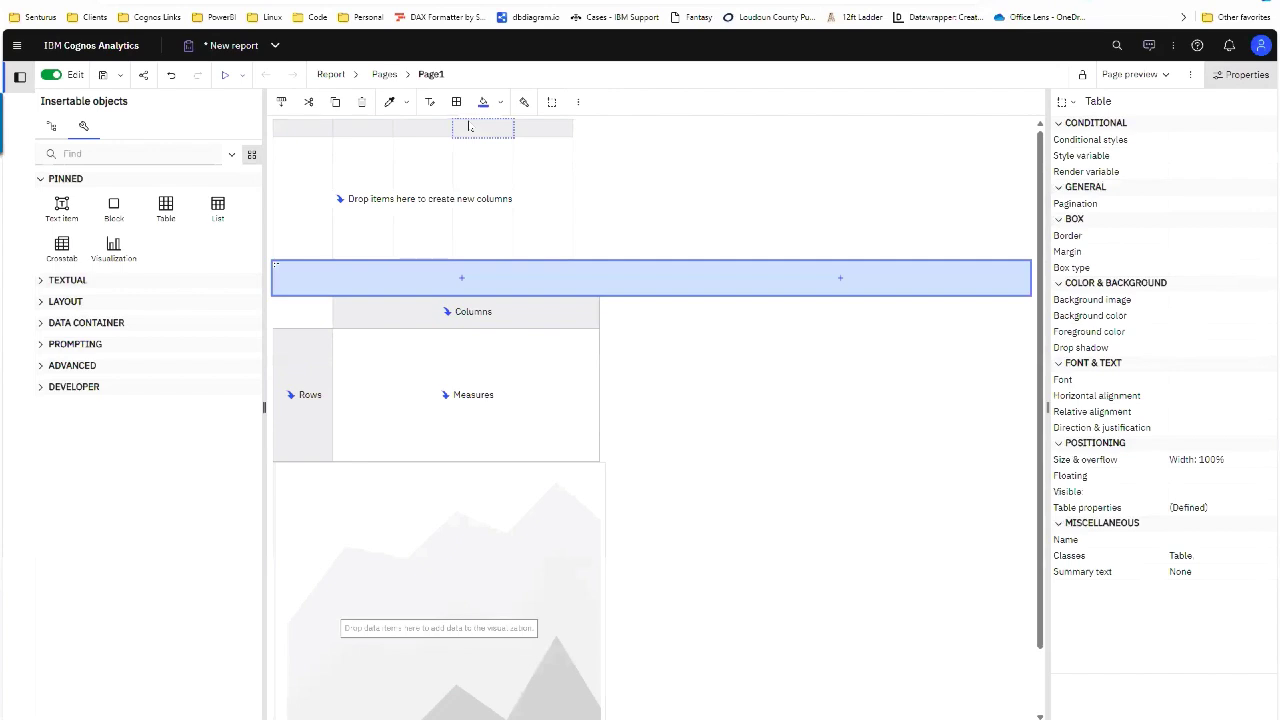
Step: Try moving List1's title row into the table, dismiss the error, then reselect the list and crosstab
{"action": "left_click", "coordinate": [310, 127]}
{"action": "left_click_drag", "start_coordinate": [310, 127], "coordinate": [430, 294]}
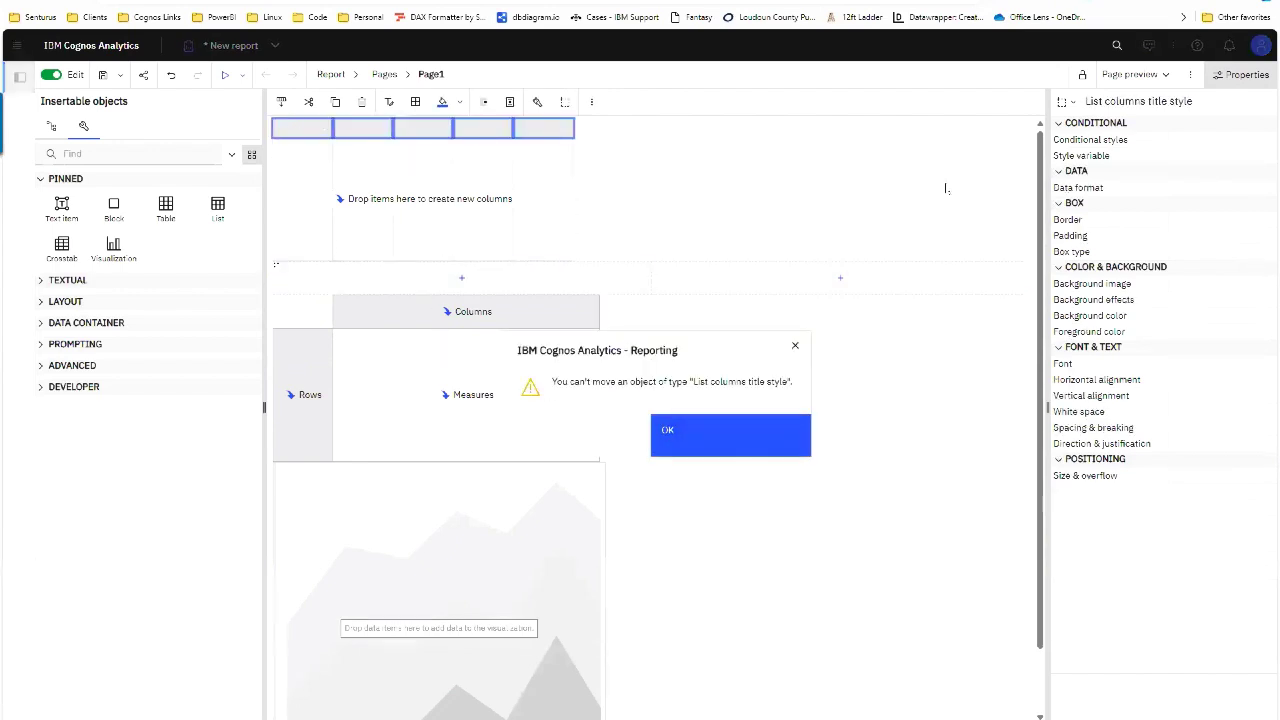
{"action": "left_click", "coordinate": [763, 428]}
{"action": "left_click", "coordinate": [1065, 101]}
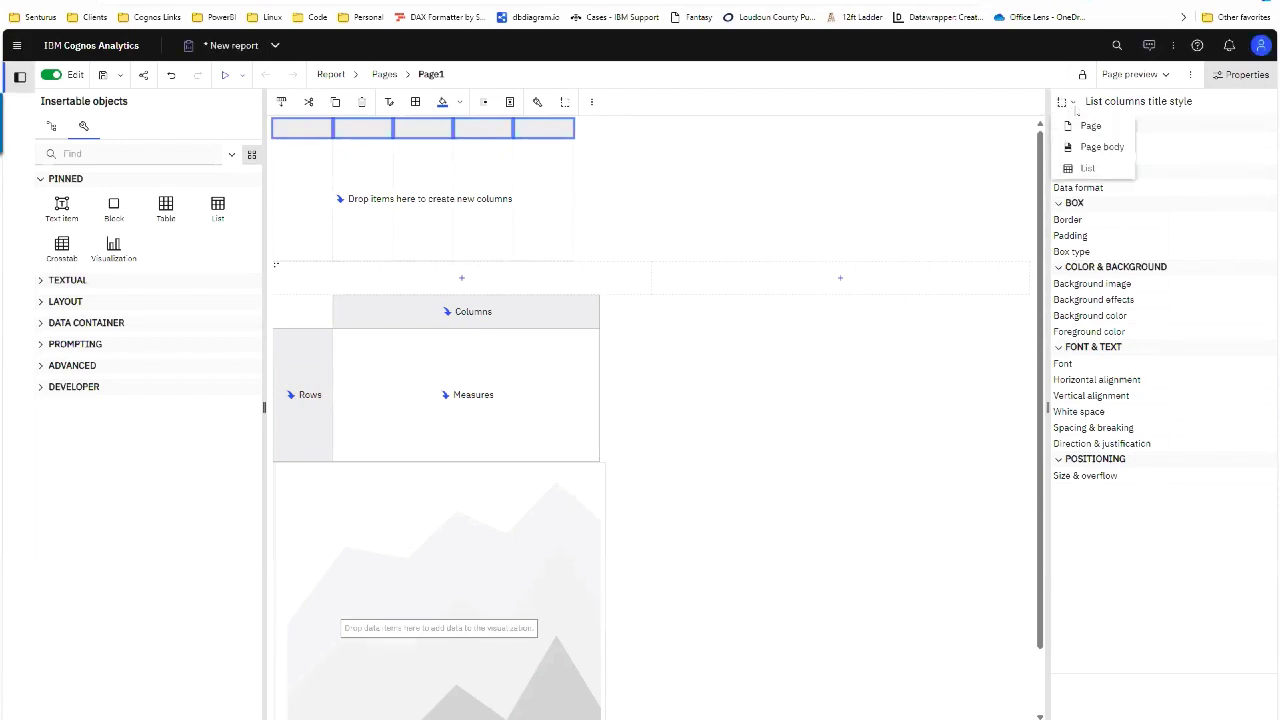
{"action": "left_click", "coordinate": [1079, 168]}
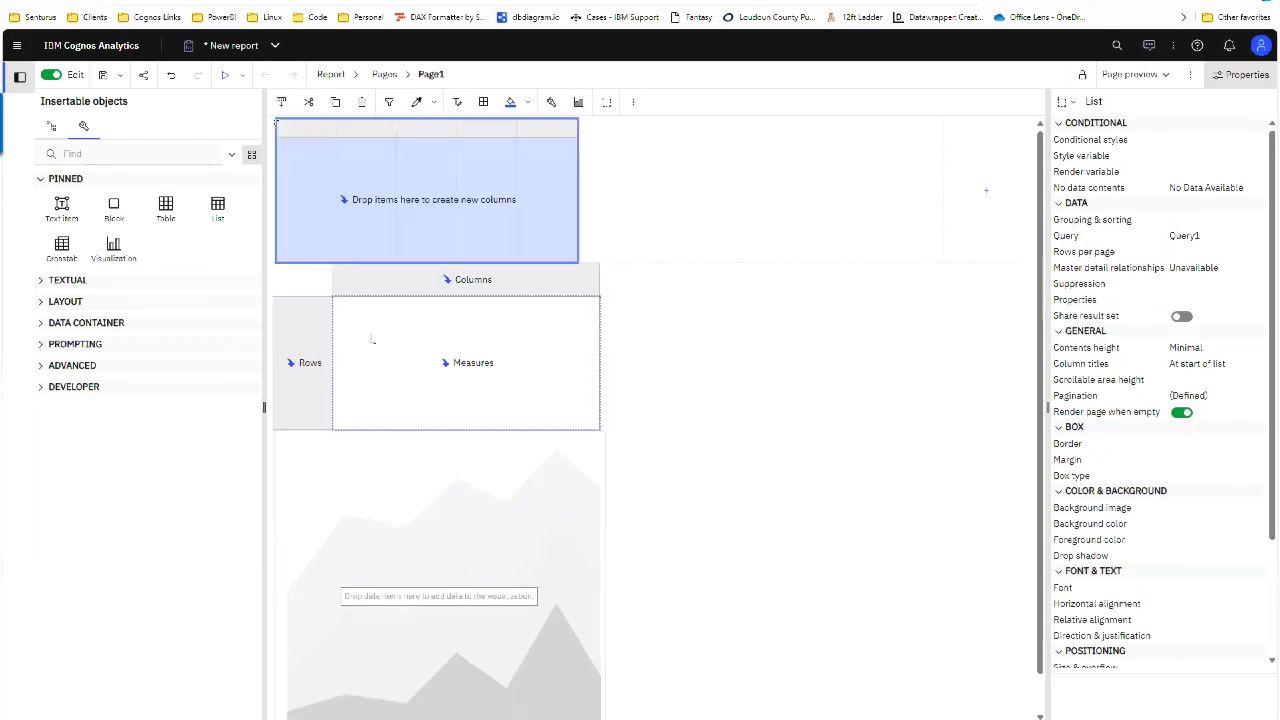
{"action": "left_click", "coordinate": [293, 279]}
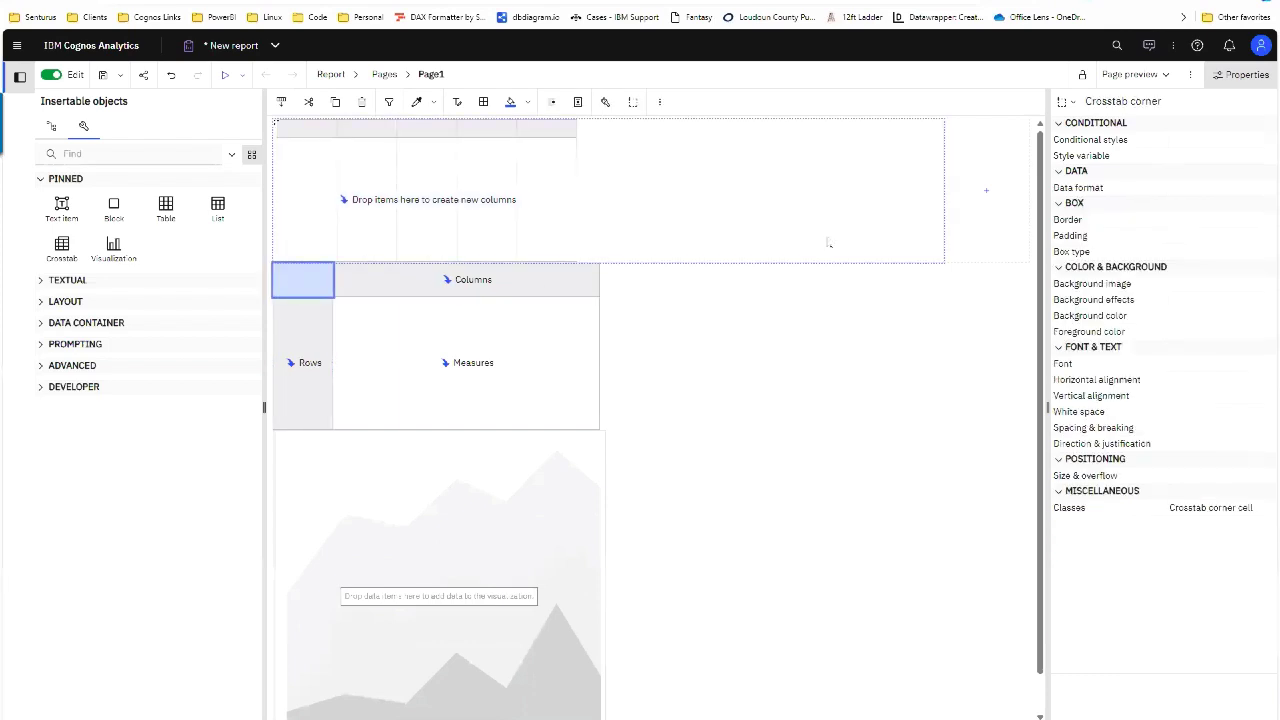
{"action": "key", "text": "alt+Tab"}
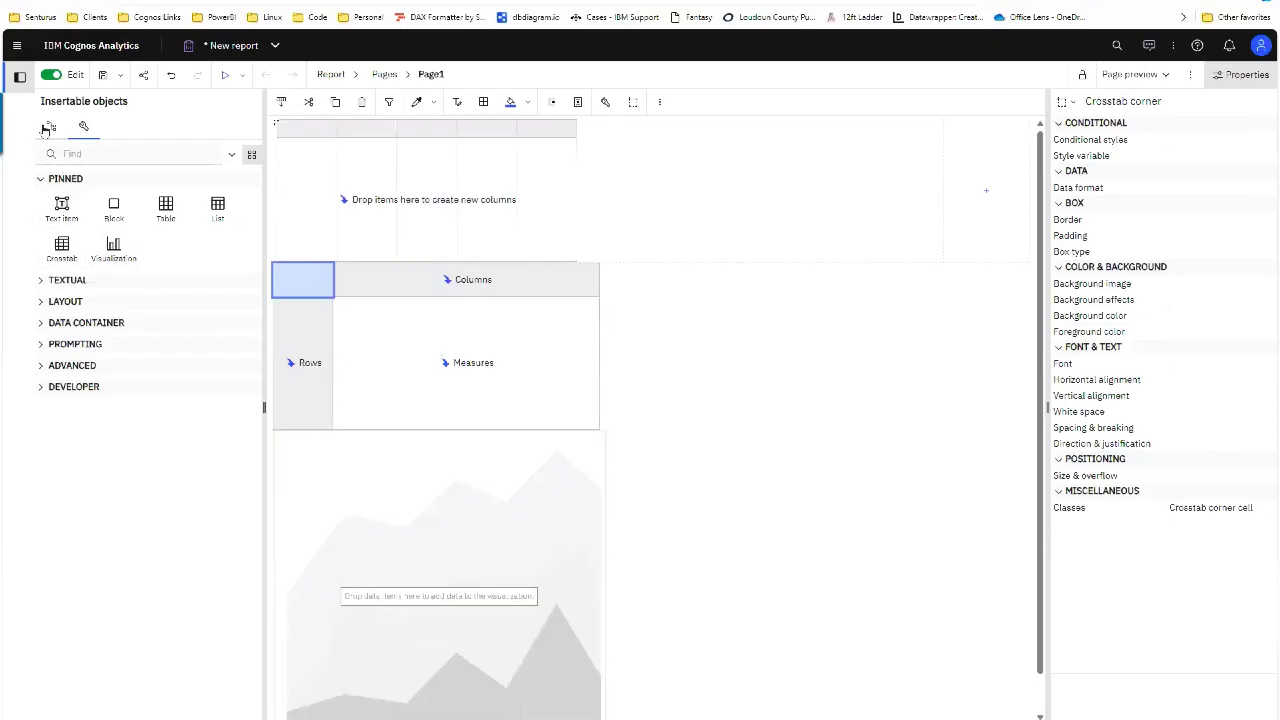
{"action": "left_click", "coordinate": [51, 126]}
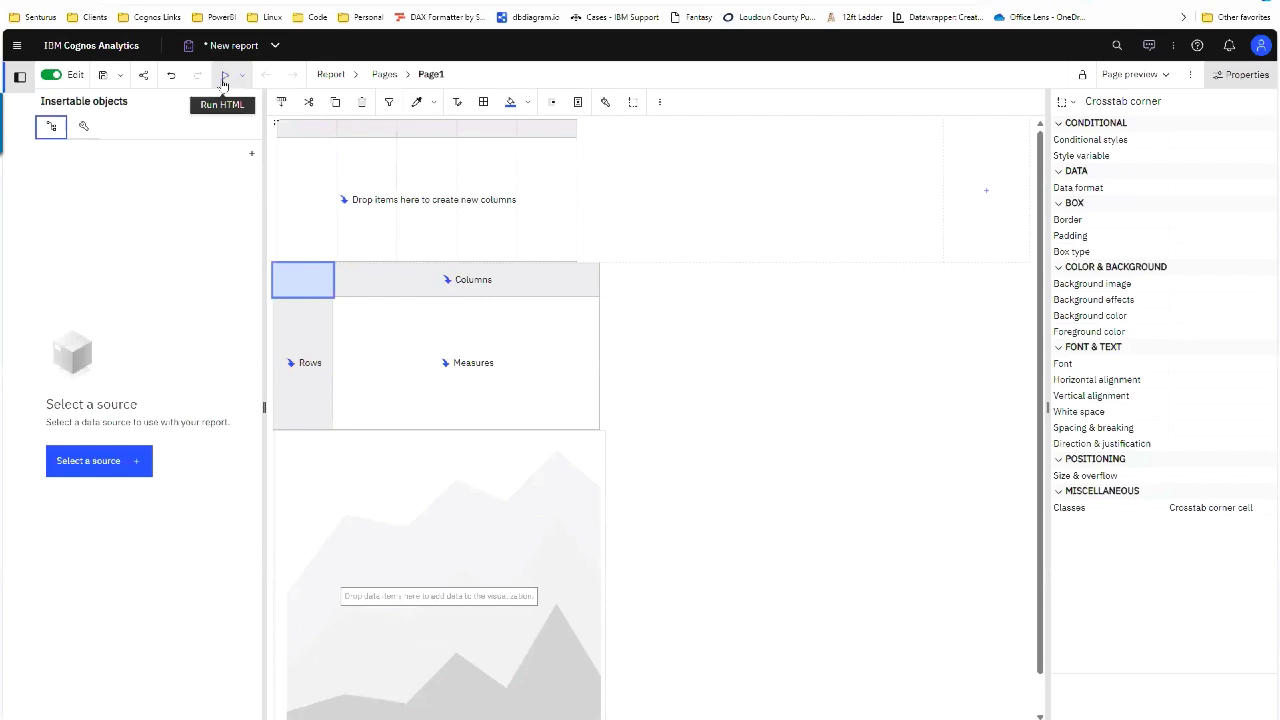
Step: Review the report options, keeping Page preview as the start view
{"action": "left_click", "coordinate": [1136, 78]}
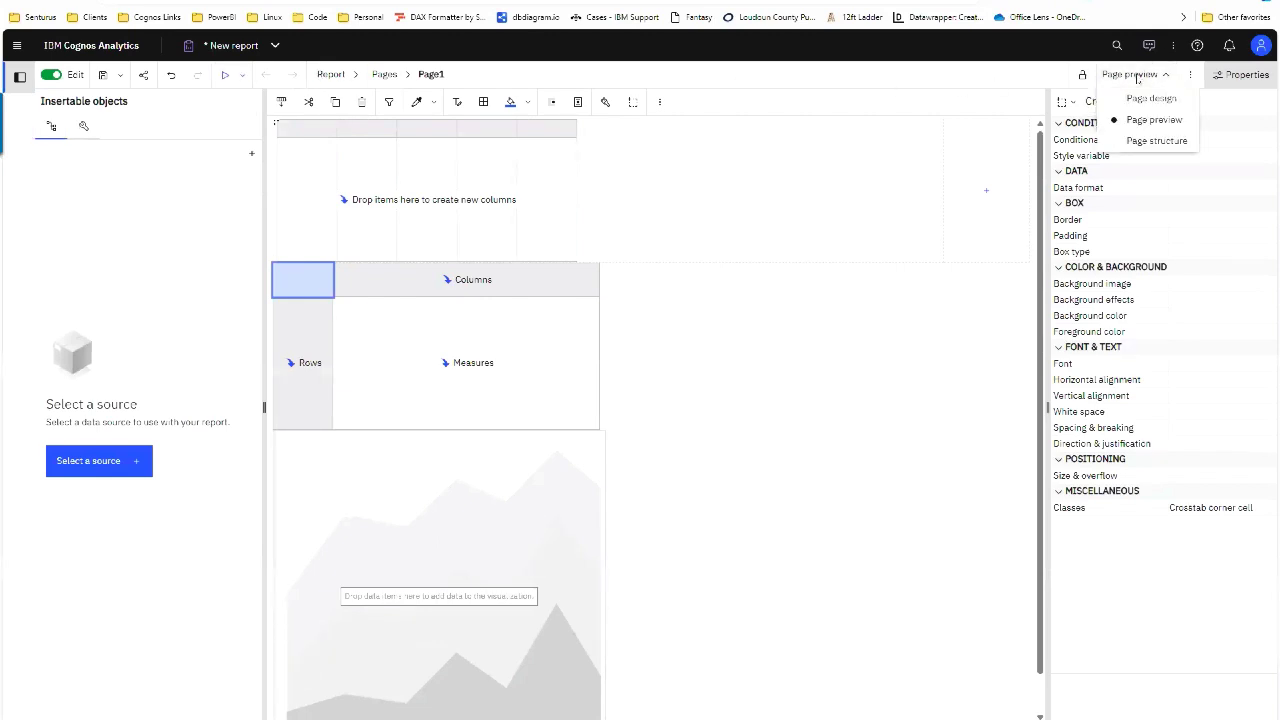
{"action": "left_click", "coordinate": [1136, 78]}
{"action": "left_click", "coordinate": [1190, 75]}
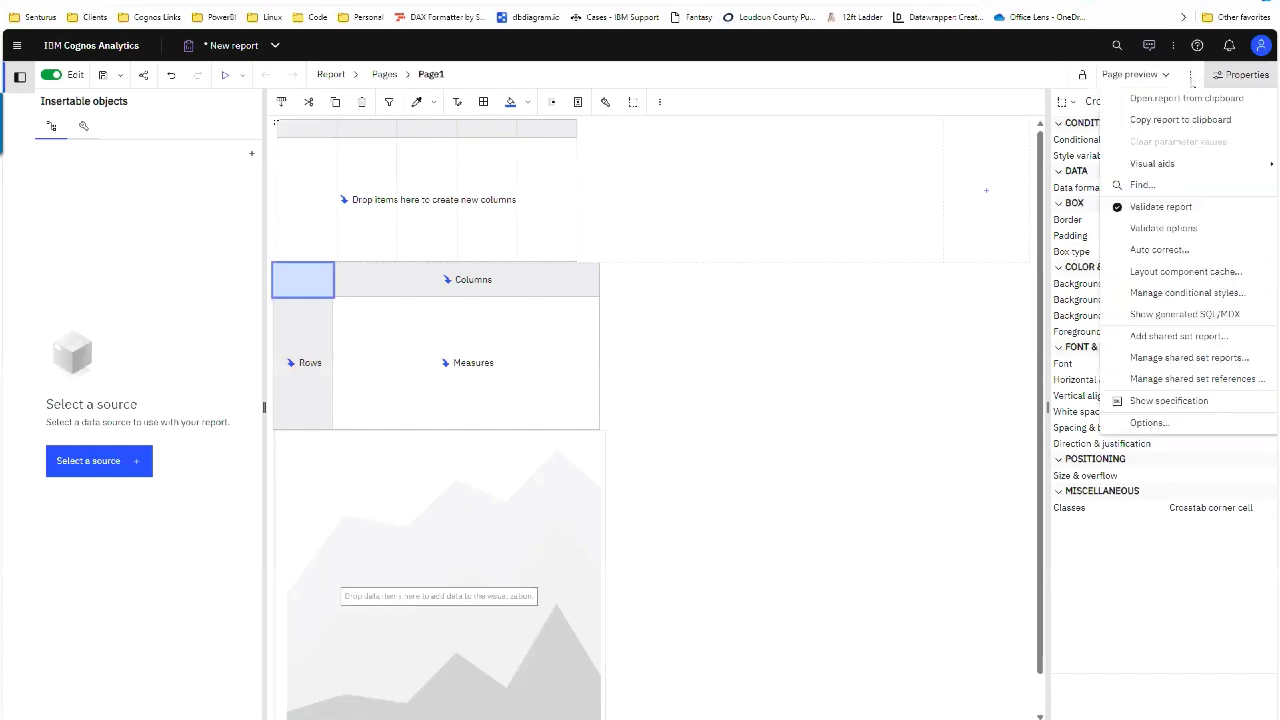
{"action": "left_click", "coordinate": [1149, 422]}
{"action": "left_click", "coordinate": [588, 338]}
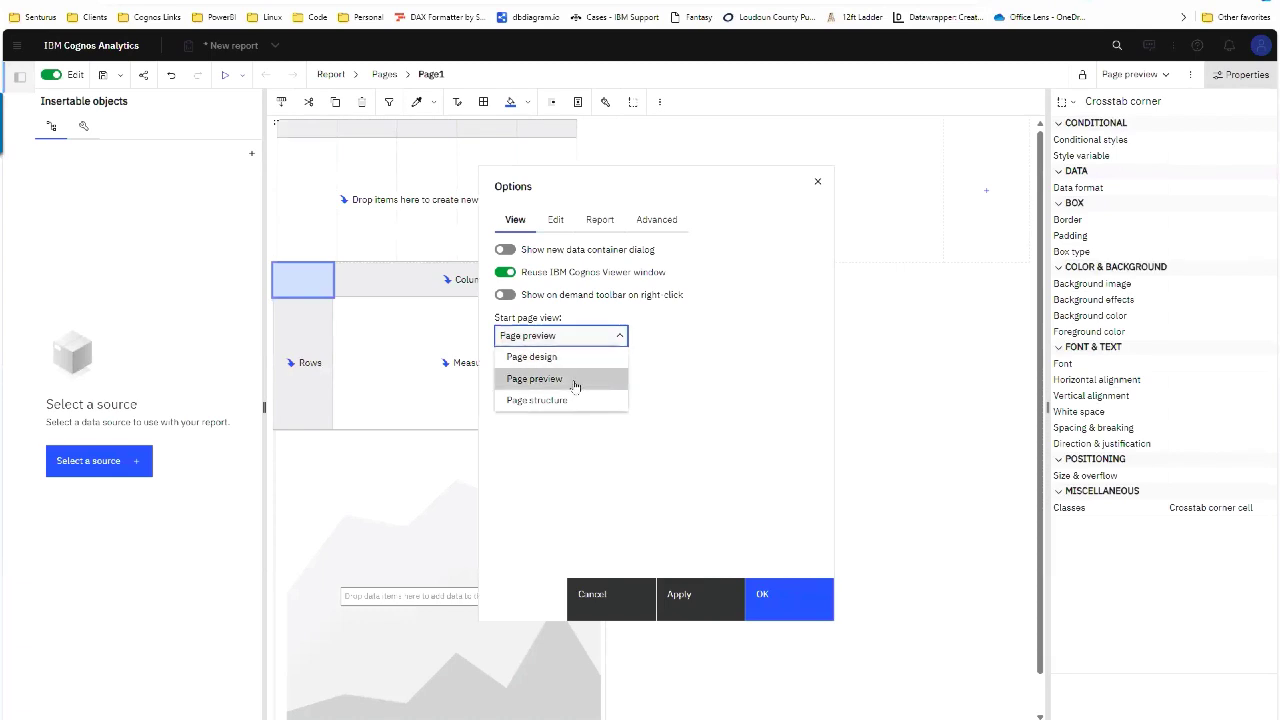
{"action": "left_click", "coordinate": [575, 383]}
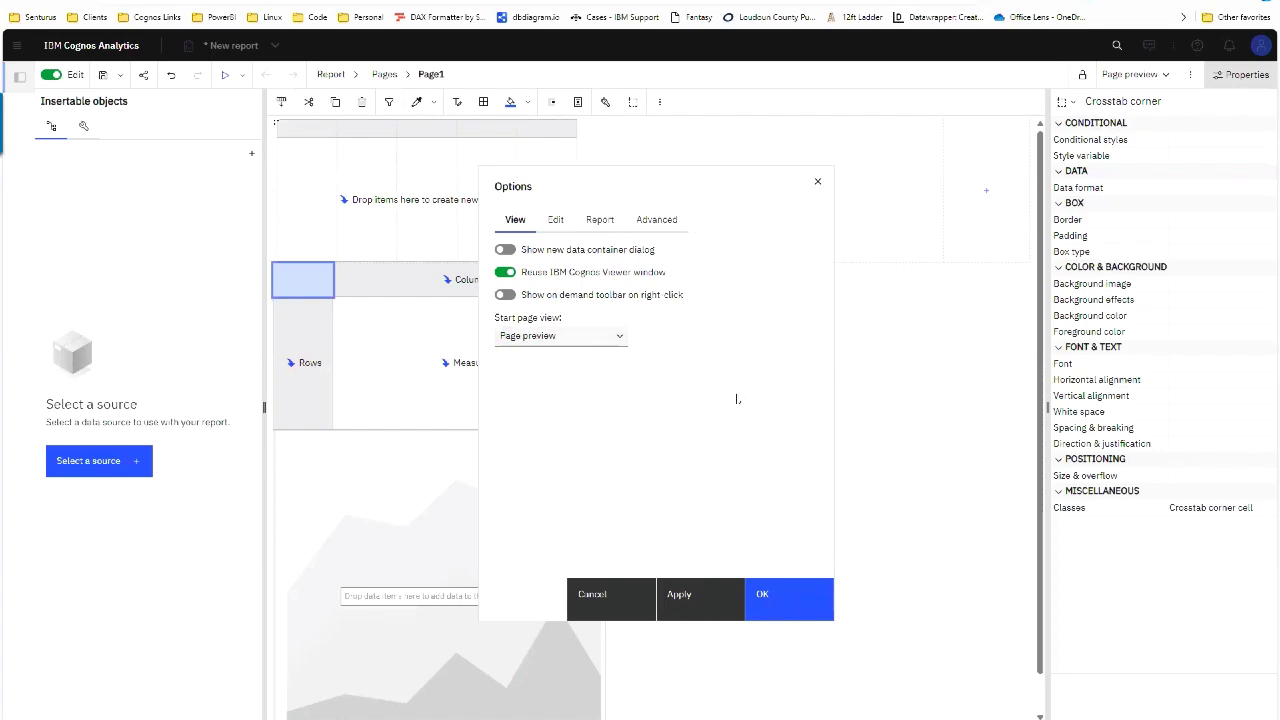
{"action": "left_click", "coordinate": [581, 344]}
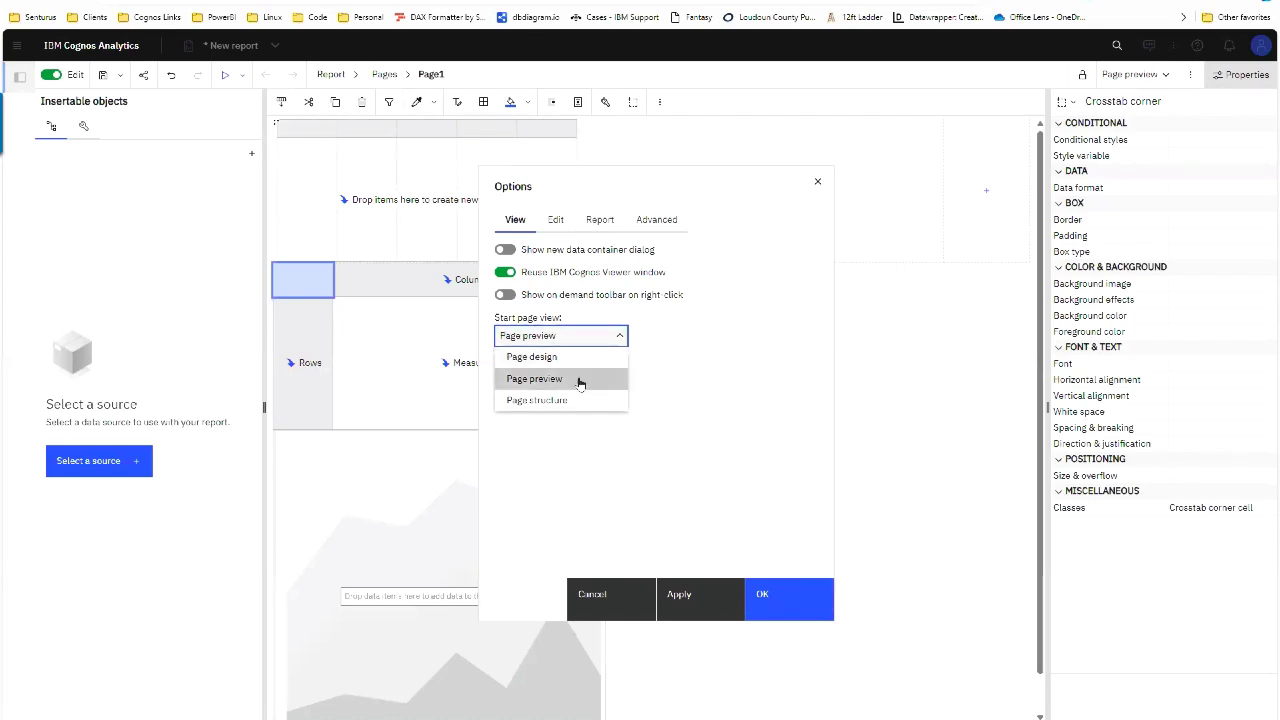
{"action": "left_click", "coordinate": [573, 385]}
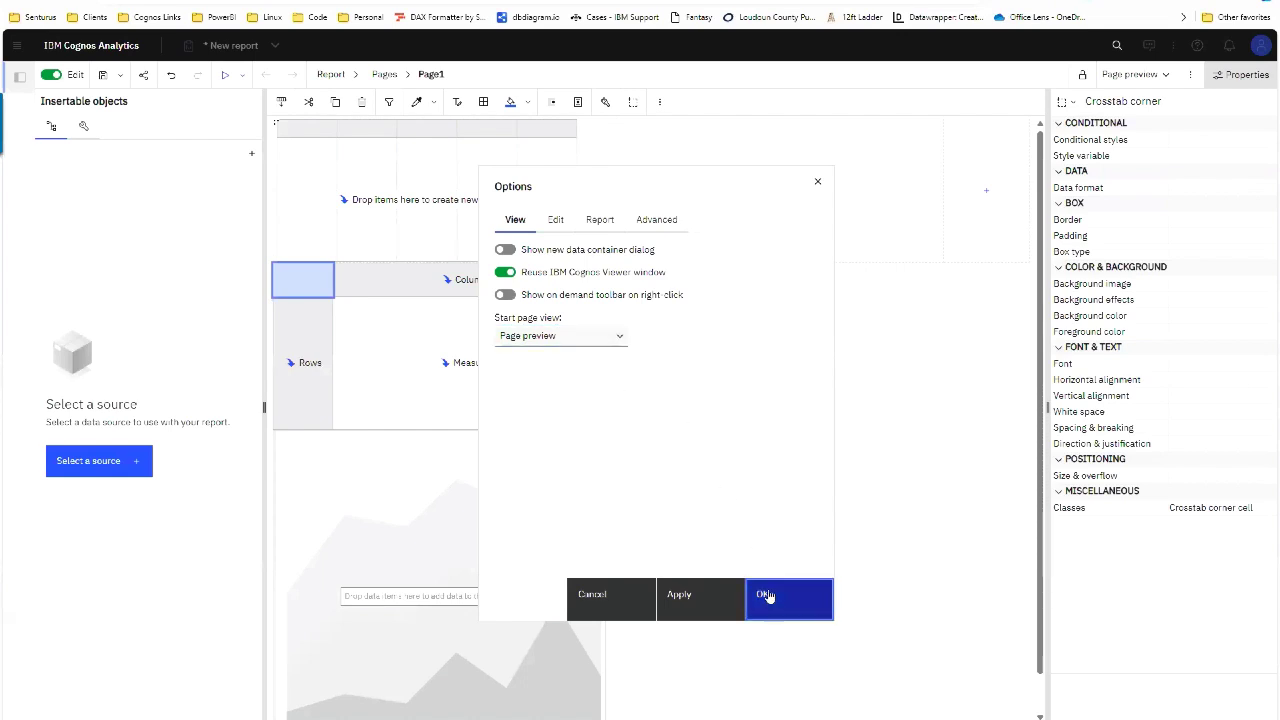
{"action": "left_click", "coordinate": [766, 595]}
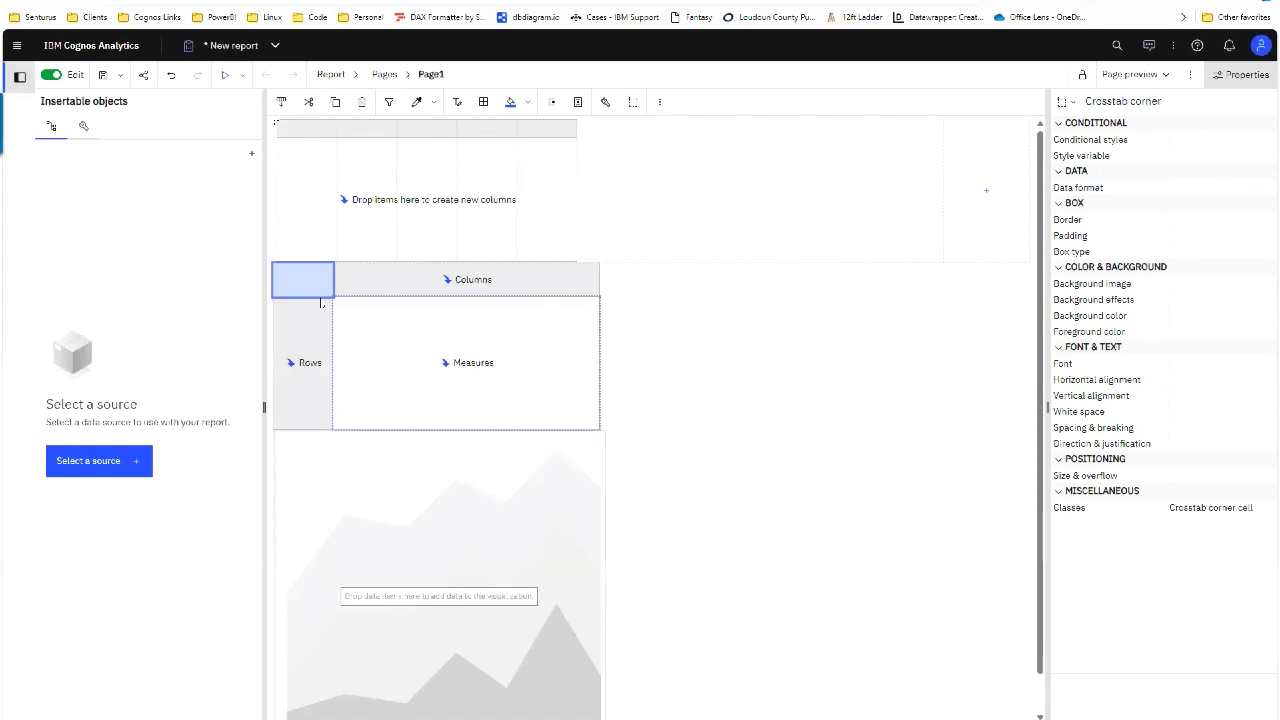
Step: Delete the empty Area chart beneath the crosstab
{"action": "left_click", "coordinate": [476, 338]}
{"action": "left_click", "coordinate": [360, 443]}
{"action": "key", "text": "Delete"}
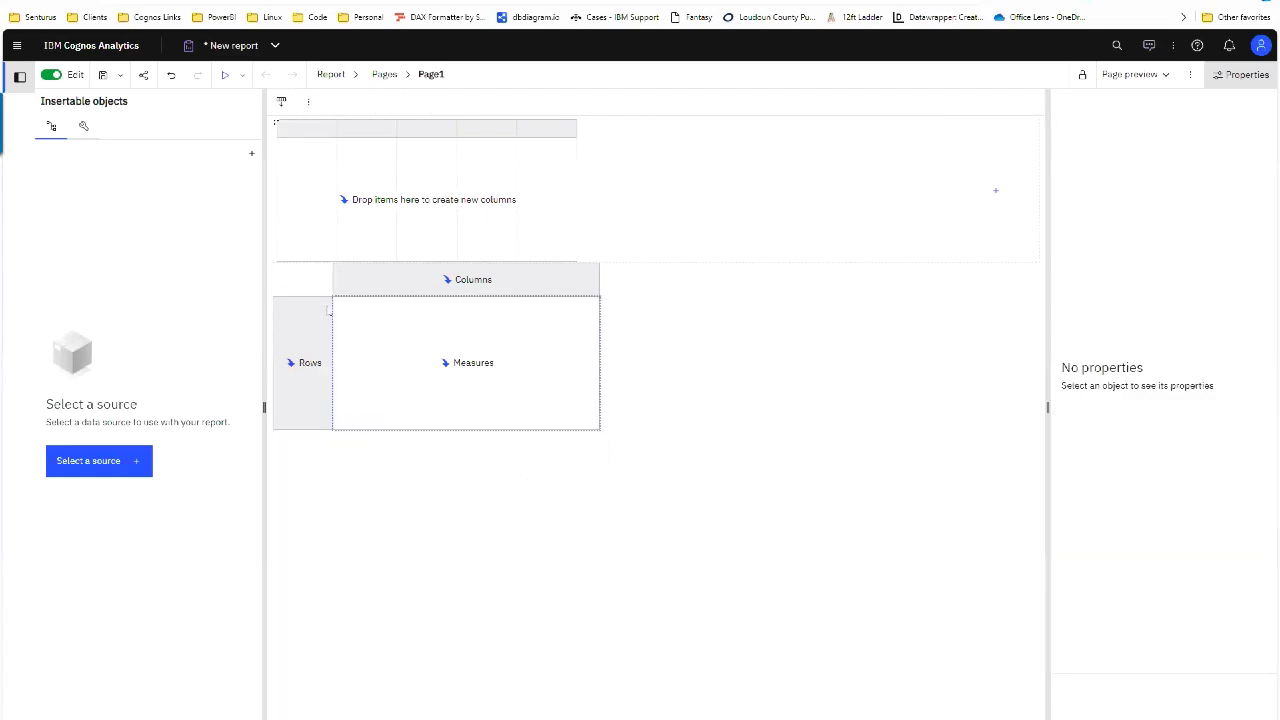
Step: Select the whole crosstab through its parent objects and delete it
{"action": "left_click", "coordinate": [296, 280]}
{"action": "left_click", "coordinate": [296, 280]}
{"action": "left_click", "coordinate": [276, 279]}
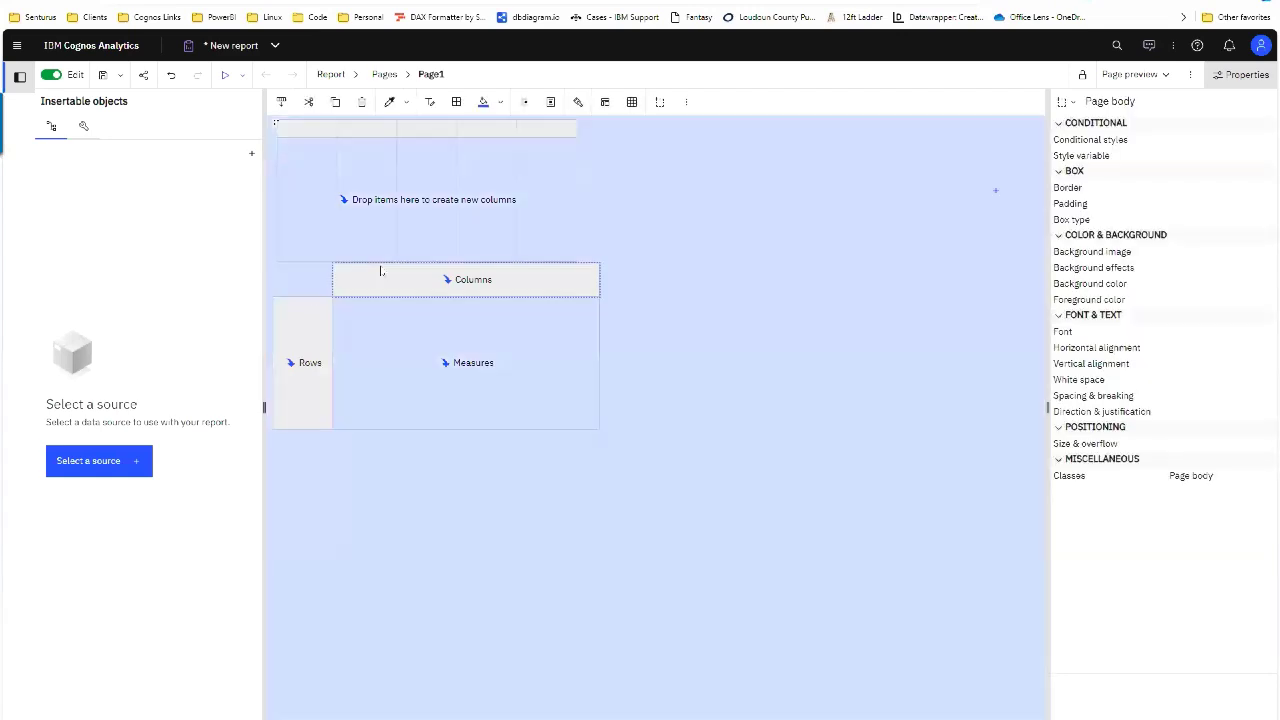
{"action": "left_click", "coordinate": [374, 287]}
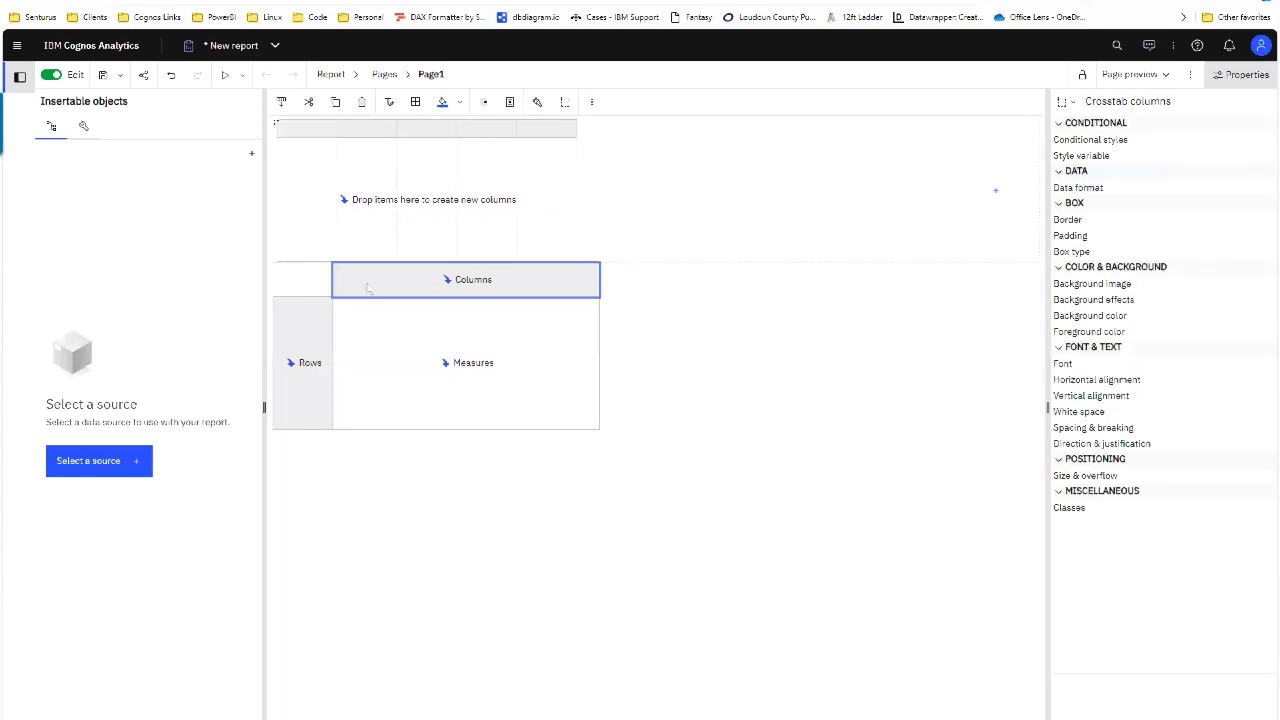
{"action": "left_click", "coordinate": [1067, 102]}
{"action": "left_click", "coordinate": [1071, 170]}
{"action": "key", "text": "Delete"}
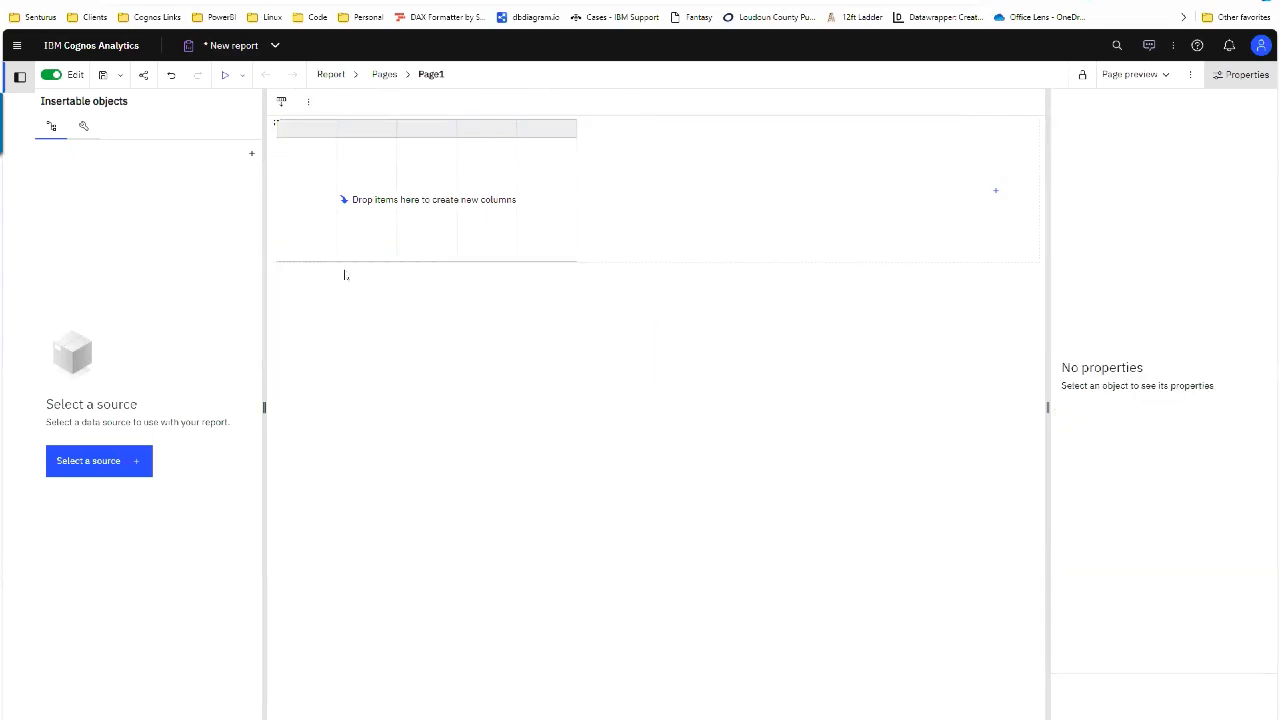
Step: Glance at the textual toolbox objects, then browse for the report's data source
{"action": "left_click", "coordinate": [84, 126]}
{"action": "left_click", "coordinate": [58, 281]}
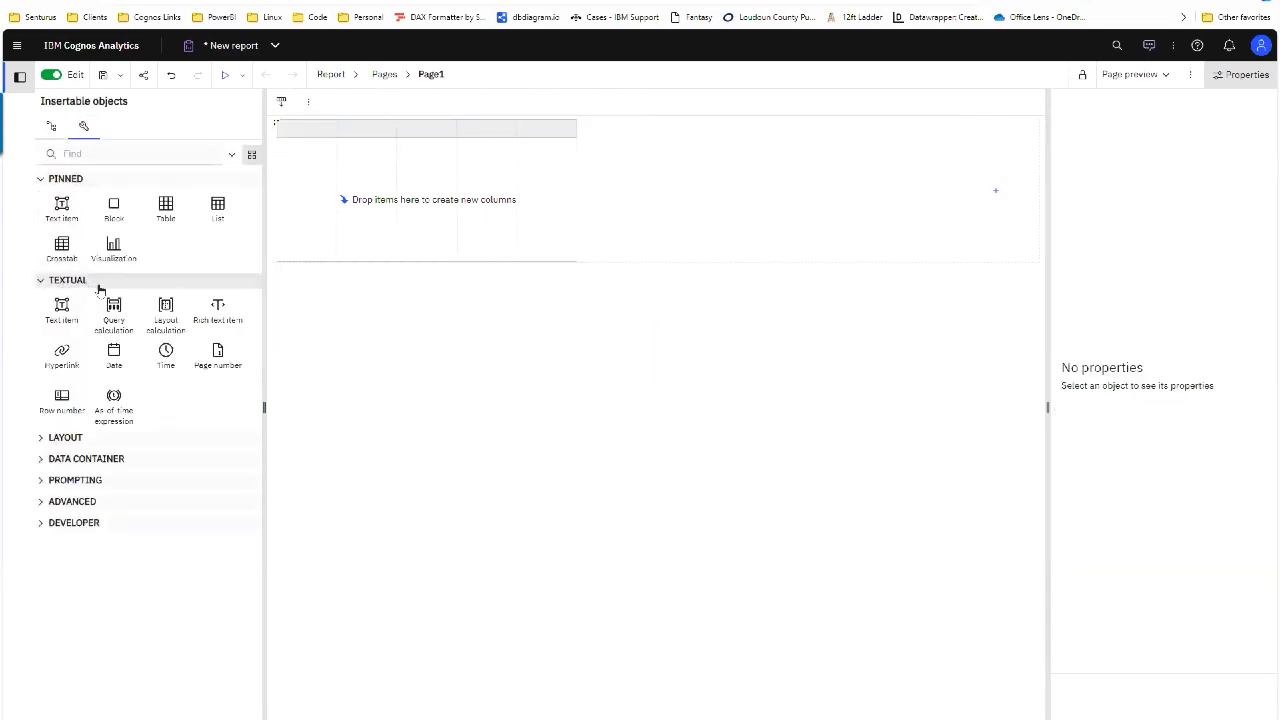
{"action": "left_click", "coordinate": [51, 126]}
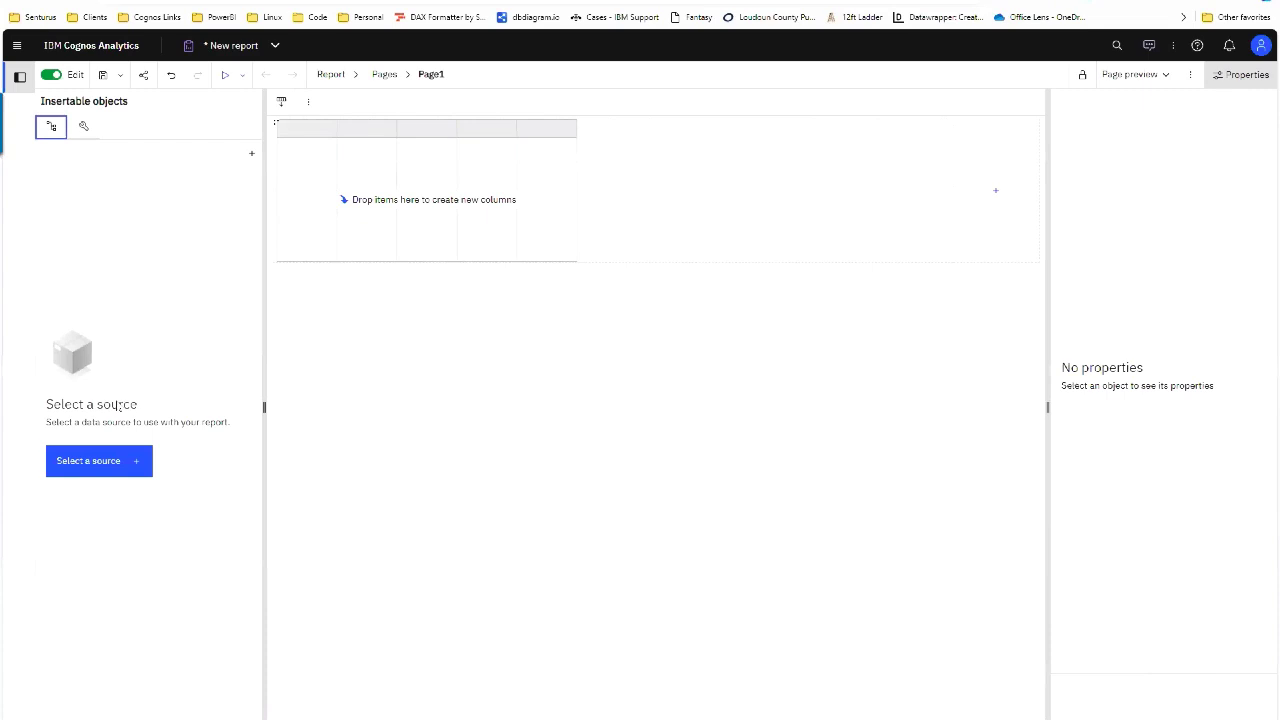
{"action": "left_click", "coordinate": [100, 460]}
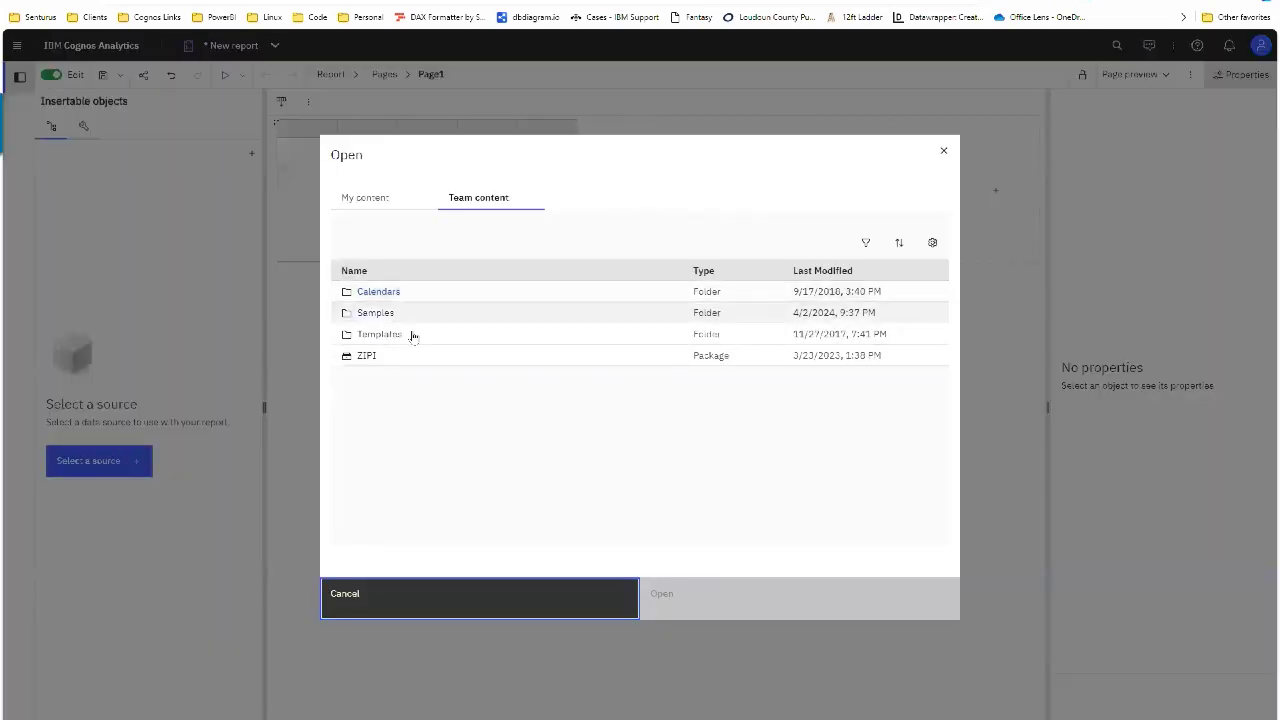
Step: Set Samples > Models > GO sales (query) as the source and expand Sales (query) > Branch
{"action": "left_click", "coordinate": [388, 311]}
{"action": "left_click", "coordinate": [372, 416]}
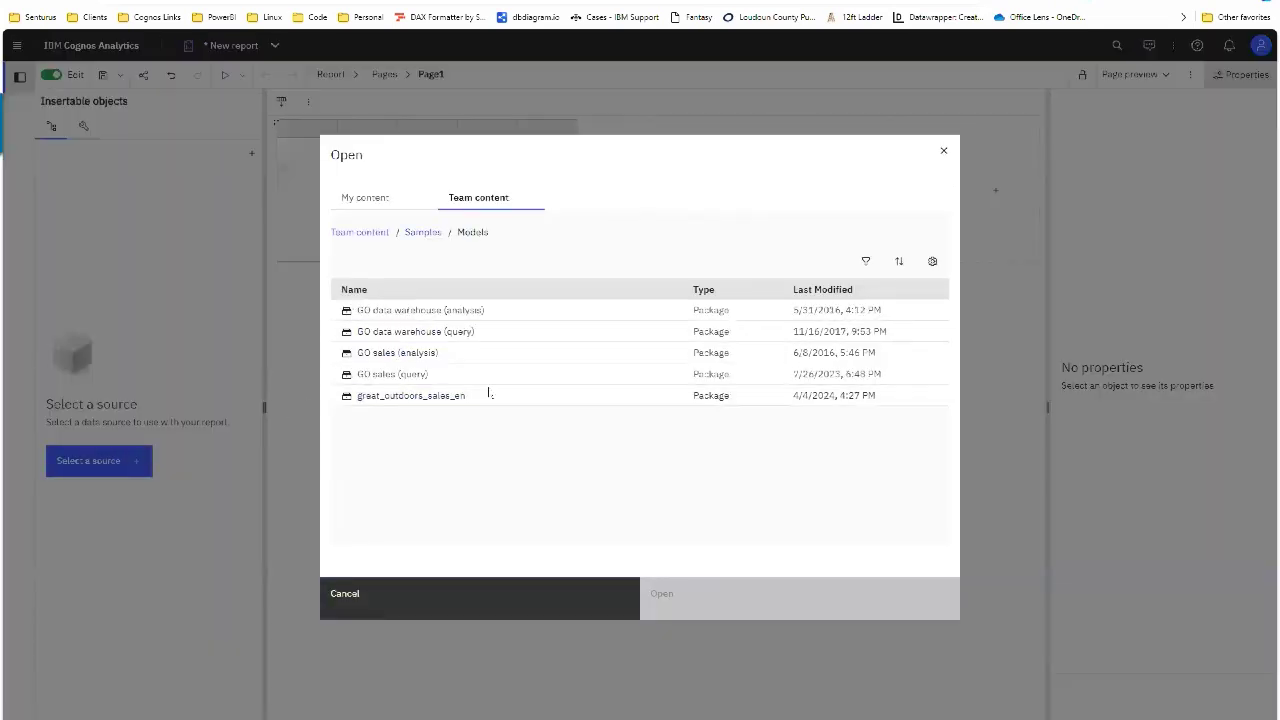
{"action": "left_click", "coordinate": [392, 374]}
{"action": "left_click", "coordinate": [705, 600]}
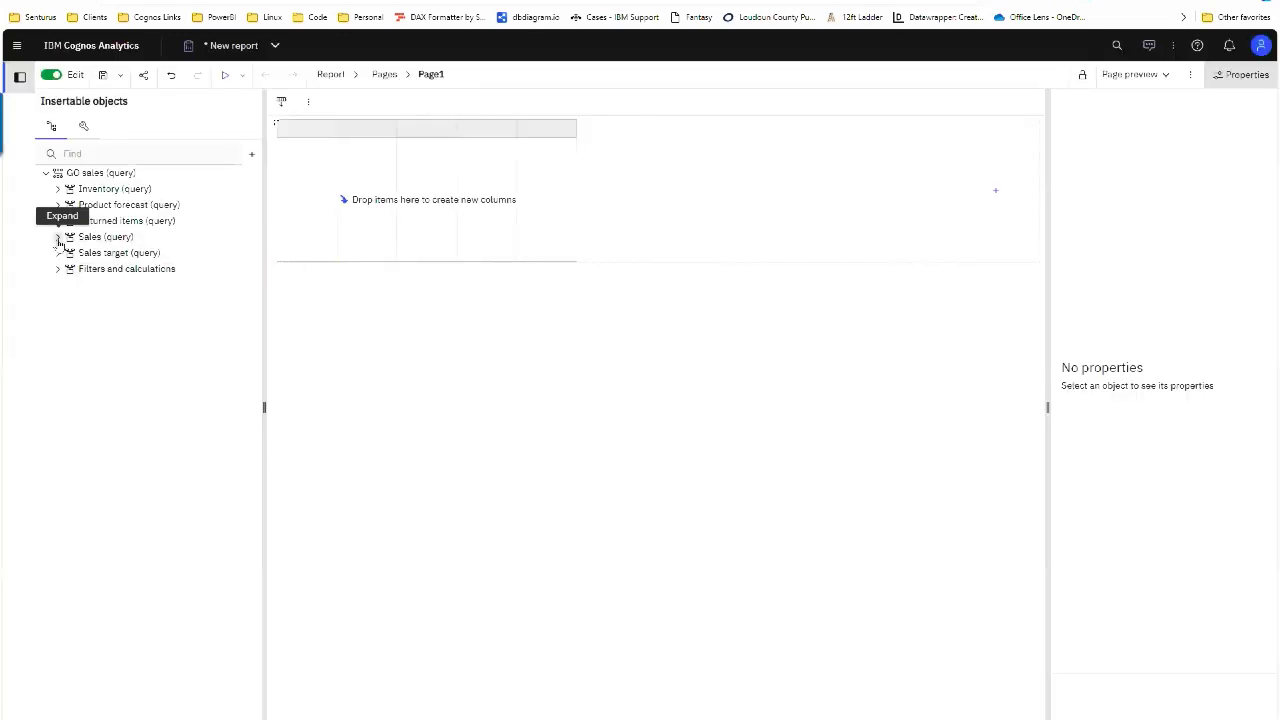
{"action": "left_click", "coordinate": [58, 236]}
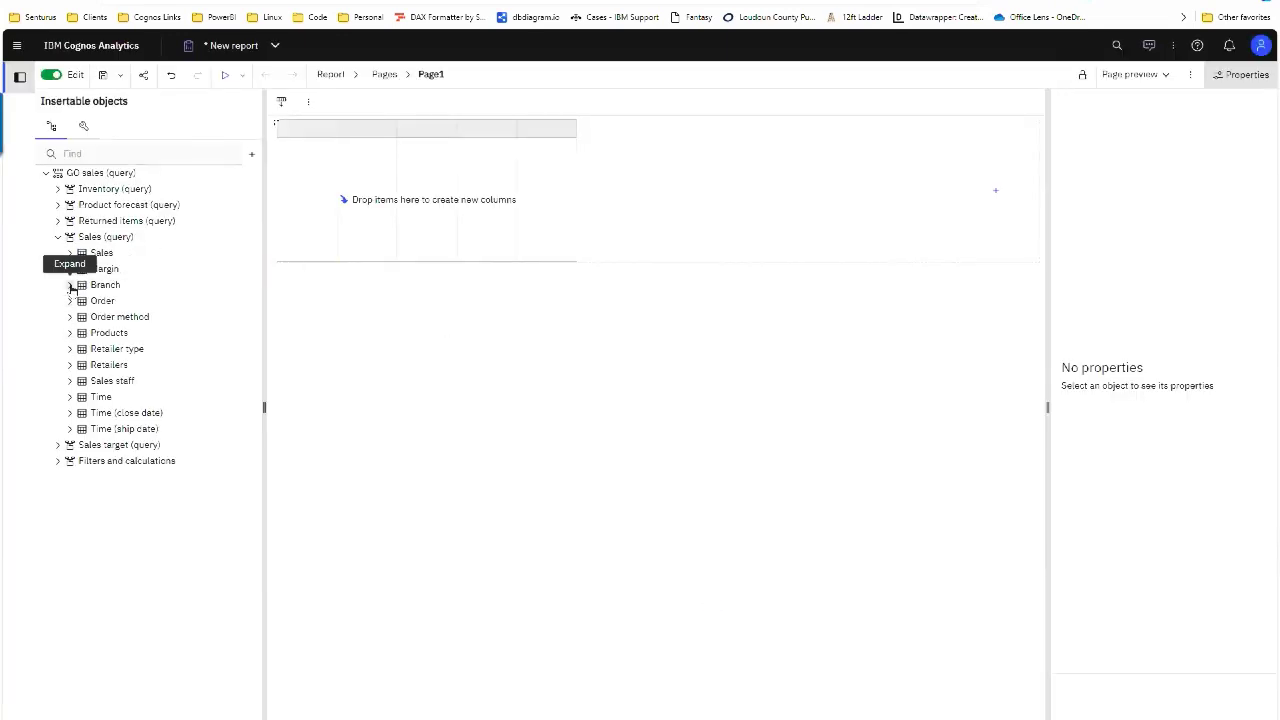
{"action": "left_click", "coordinate": [70, 285]}
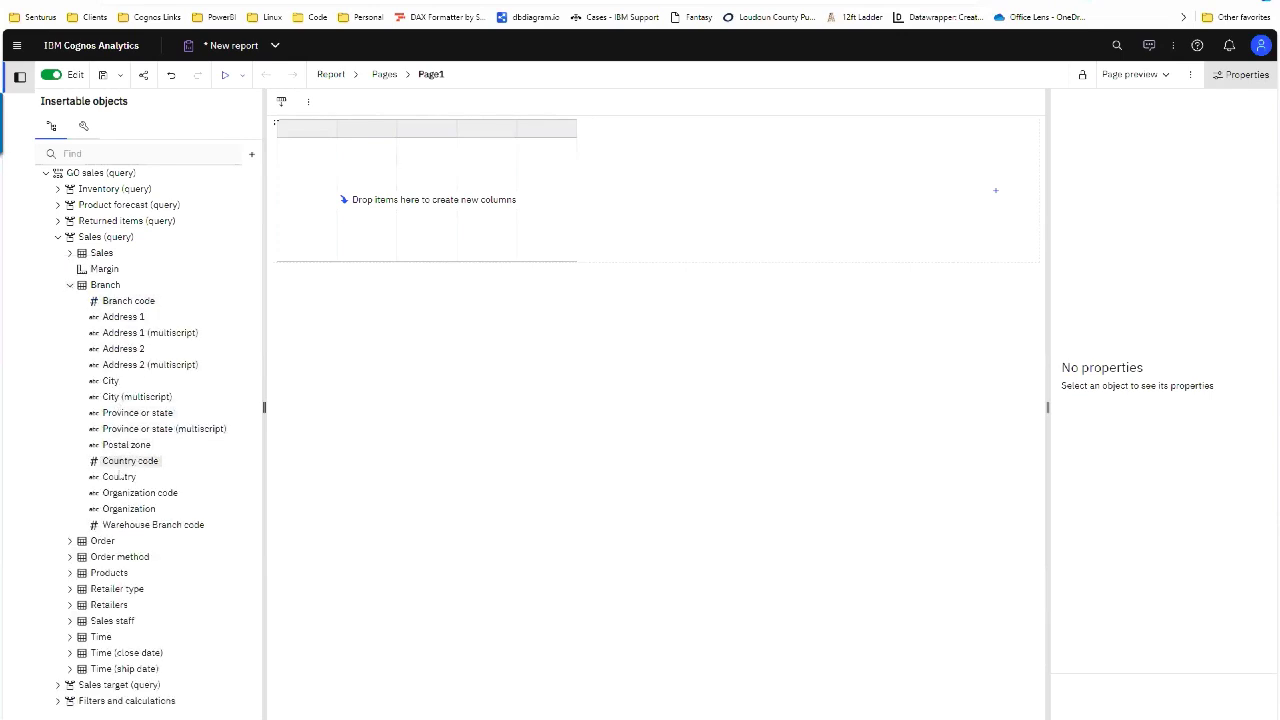
Step: Drag Country, Organization and Province or state from Branch into List1 as columns
{"action": "left_click_drag", "start_coordinate": [121, 477], "coordinate": [420, 155]}
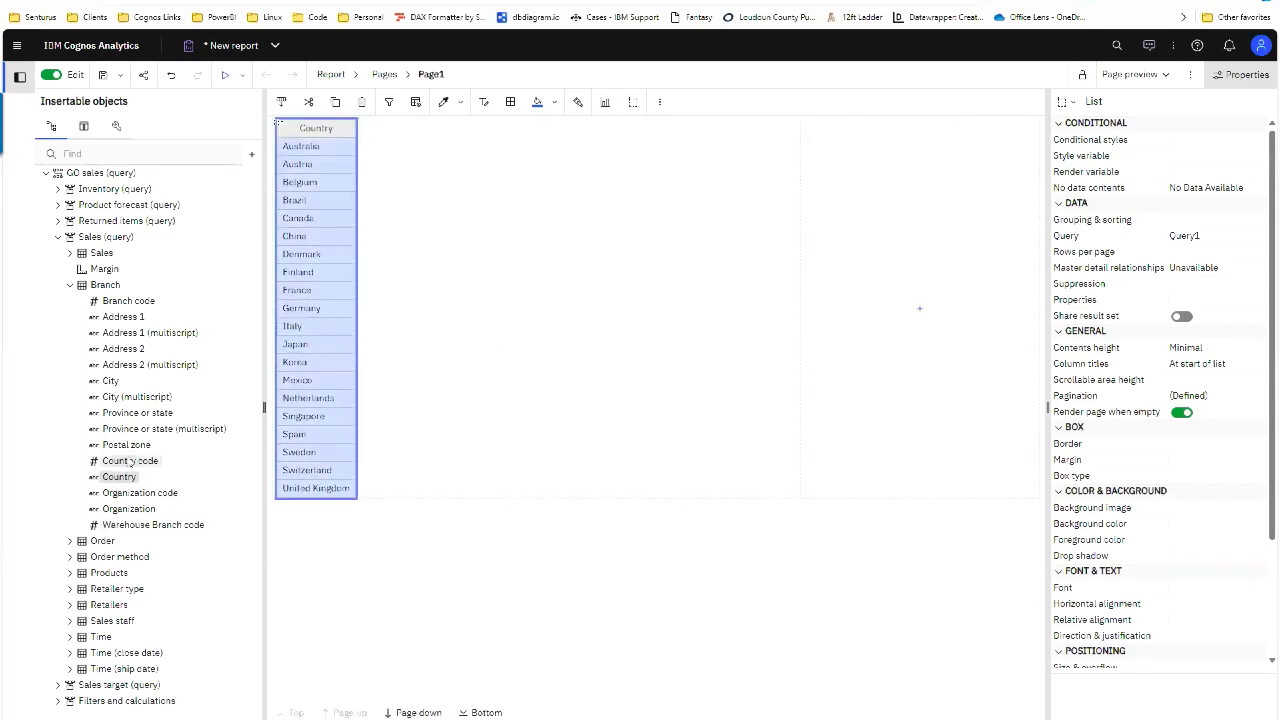
{"action": "left_click_drag", "start_coordinate": [129, 510], "coordinate": [318, 359]}
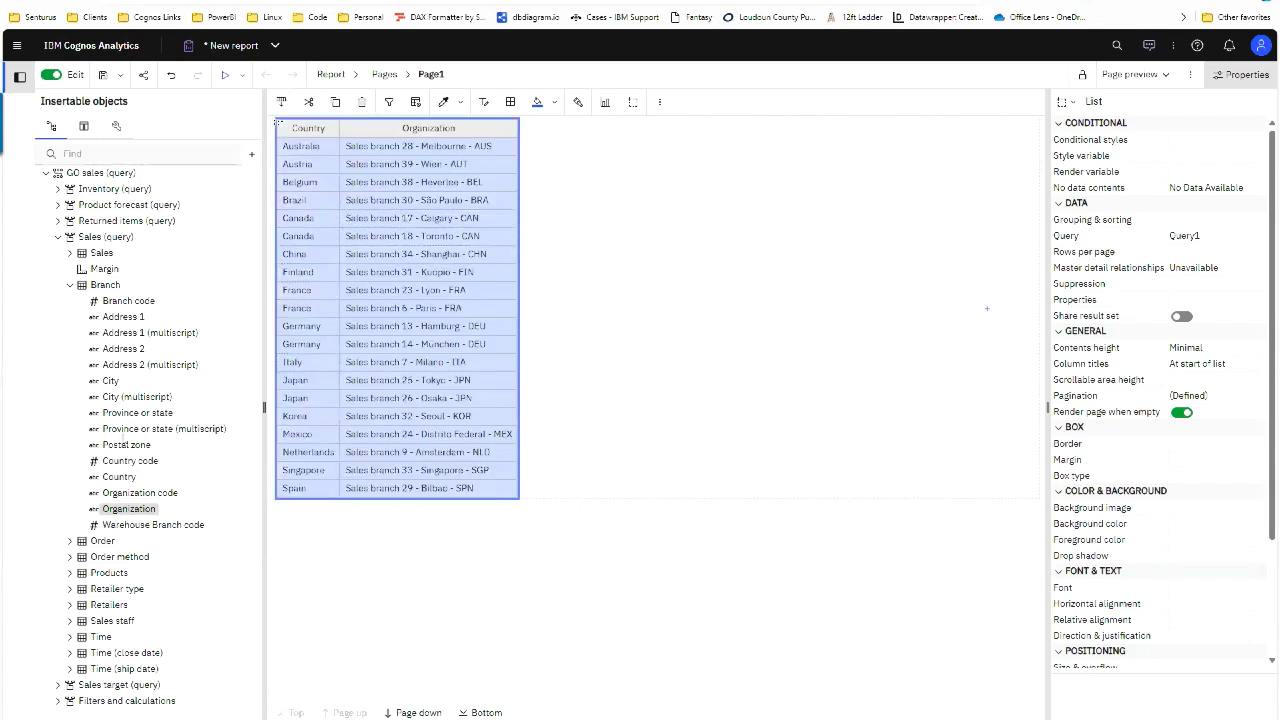
{"action": "left_click_drag", "start_coordinate": [130, 412], "coordinate": [502, 336]}
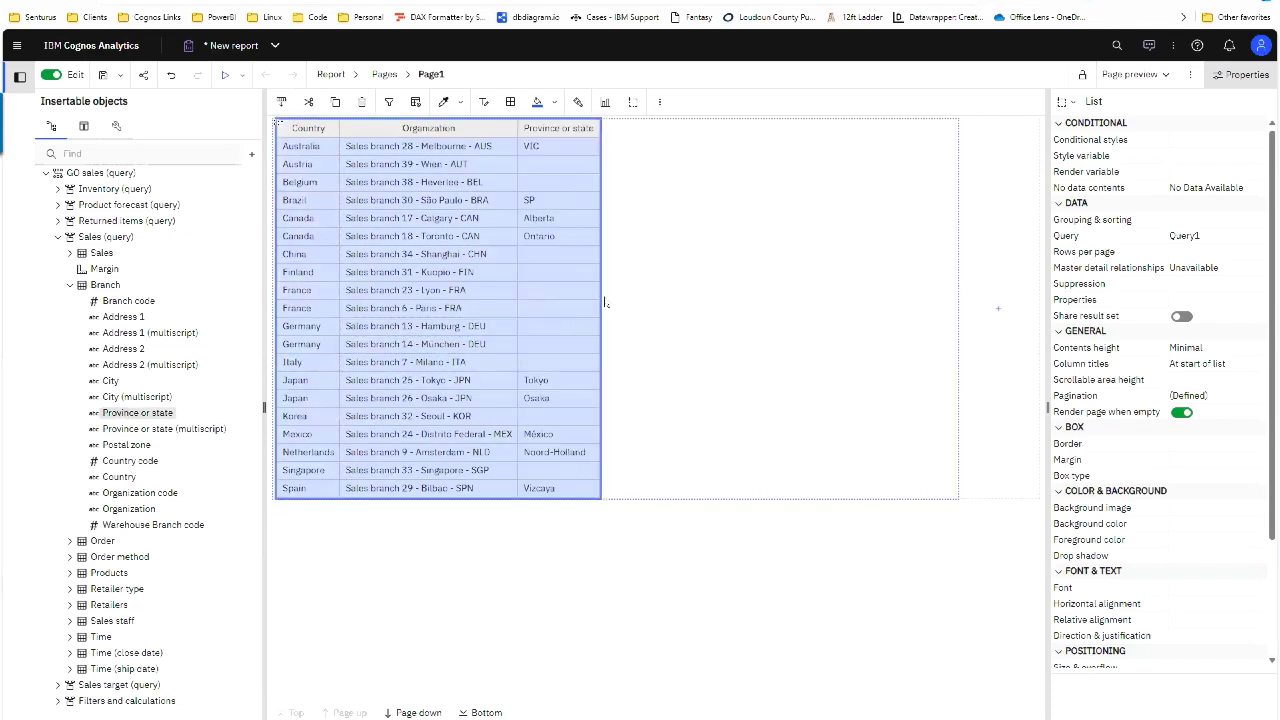
{"action": "key", "text": "alt+Tab"}
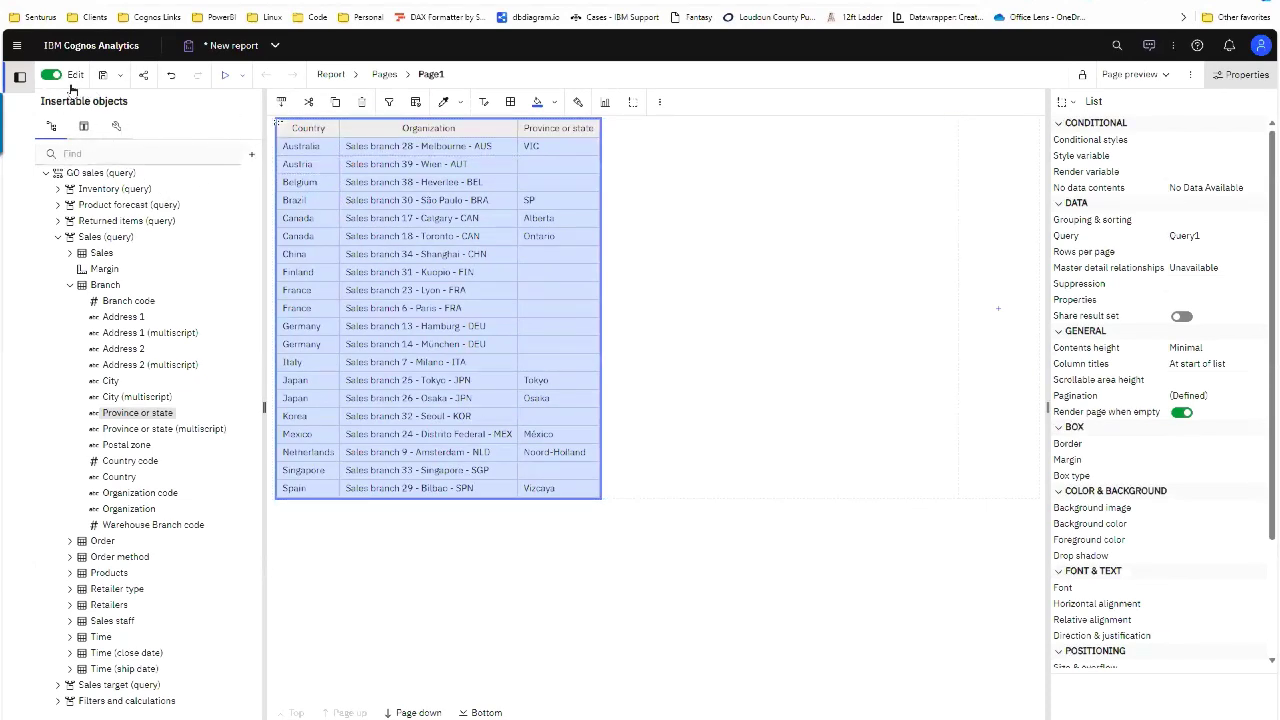
Step: Create a new report from the Blank template
{"action": "left_click", "coordinate": [16, 45]}
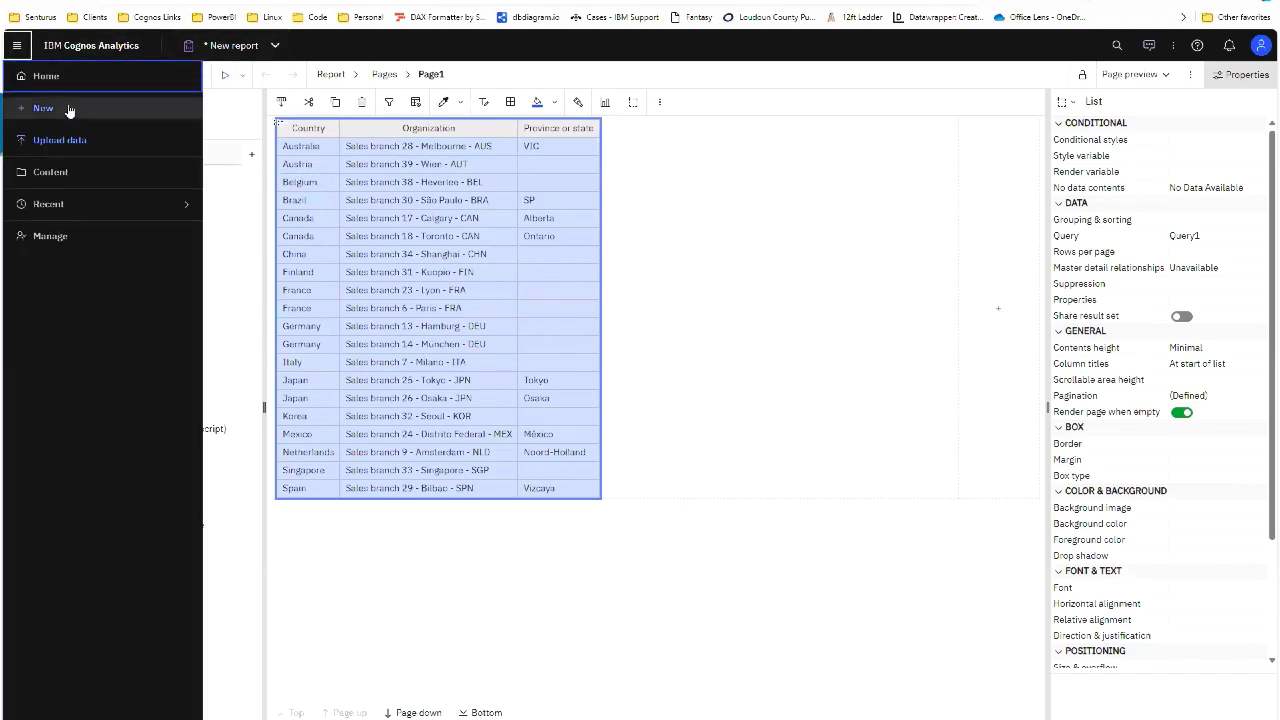
{"action": "left_click", "coordinate": [69, 108]}
{"action": "left_click", "coordinate": [258, 243]}
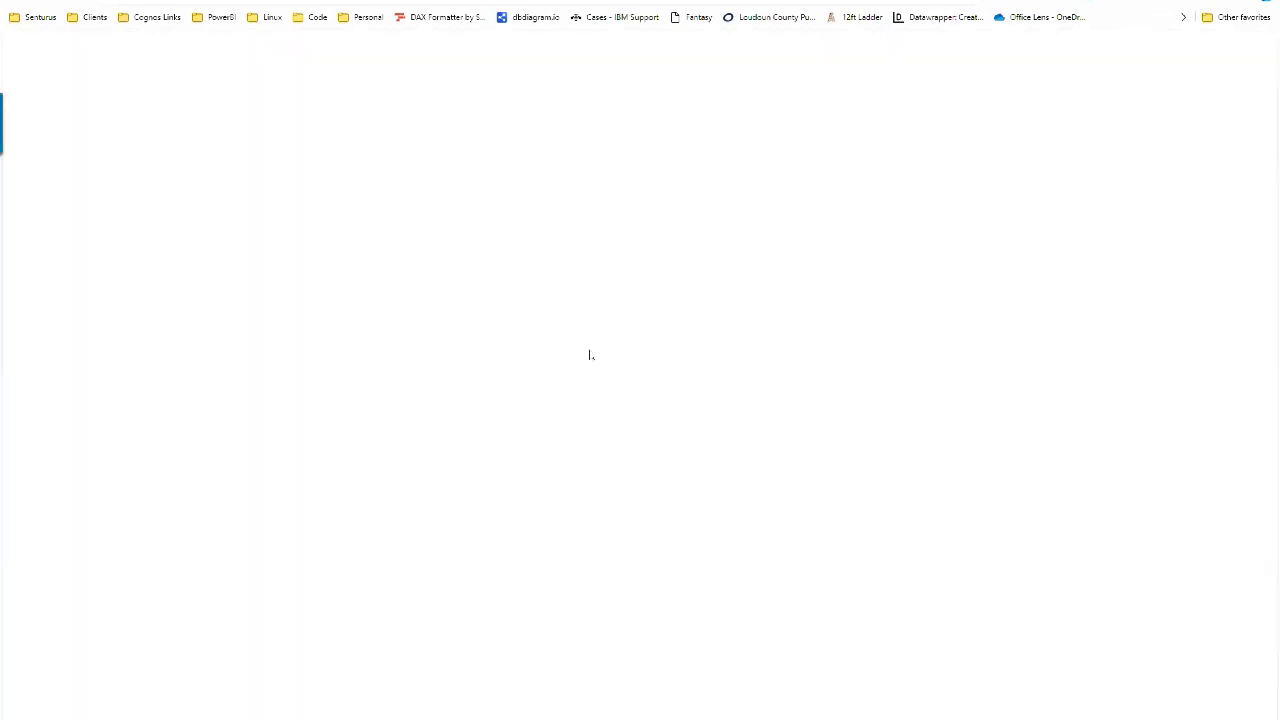
{"action": "double_click", "coordinate": [134, 223]}
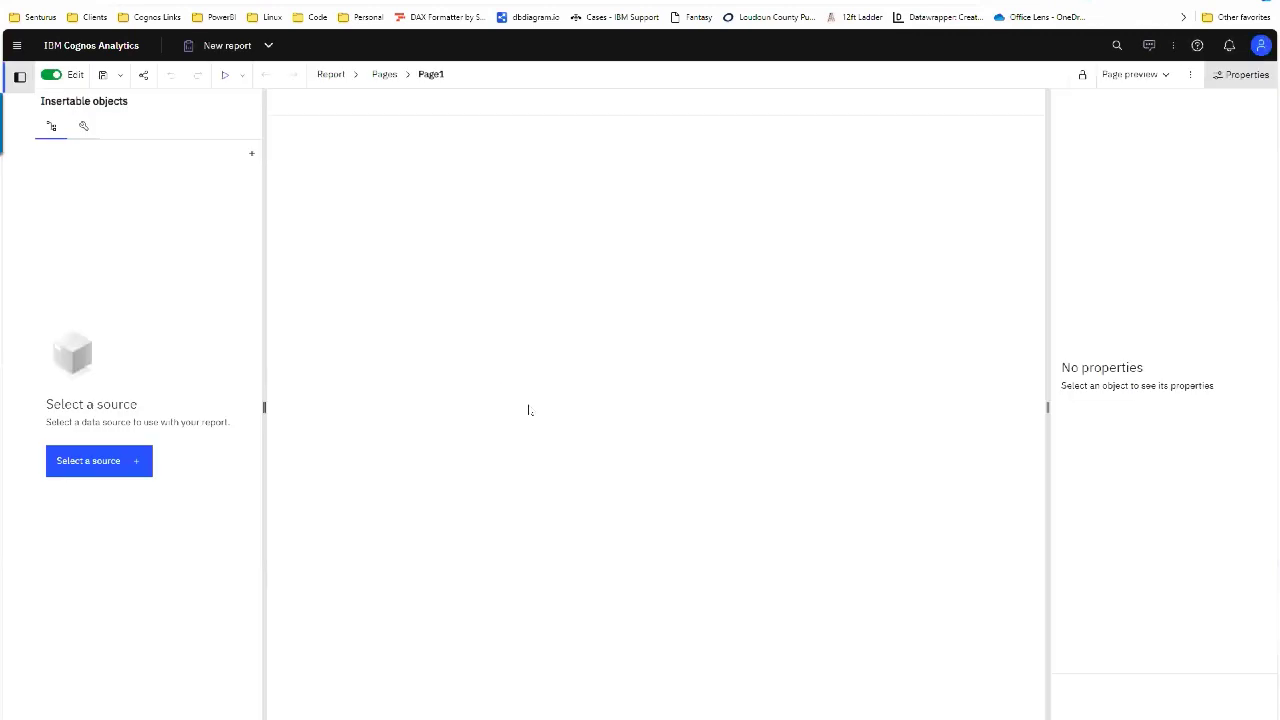
Step: Set Samples > Models > great_outdoors_sales_en as the report's data source
{"action": "left_click", "coordinate": [118, 460]}
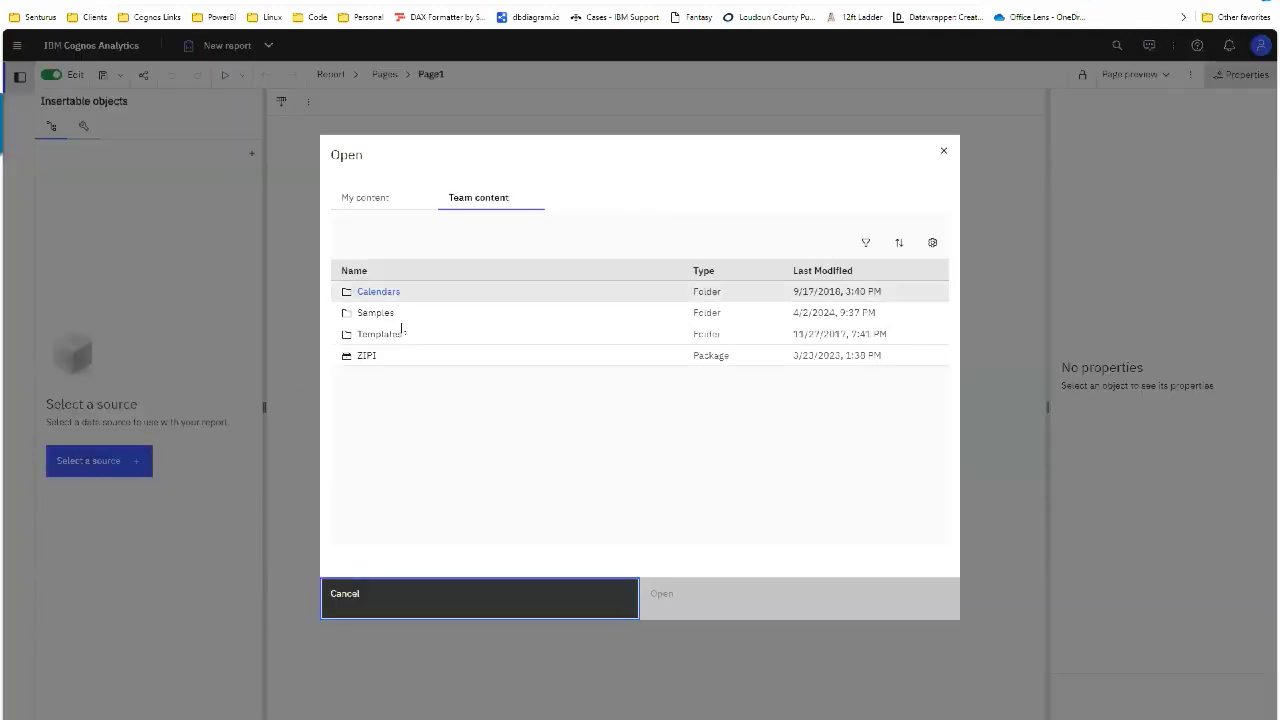
{"action": "left_click", "coordinate": [378, 314]}
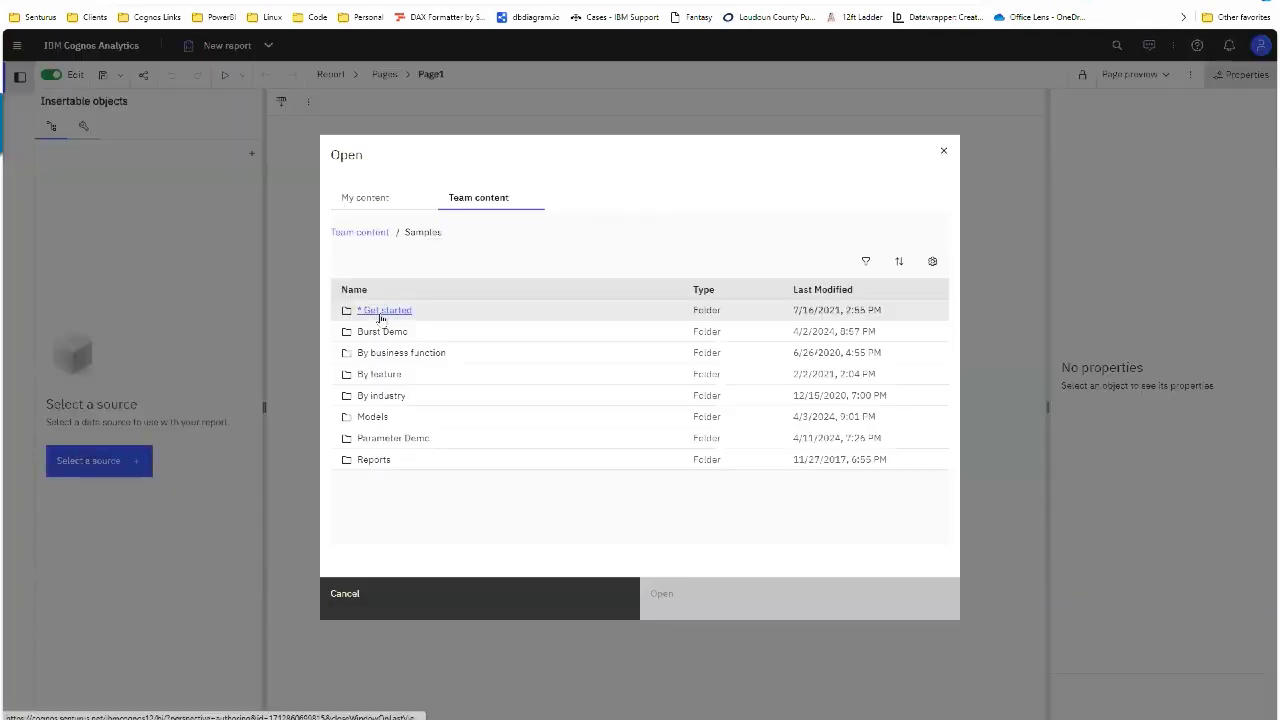
{"action": "left_click", "coordinate": [385, 417]}
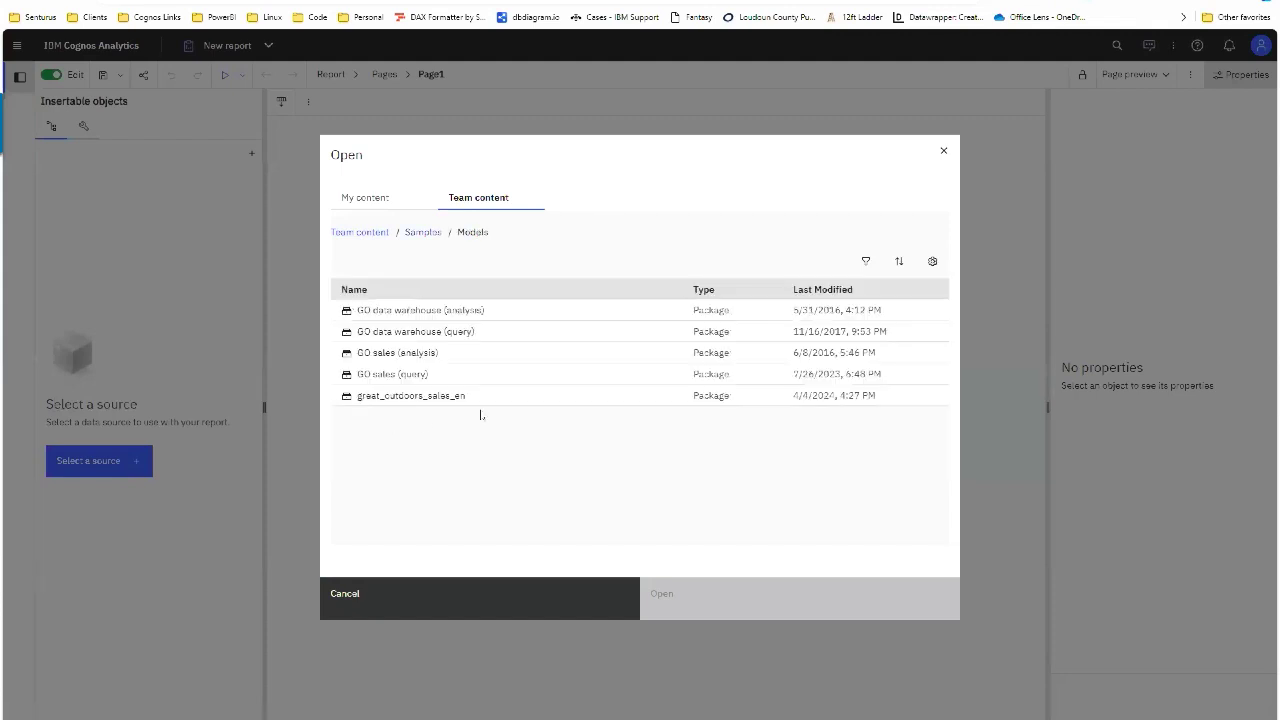
{"action": "left_click", "coordinate": [448, 396]}
{"action": "left_click", "coordinate": [720, 598]}
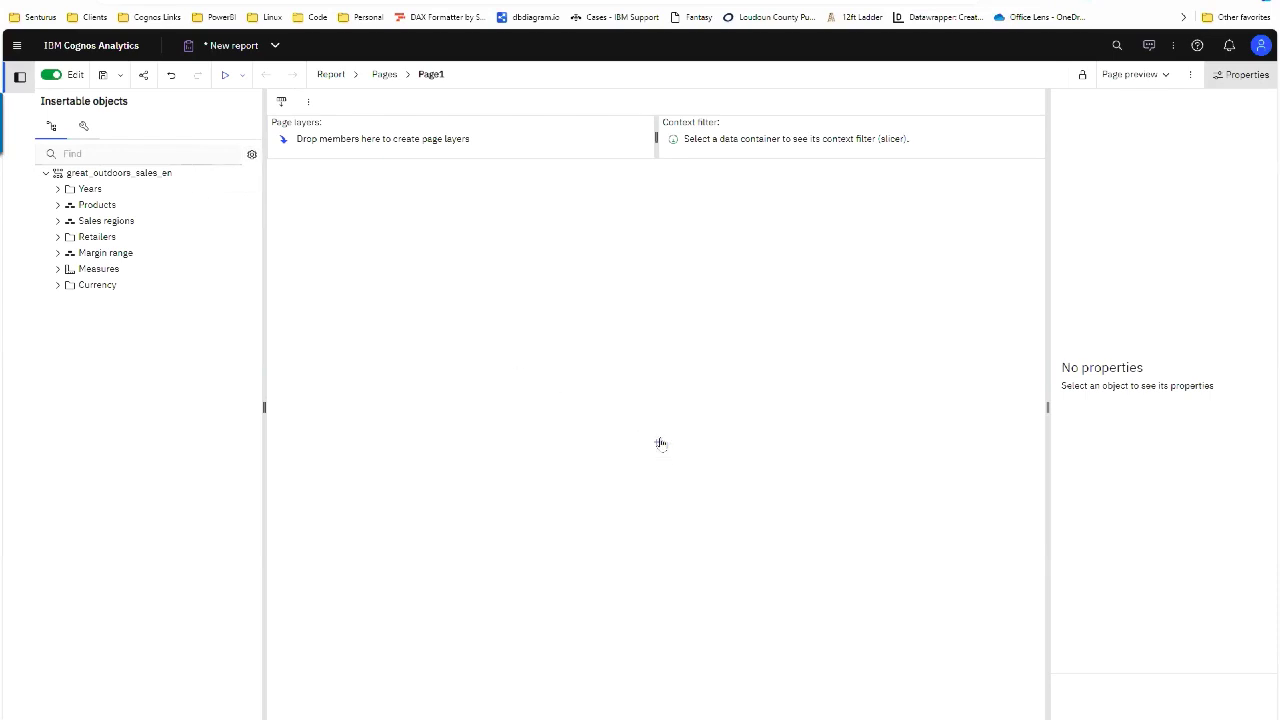
Step: Insert an empty crosstab on Page1 and expand the Products dimension in the source tree
{"action": "left_click", "coordinate": [660, 443]}
{"action": "left_click", "coordinate": [688, 552]}
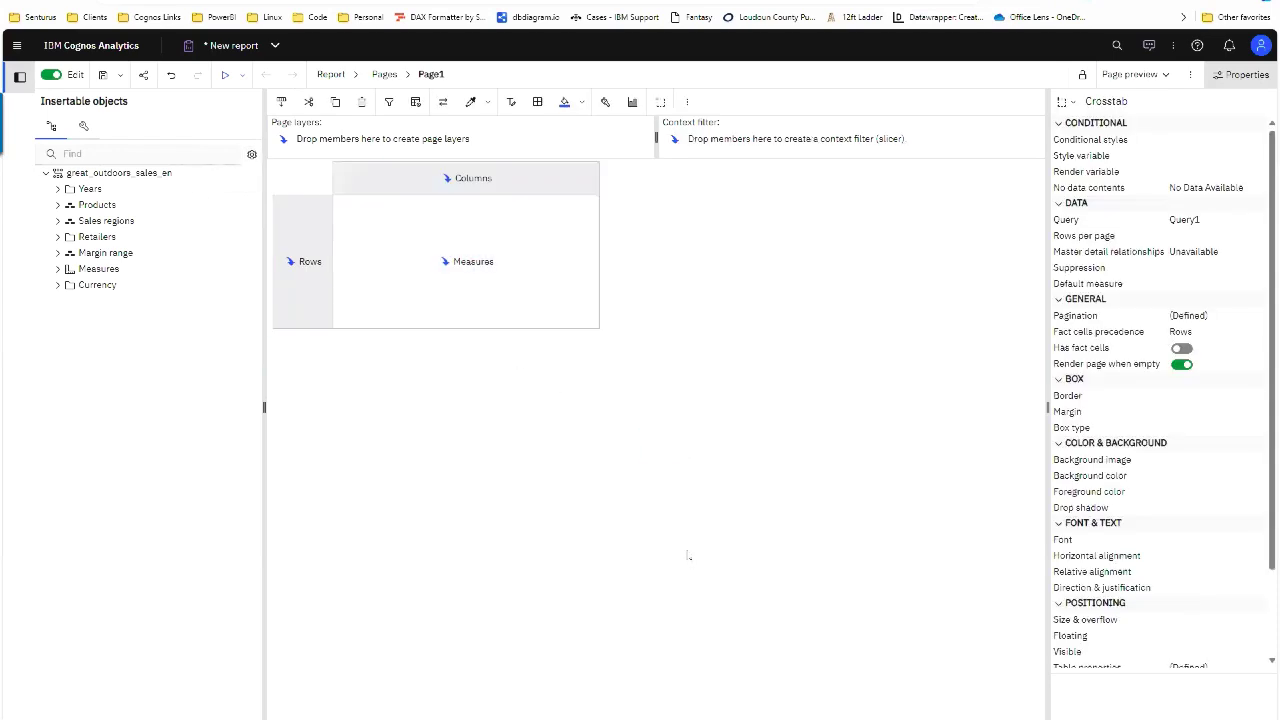
{"action": "left_click", "coordinate": [57, 205]}
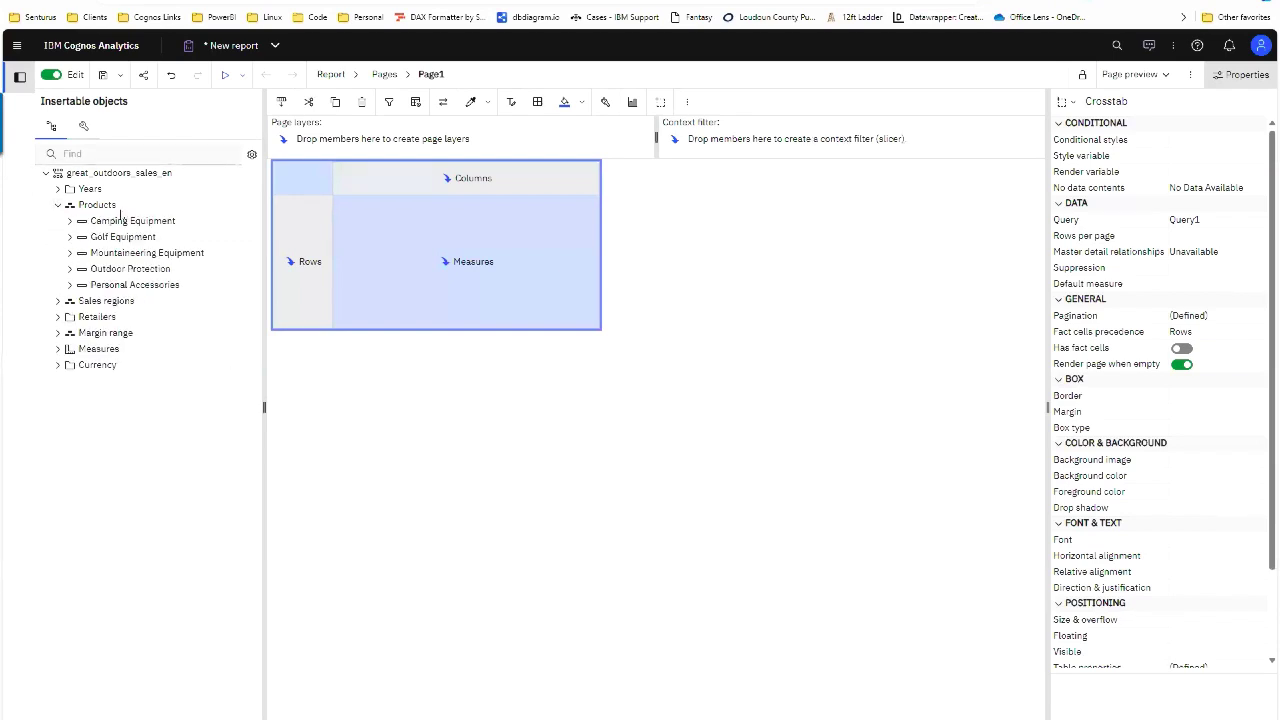
Step: Try source tree options, turning off members-only view and inserting single members, and inspect Products levels
{"action": "left_click", "coordinate": [252, 154]}
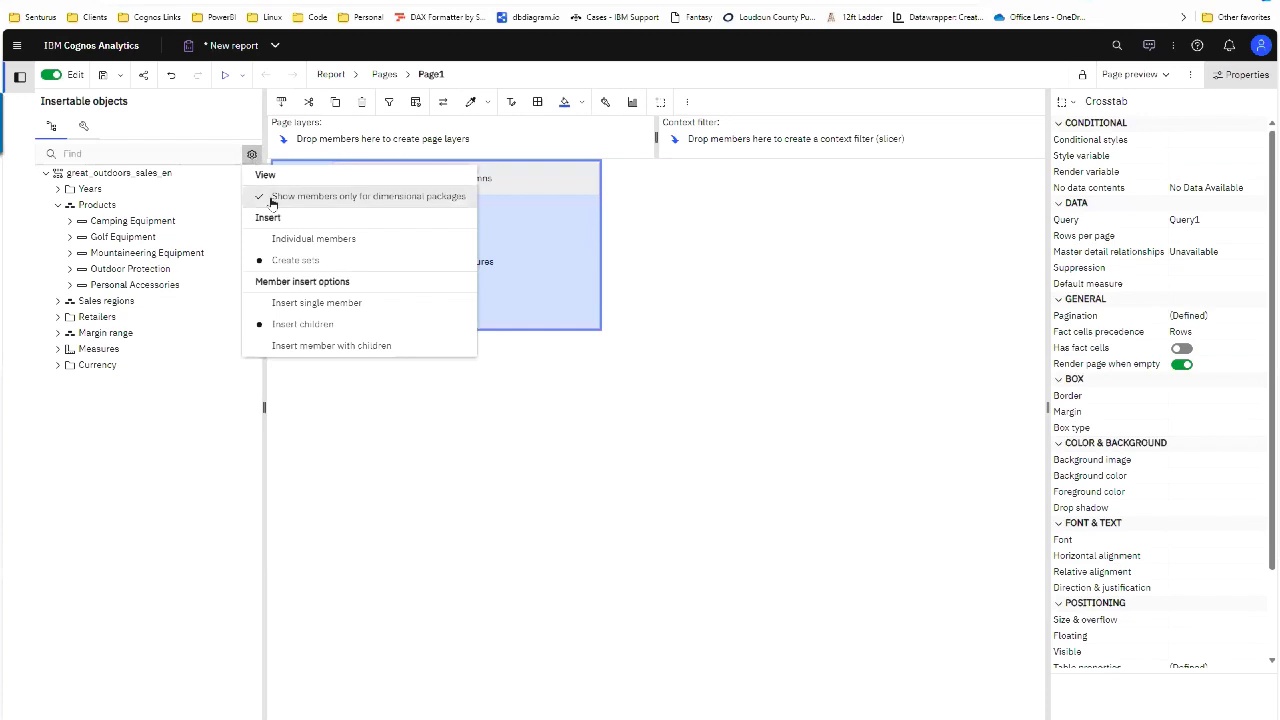
{"action": "left_click", "coordinate": [270, 198]}
{"action": "left_click", "coordinate": [251, 156]}
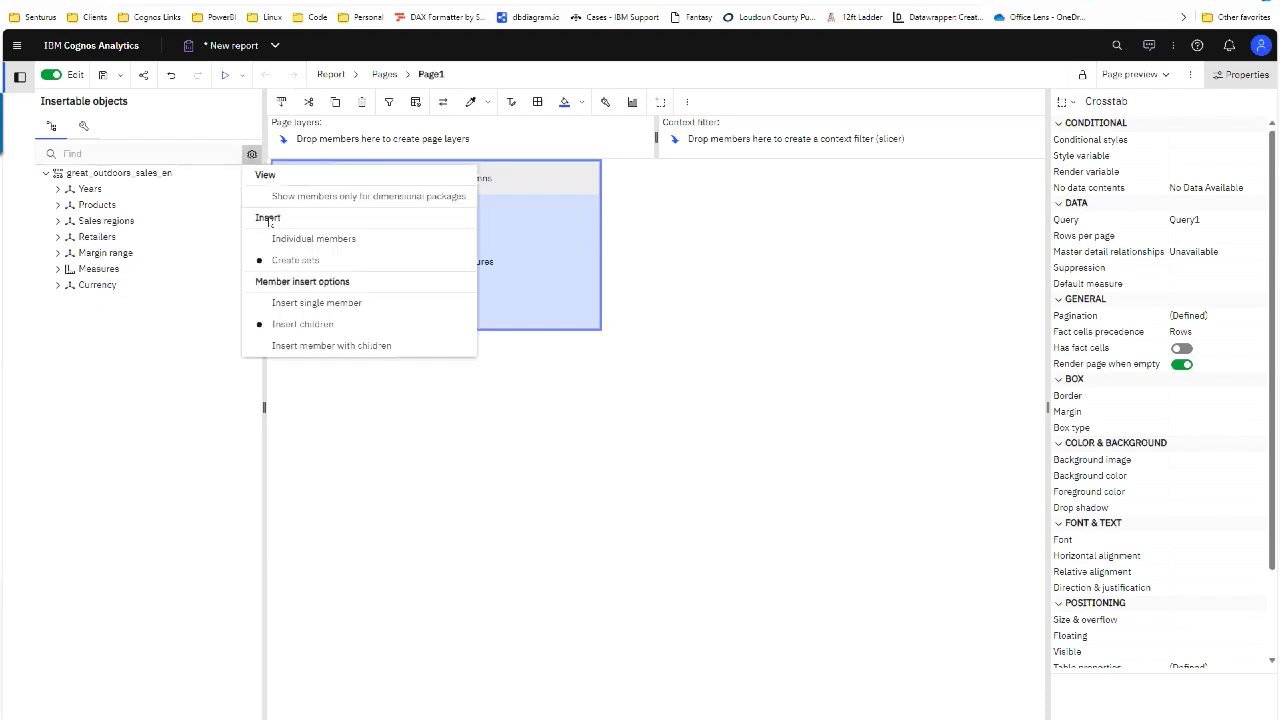
{"action": "left_click", "coordinate": [296, 303]}
{"action": "left_click", "coordinate": [251, 156]}
{"action": "left_click", "coordinate": [251, 156]}
{"action": "left_click", "coordinate": [251, 156]}
{"action": "left_click", "coordinate": [251, 155]}
{"action": "left_click", "coordinate": [57, 205]}
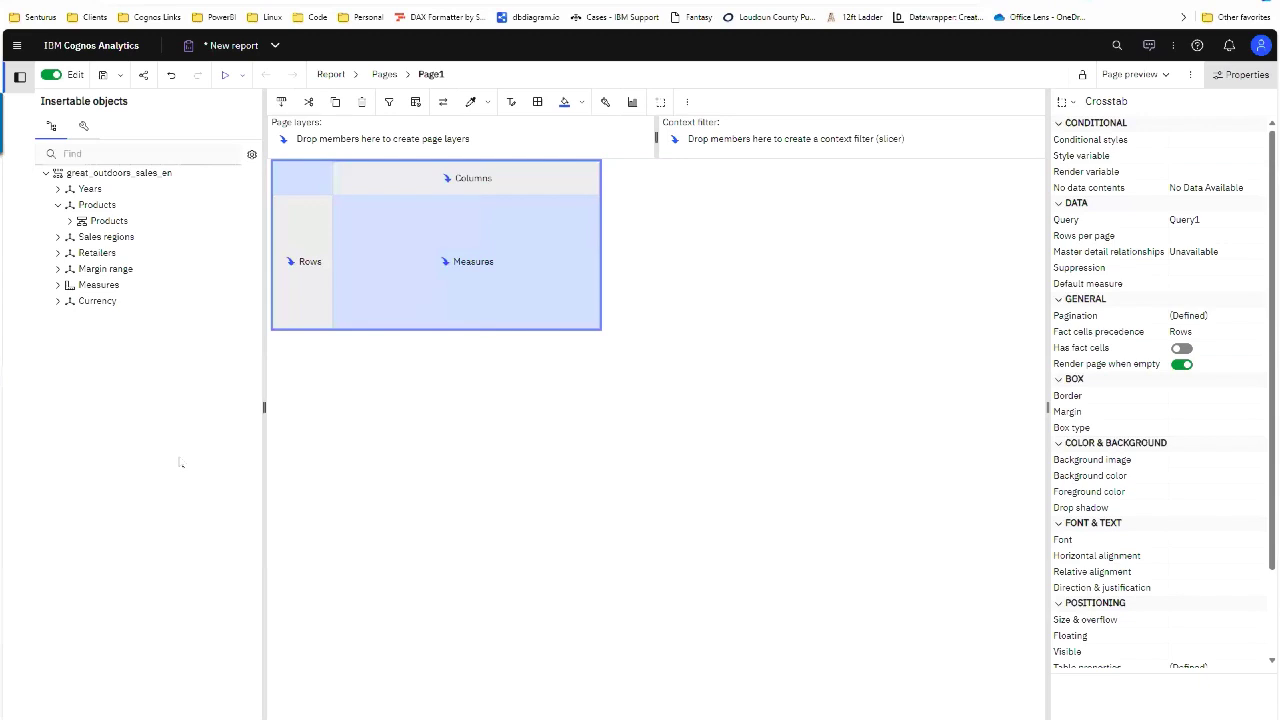
{"action": "left_click", "coordinate": [69, 221]}
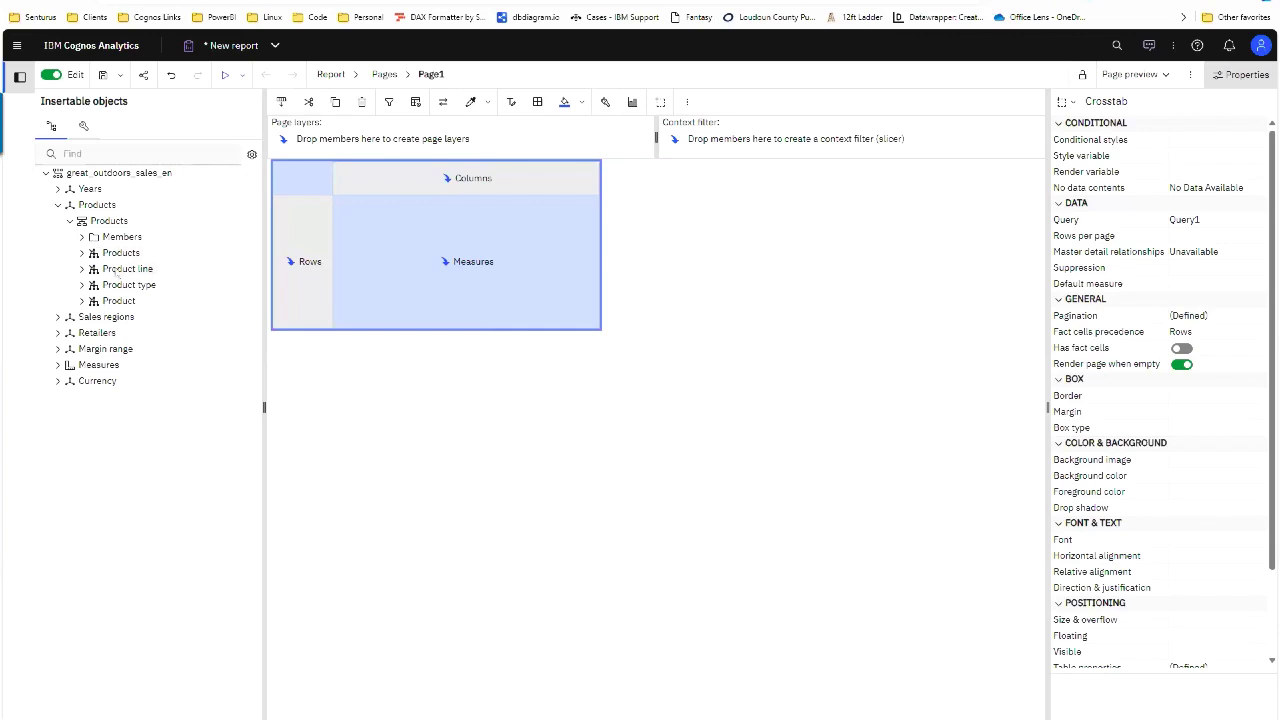
{"action": "left_click", "coordinate": [57, 204]}
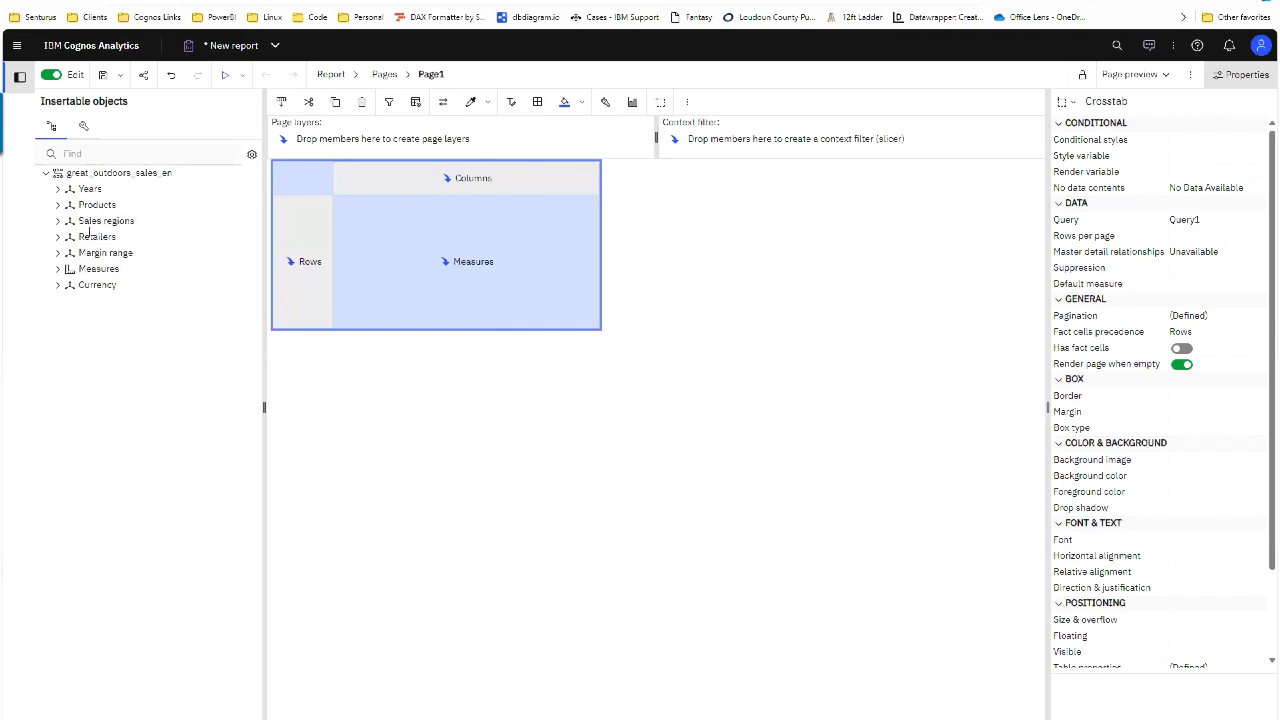
Step: Set the source tree to Show members only for dimensional packages and Insert children, collapsing nodes
{"action": "left_click", "coordinate": [252, 154]}
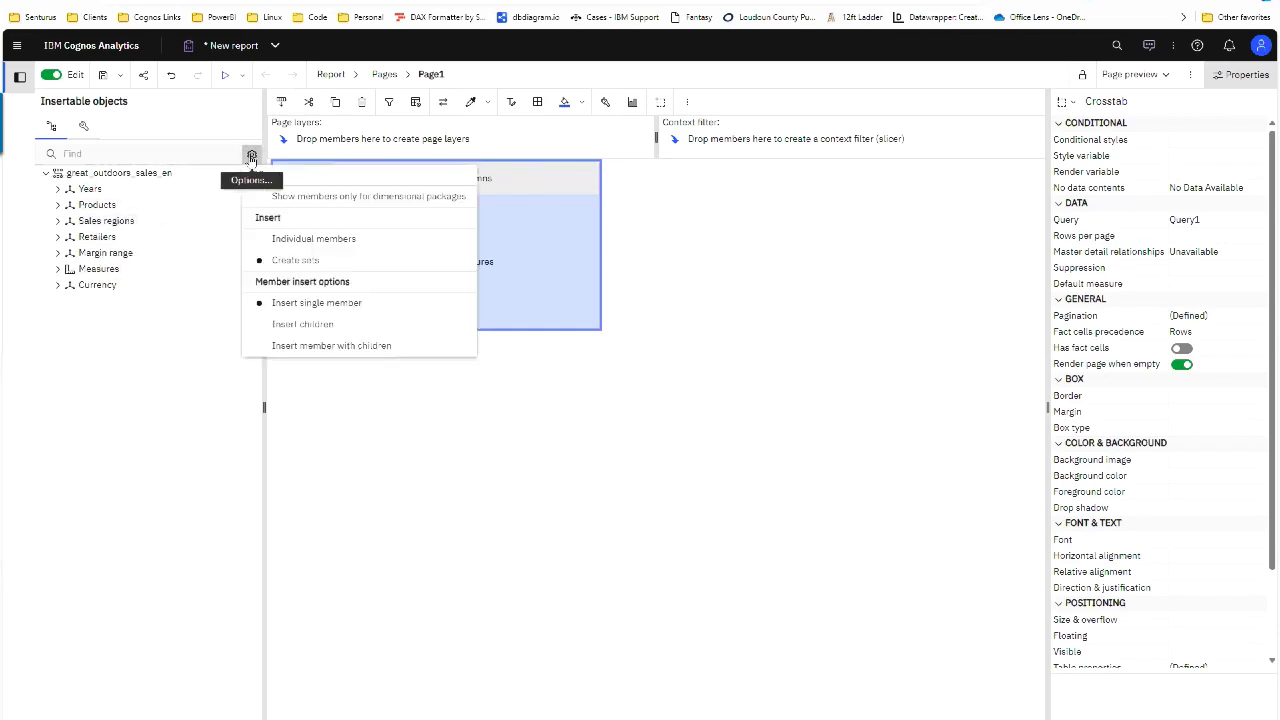
{"action": "left_click", "coordinate": [307, 203]}
{"action": "left_click", "coordinate": [252, 154]}
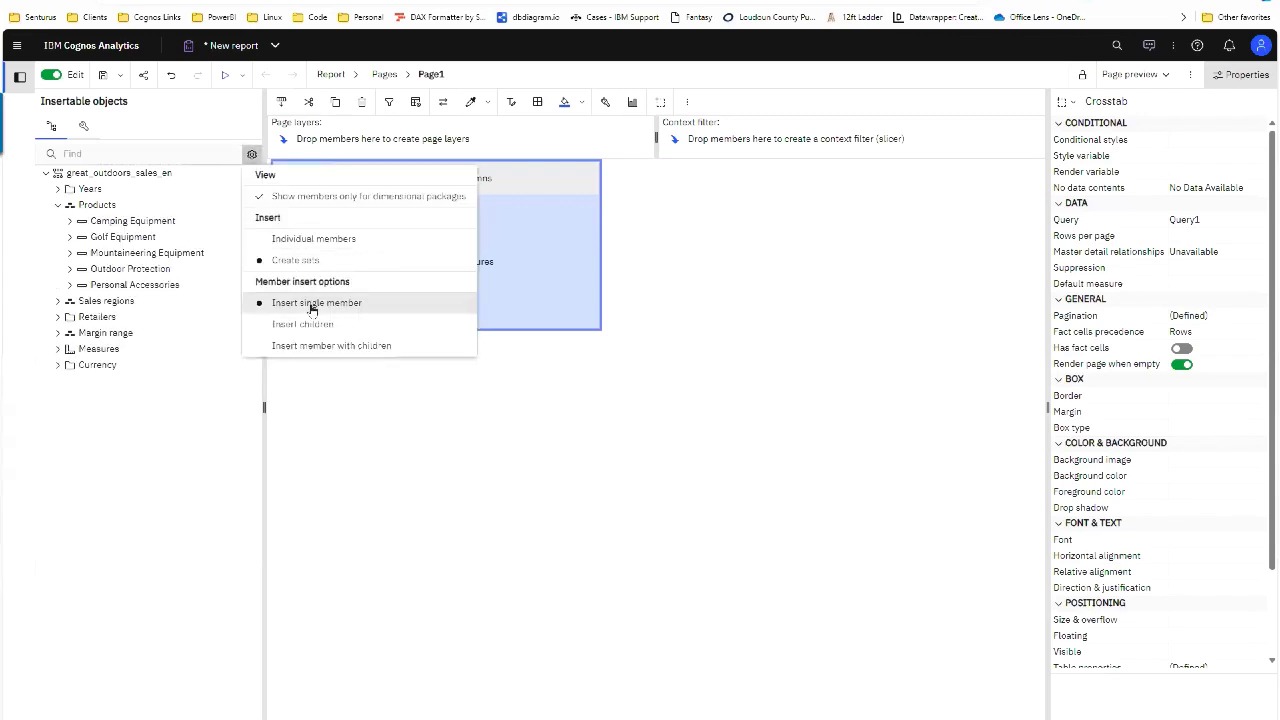
{"action": "left_click", "coordinate": [311, 324]}
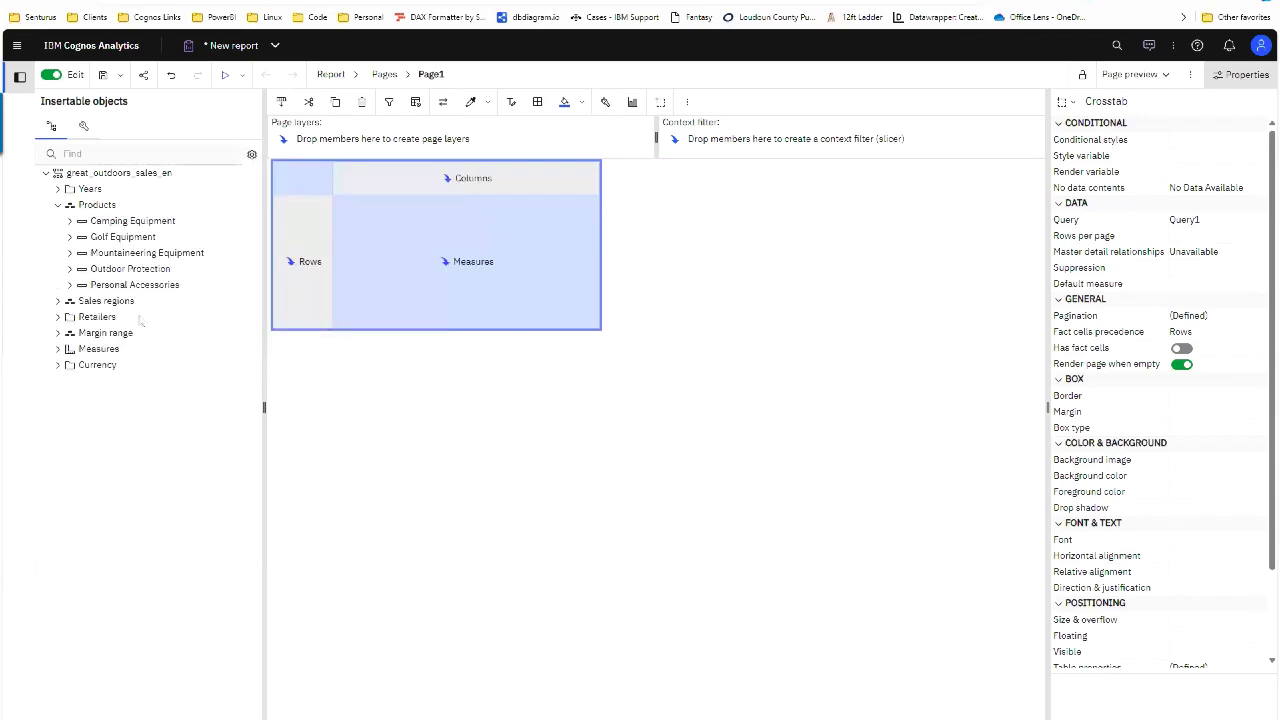
{"action": "left_click", "coordinate": [58, 205]}
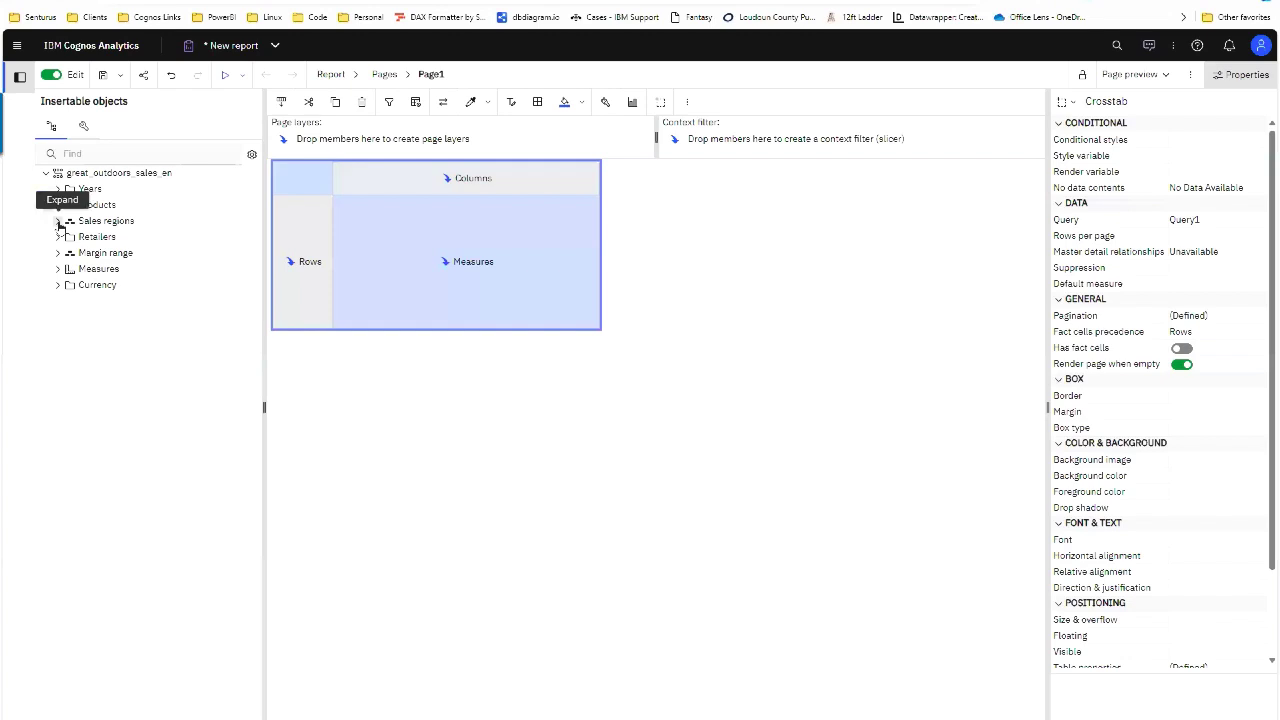
{"action": "left_click", "coordinate": [58, 221]}
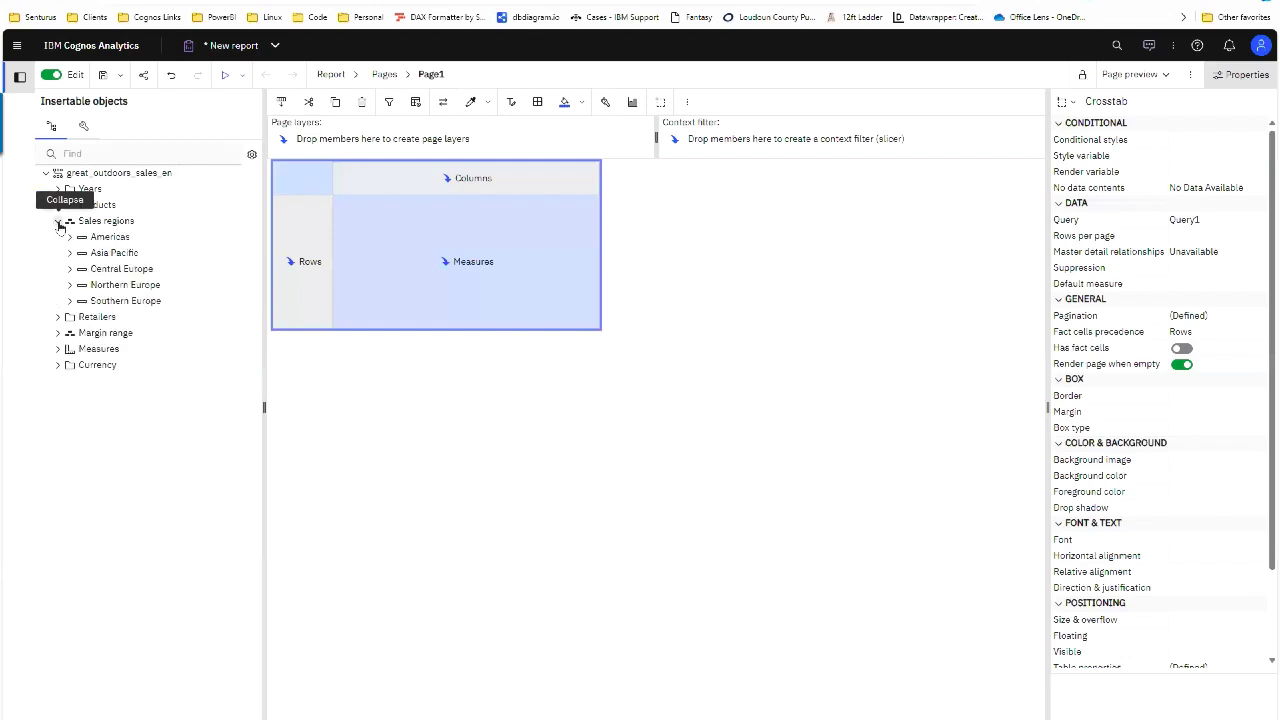
{"action": "left_click", "coordinate": [58, 222]}
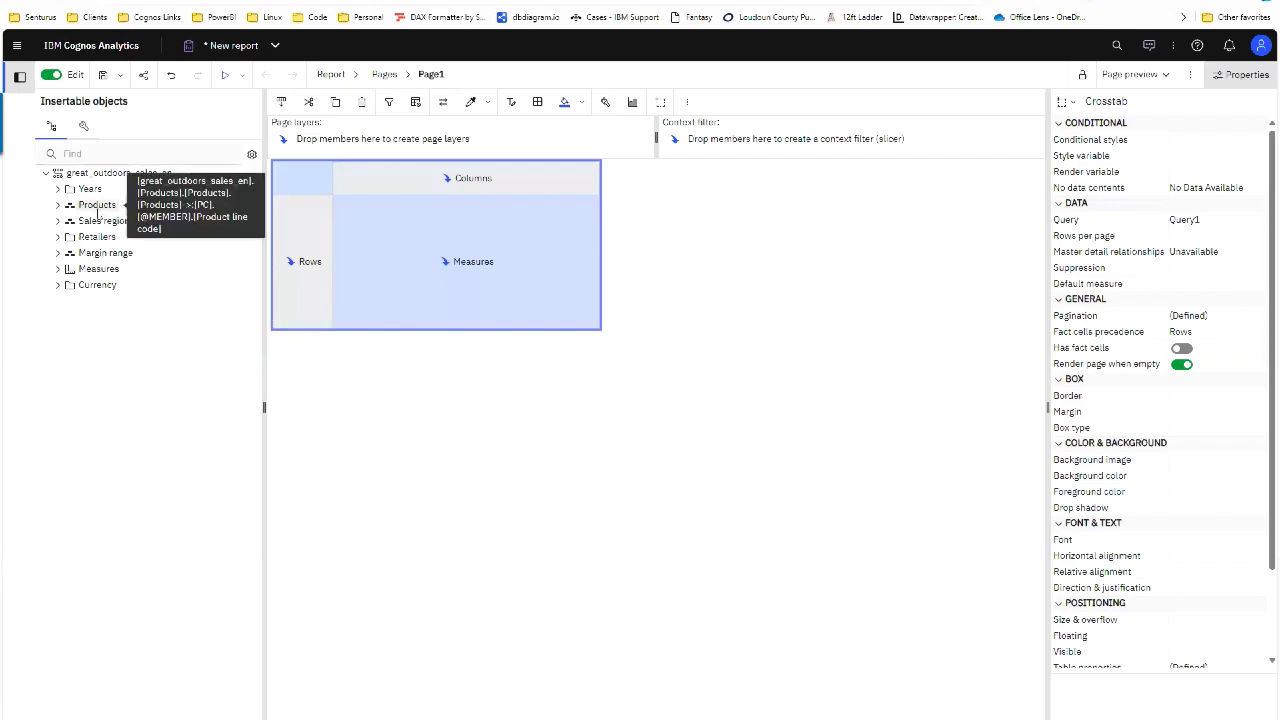
Step: Place Products on rows, Years on columns, Revenue as measure, and Americas as the context filter
{"action": "left_click_drag", "start_coordinate": [97, 207], "coordinate": [295, 285]}
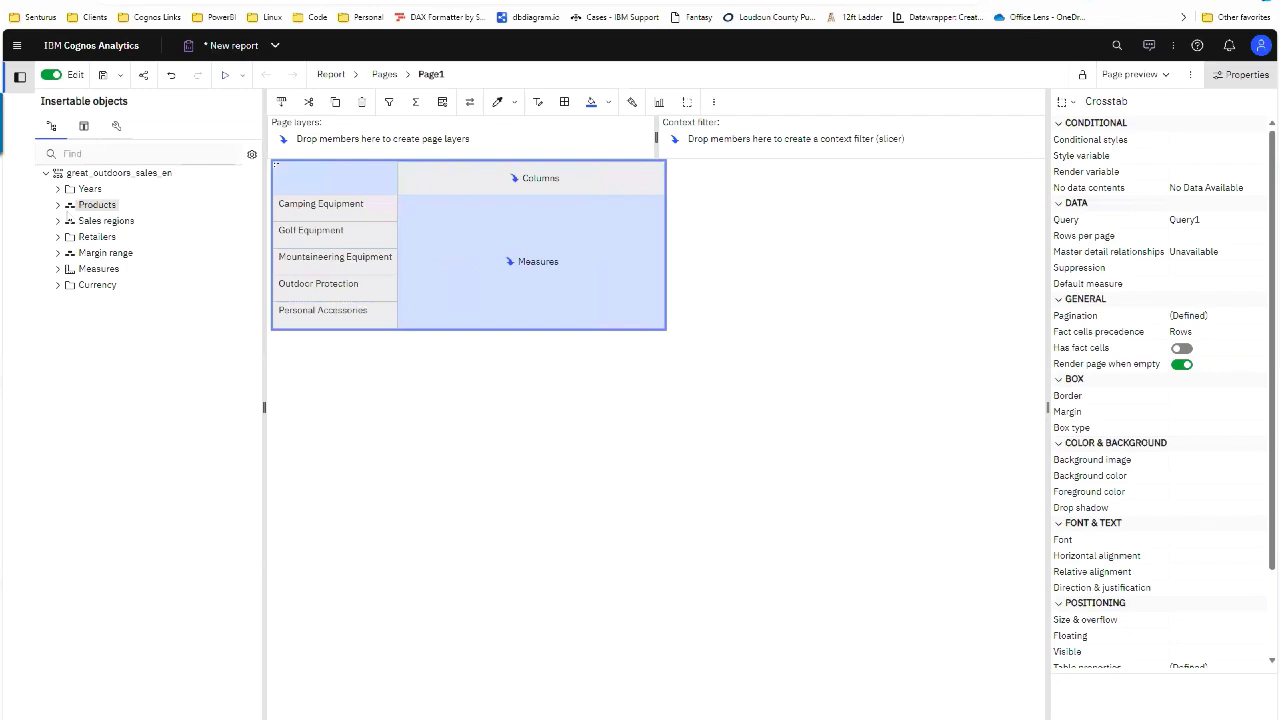
{"action": "left_click", "coordinate": [58, 189]}
{"action": "left_click_drag", "start_coordinate": [102, 205], "coordinate": [480, 176]}
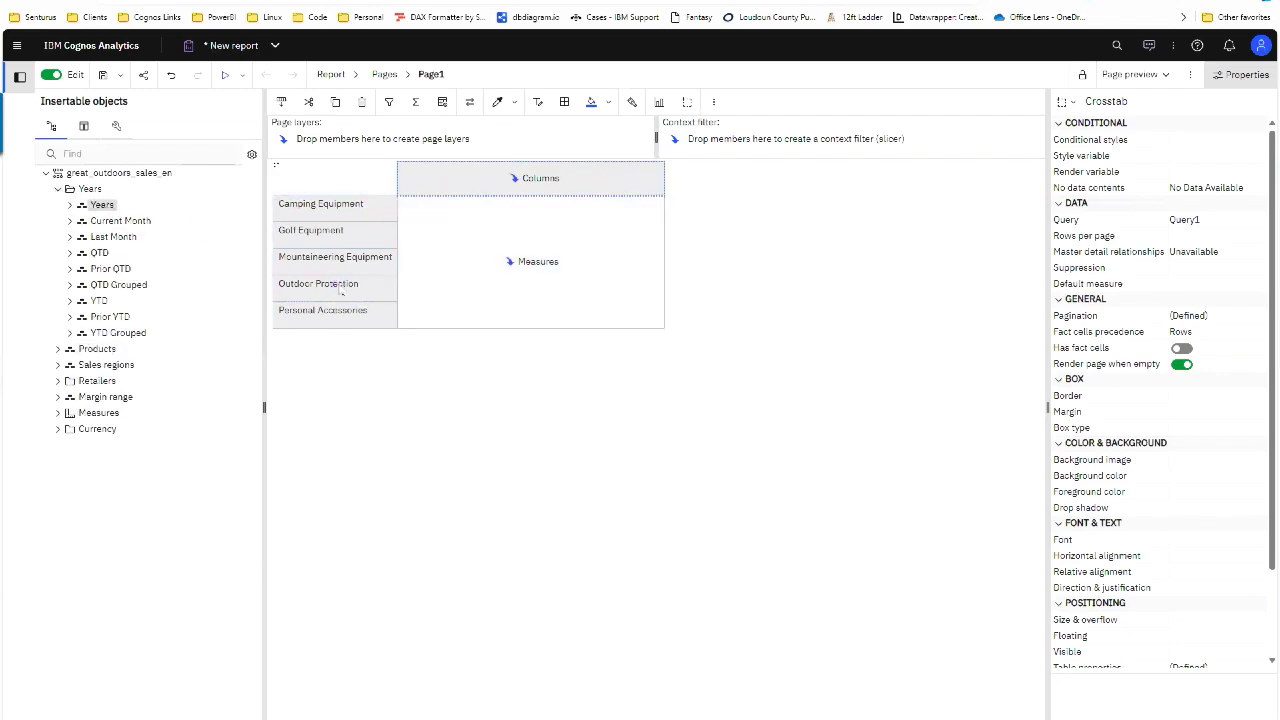
{"action": "left_click", "coordinate": [58, 413]}
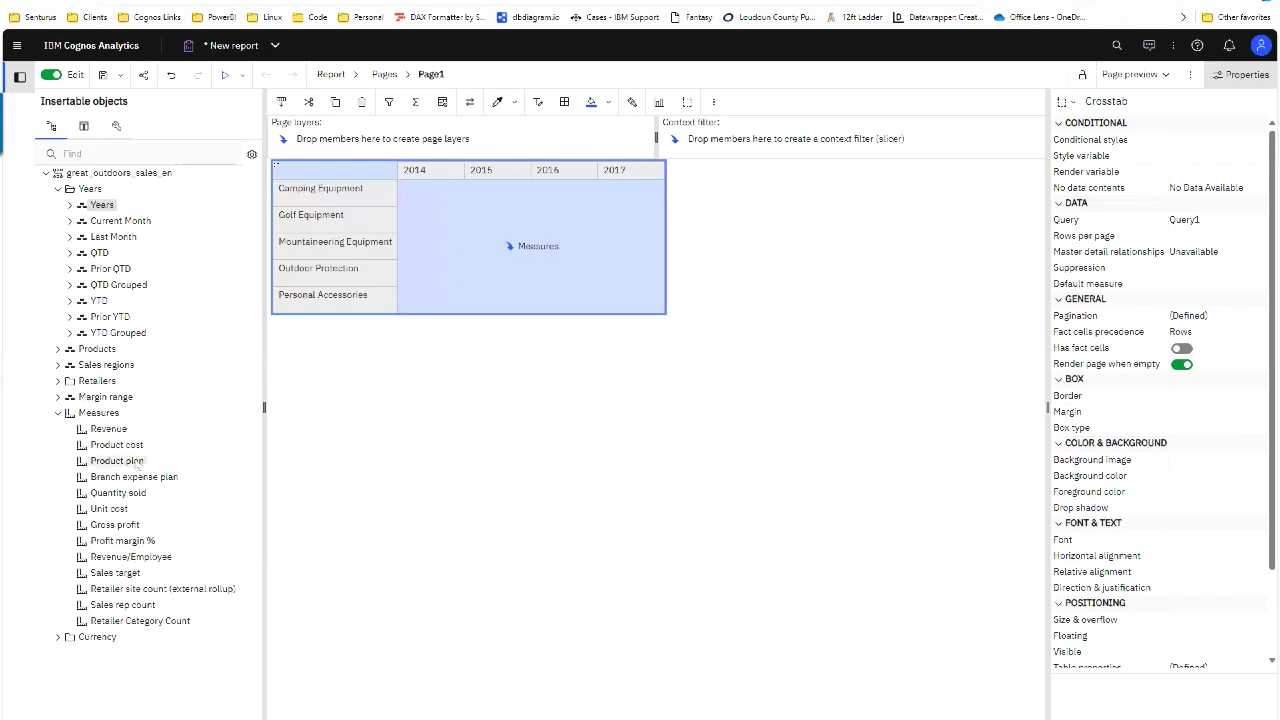
{"action": "left_click_drag", "start_coordinate": [120, 429], "coordinate": [535, 246]}
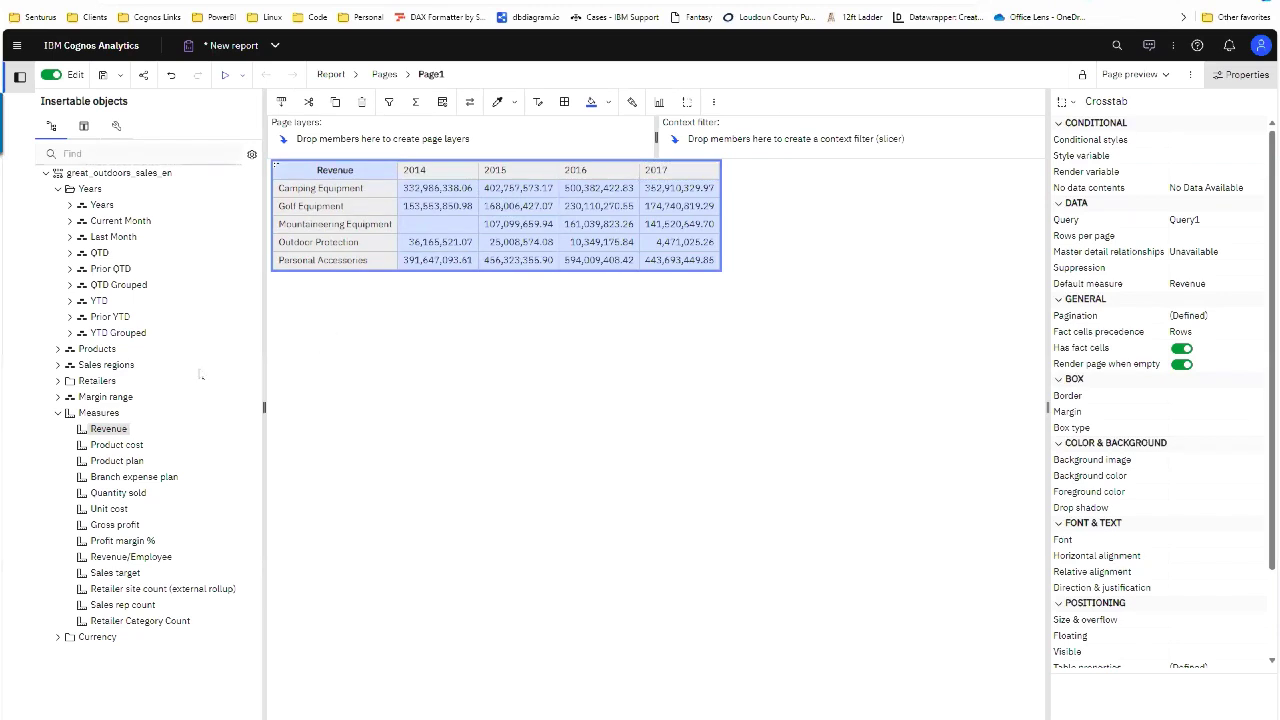
{"action": "left_click", "coordinate": [58, 364]}
{"action": "left_click_drag", "start_coordinate": [128, 392], "coordinate": [700, 140]}
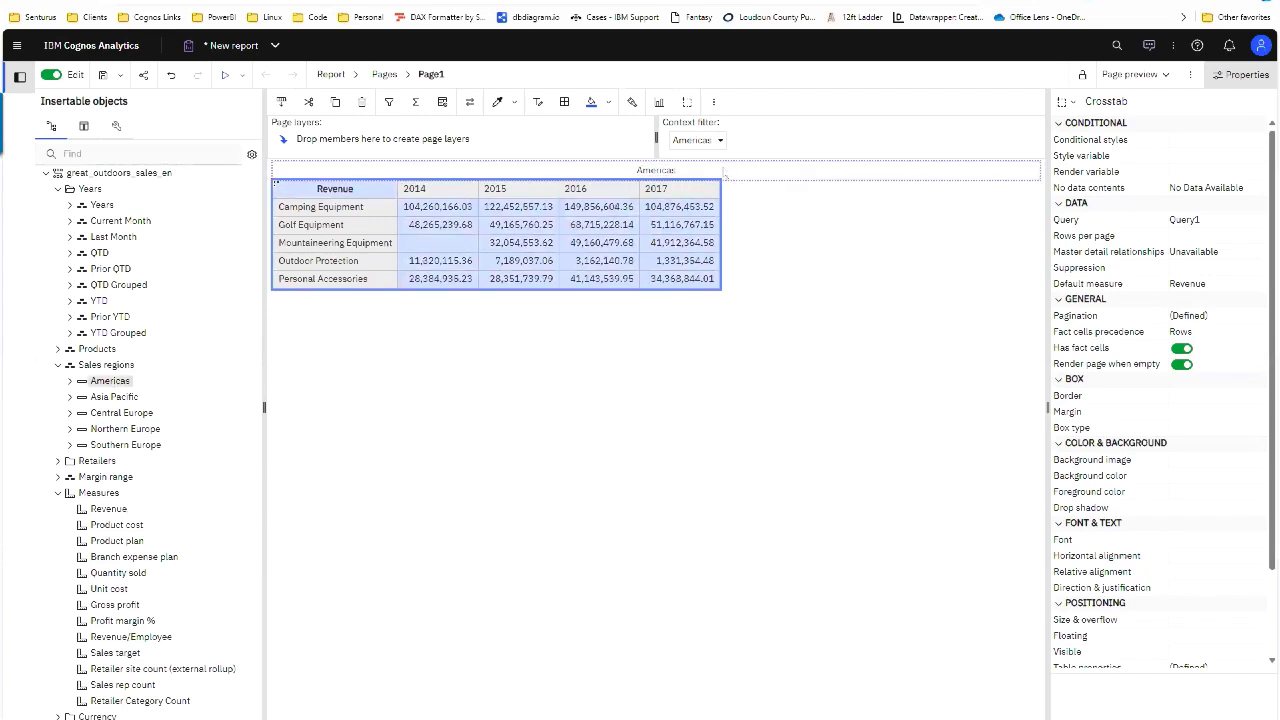
Step: Change the context filter region to Northern Europe, then to Asia Pacific
{"action": "left_click", "coordinate": [719, 141]}
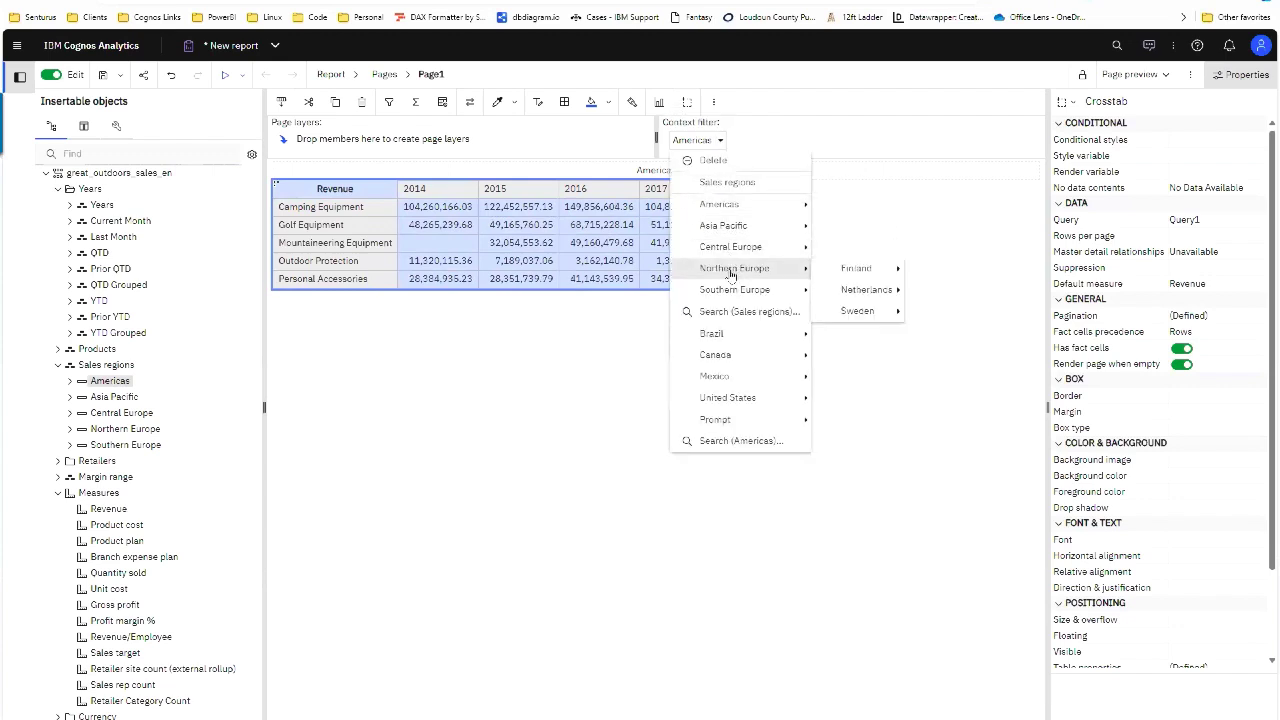
{"action": "left_click", "coordinate": [858, 270]}
{"action": "left_click", "coordinate": [750, 141]}
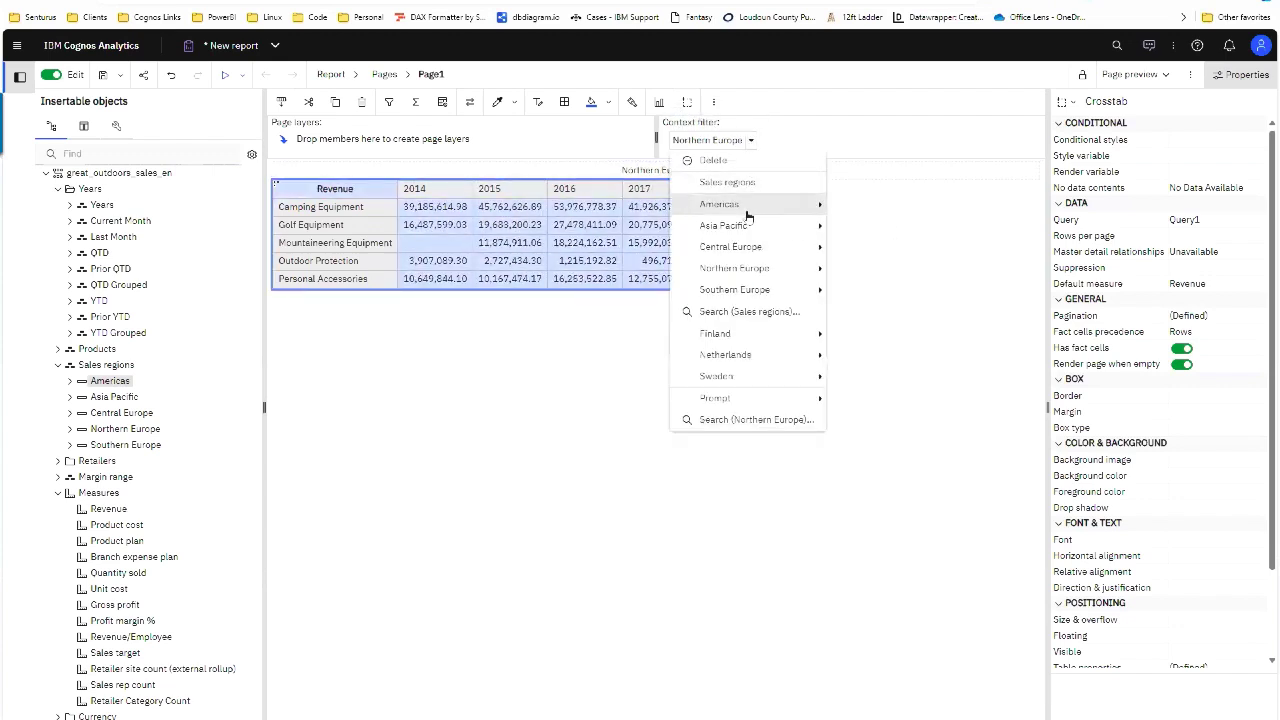
{"action": "mouse_move", "coordinate": [749, 229]}
{"action": "left_click", "coordinate": [851, 206]}
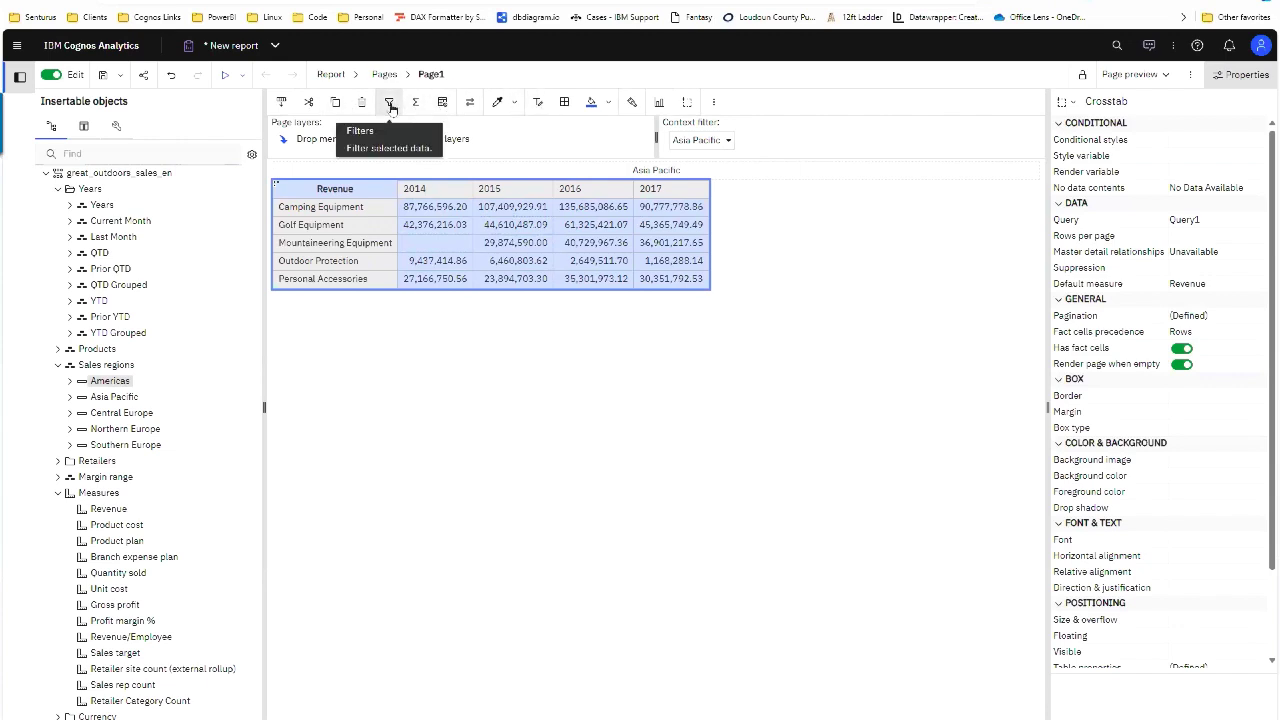
Step: Add product types under each product line with Next Level Down
{"action": "left_click", "coordinate": [374, 210]}
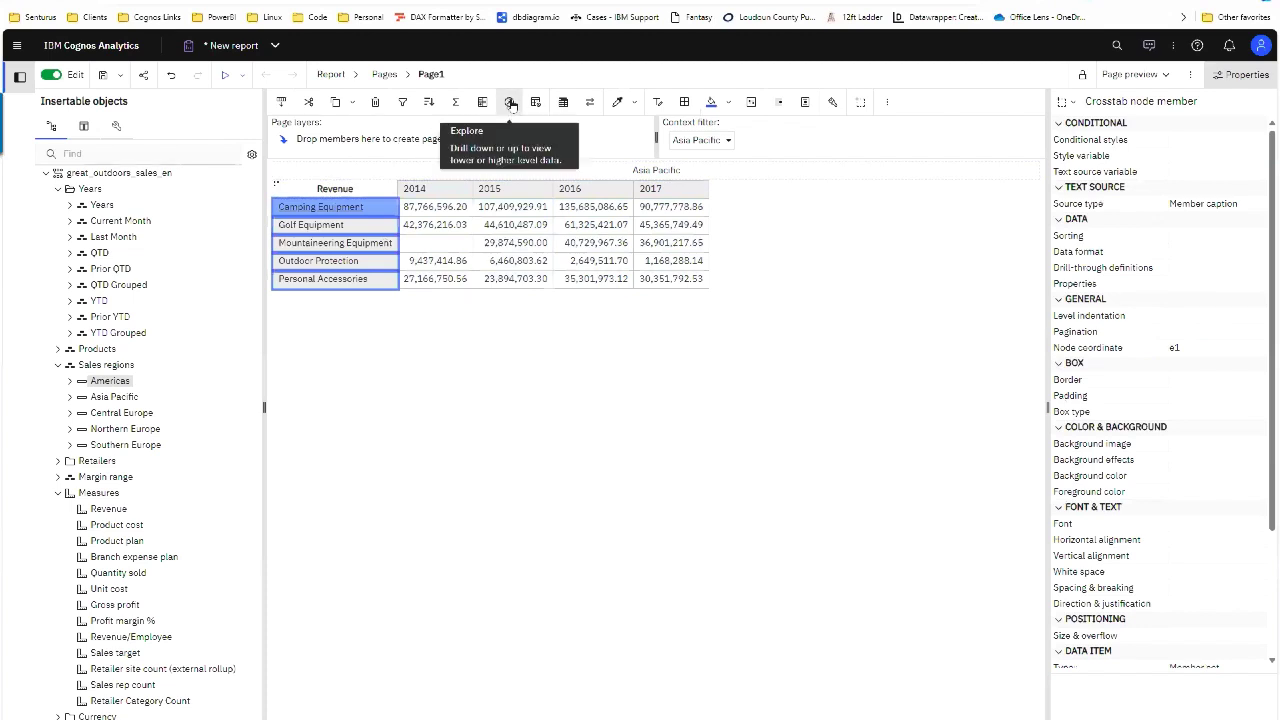
{"action": "left_click", "coordinate": [512, 105]}
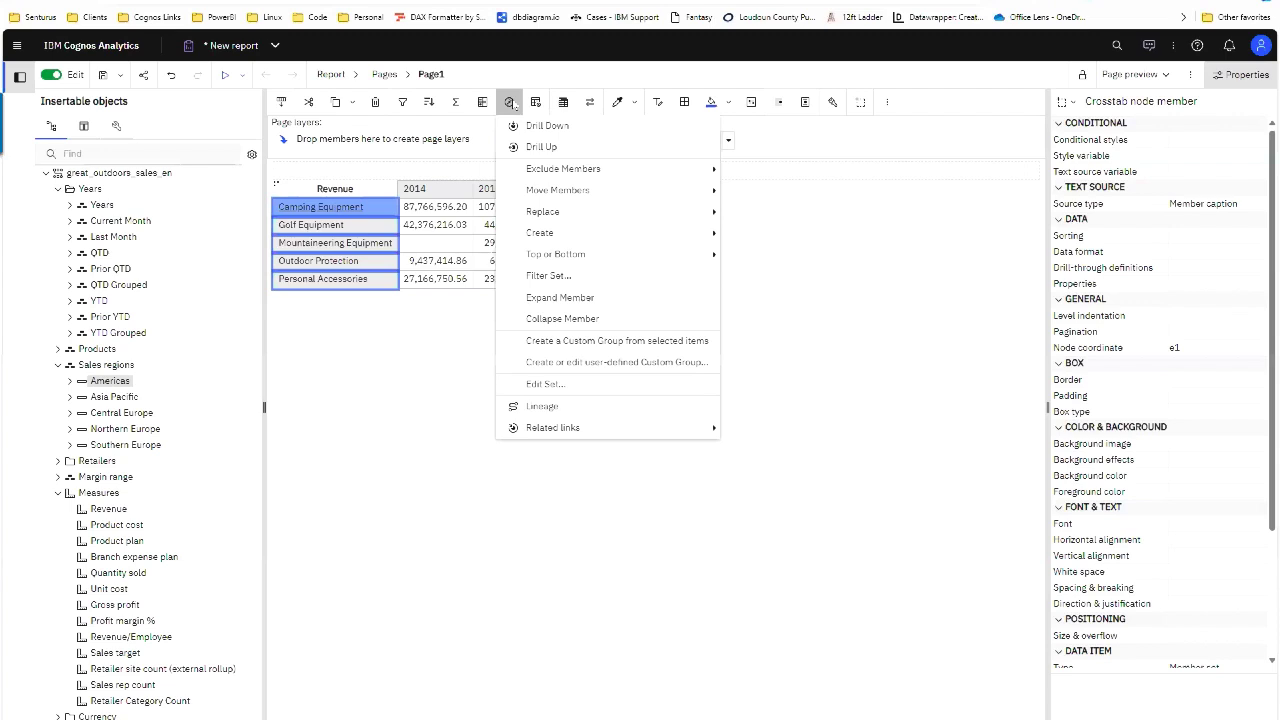
{"action": "mouse_move", "coordinate": [603, 234]}
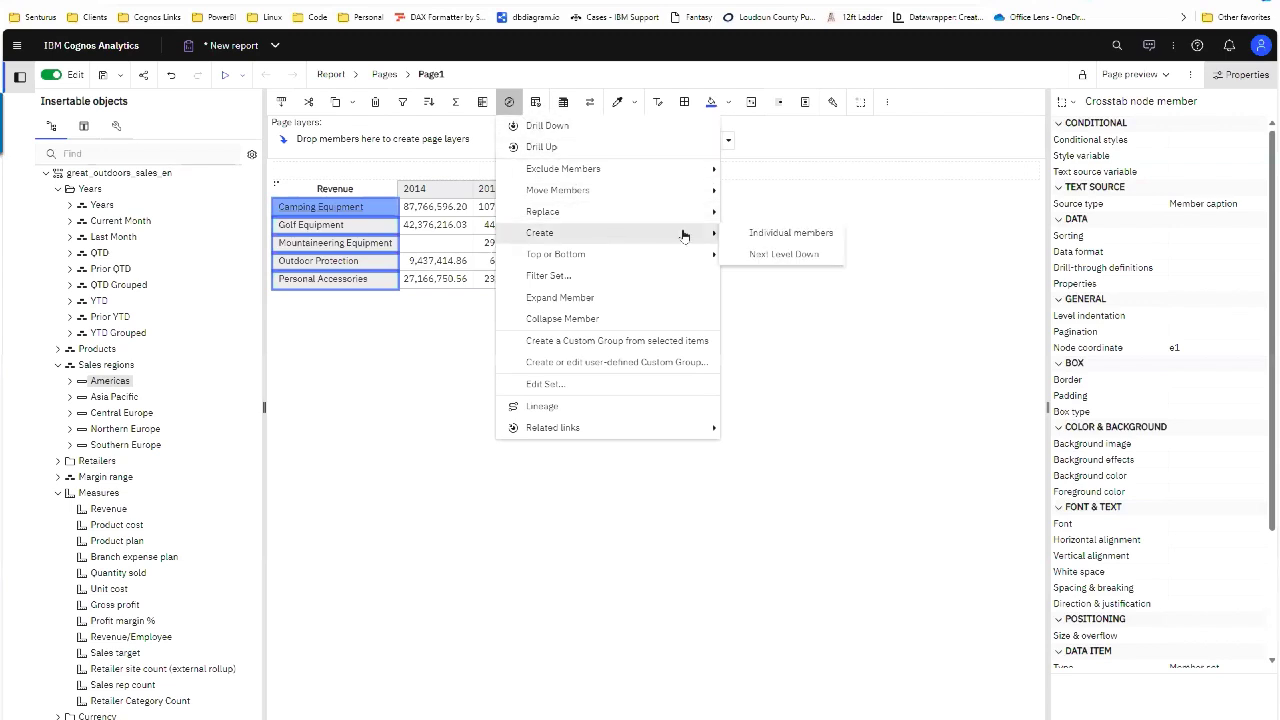
{"action": "left_click", "coordinate": [795, 258]}
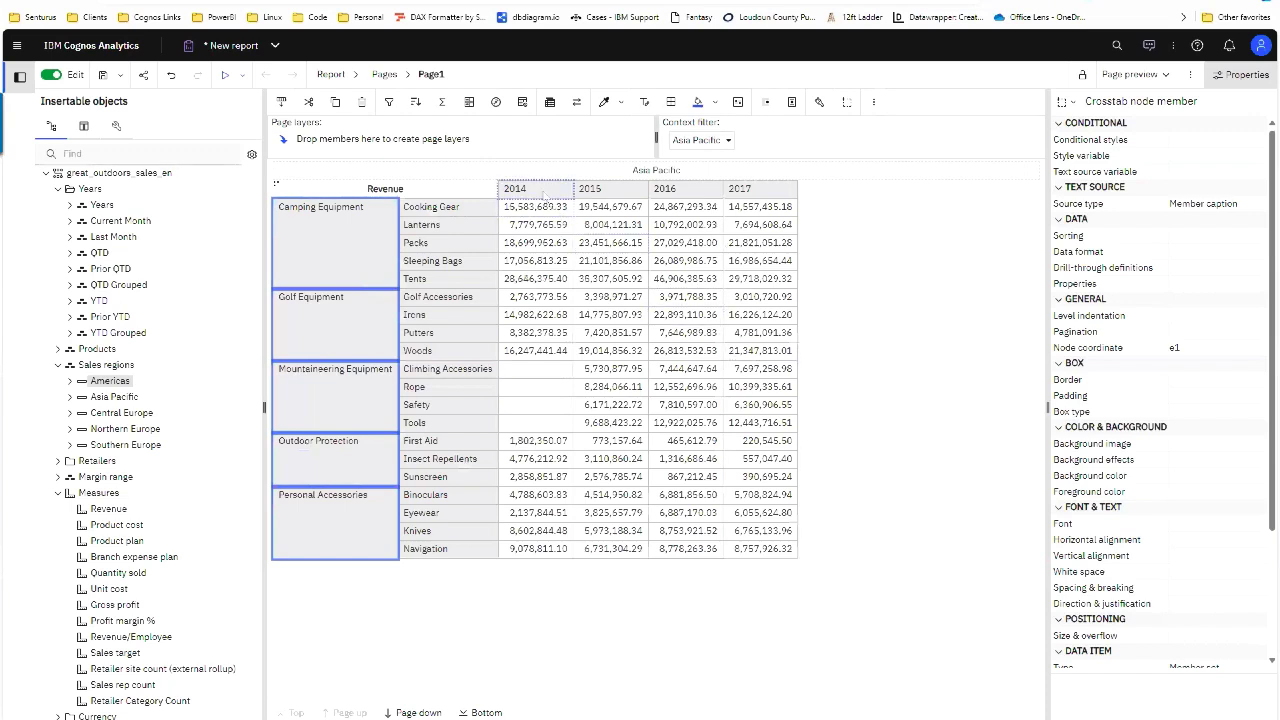
Step: Break each year column into quarters with Next Level Down
{"action": "left_click", "coordinate": [545, 192]}
{"action": "left_click", "coordinate": [507, 104]}
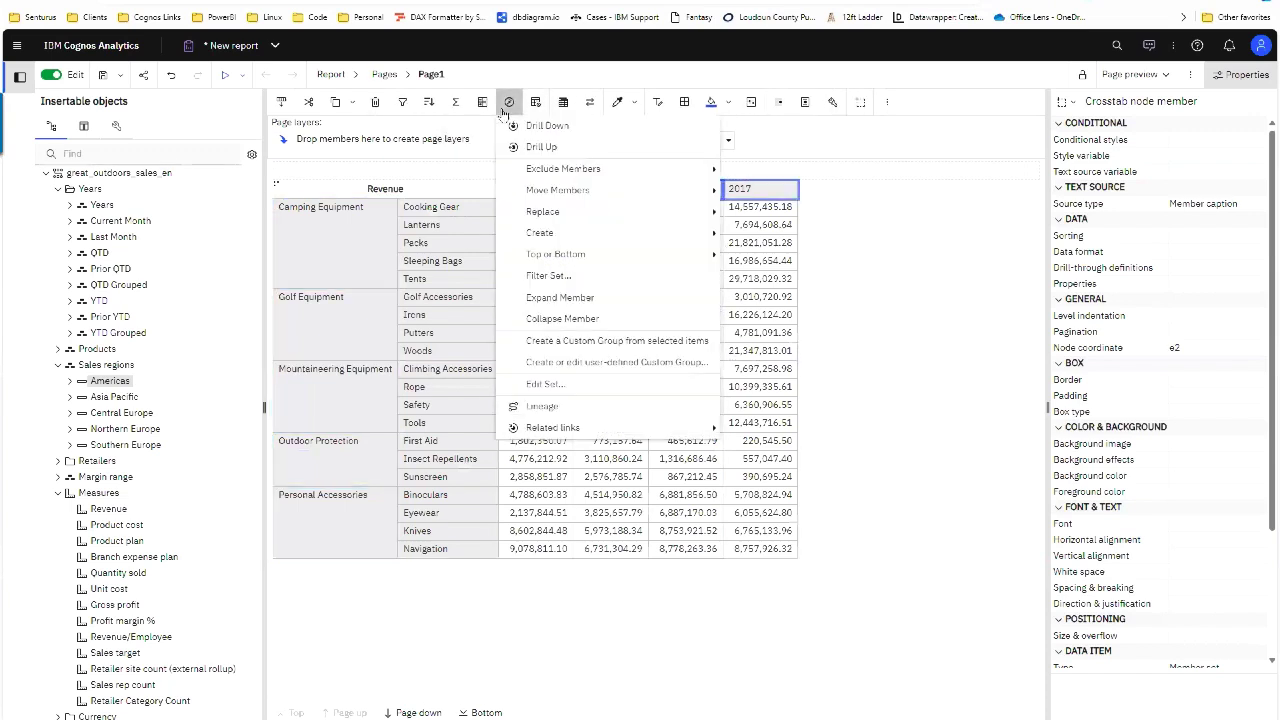
{"action": "mouse_move", "coordinate": [624, 167]}
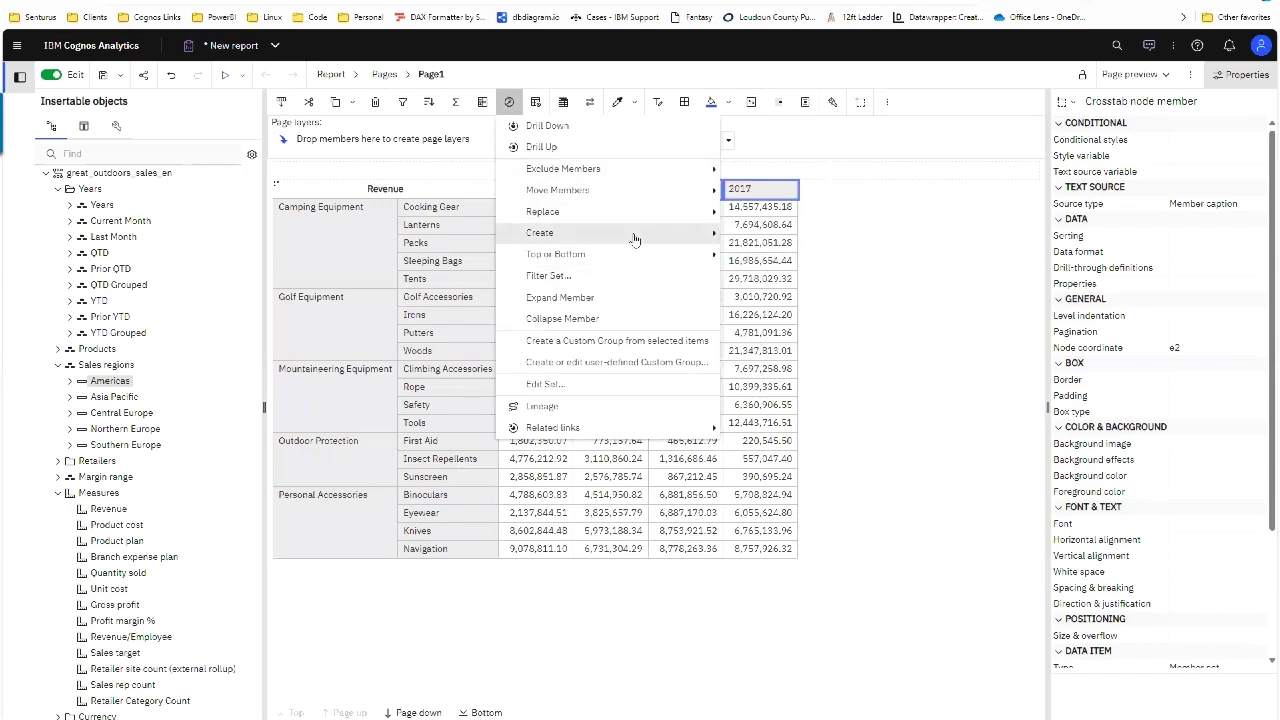
{"action": "mouse_move", "coordinate": [634, 238]}
{"action": "left_click", "coordinate": [788, 254]}
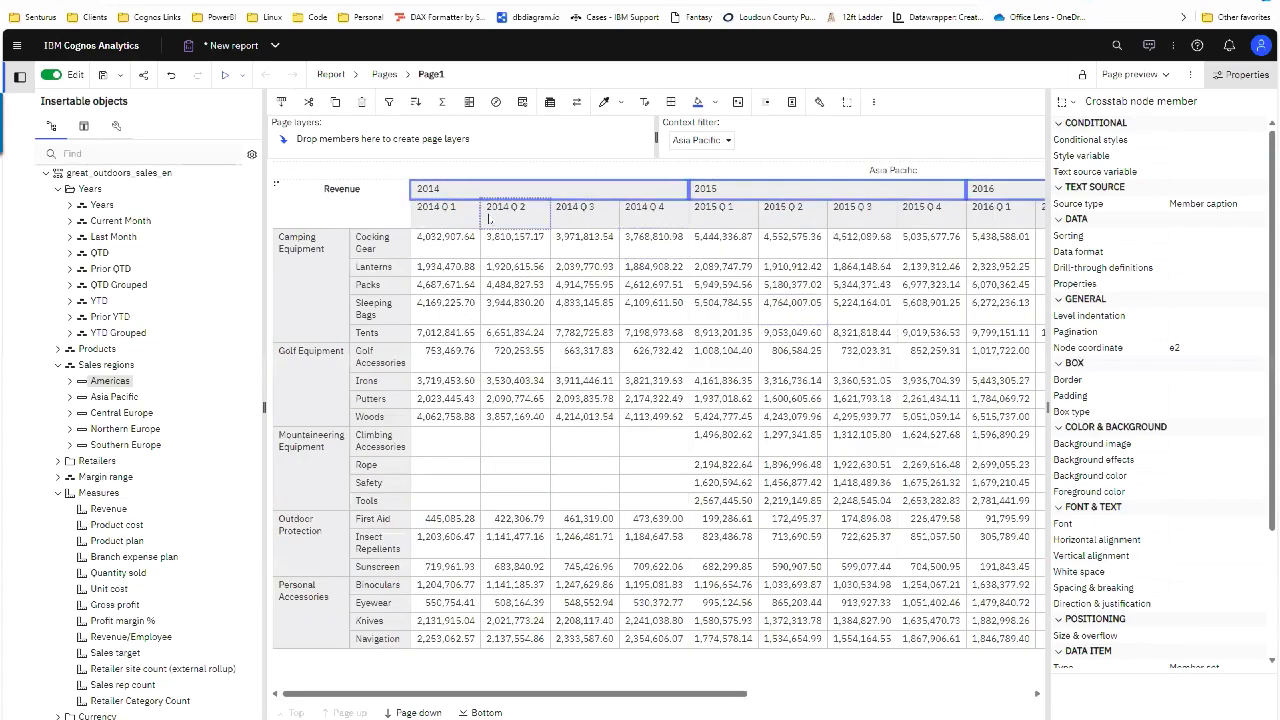
Step: Drill Cooking Gear down to its individual TrailChef products
{"action": "left_click", "coordinate": [365, 248]}
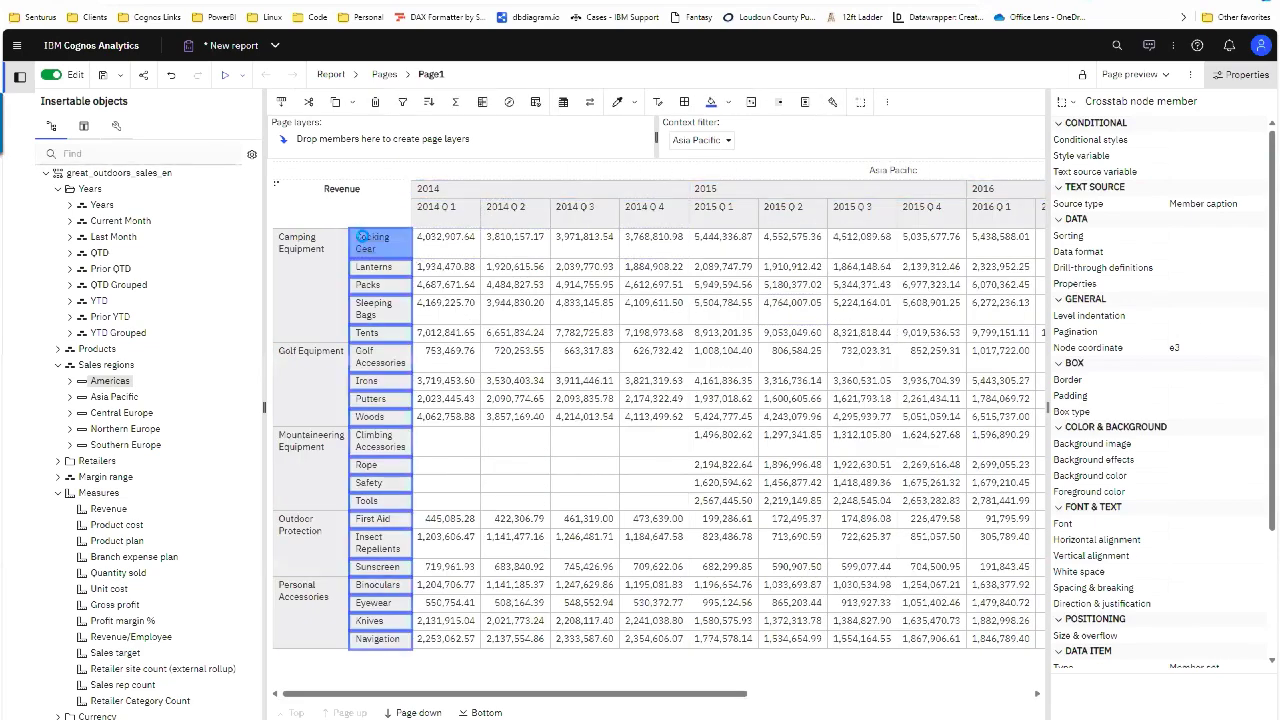
{"action": "double_click", "coordinate": [365, 248]}
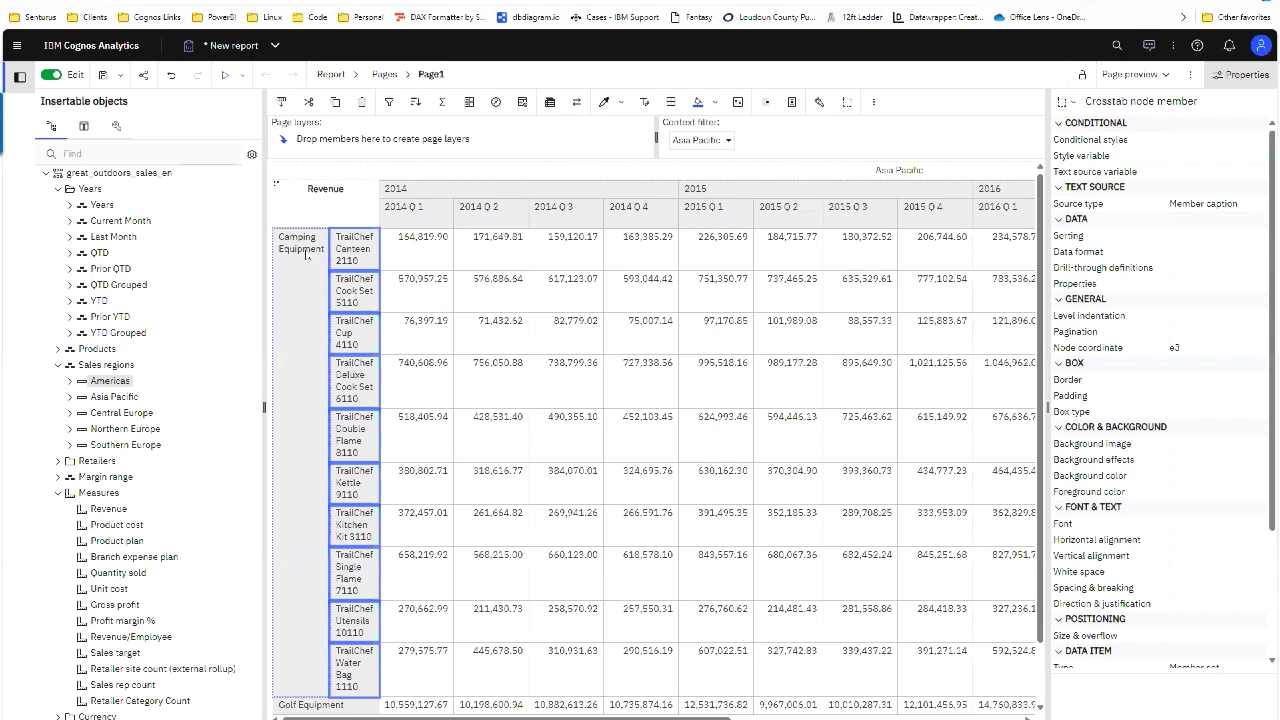
{"action": "left_click", "coordinate": [297, 252]}
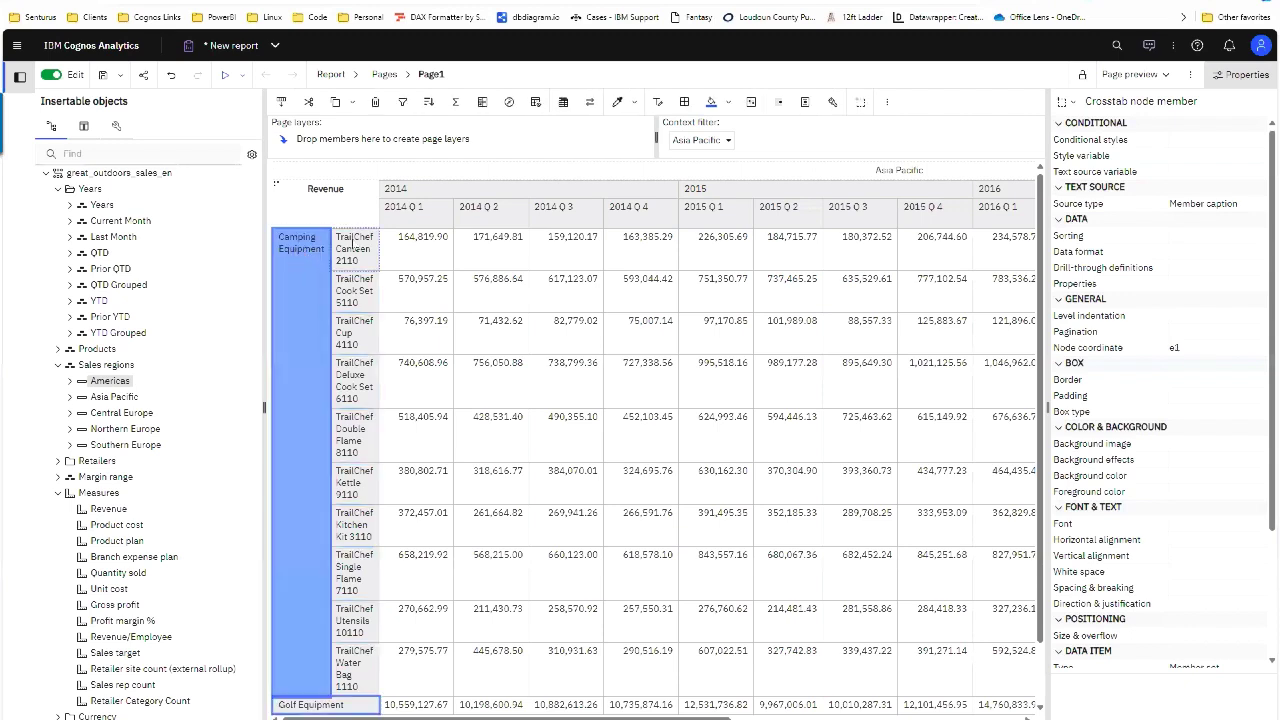
{"action": "key", "text": "alt+Tab"}
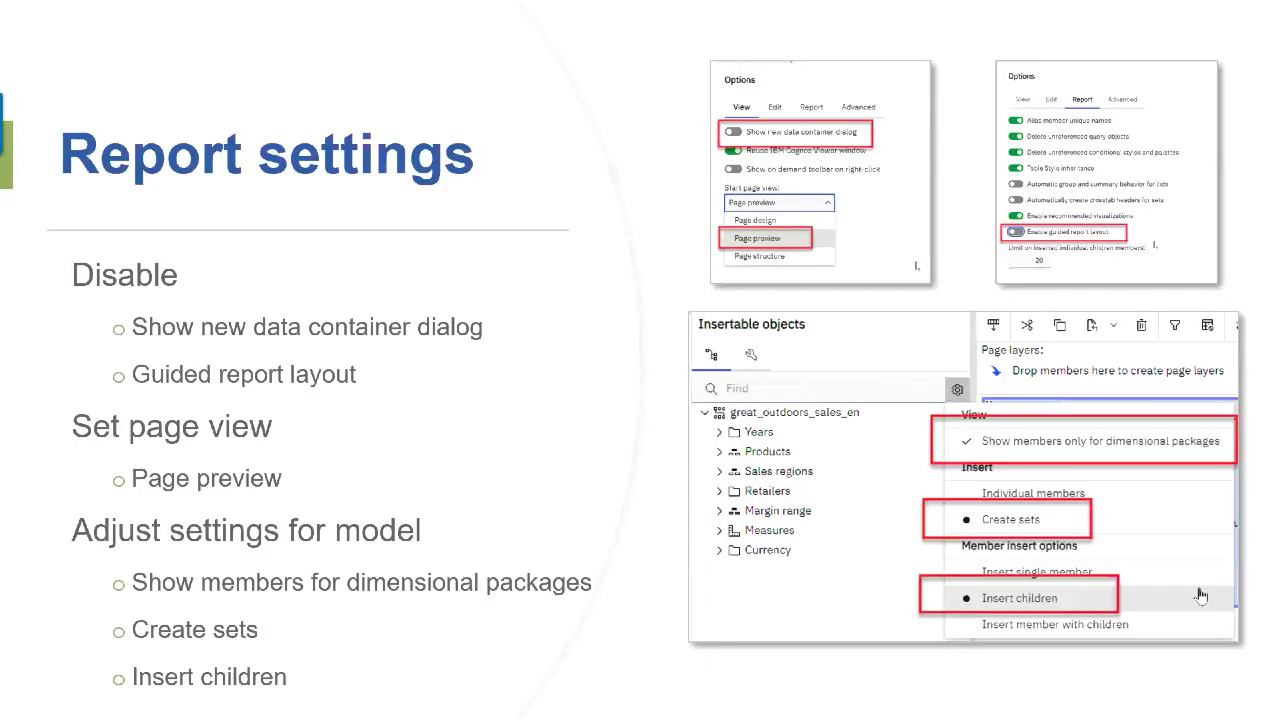
{"action": "key", "text": "Right"}
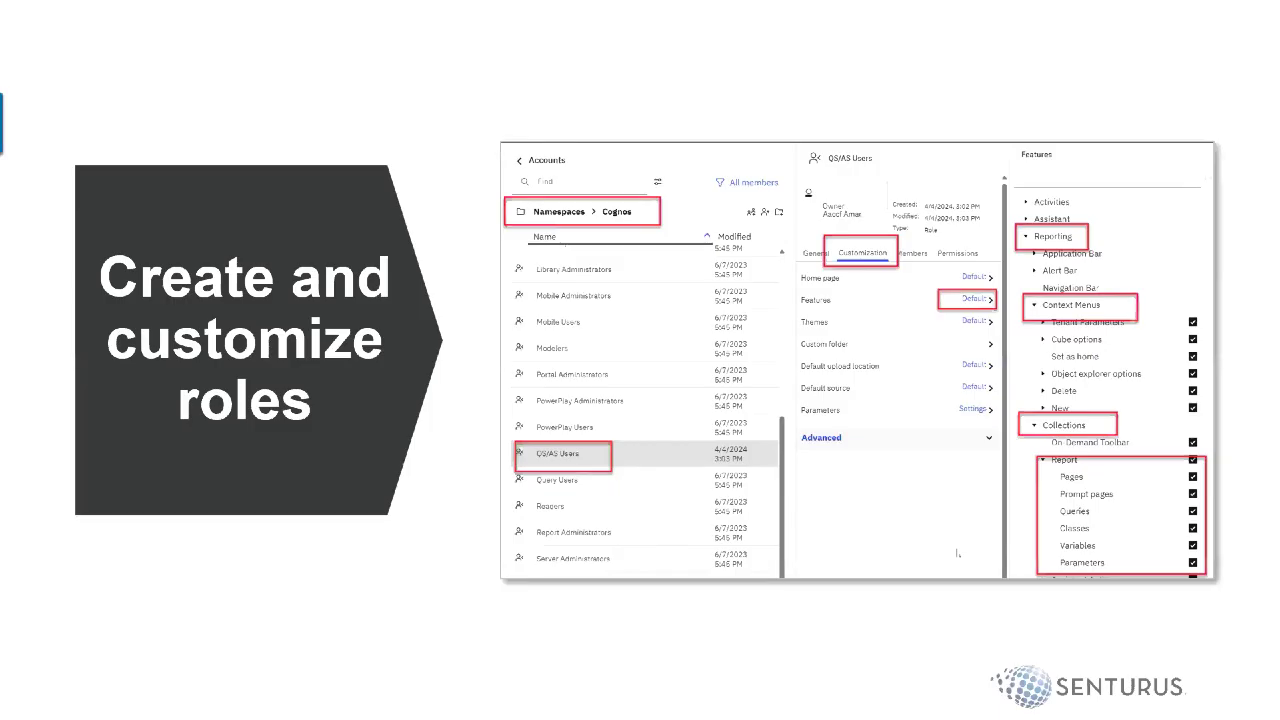
{"action": "key", "text": "Left"}
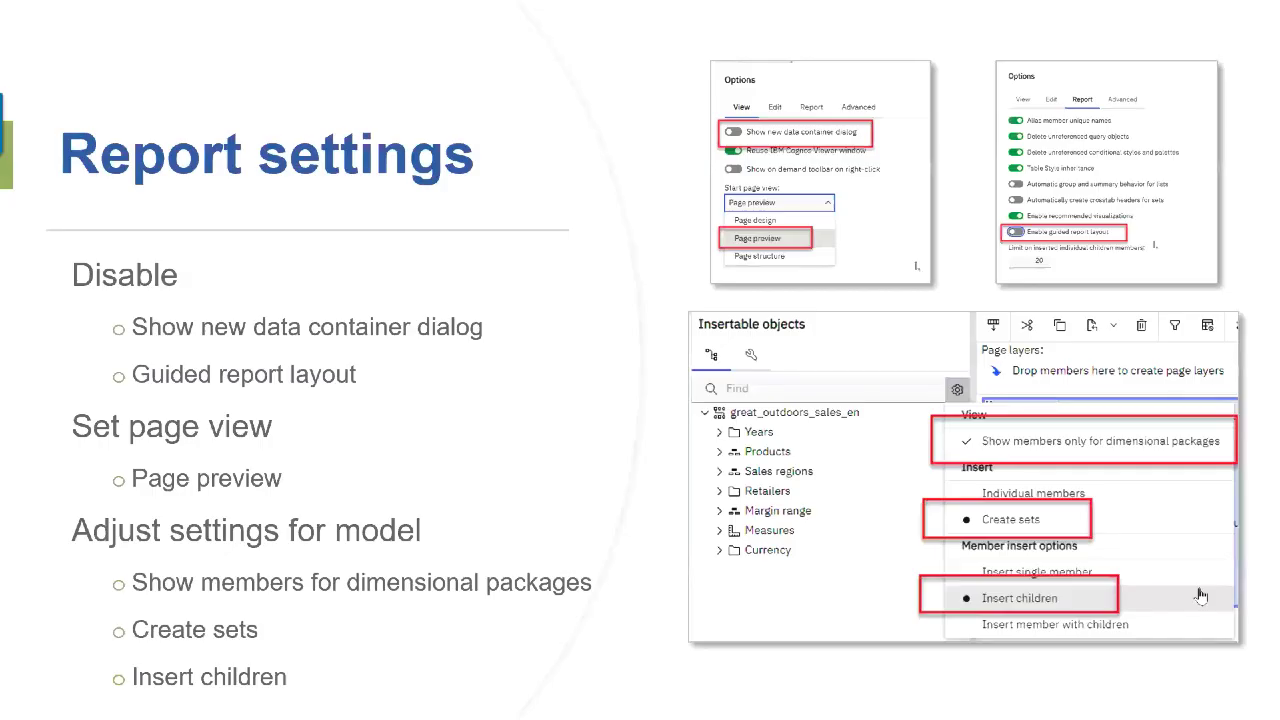
{"action": "key", "text": "Right"}
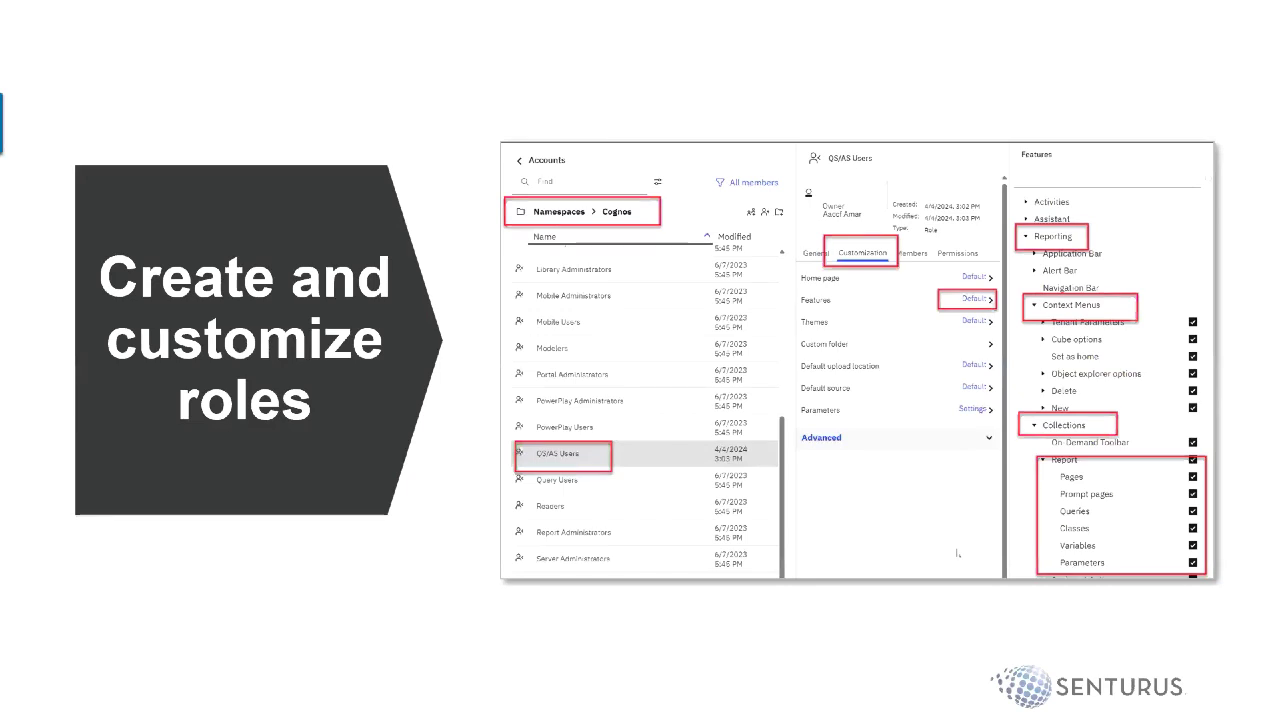
{"action": "key", "text": "alt+Tab"}
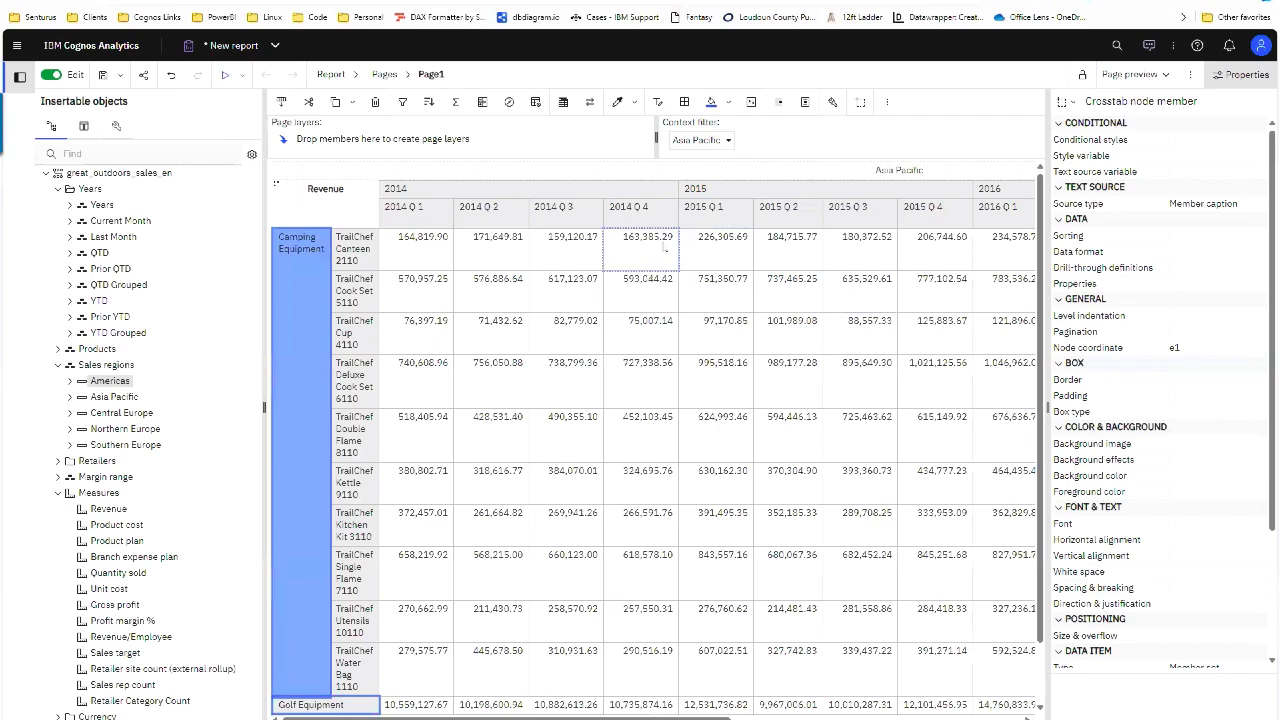
Step: Open and close the Report breadcrumb menu, then switch to the 'Create and customize roles' slide
{"action": "left_click", "coordinate": [350, 75]}
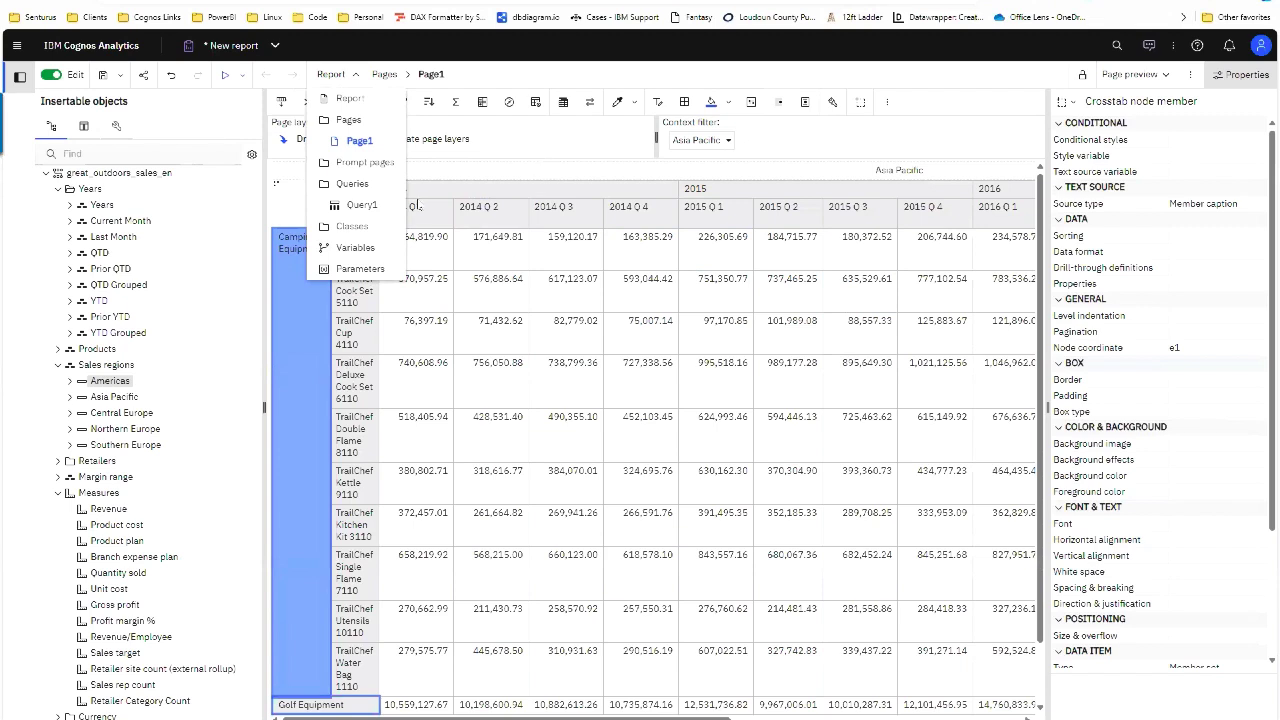
{"action": "left_click", "coordinate": [506, 166]}
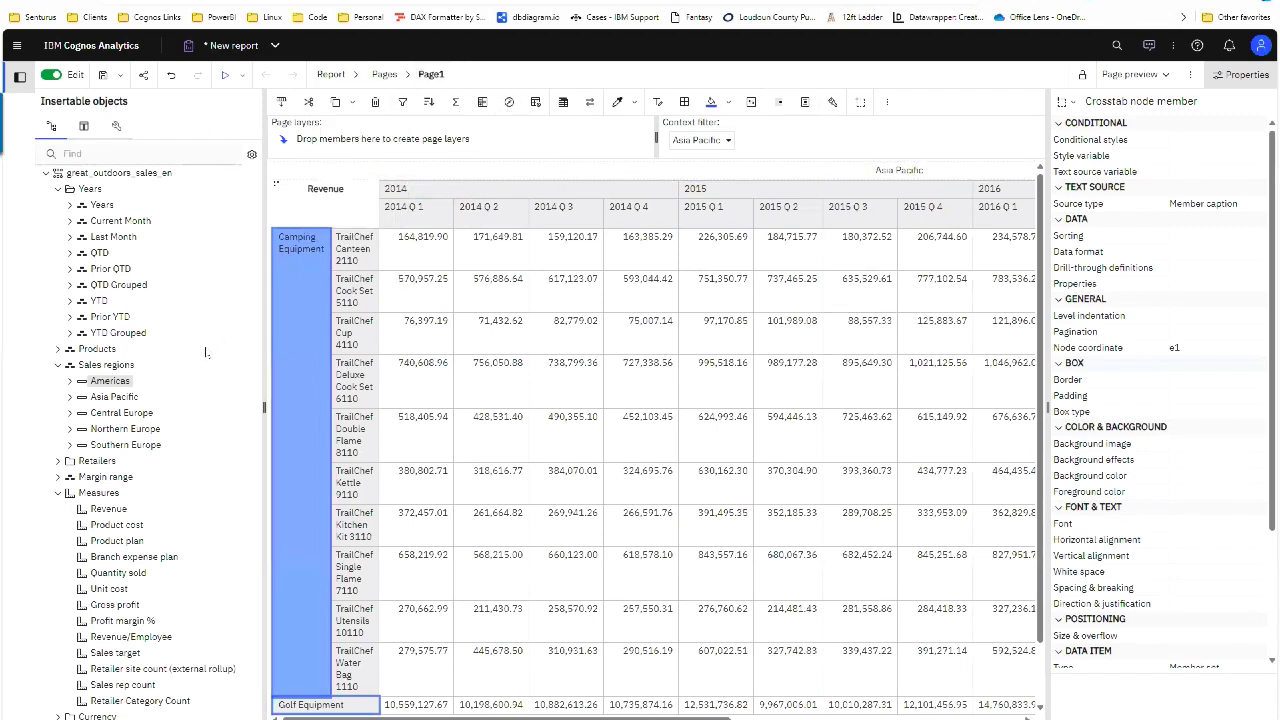
{"action": "key", "text": "alt+Tab"}
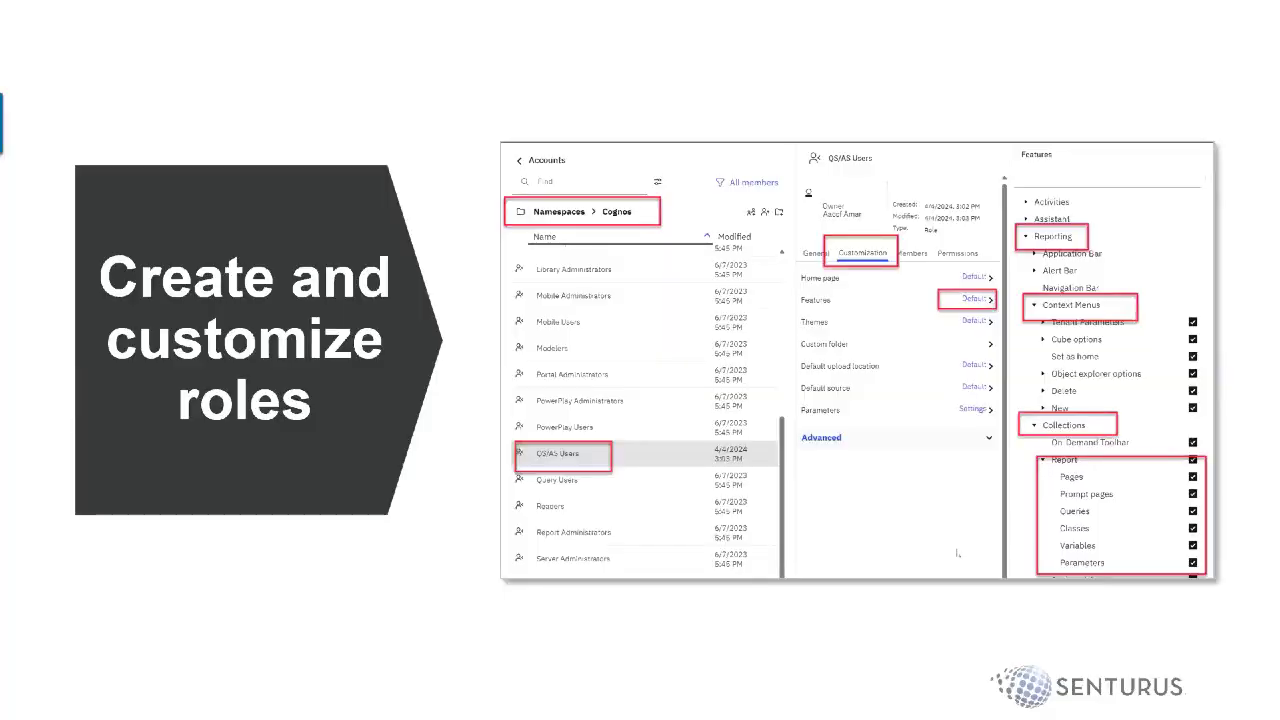
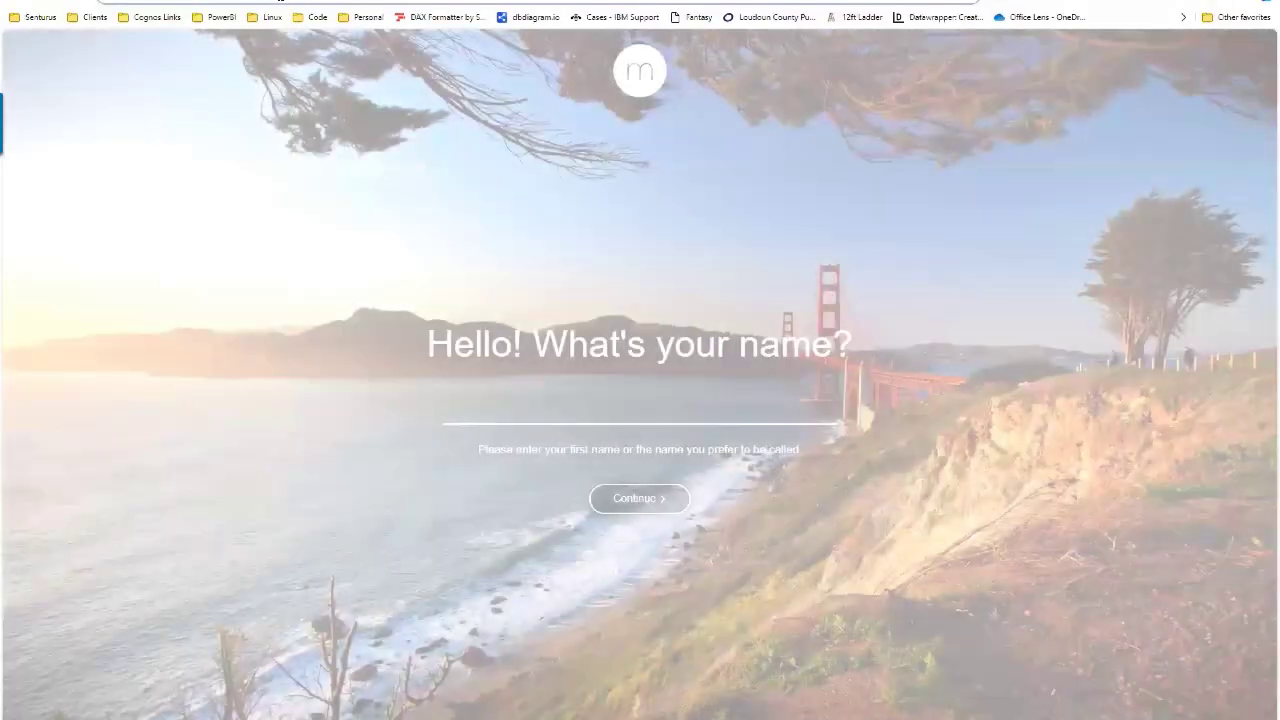
Step: Go to cognos.senturus.net/ibmcognos12 and sign in through the OpenLD namespace with the user ID and password
{"action": "type", "text": "cognos.senturus.net/ibmcognos12"}
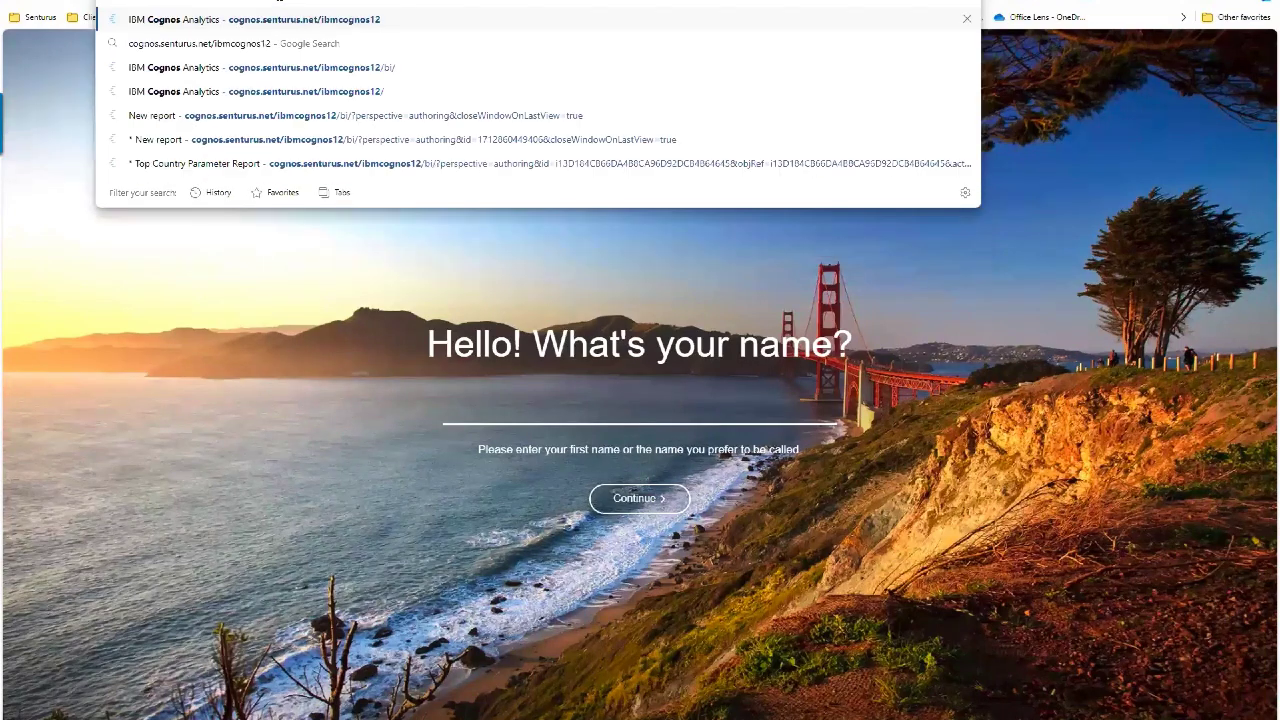
{"action": "key", "text": "Return"}
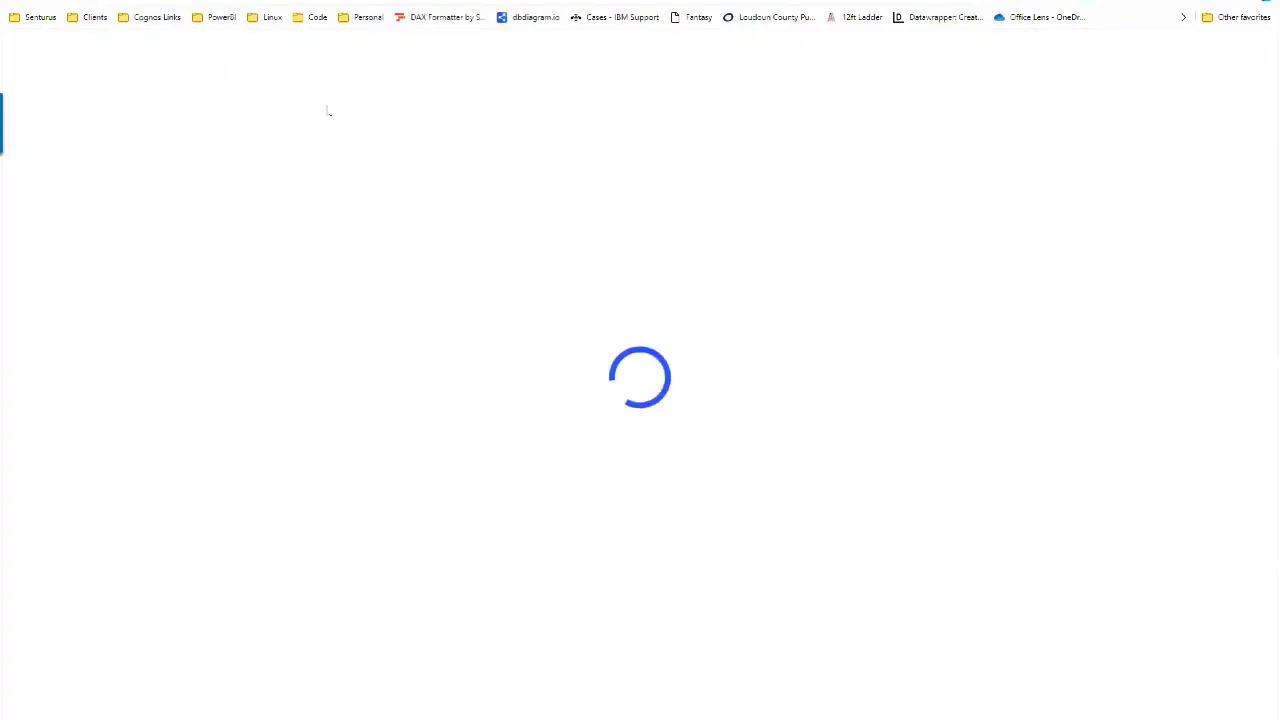
{"action": "left_click", "coordinate": [189, 173]}
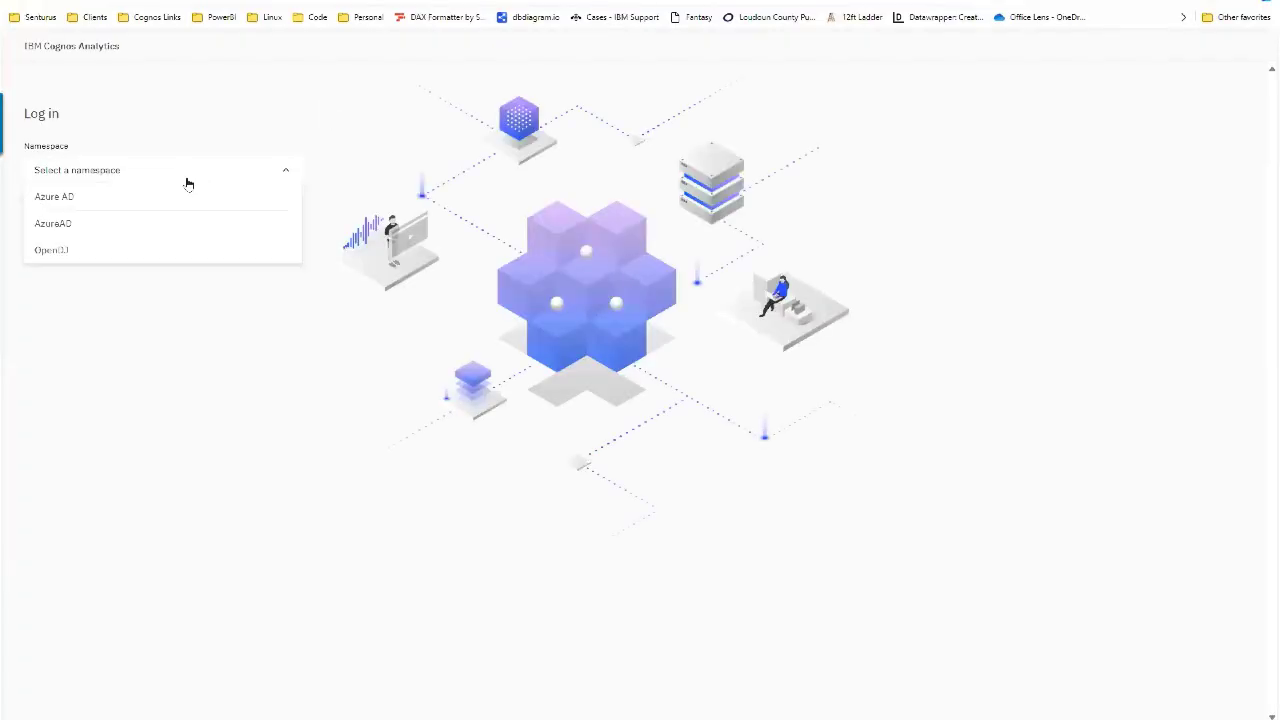
{"action": "left_click", "coordinate": [166, 250]}
{"action": "left_click", "coordinate": [126, 224]}
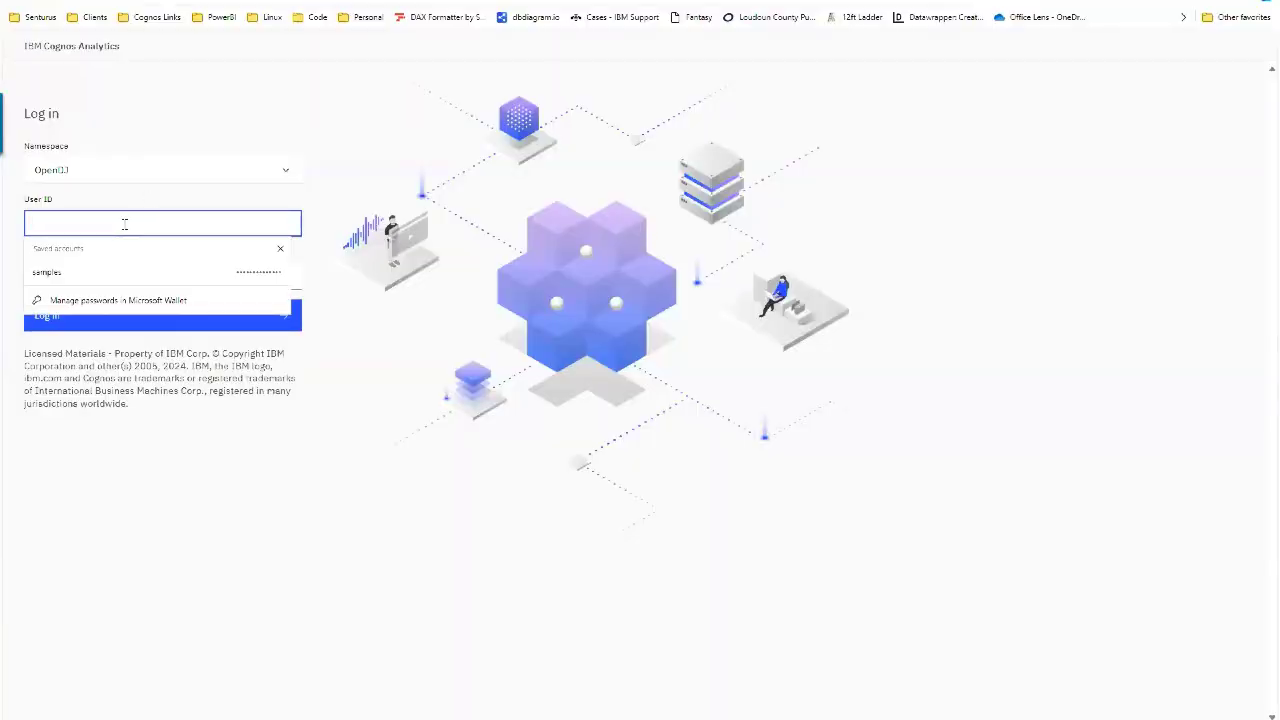
{"action": "type", "text": "user1"}
{"action": "key", "text": "Tab"}
{"action": "type", "text": "•••"}
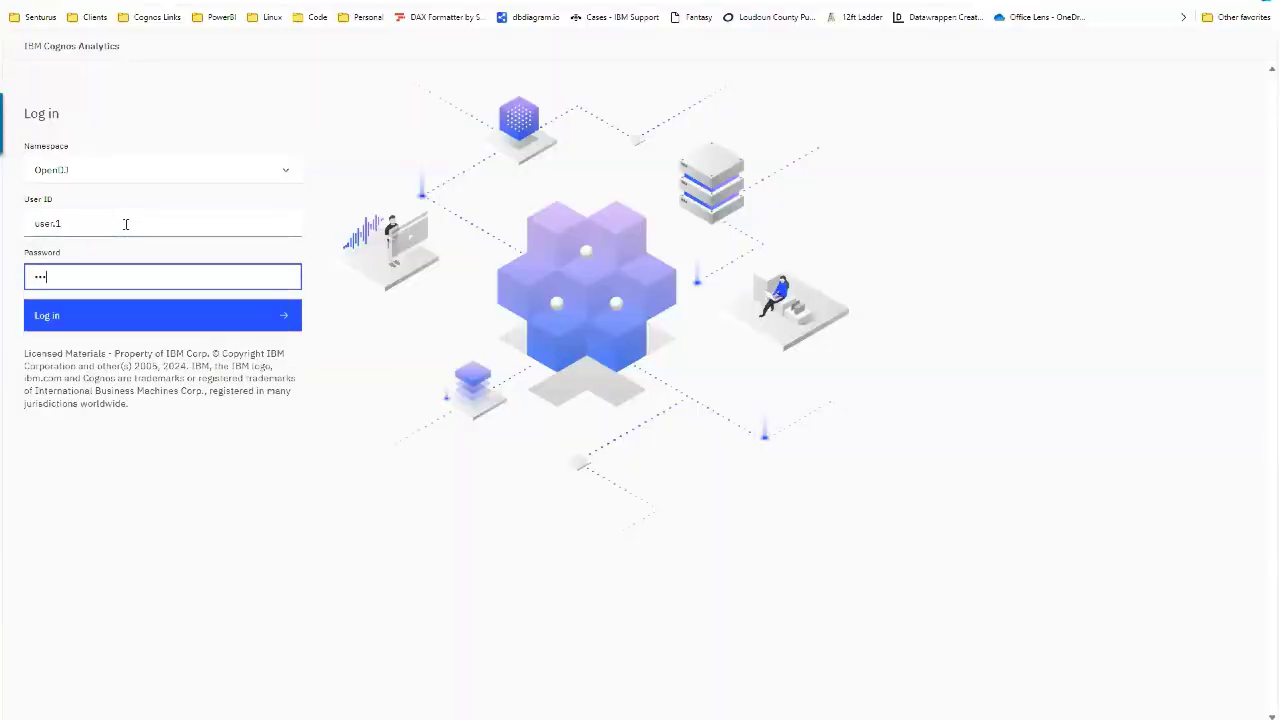
{"action": "key", "text": "Return"}
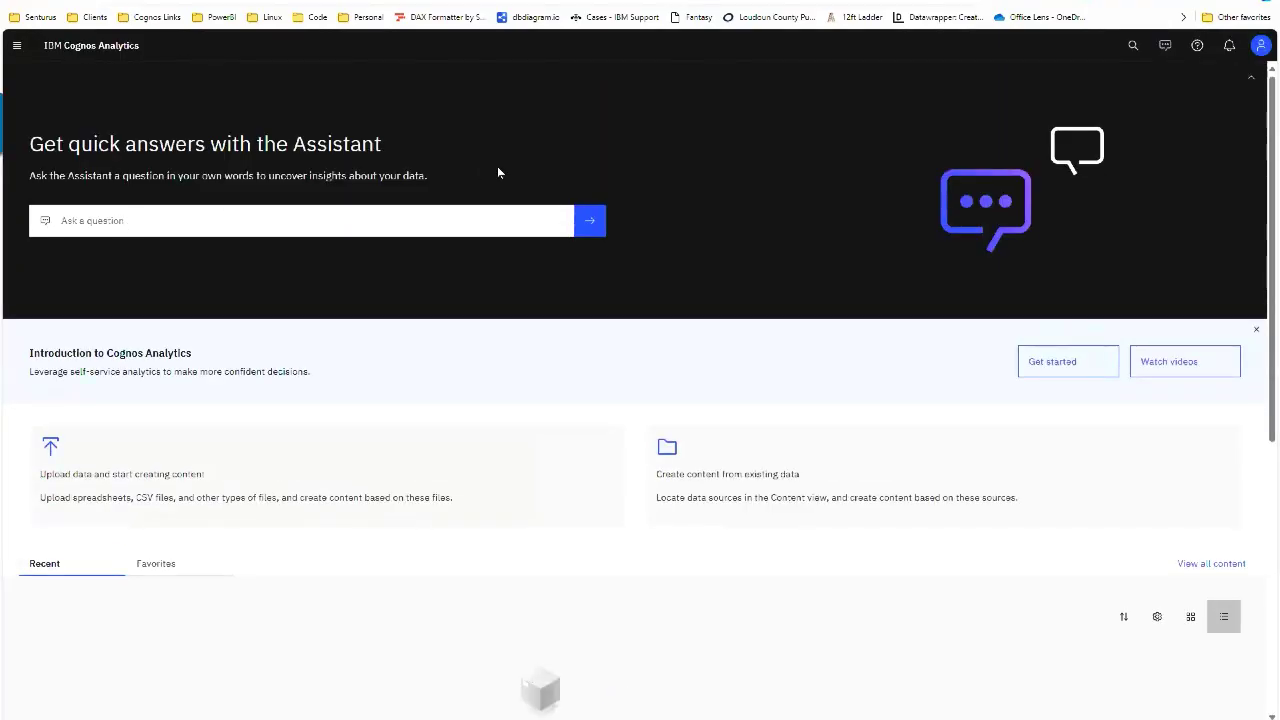
Step: Check the account's groups and roles, including OS/AS Users, under Profile and settings
{"action": "left_click", "coordinate": [1261, 45]}
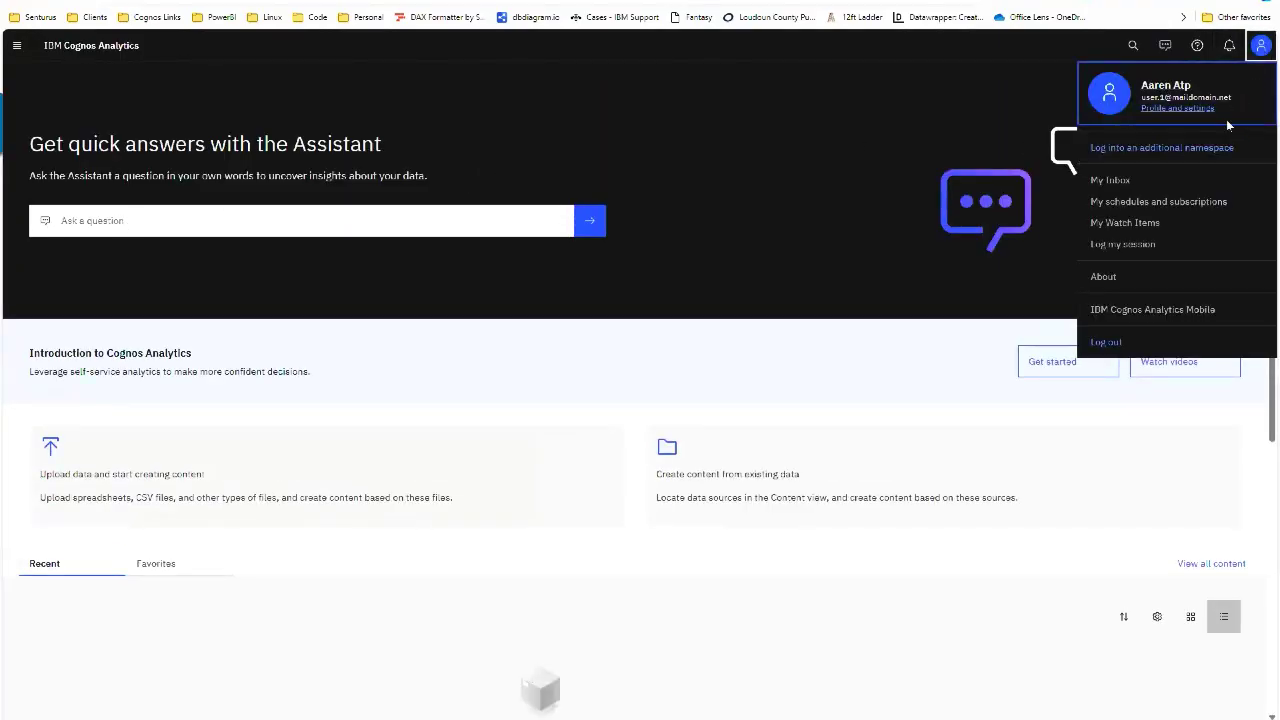
{"action": "left_click", "coordinate": [1190, 108]}
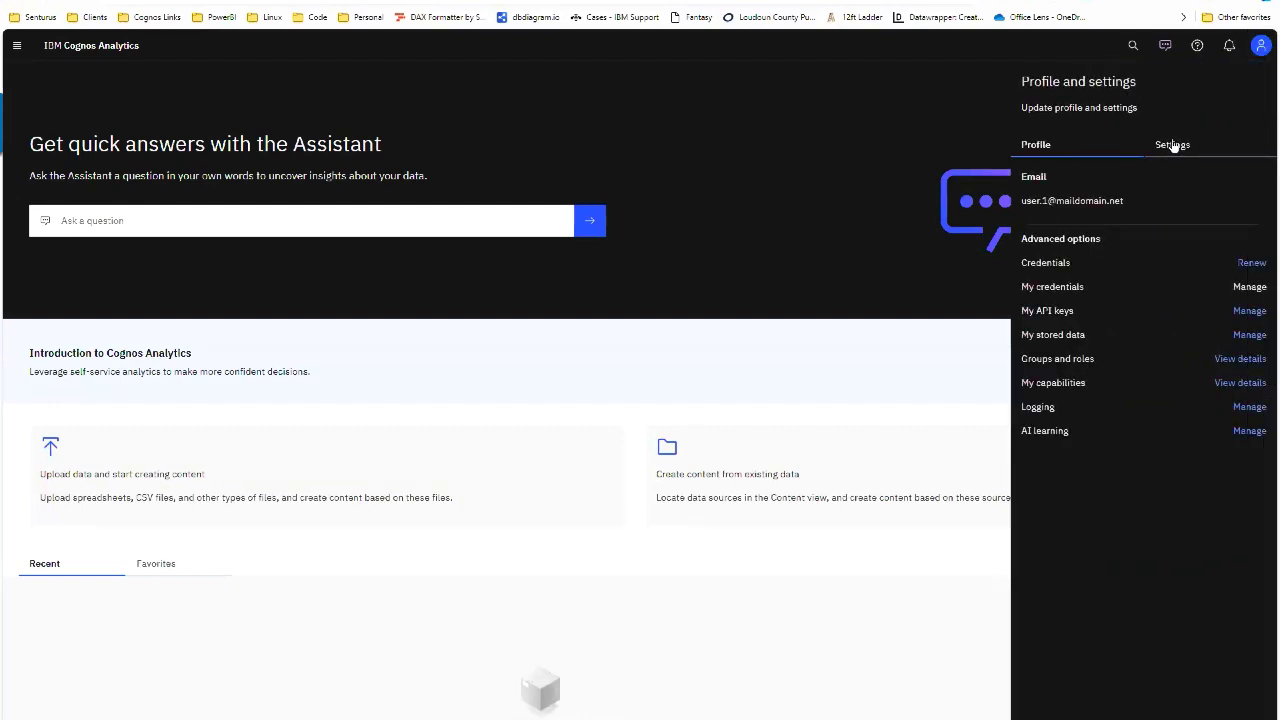
{"action": "left_click", "coordinate": [1232, 359]}
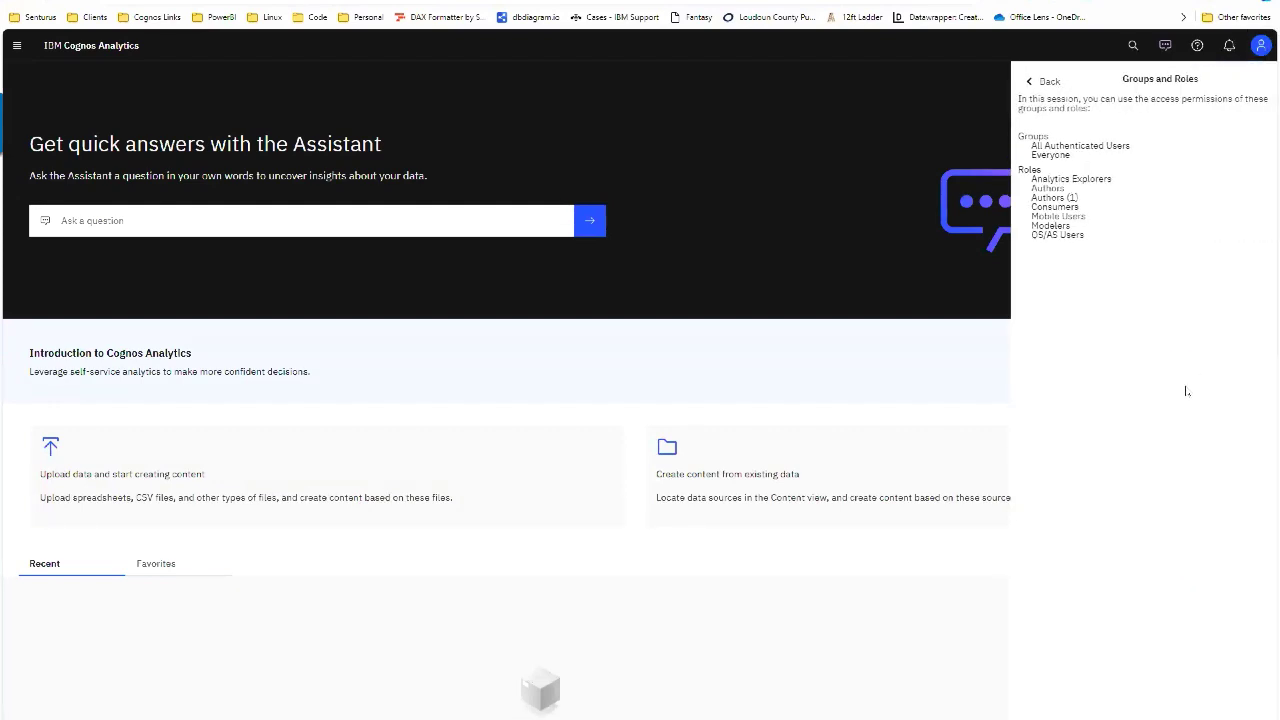
{"action": "left_click_drag", "start_coordinate": [1032, 237], "coordinate": [1085, 238]}
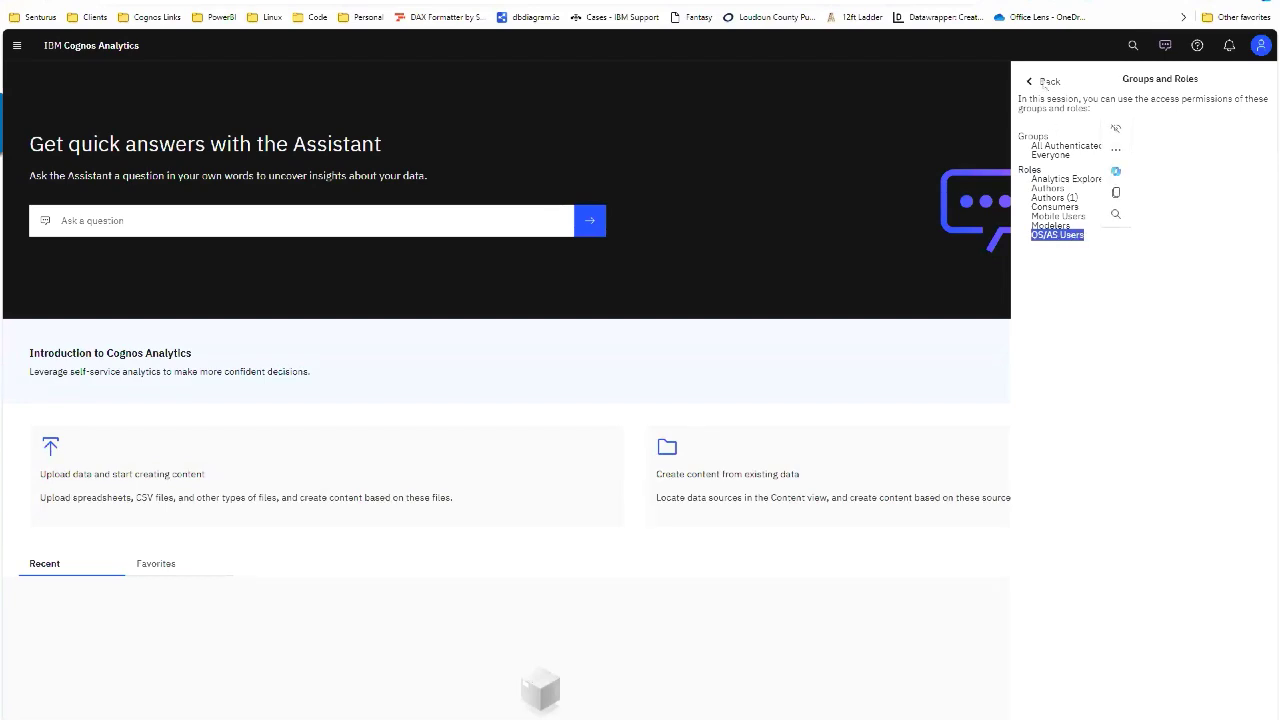
{"action": "left_click", "coordinate": [1045, 82]}
{"action": "left_click", "coordinate": [16, 45]}
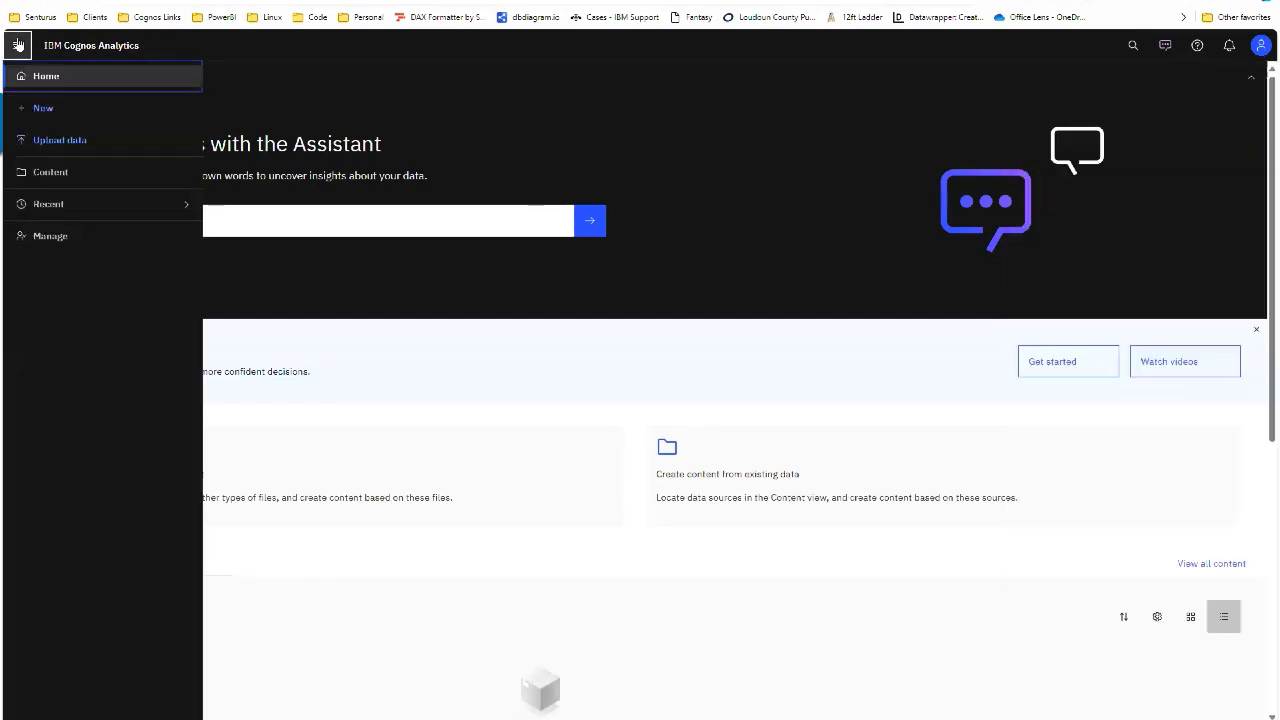
Step: Create a new report from the Blank template via New > Report
{"action": "left_click", "coordinate": [68, 107]}
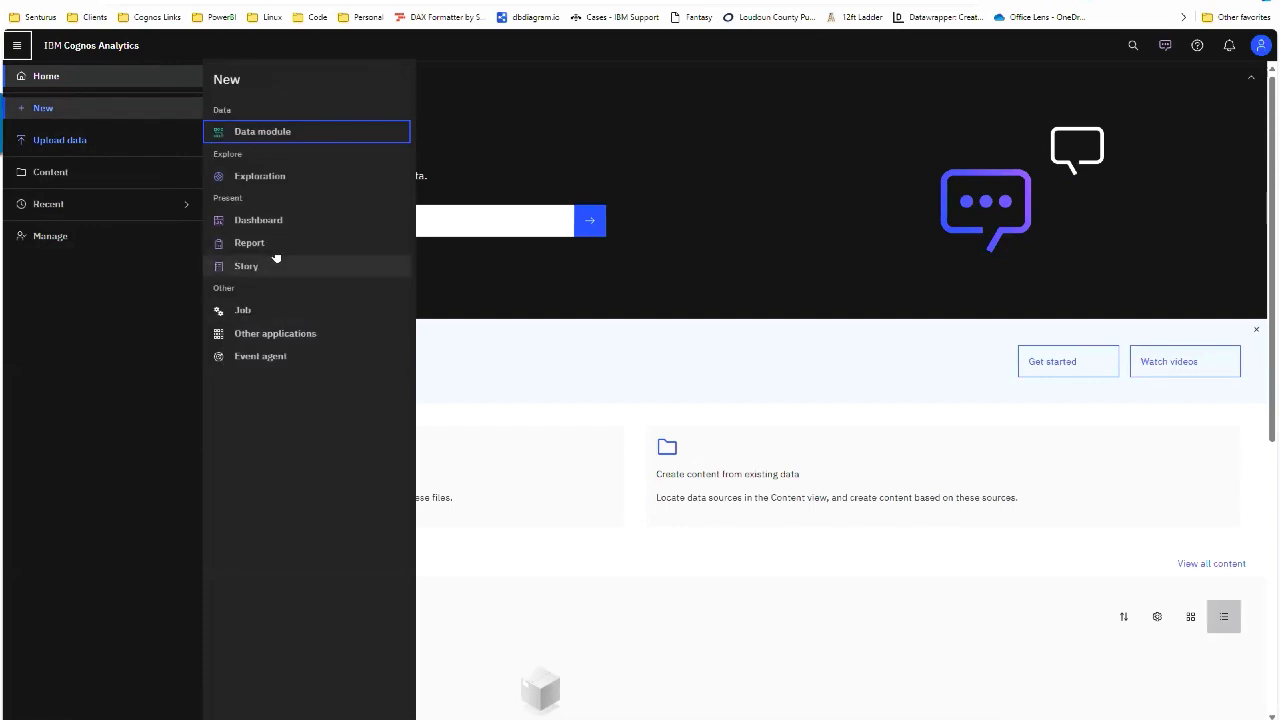
{"action": "left_click", "coordinate": [276, 242]}
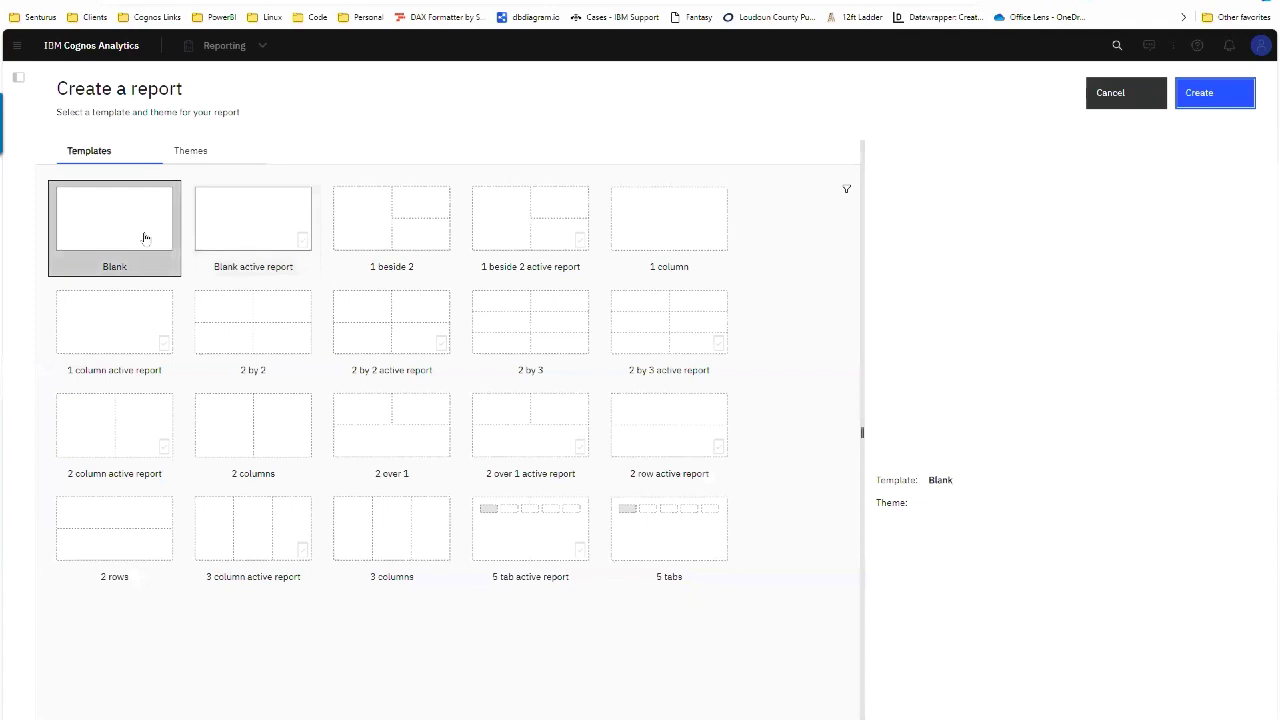
{"action": "double_click", "coordinate": [145, 238]}
{"action": "left_click", "coordinate": [330, 74]}
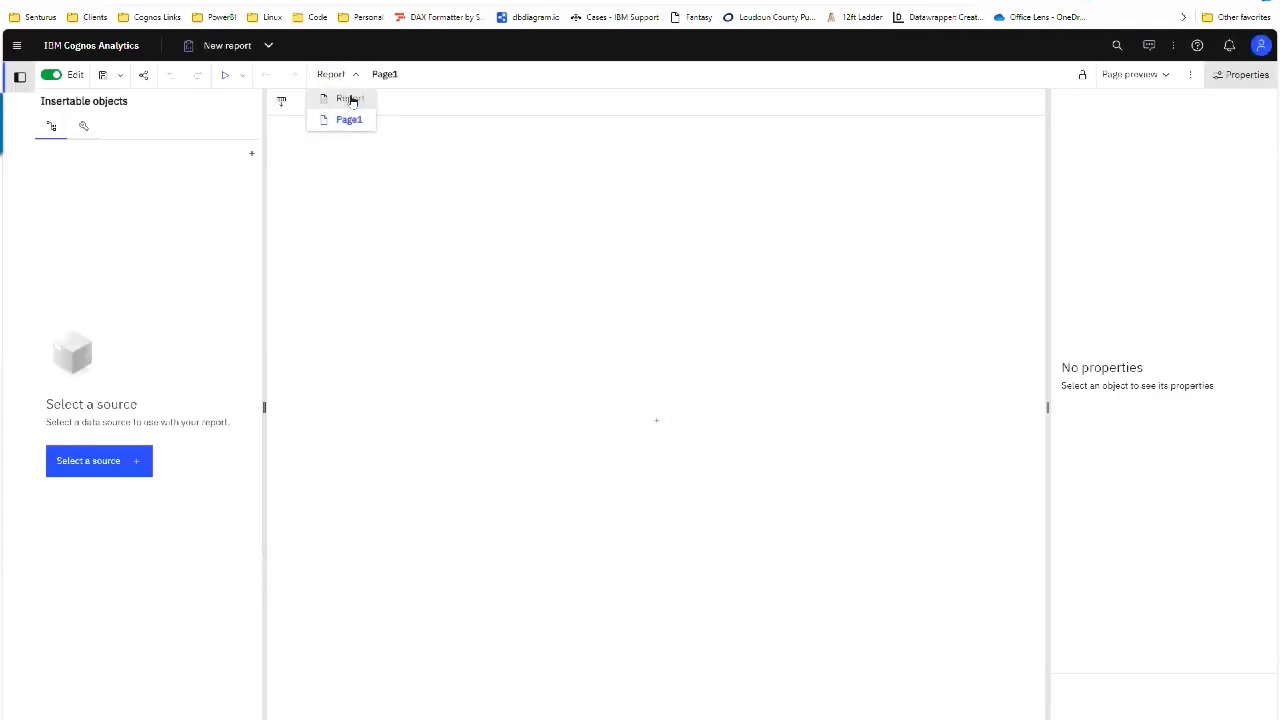
Step: Insert an empty List object onto the report page
{"action": "left_click", "coordinate": [444, 224]}
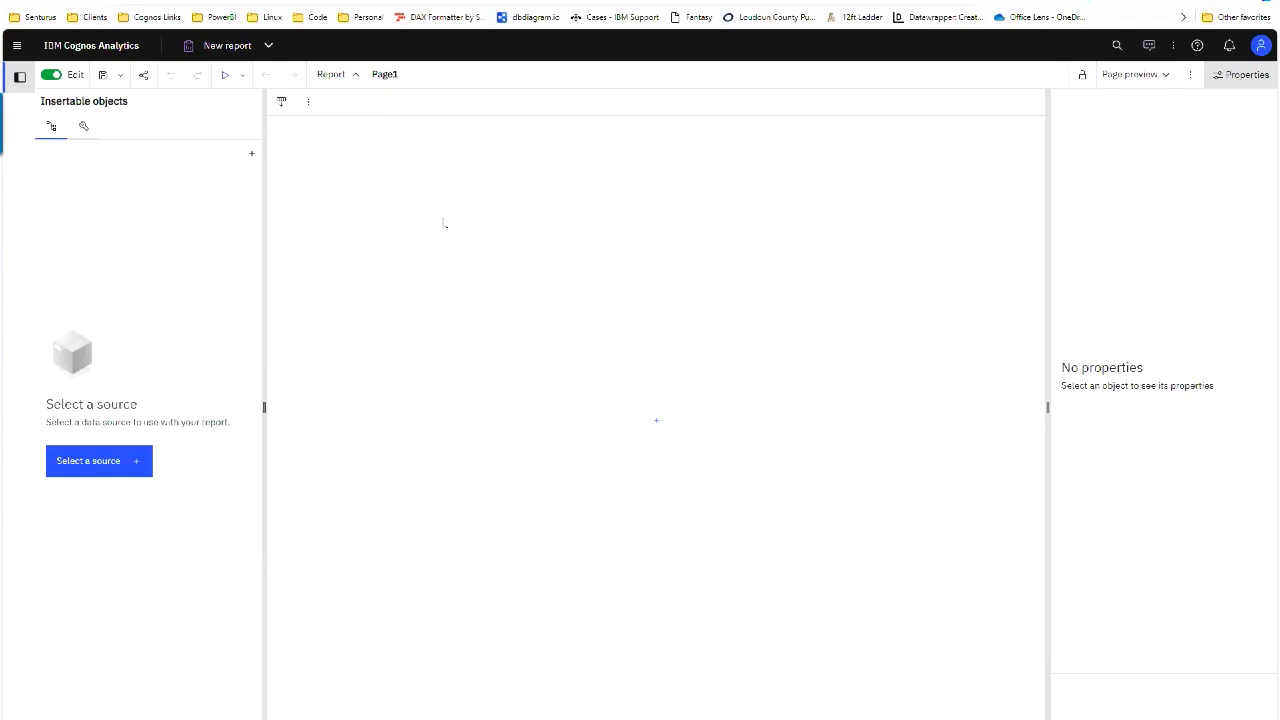
{"action": "left_click", "coordinate": [653, 418]}
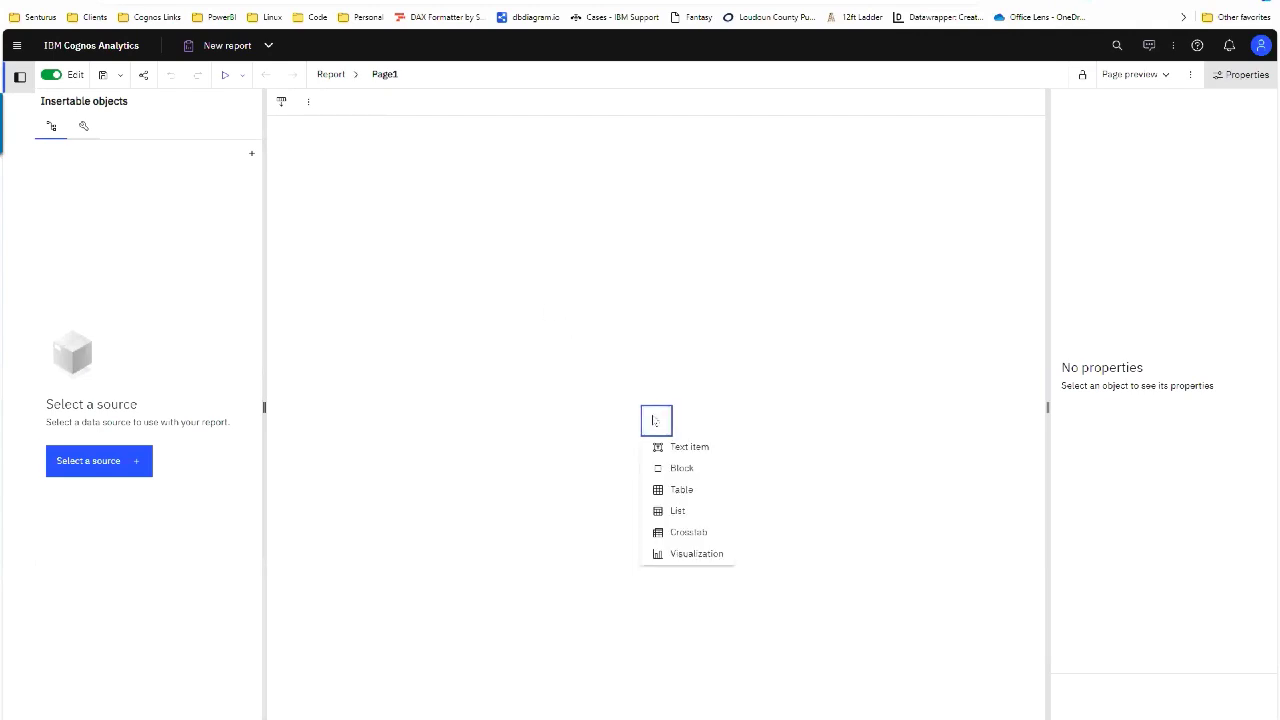
{"action": "left_click", "coordinate": [703, 510]}
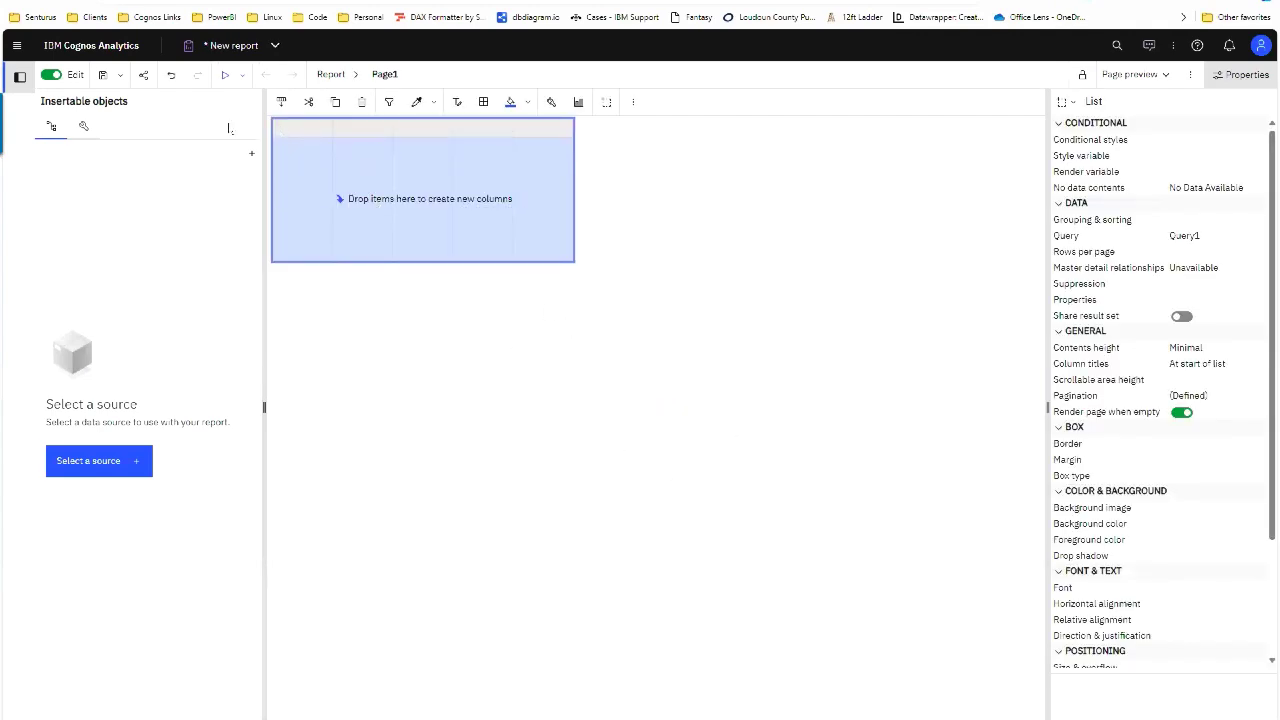
Step: Attach great_outdoors_sales_en from Samples > Models as the data source, then undo it
{"action": "left_click", "coordinate": [104, 462]}
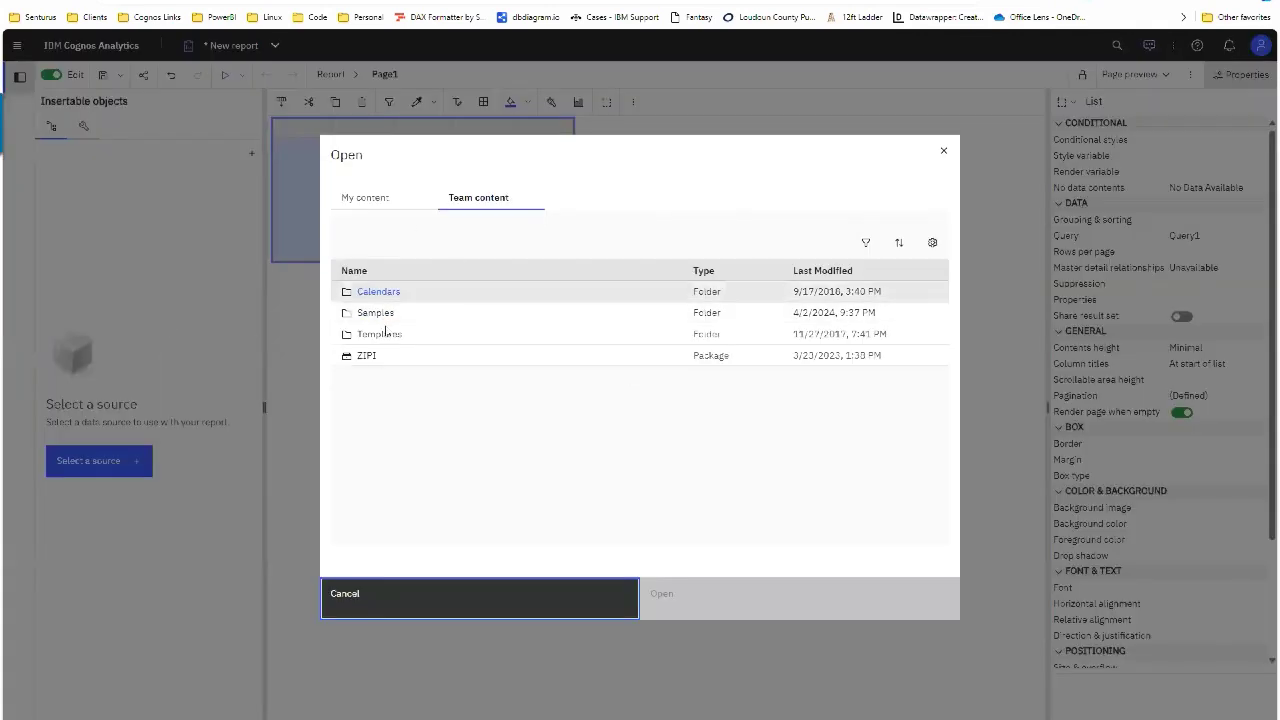
{"action": "left_click", "coordinate": [373, 312]}
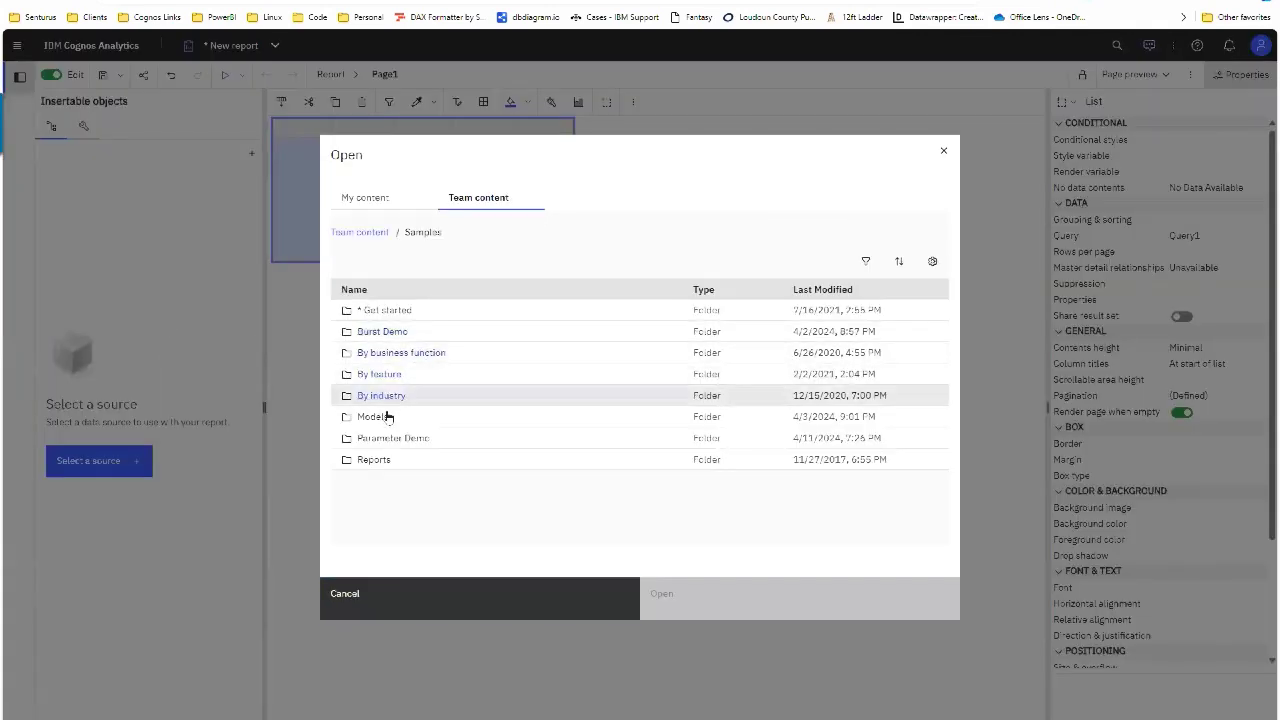
{"action": "left_click", "coordinate": [394, 410]}
{"action": "left_click", "coordinate": [403, 400]}
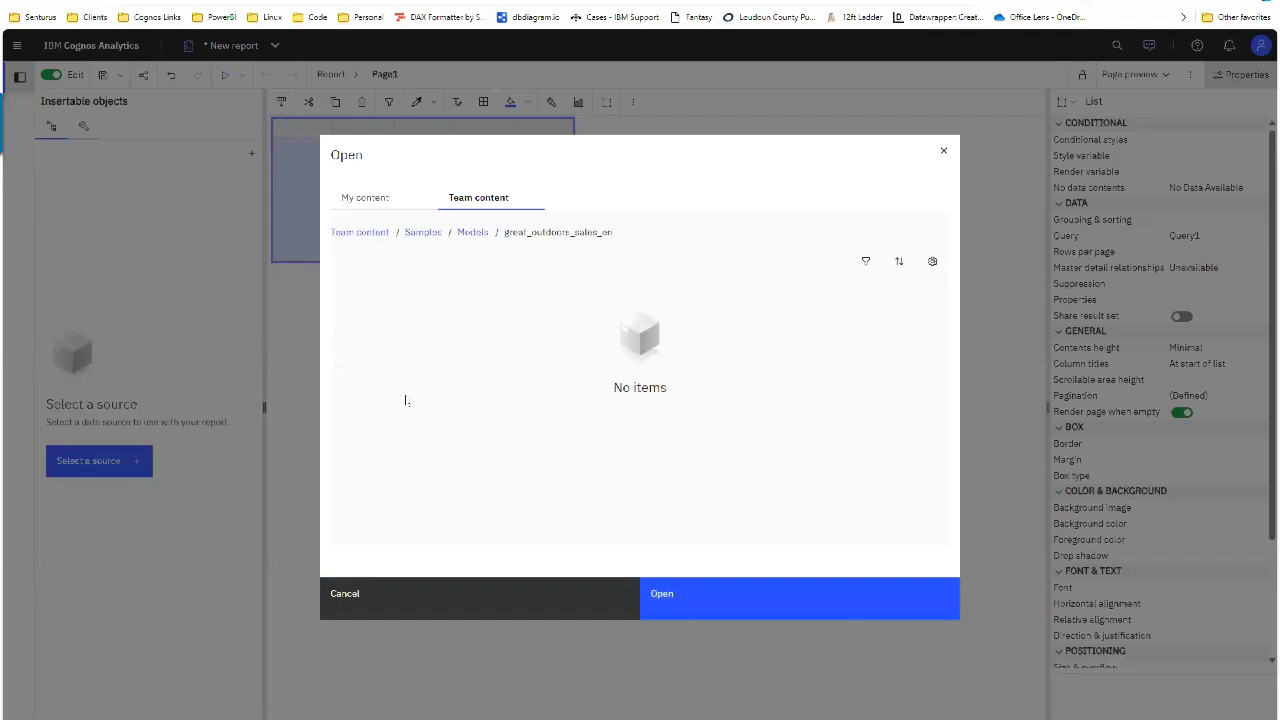
{"action": "left_click", "coordinate": [734, 596]}
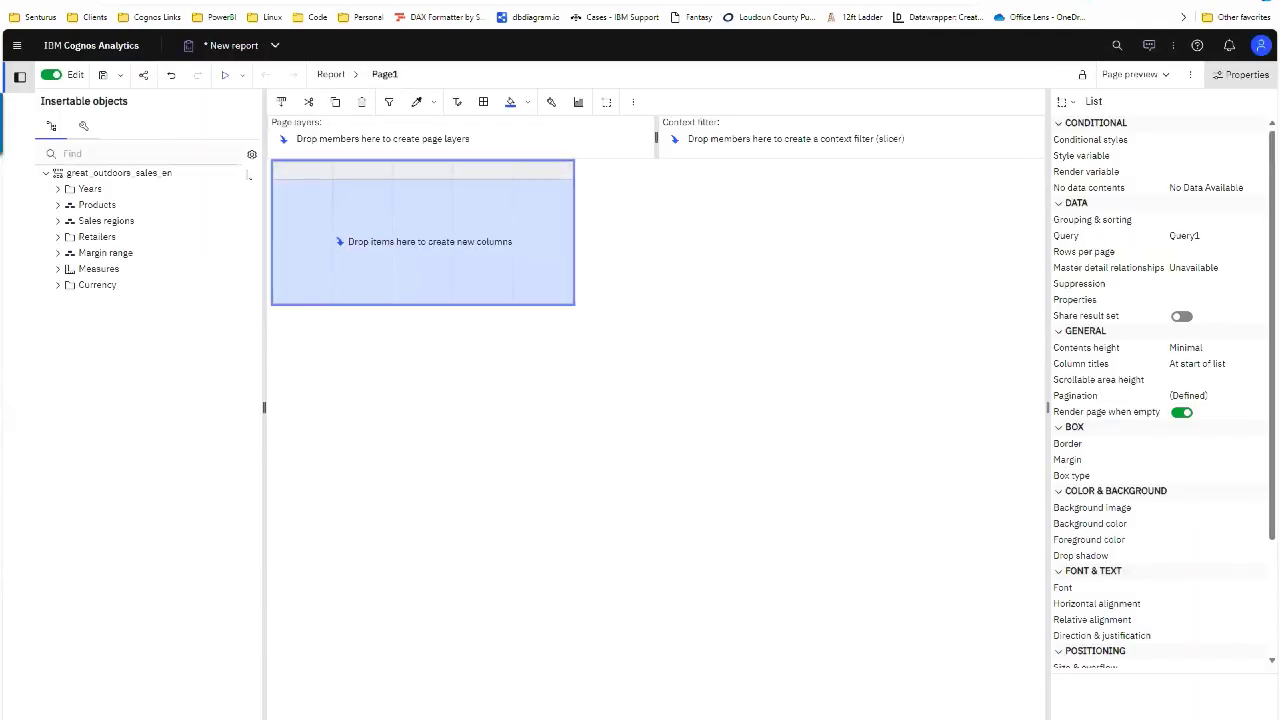
{"action": "left_click", "coordinate": [251, 154]}
{"action": "left_click", "coordinate": [152, 291]}
{"action": "left_click", "coordinate": [648, 282]}
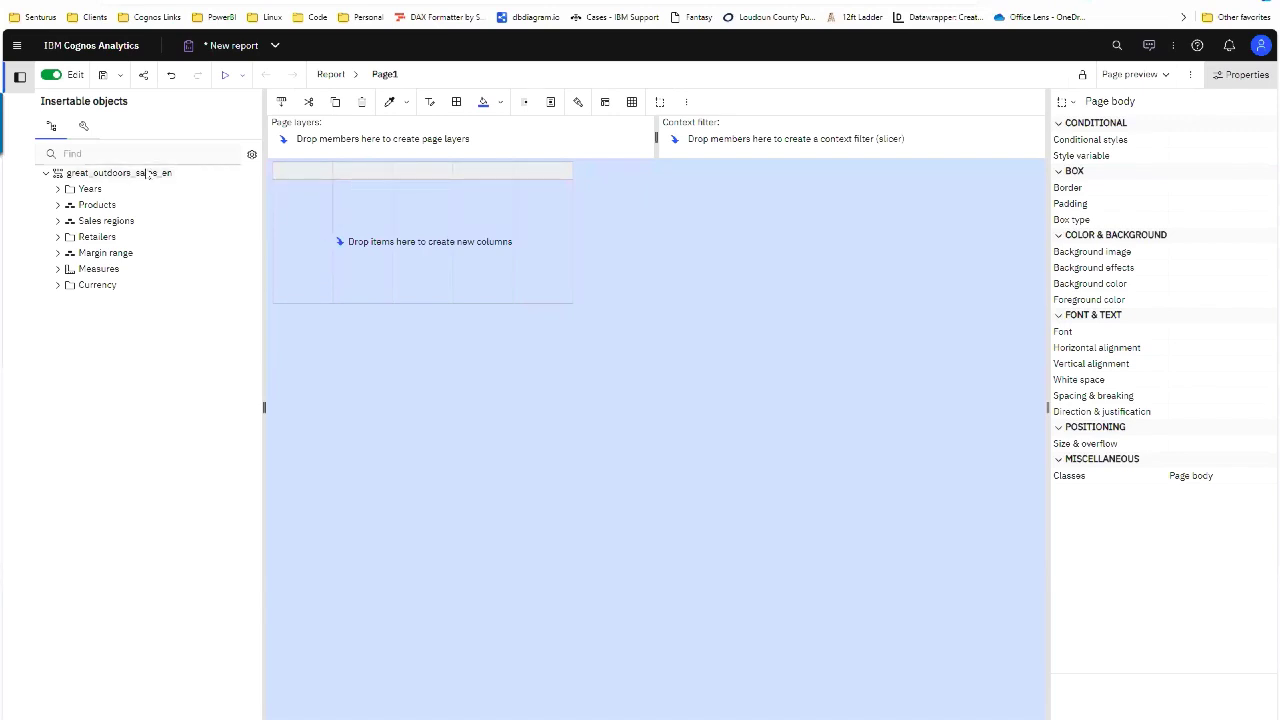
{"action": "left_click", "coordinate": [171, 75]}
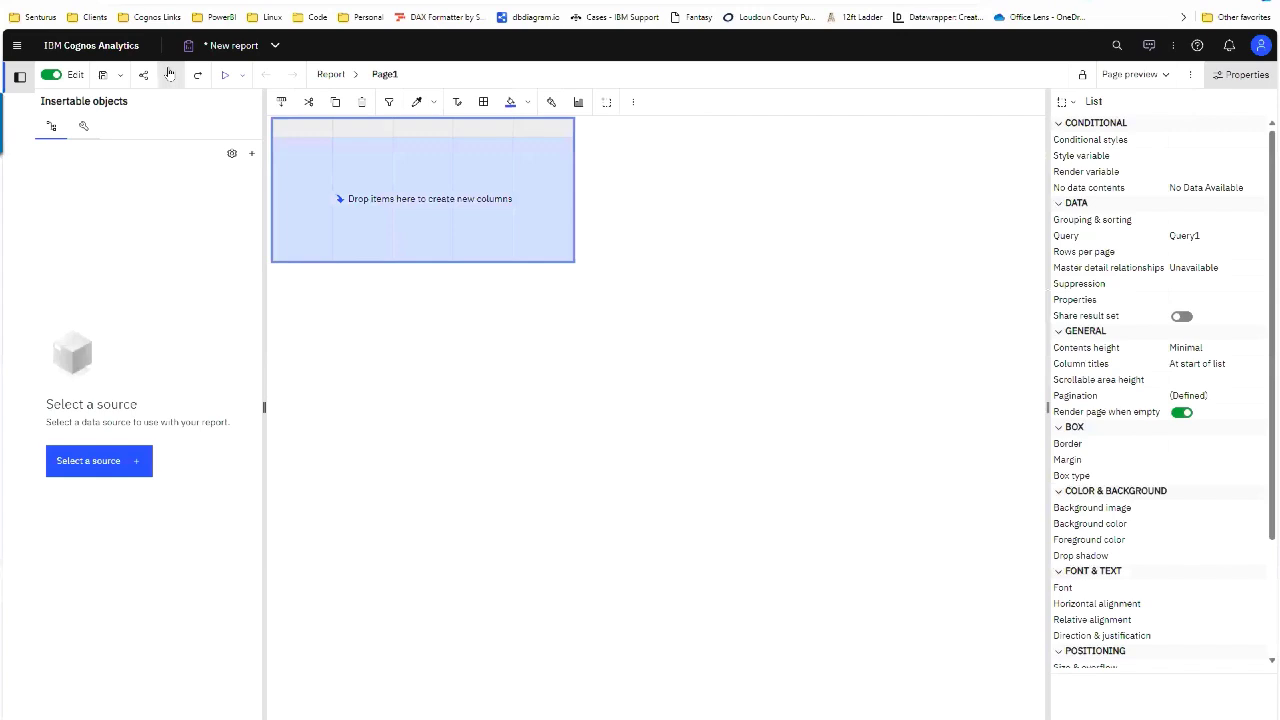
Step: Open the GO sales (query) package from Team content > Samples > Models as the data source
{"action": "left_click", "coordinate": [117, 460]}
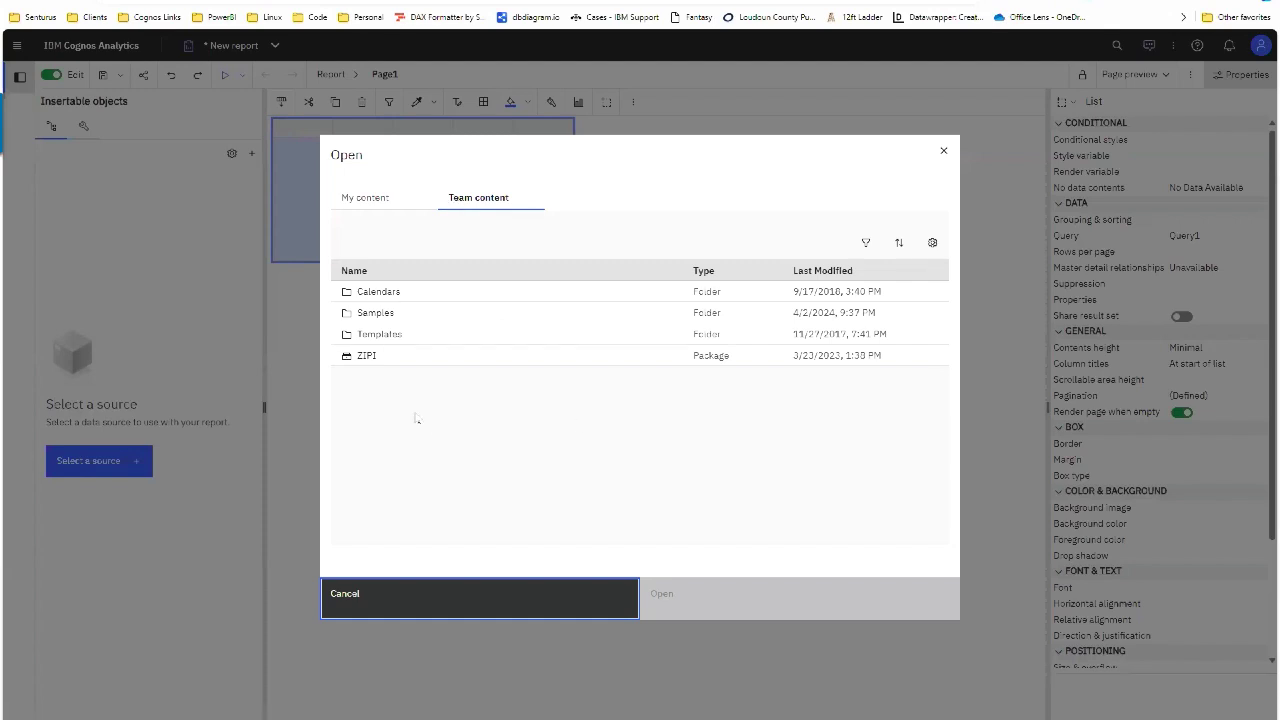
{"action": "left_click", "coordinate": [375, 313]}
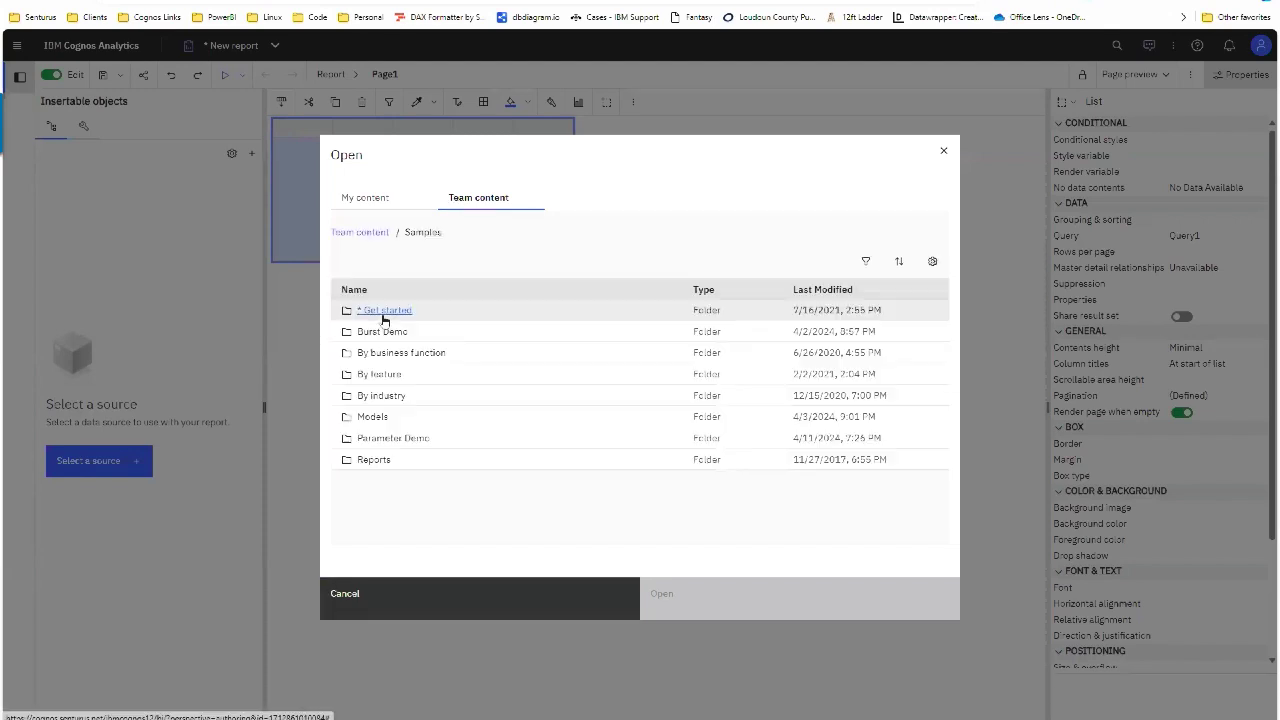
{"action": "left_click", "coordinate": [378, 424]}
{"action": "left_click", "coordinate": [412, 374]}
{"action": "left_click", "coordinate": [677, 594]}
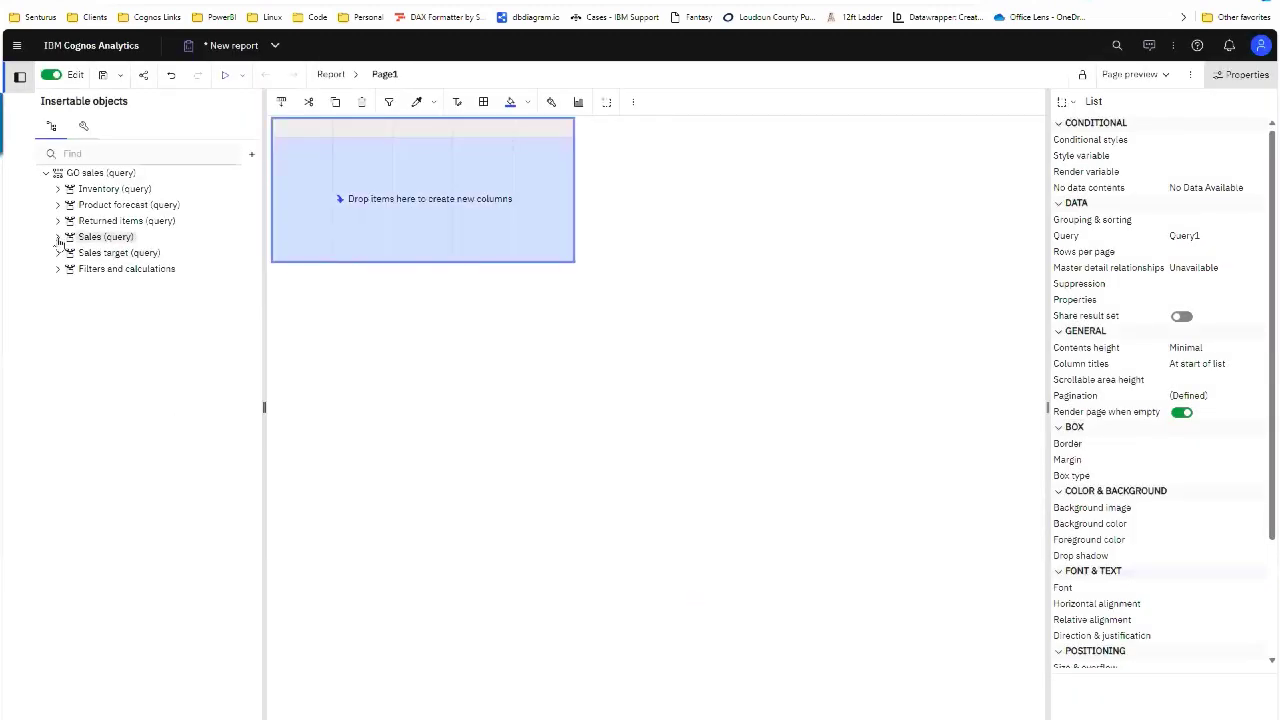
{"action": "left_click", "coordinate": [57, 236]}
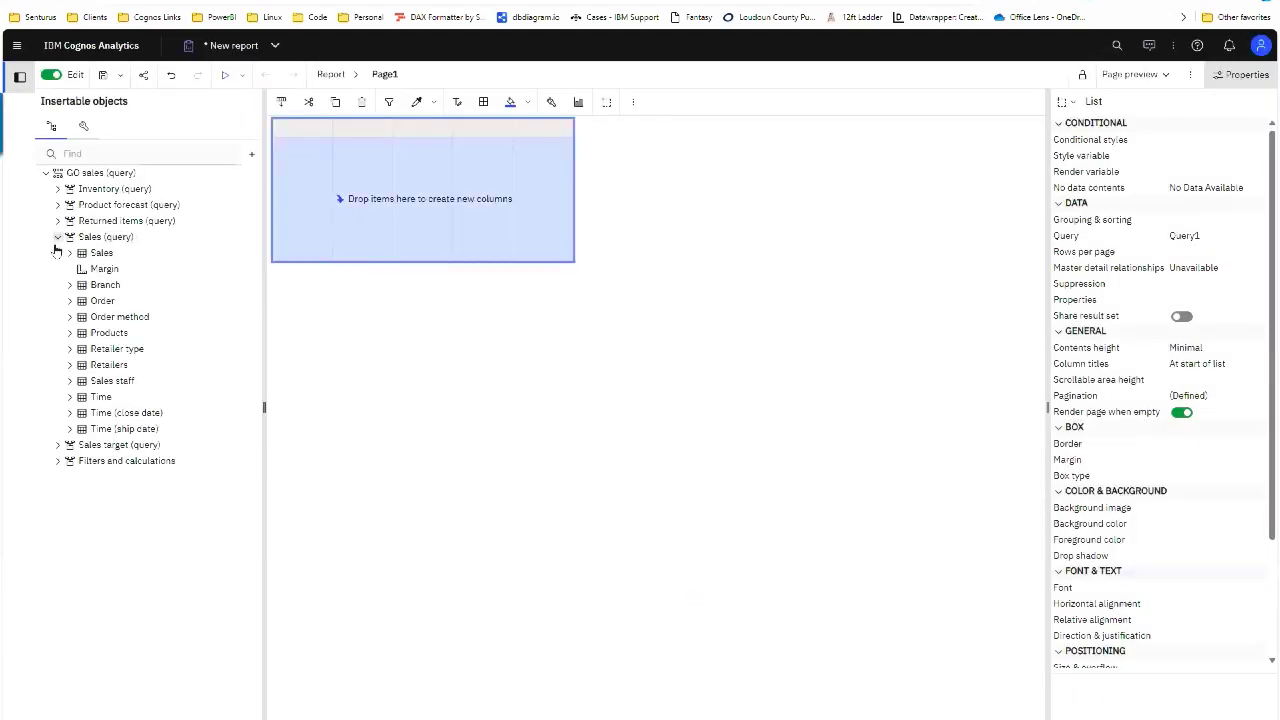
Step: Add Product line, Order method type and Quantity columns to the list, in that order
{"action": "left_click", "coordinate": [69, 332]}
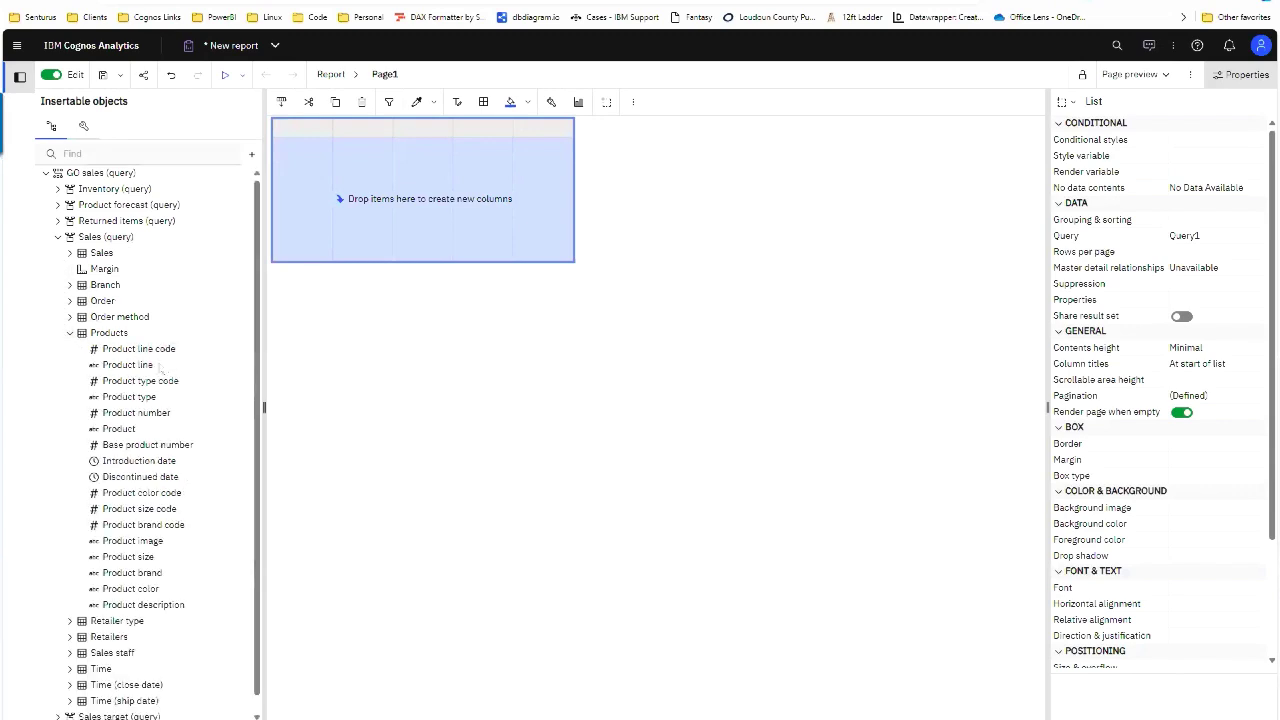
{"action": "left_click_drag", "start_coordinate": [162, 366], "coordinate": [315, 231]}
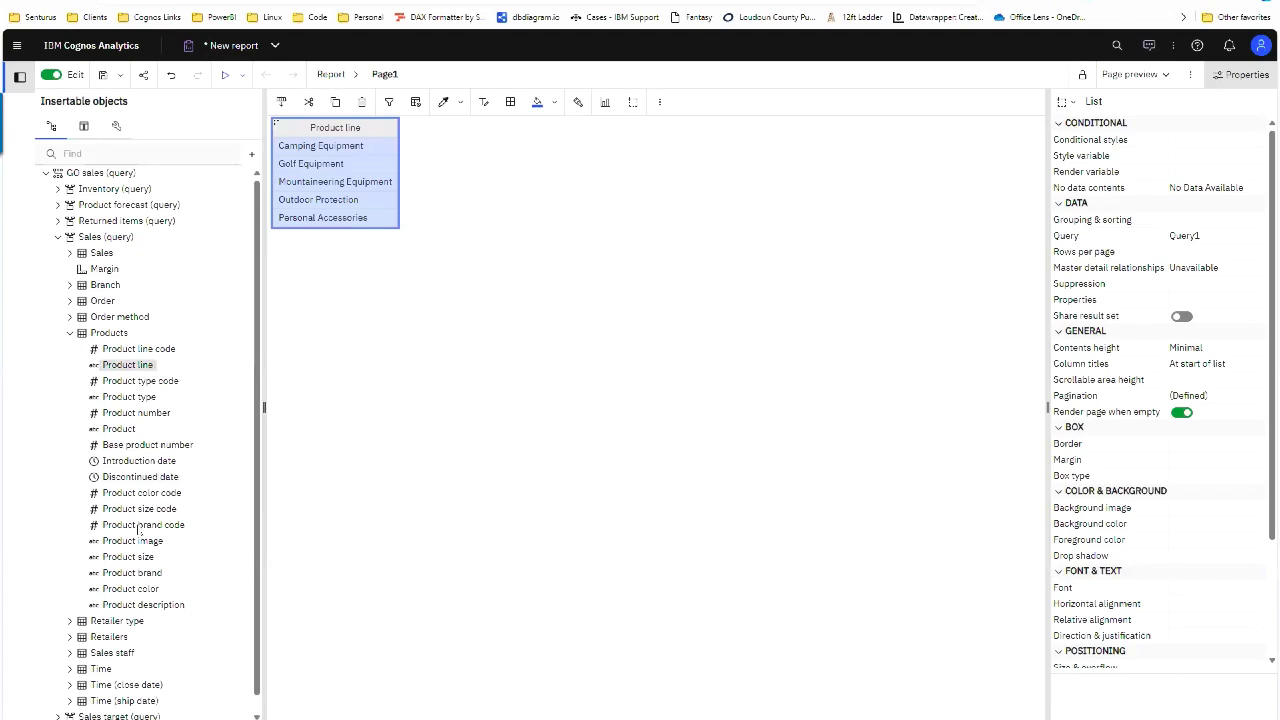
{"action": "left_click", "coordinate": [69, 252]}
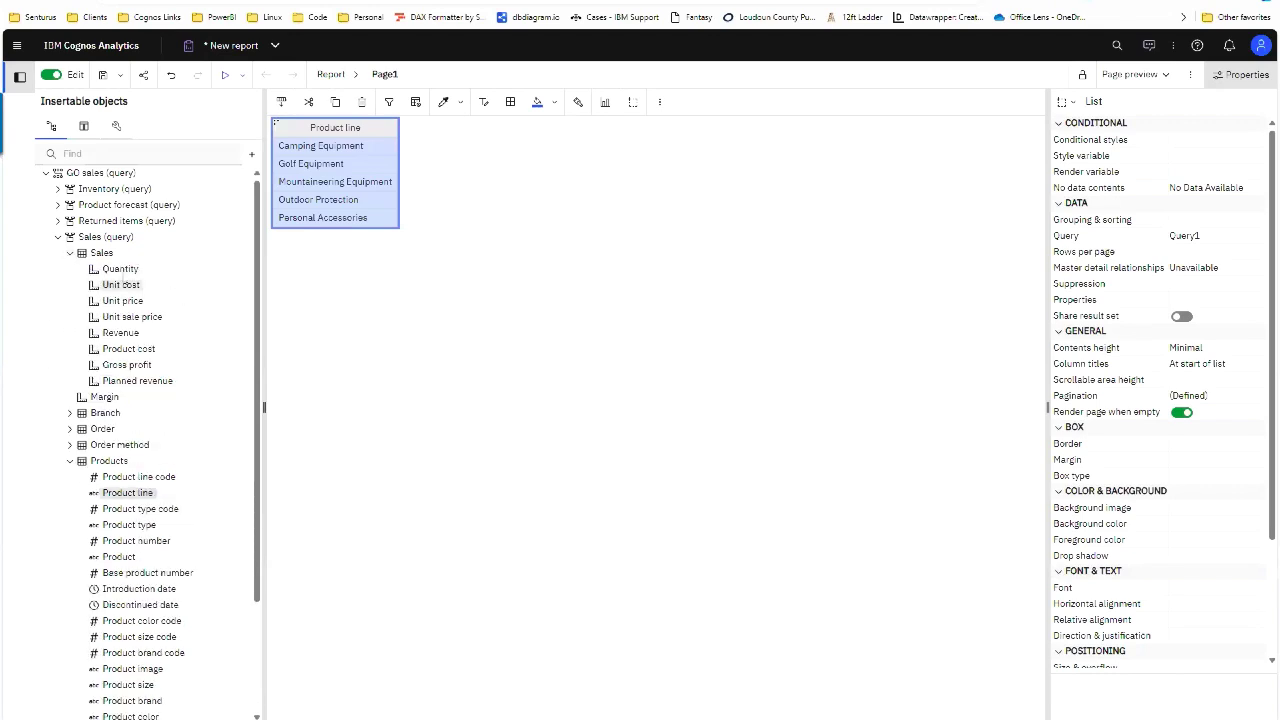
{"action": "left_click_drag", "start_coordinate": [120, 268], "coordinate": [360, 177]}
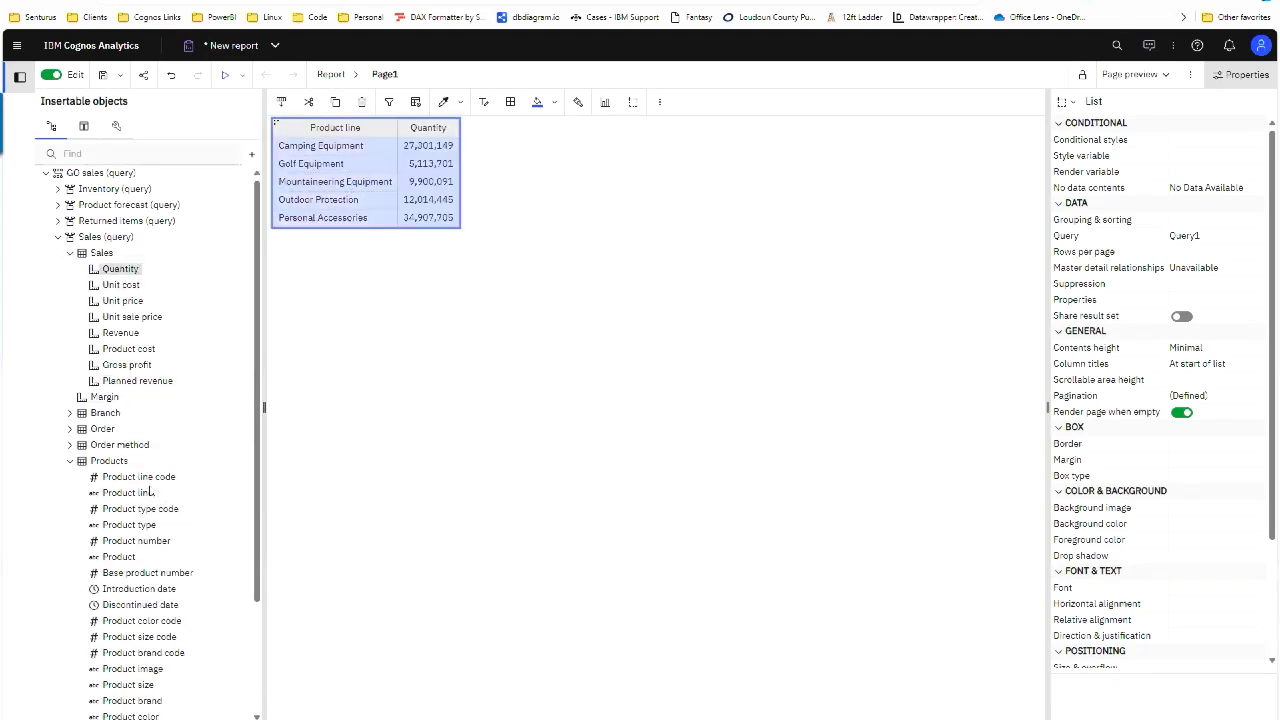
{"action": "scroll", "coordinate": [80, 453], "scroll_direction": "down", "scroll_amount": 3}
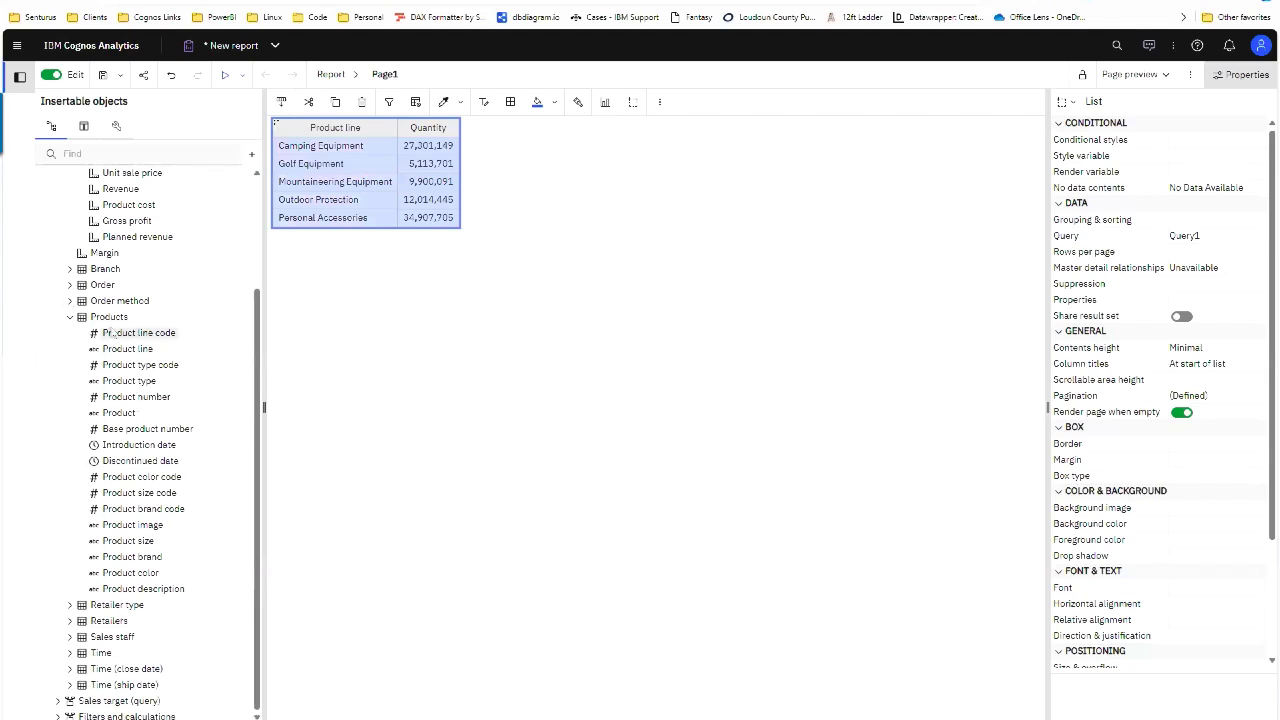
{"action": "left_click", "coordinate": [70, 300]}
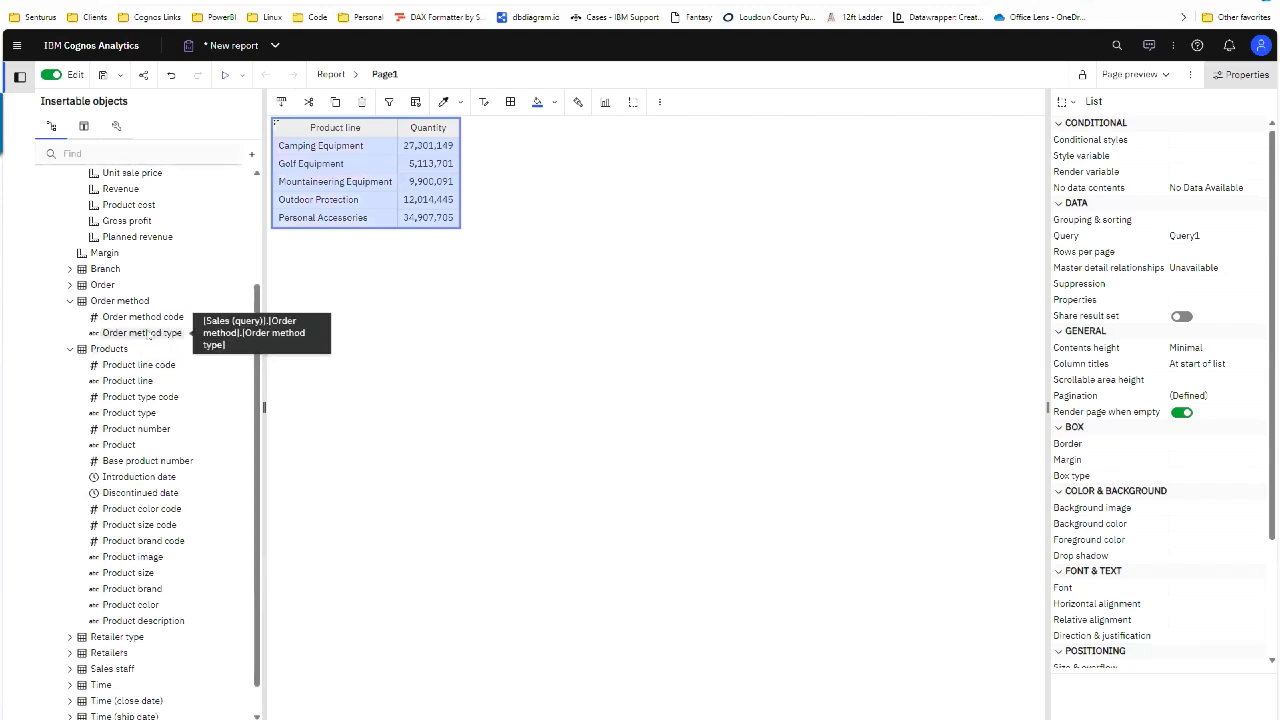
{"action": "left_click_drag", "start_coordinate": [150, 334], "coordinate": [425, 176]}
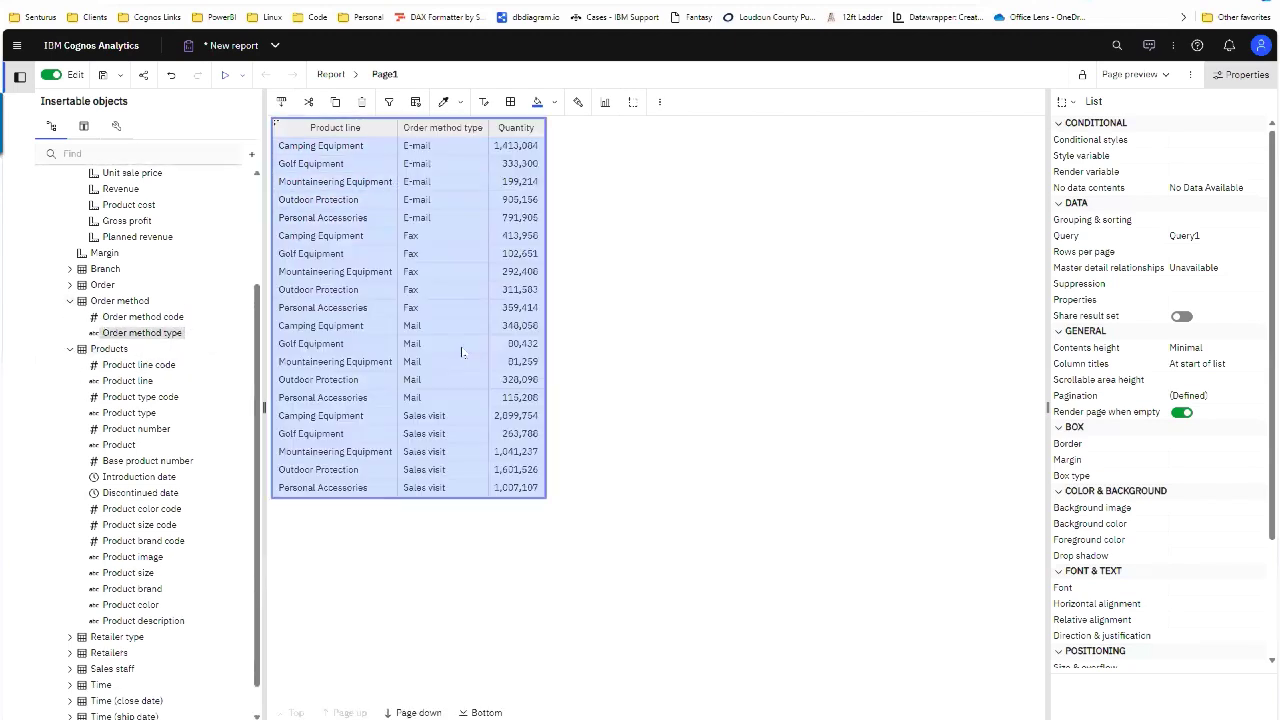
{"action": "left_click", "coordinate": [429, 147]}
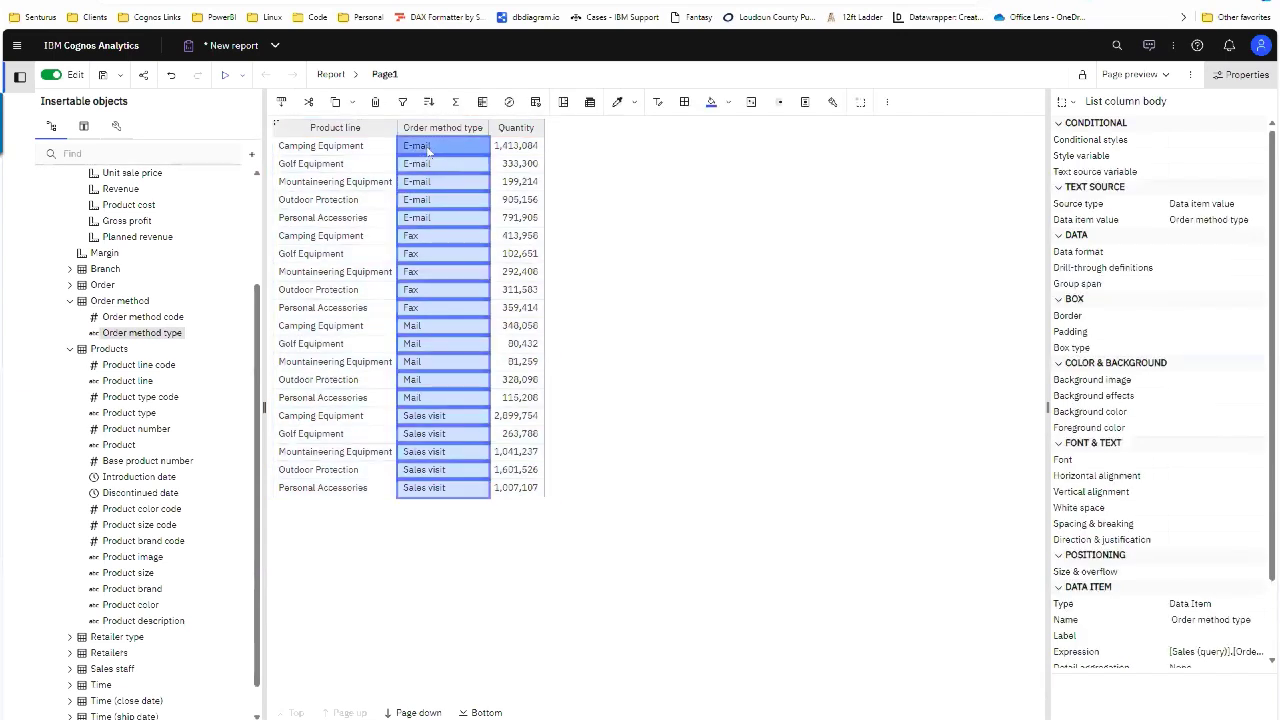
Step: Create a custom filter on Order method type keeping only Fax instead of E-mail
{"action": "left_click", "coordinate": [403, 104]}
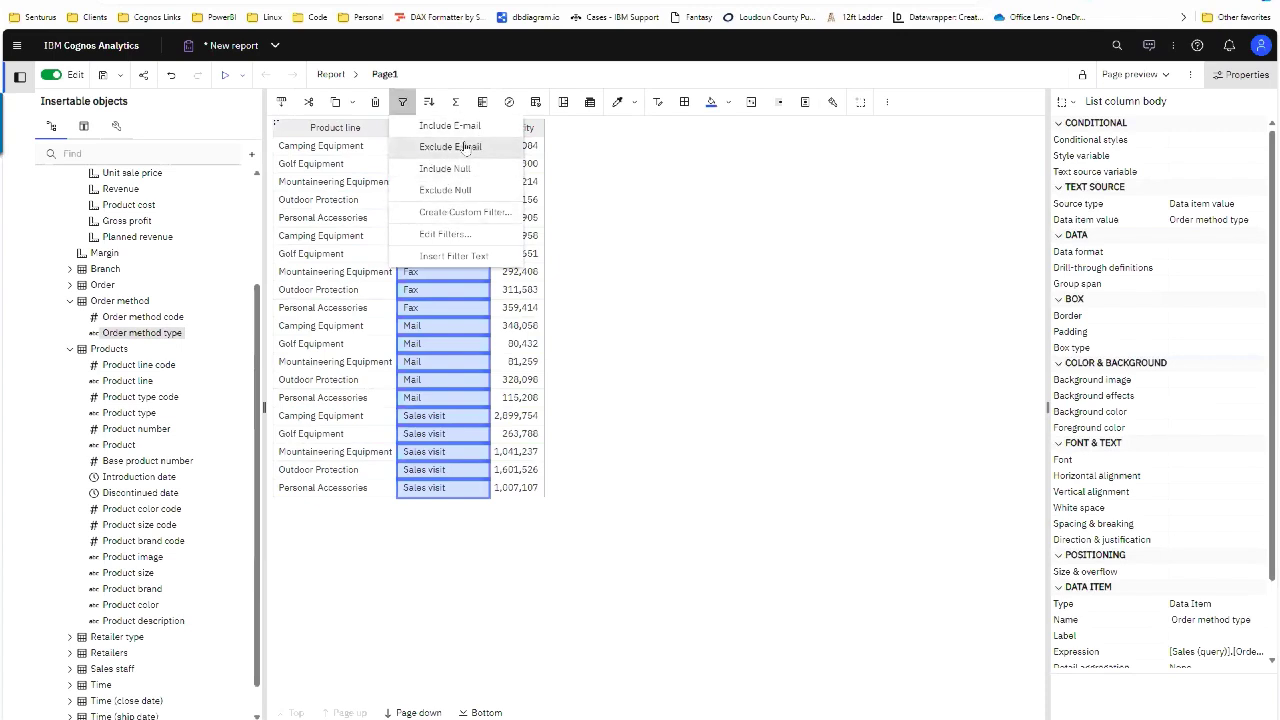
{"action": "left_click", "coordinate": [462, 306]}
{"action": "left_click", "coordinate": [426, 168]}
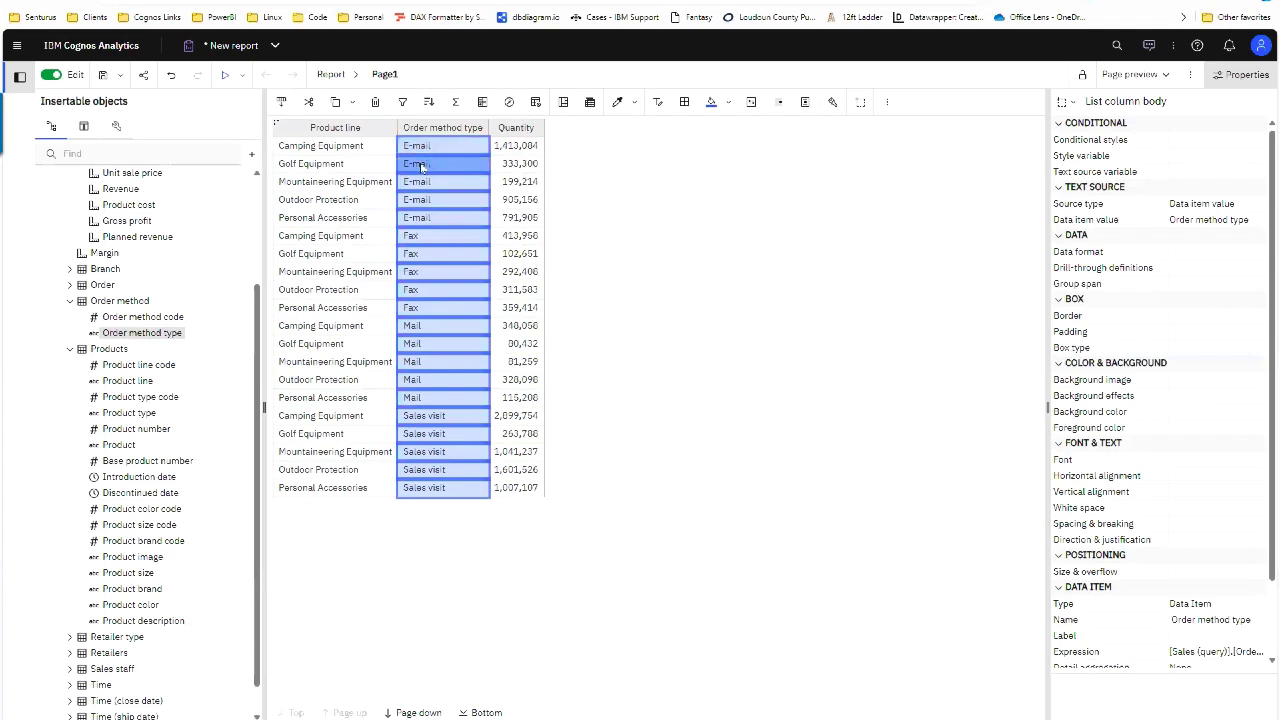
{"action": "left_click", "coordinate": [402, 101]}
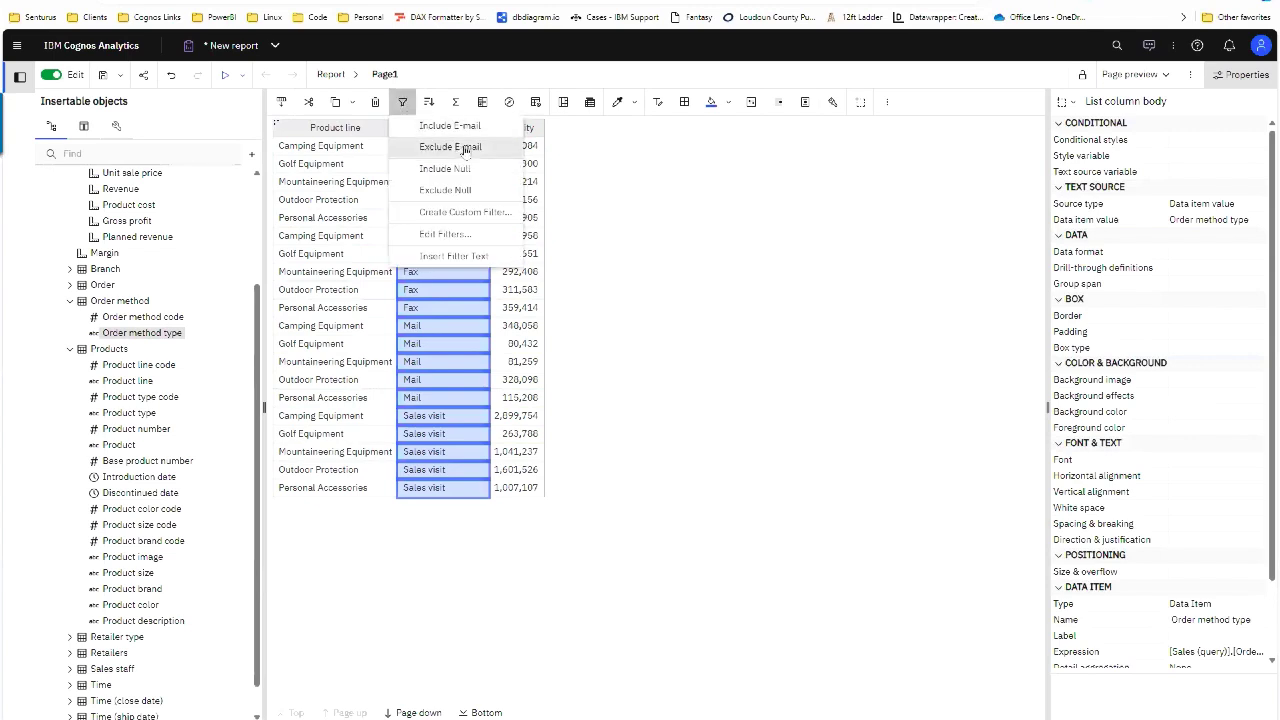
{"action": "left_click", "coordinate": [487, 218]}
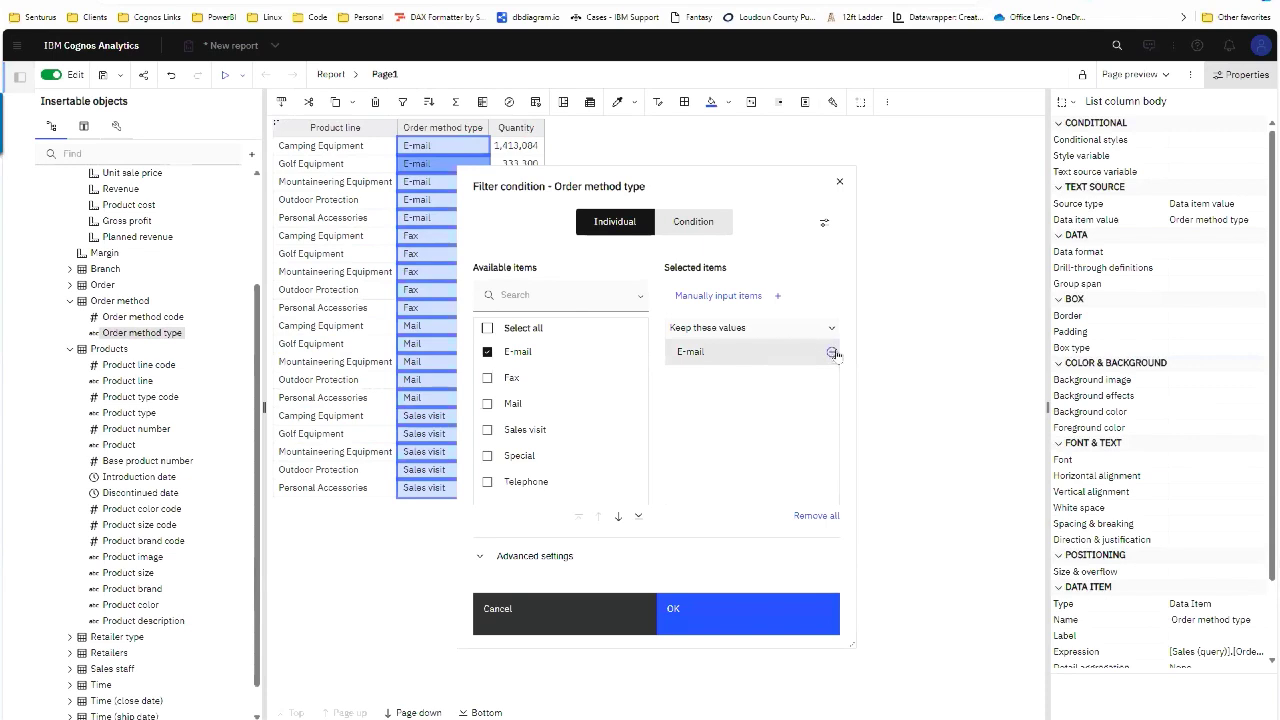
{"action": "left_click", "coordinate": [832, 353]}
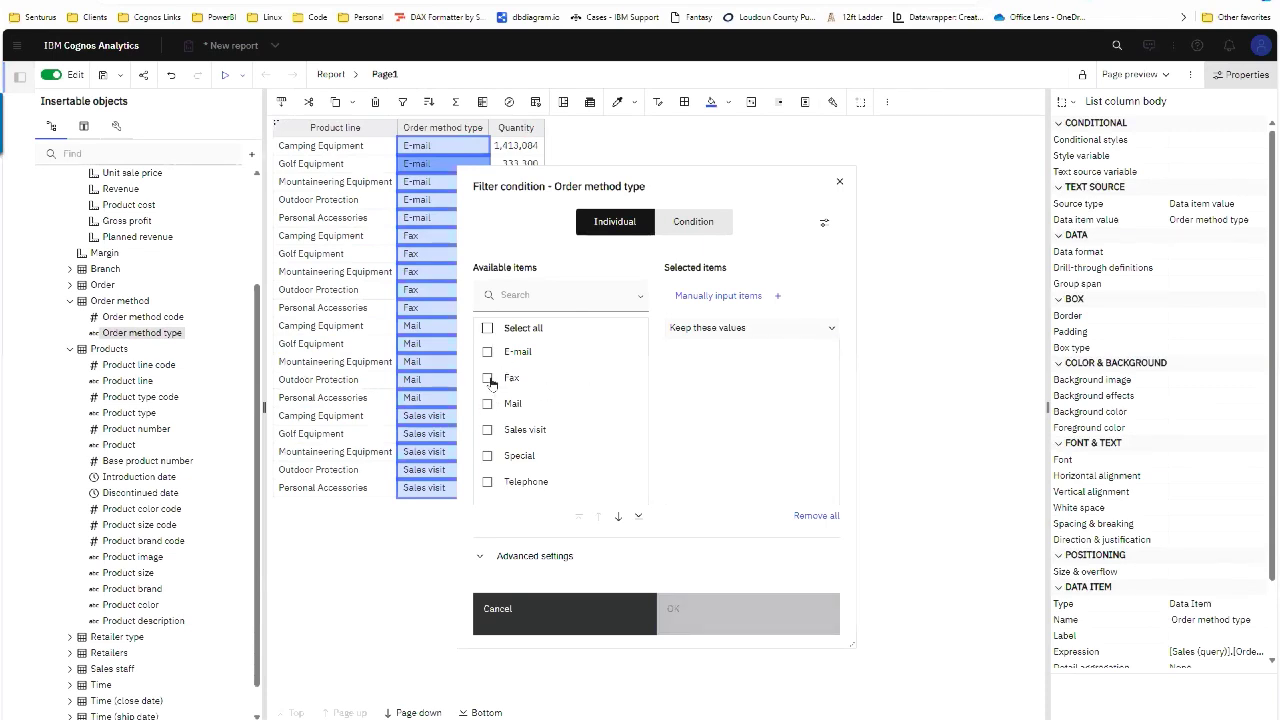
{"action": "left_click", "coordinate": [489, 380]}
{"action": "left_click", "coordinate": [714, 608]}
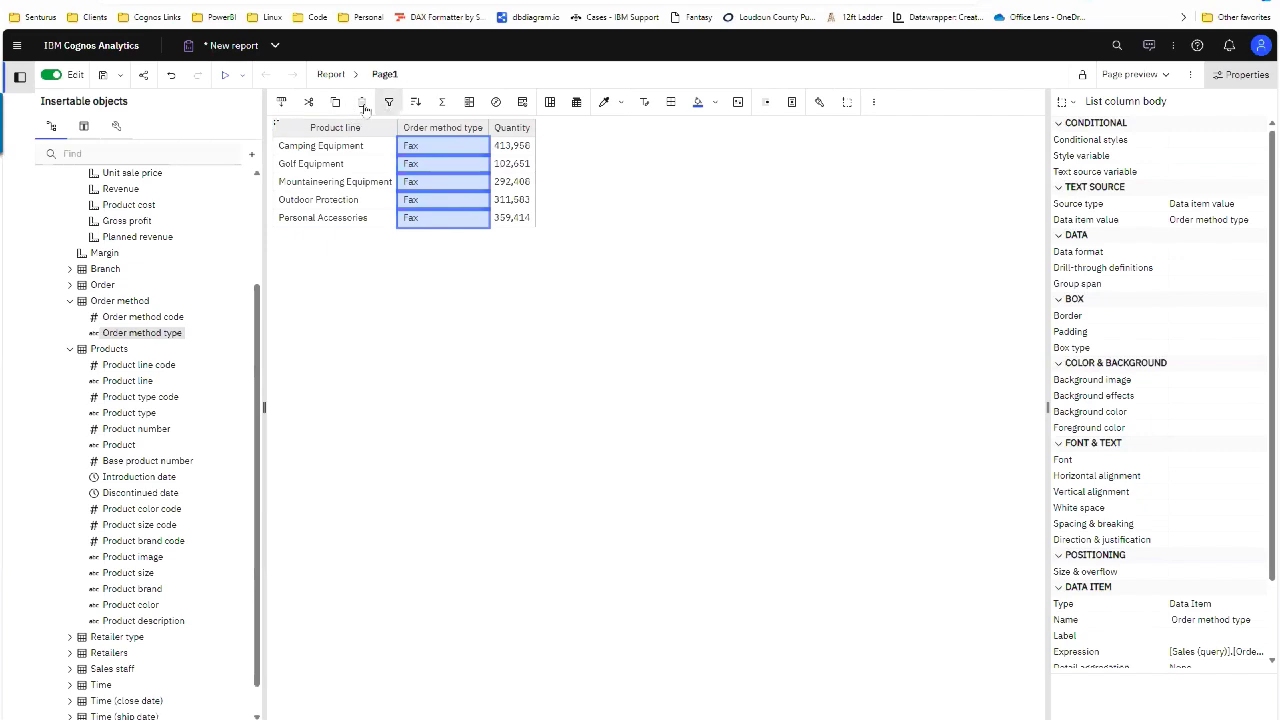
Step: Remove the Order method type column and show the Fax filter as text above the list
{"action": "left_click", "coordinate": [309, 101]}
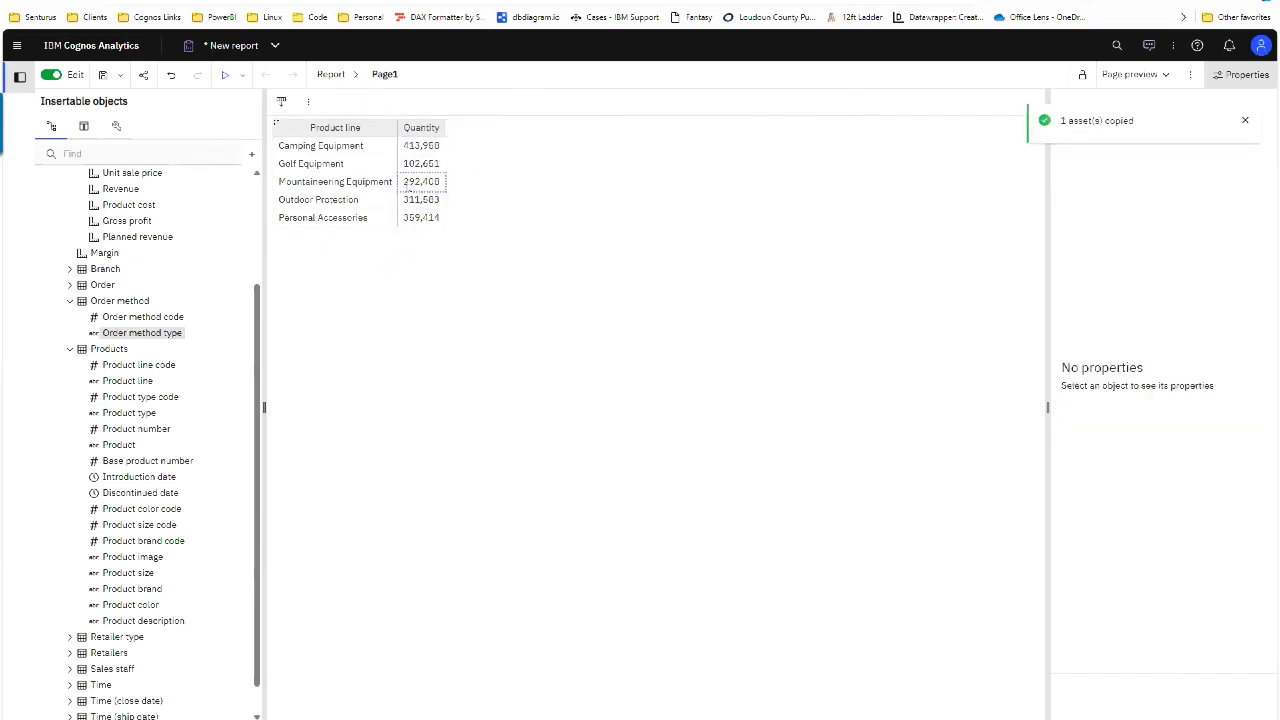
{"action": "left_click", "coordinate": [369, 181]}
{"action": "left_click", "coordinate": [442, 101]}
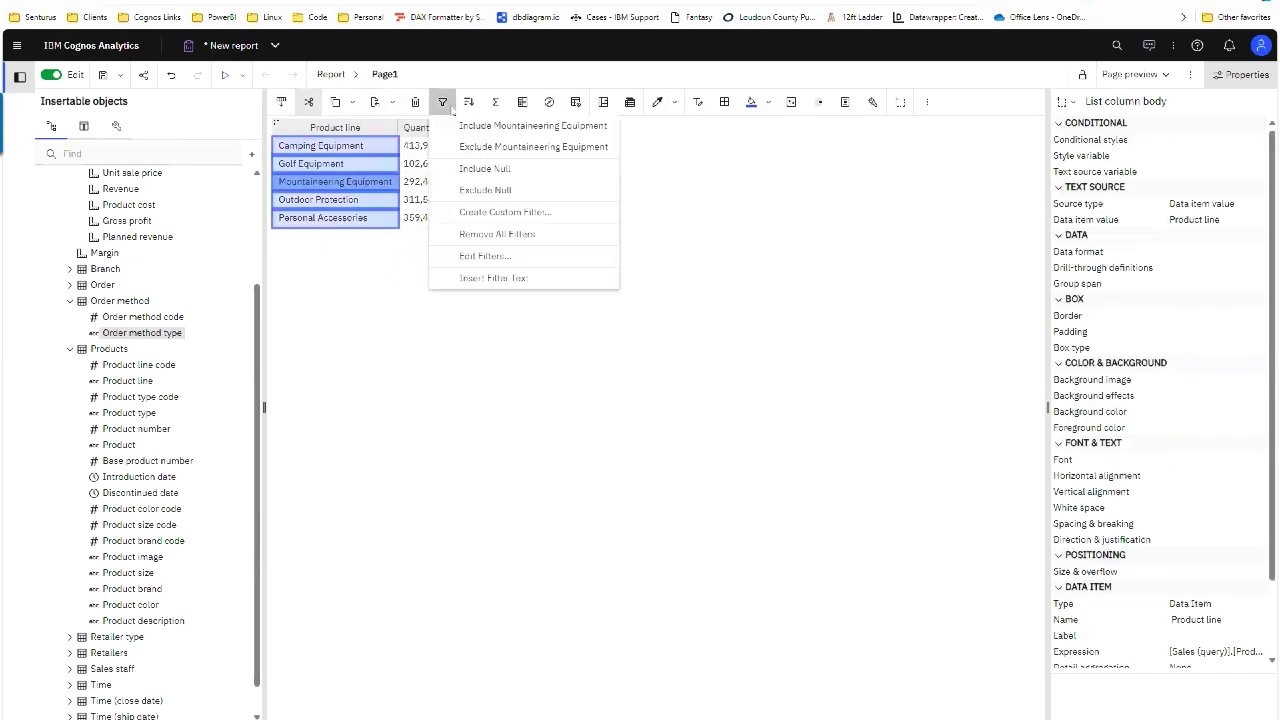
{"action": "left_click", "coordinate": [493, 278]}
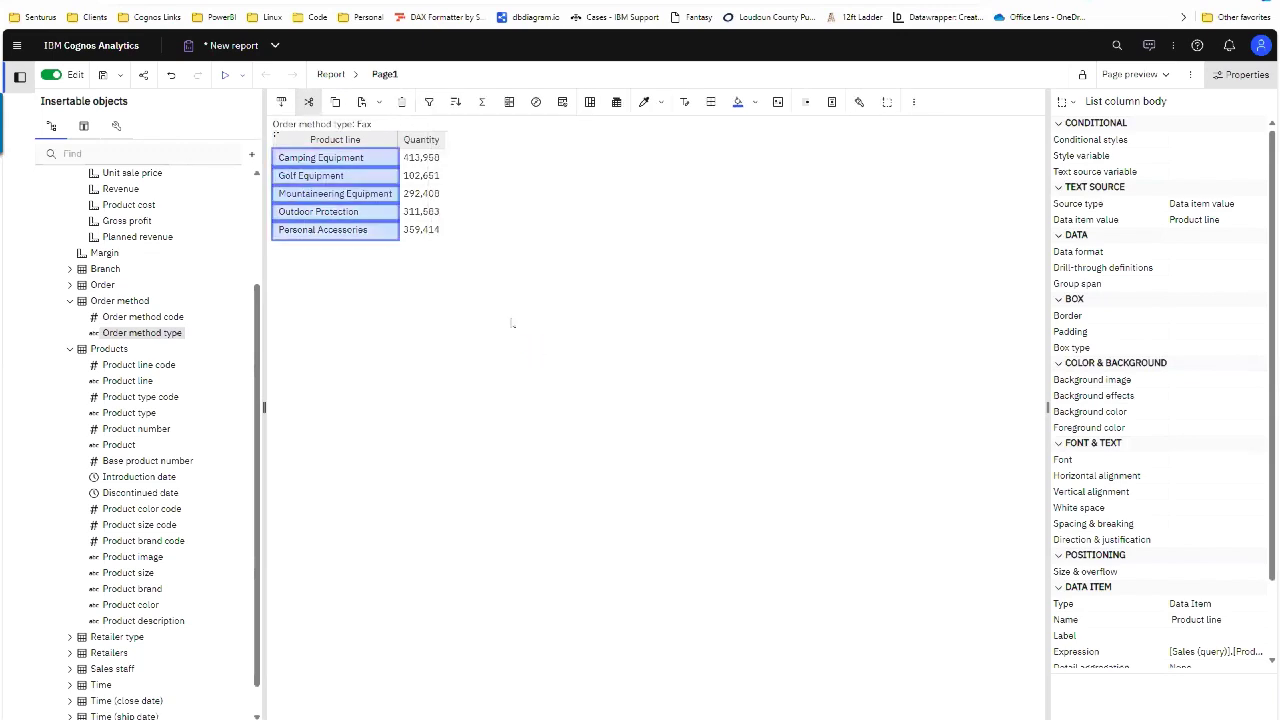
{"action": "left_click", "coordinate": [346, 131]}
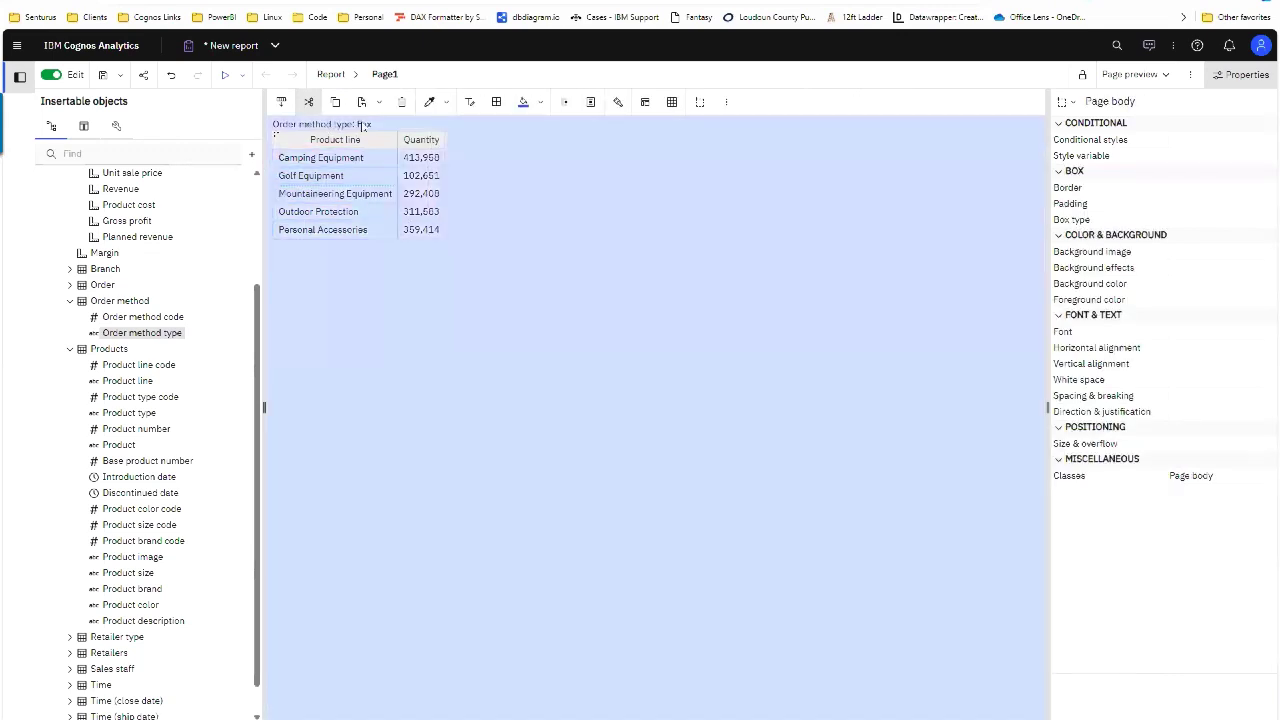
{"action": "left_click", "coordinate": [345, 178]}
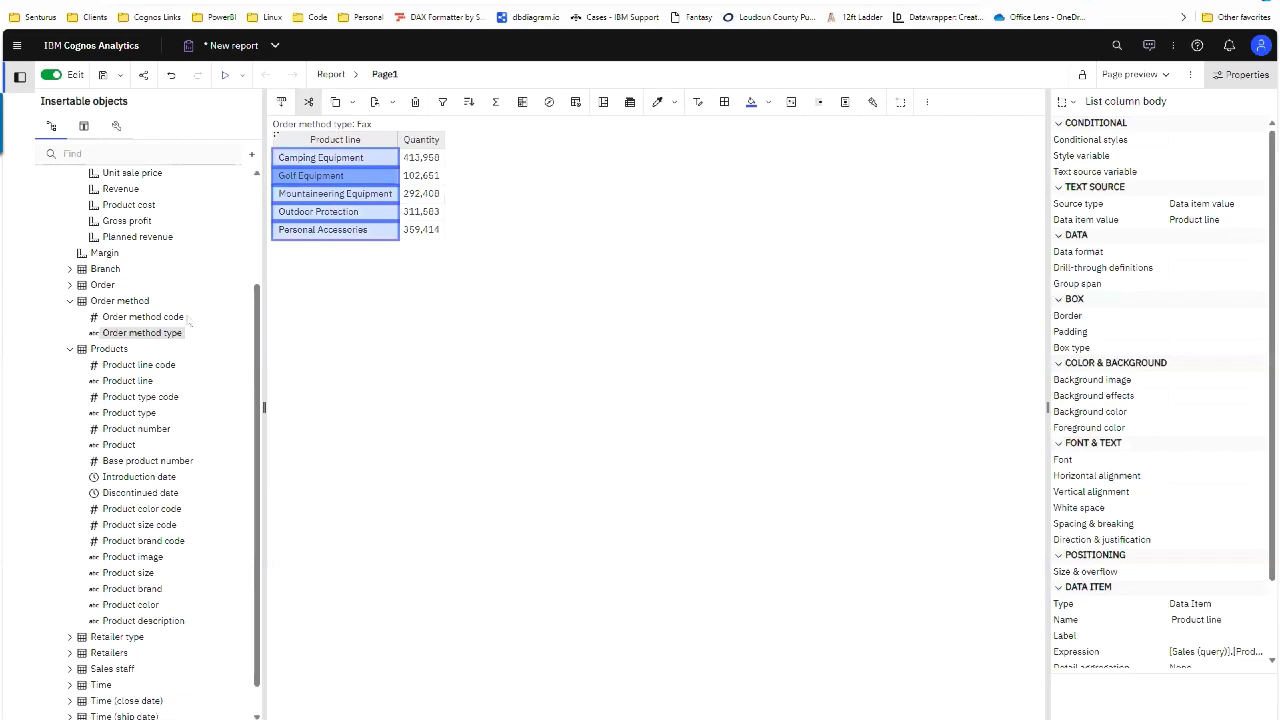
Step: Expand the Retailers folder in the source tree to locate Region
{"action": "scroll", "coordinate": [135, 560], "scroll_direction": "down", "scroll_amount": 1}
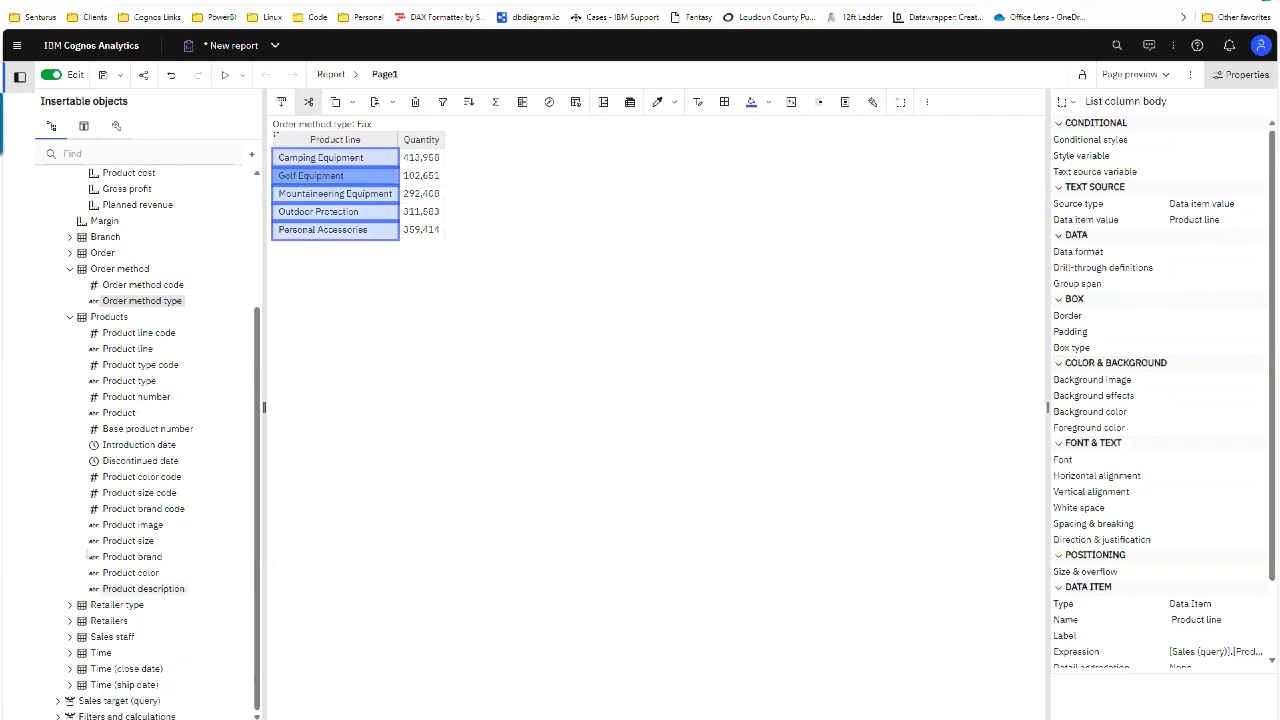
{"action": "left_click", "coordinate": [70, 620]}
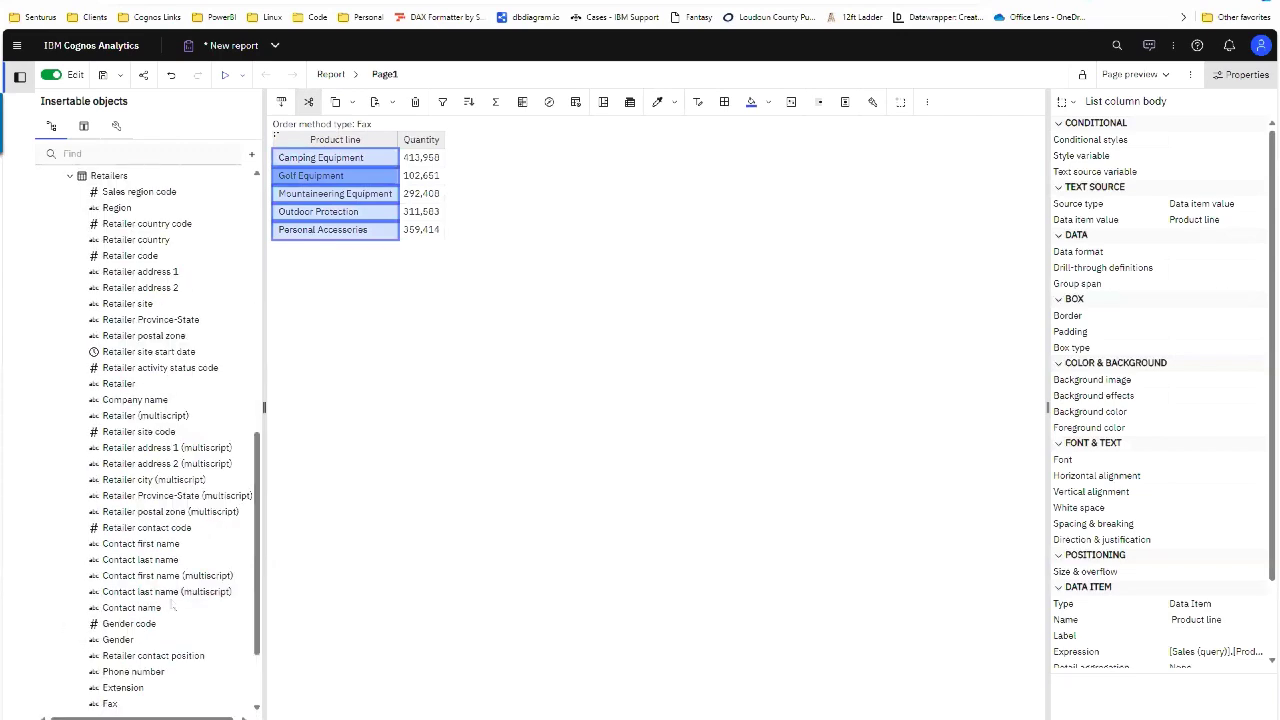
{"action": "scroll", "coordinate": [167, 633], "scroll_direction": "down", "scroll_amount": 3}
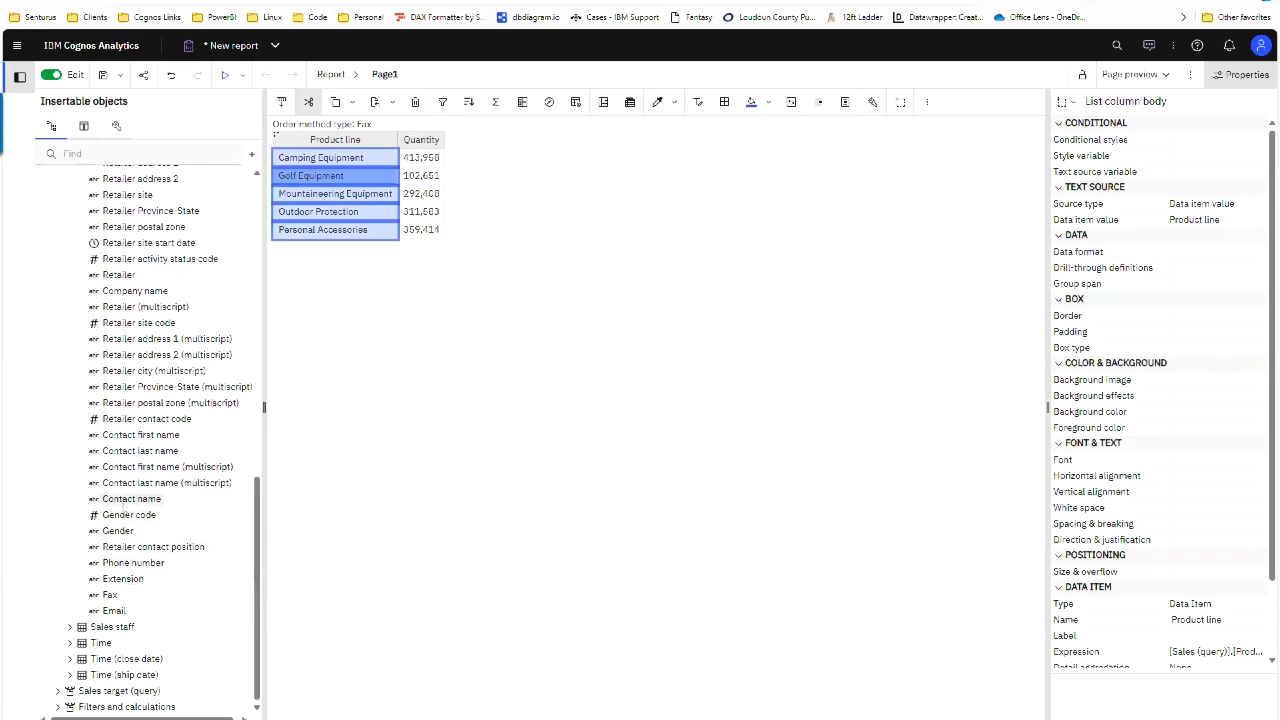
{"action": "scroll", "coordinate": [133, 500], "scroll_direction": "up", "scroll_amount": 3}
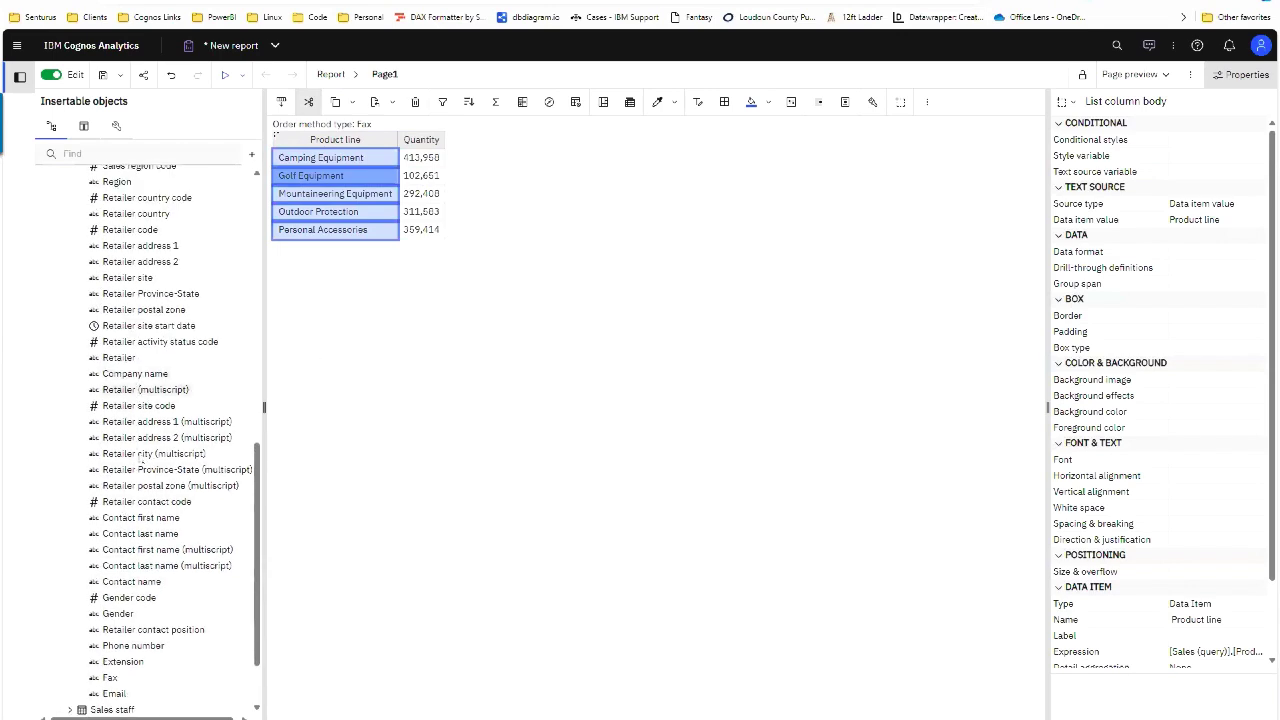
{"action": "scroll", "coordinate": [145, 316], "scroll_direction": "up", "scroll_amount": 8}
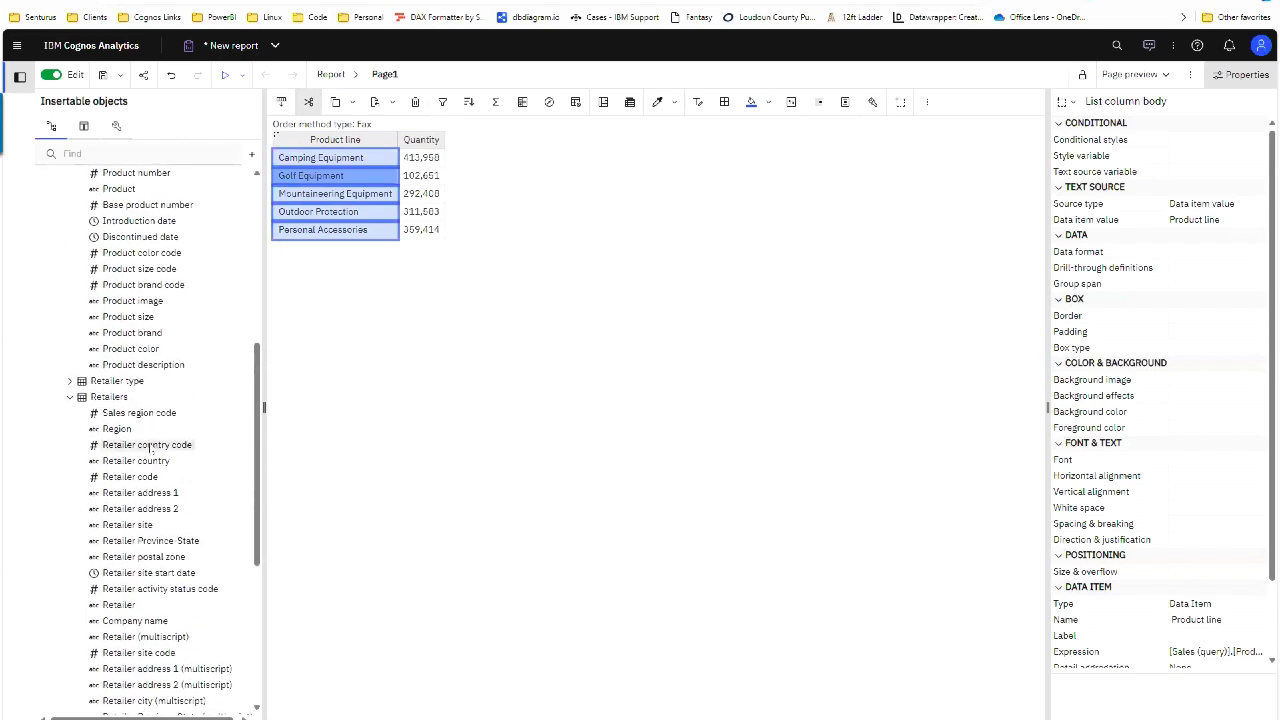
Step: Add Region between Product line and Quantity and filter it to include only Americas
{"action": "left_click_drag", "start_coordinate": [116, 428], "coordinate": [397, 285]}
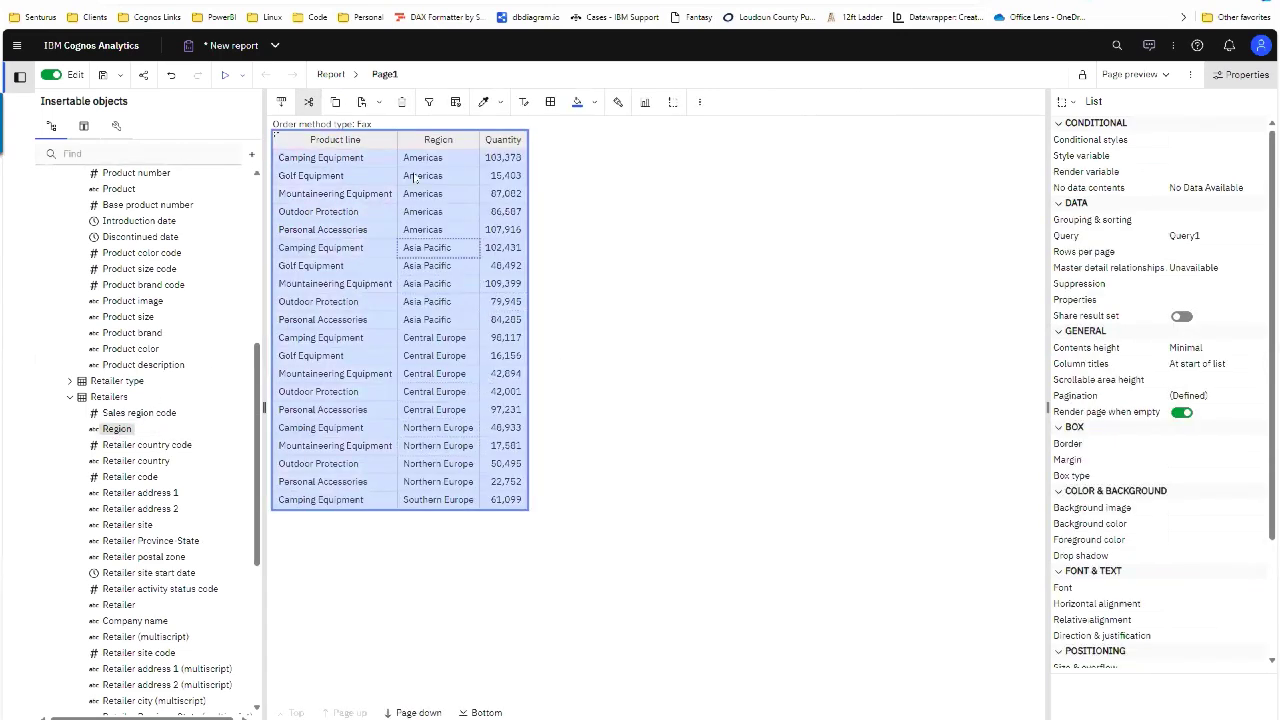
{"action": "left_click", "coordinate": [449, 185]}
{"action": "left_click", "coordinate": [443, 101]}
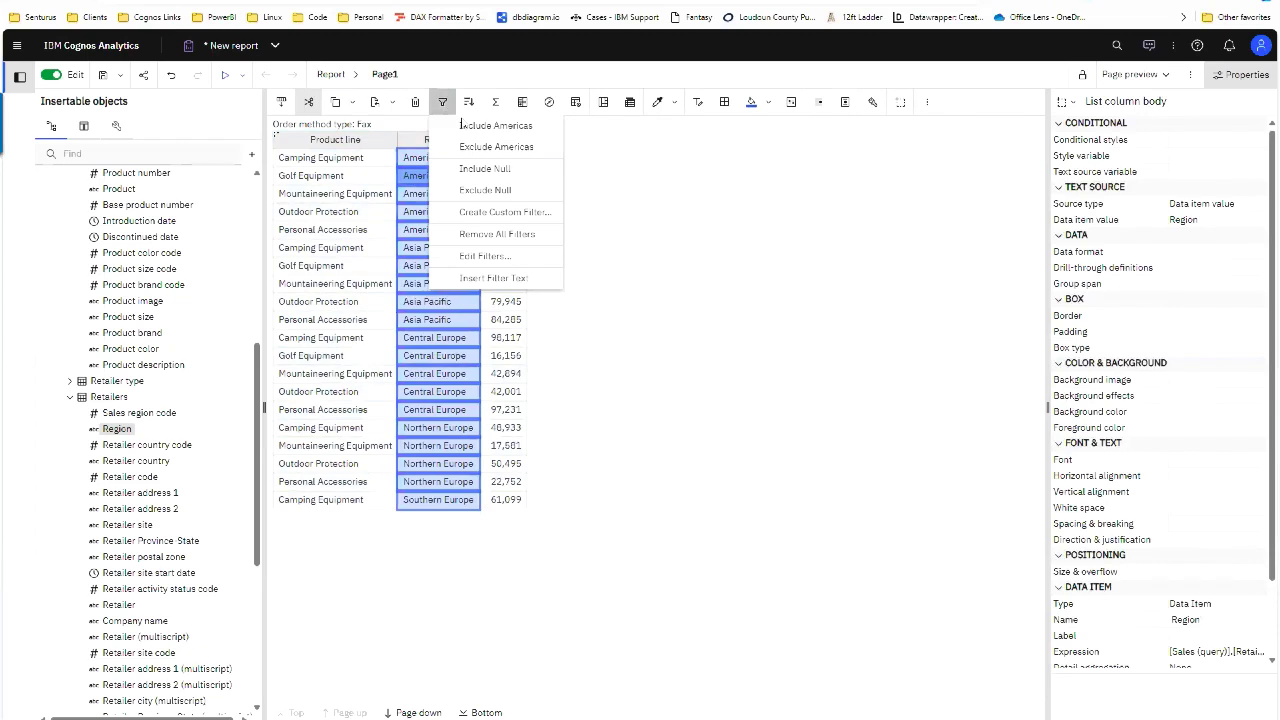
{"action": "left_click", "coordinate": [480, 124]}
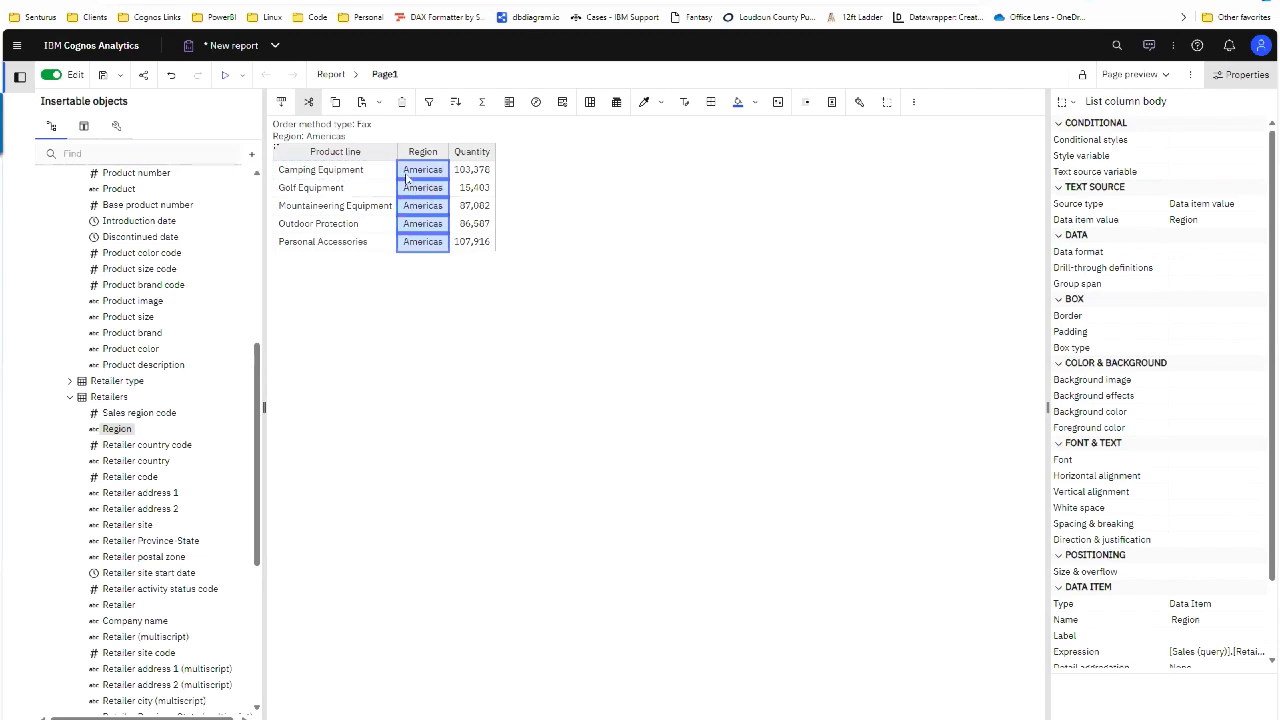
Step: Add a 'Region: Americas' filter text line above the list
{"action": "left_click", "coordinate": [429, 101]}
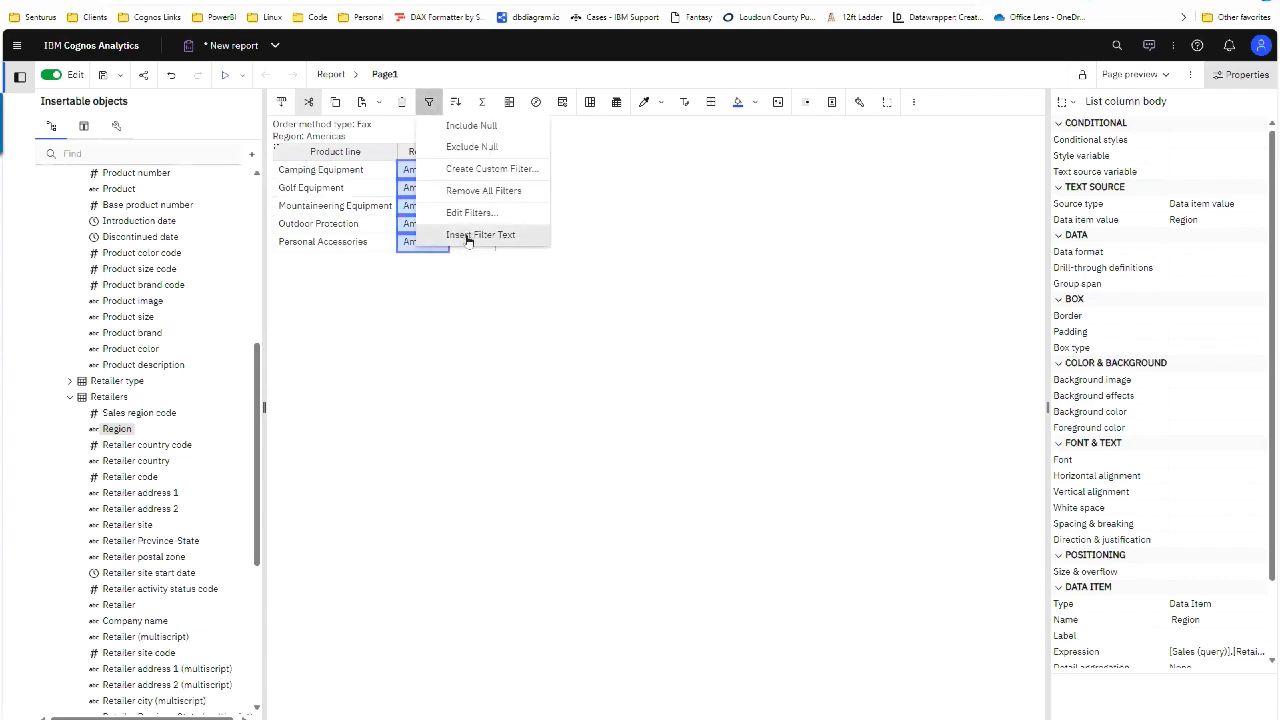
{"action": "left_click", "coordinate": [467, 238]}
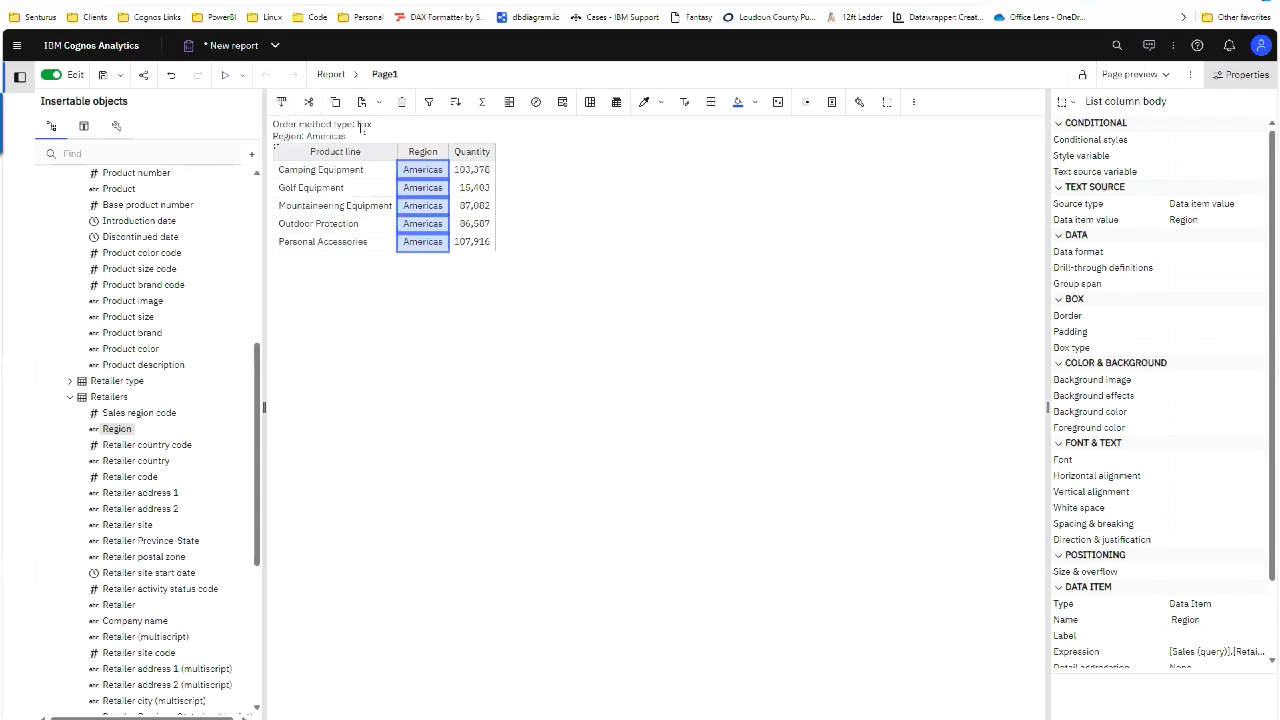
{"action": "left_click", "coordinate": [362, 130]}
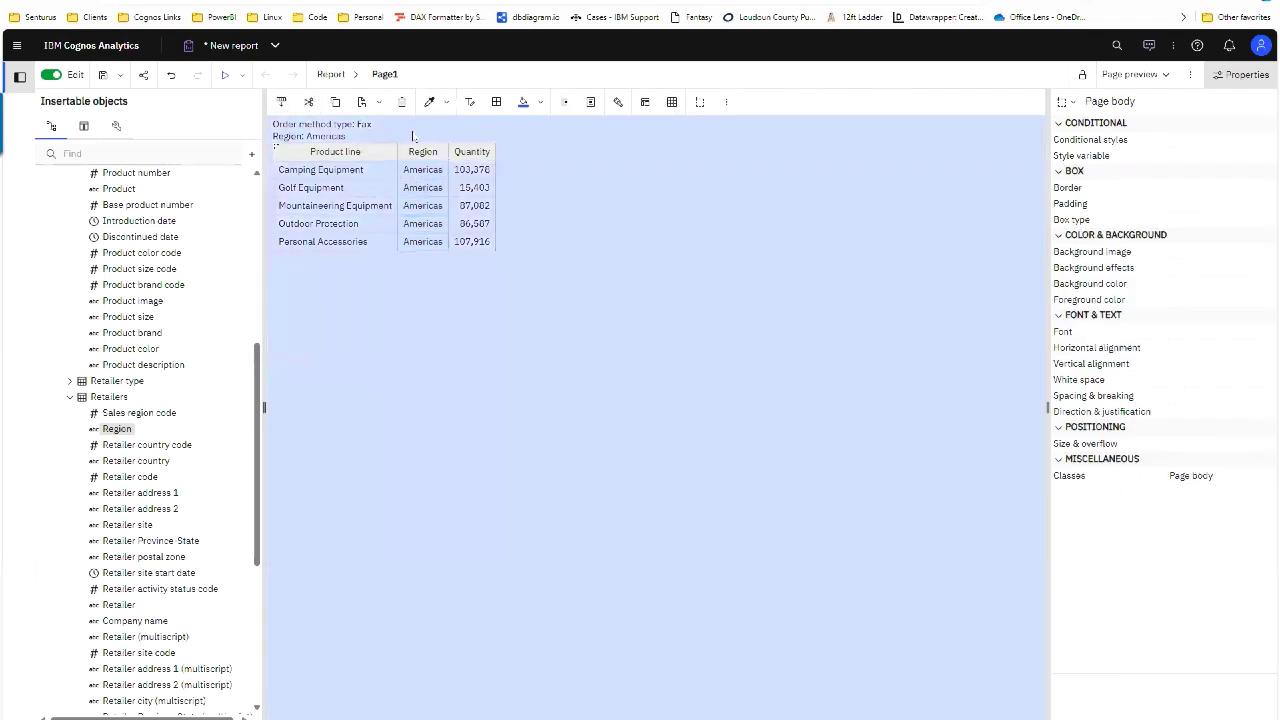
{"action": "left_click", "coordinate": [401, 186]}
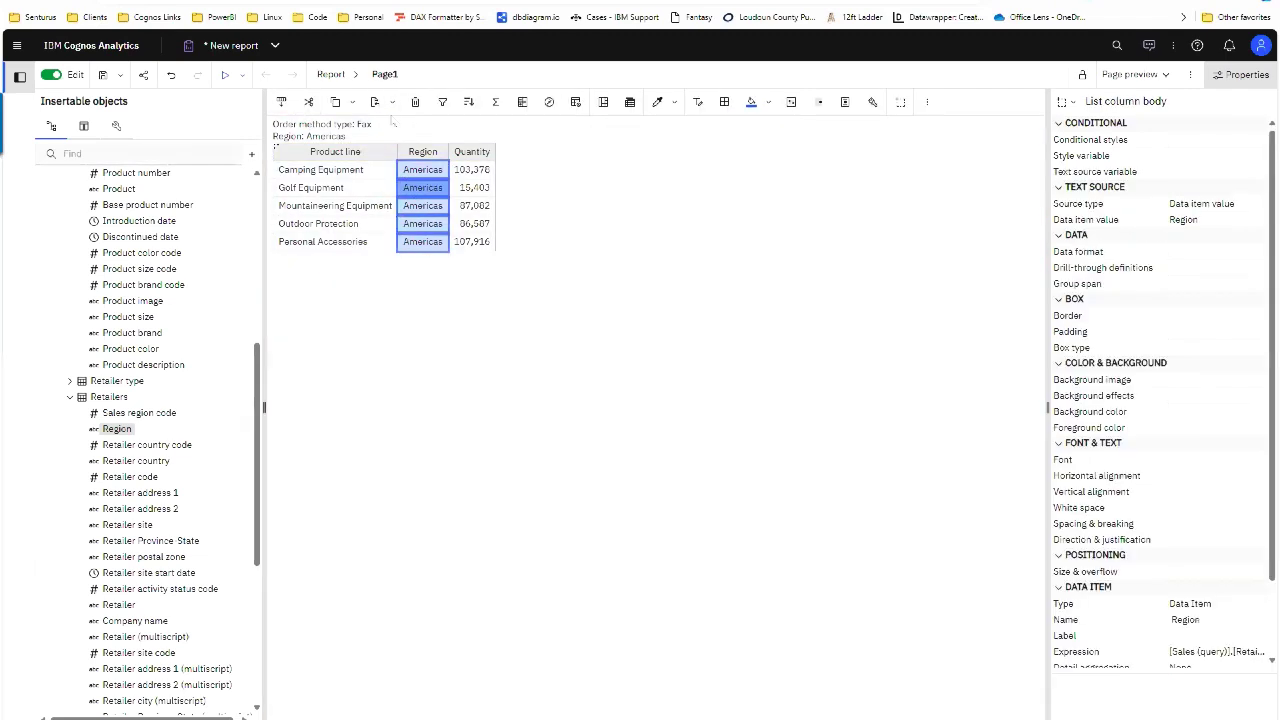
Step: Edit the Order method type filter to keep E-mail instead of Fax
{"action": "left_click", "coordinate": [443, 102]}
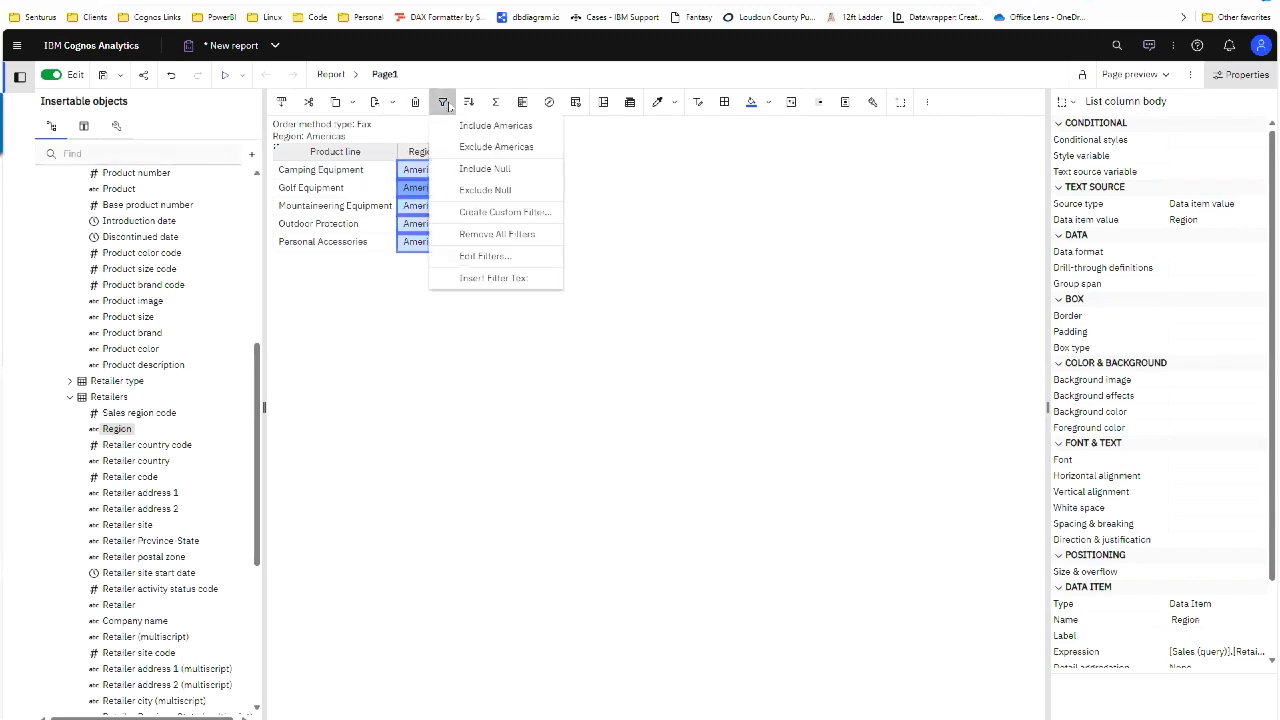
{"action": "left_click", "coordinate": [485, 254]}
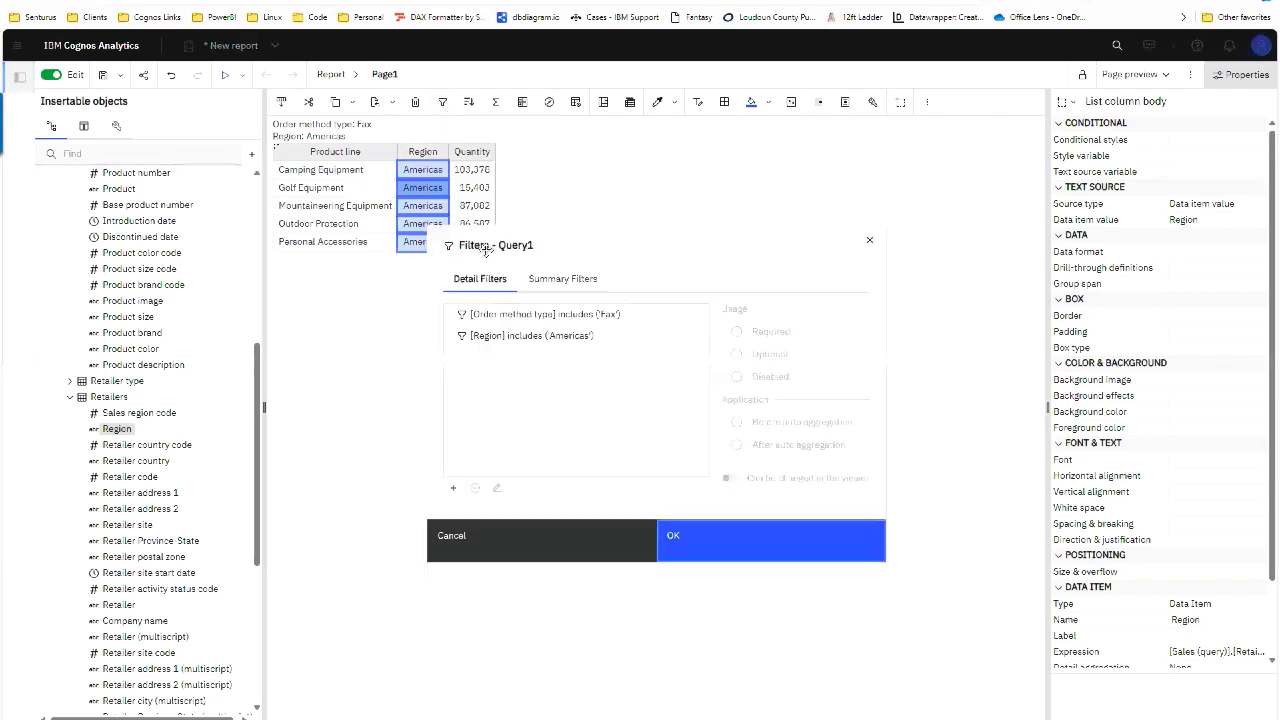
{"action": "double_click", "coordinate": [571, 316]}
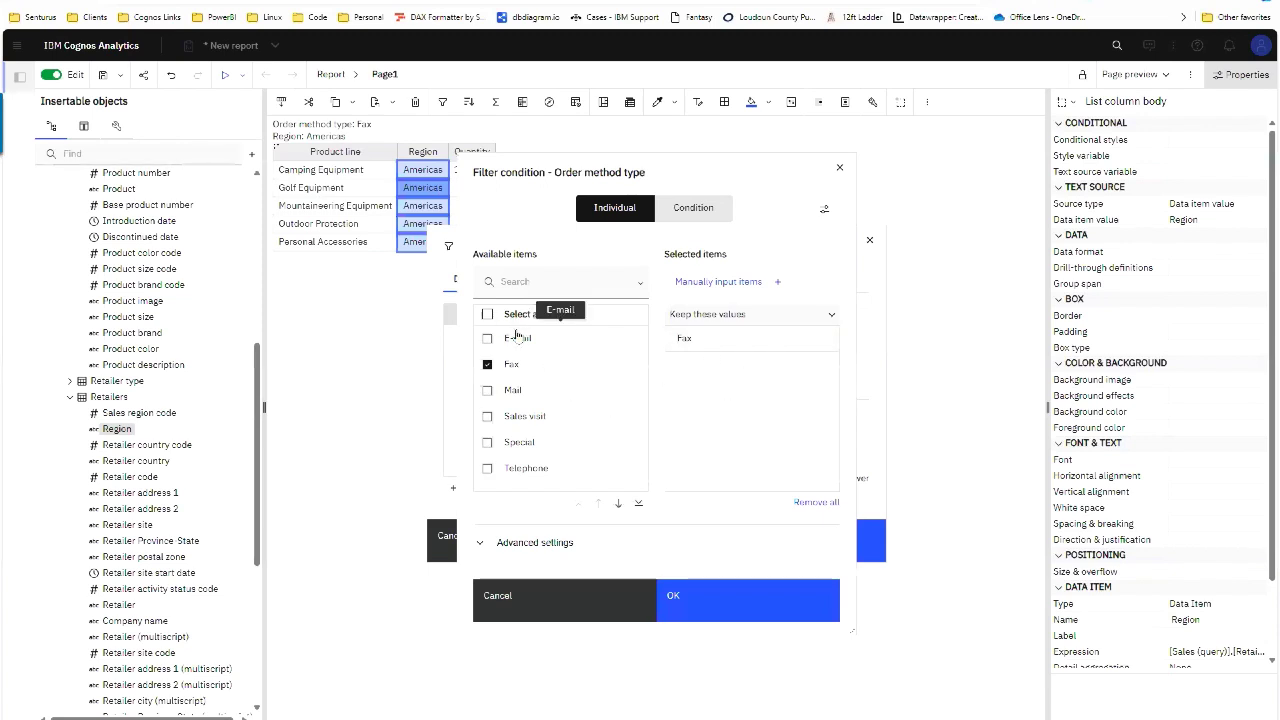
{"action": "left_click_drag", "start_coordinate": [685, 166], "coordinate": [836, 123]}
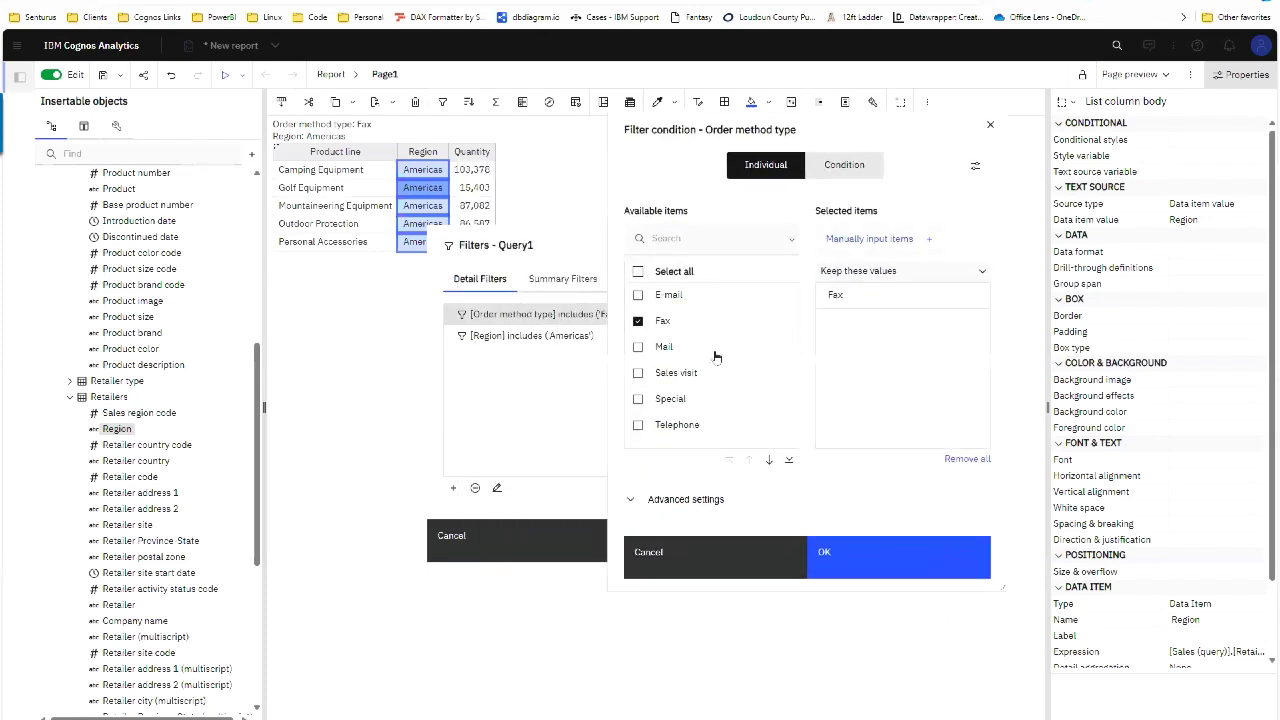
{"action": "left_click", "coordinate": [982, 295]}
{"action": "left_click", "coordinate": [639, 295]}
{"action": "left_click", "coordinate": [807, 547]}
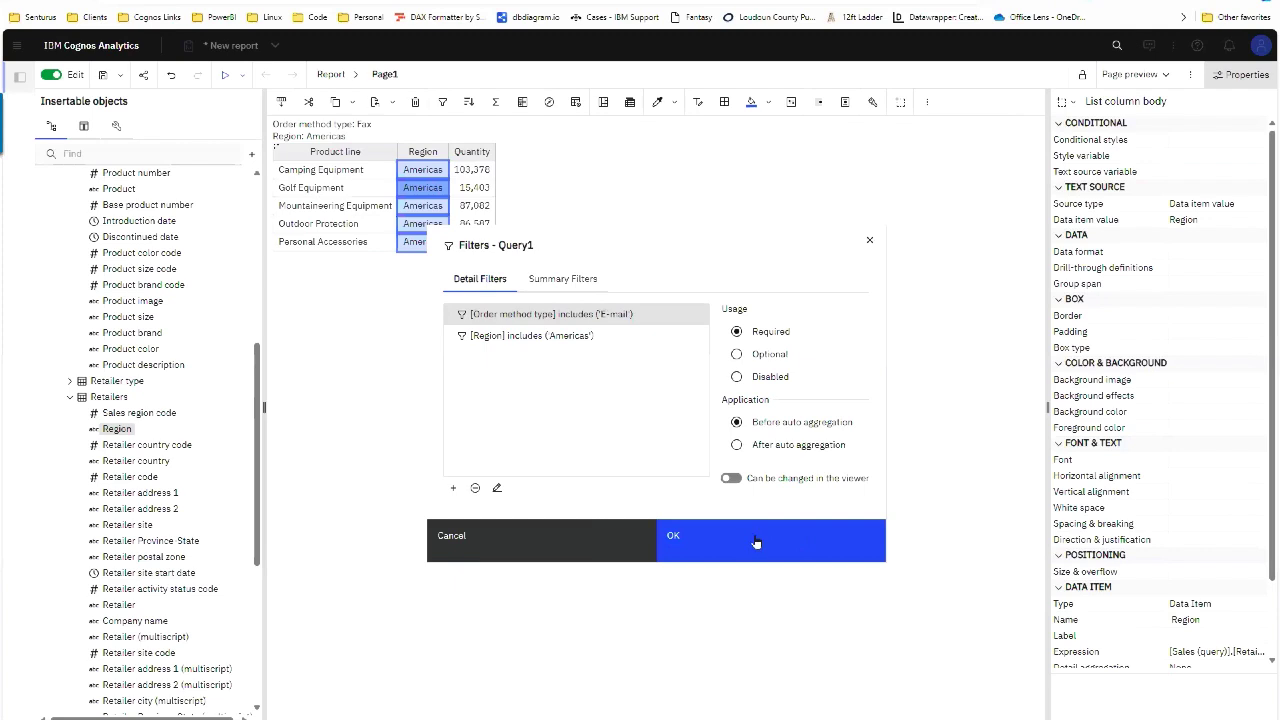
{"action": "left_click", "coordinate": [758, 540]}
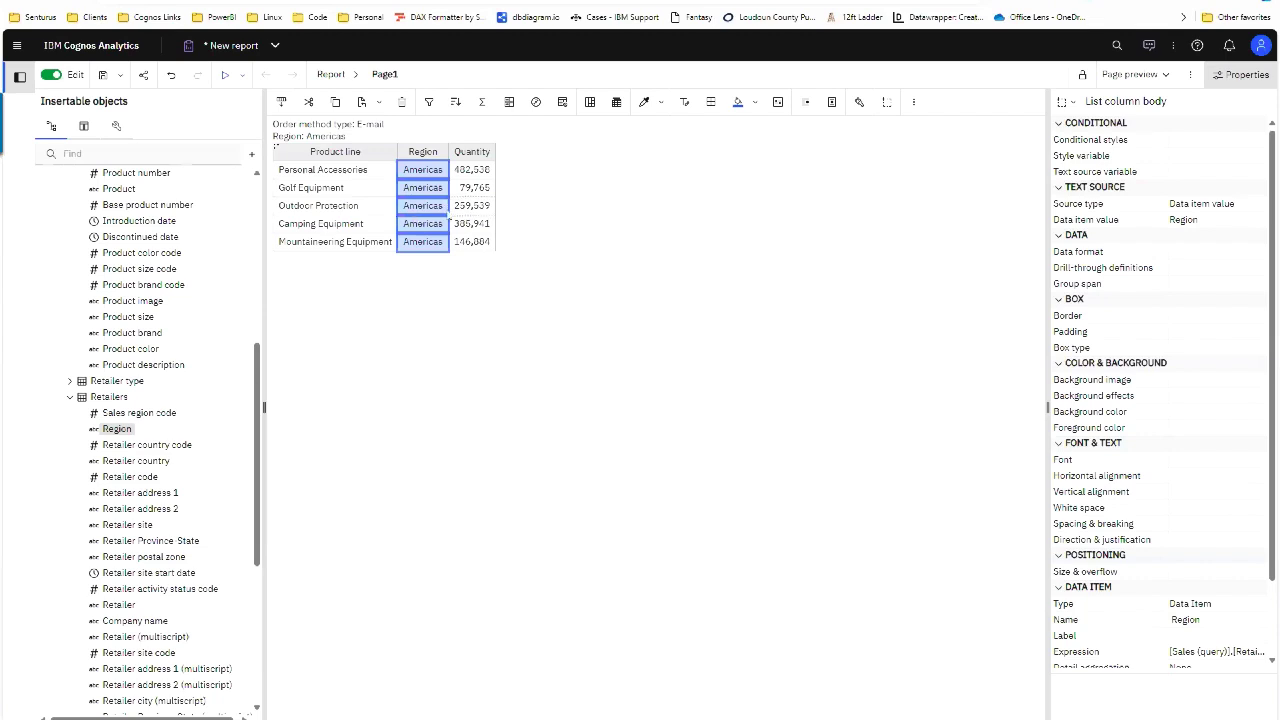
{"action": "left_click", "coordinate": [378, 215]}
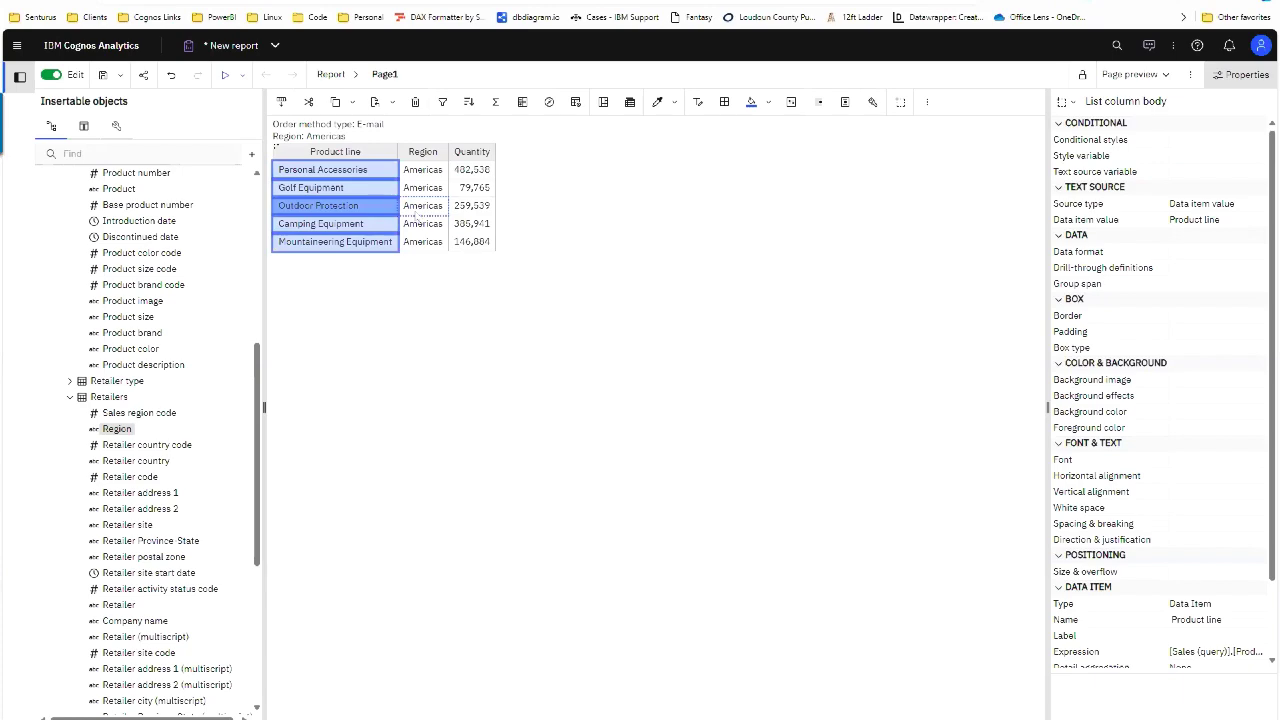
Step: Switch back to the PowerPoint slideshow and advance past the Demo slide to 'Get help upgrading & optimizing Cognos'
{"action": "key", "text": "alt+Tab"}
{"action": "key", "text": "alt+Tab"}
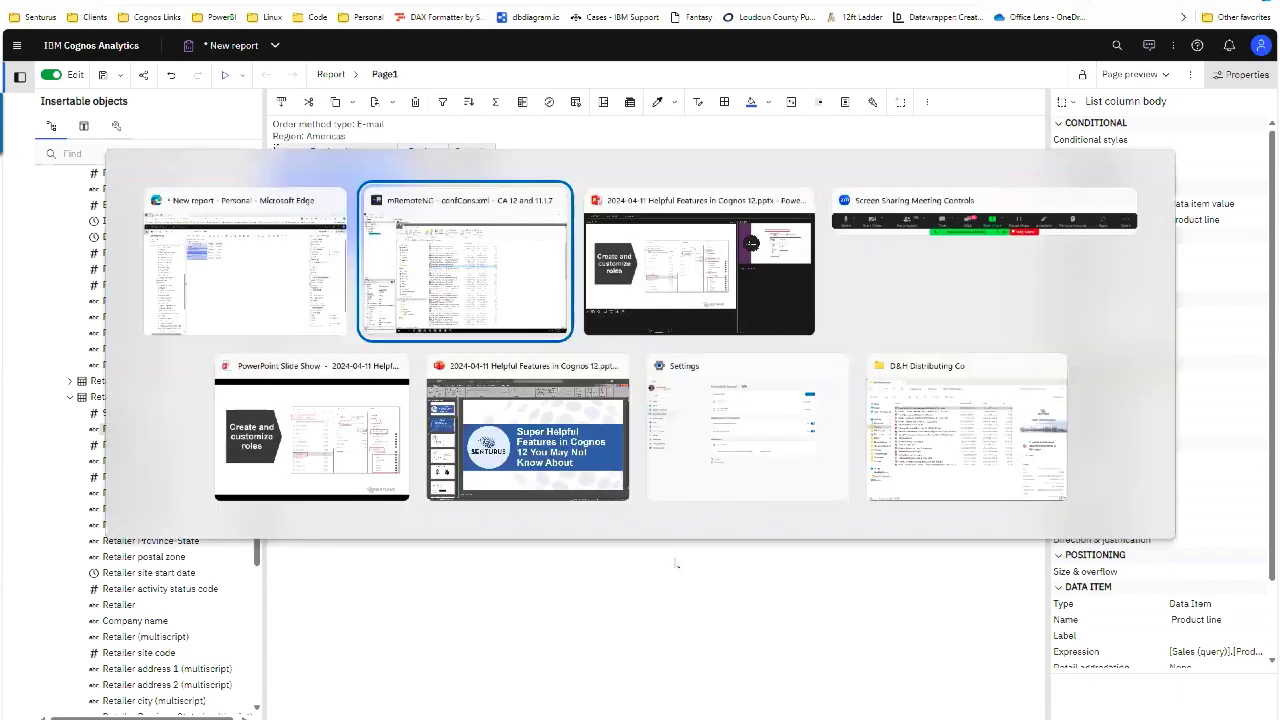
{"action": "key", "text": "Right"}
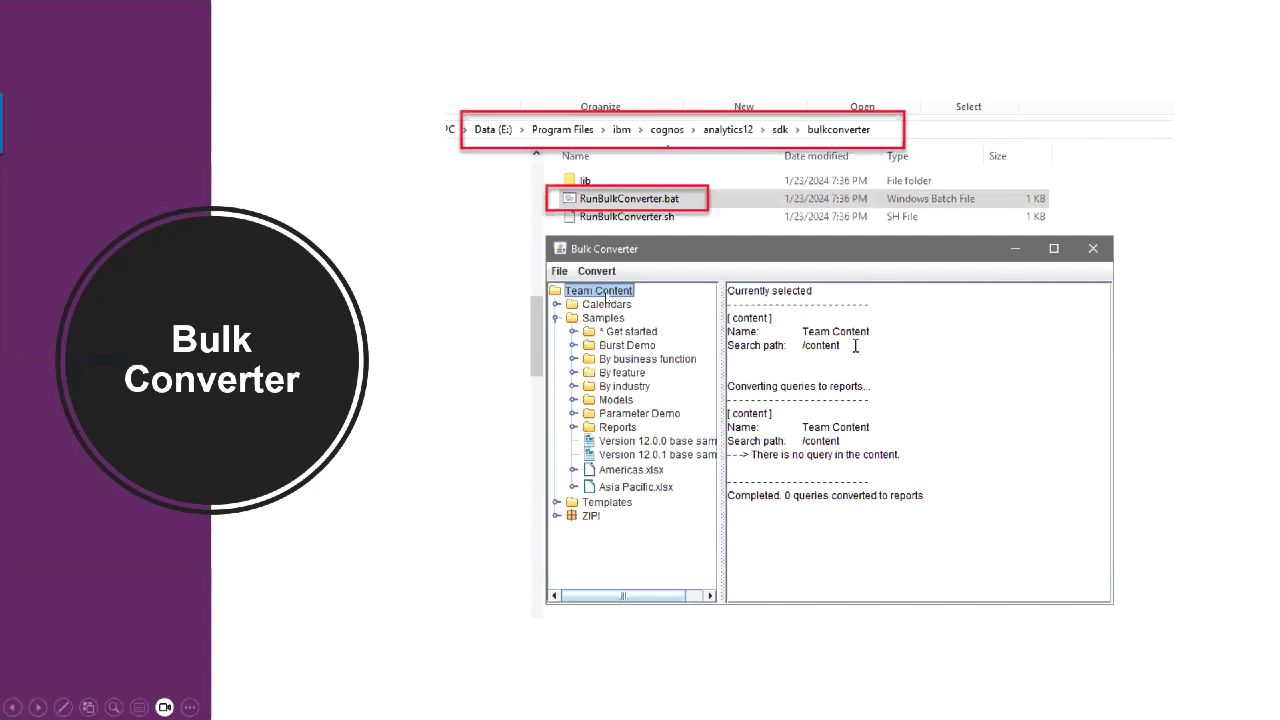
{"action": "left_click", "coordinate": [607, 298]}
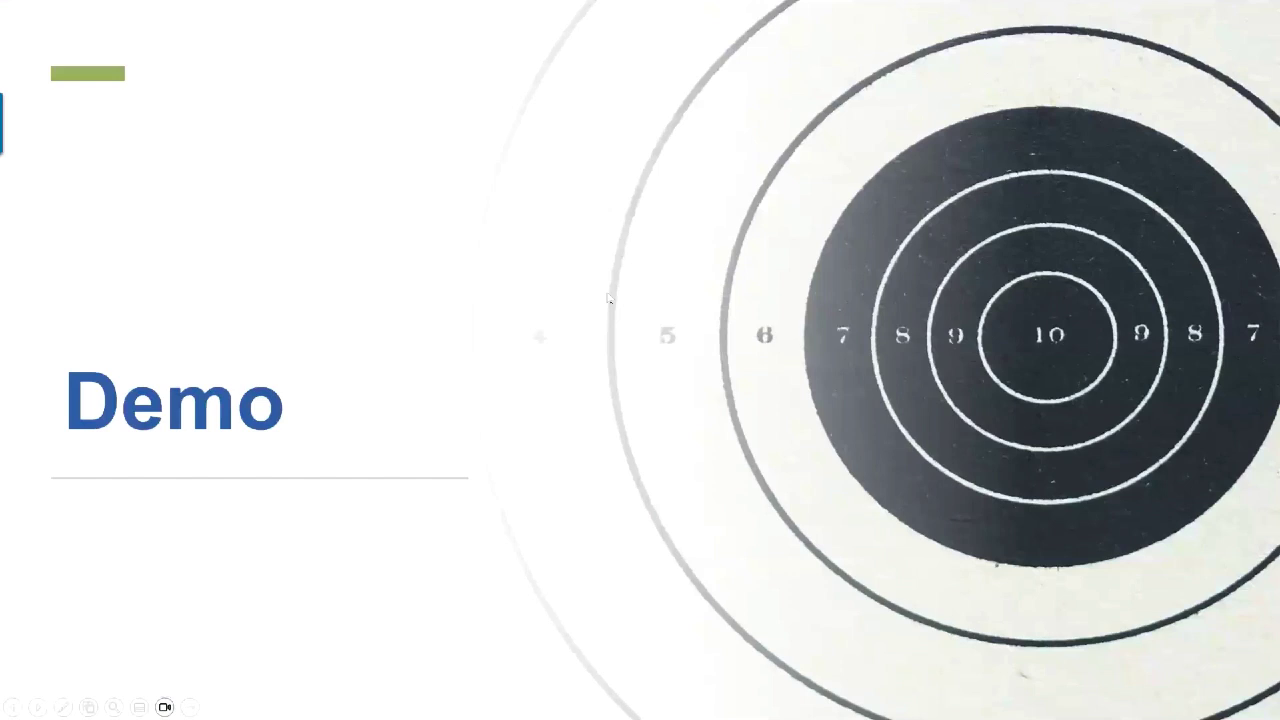
{"action": "left_click", "coordinate": [607, 298]}
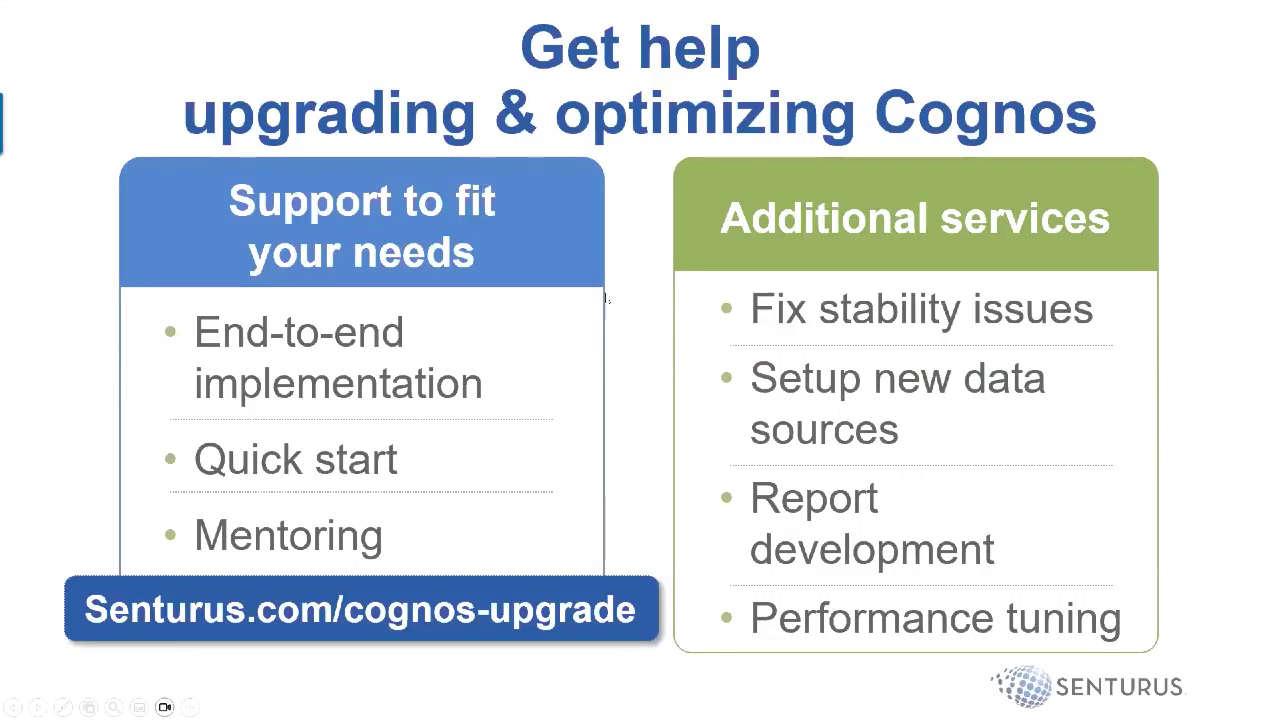
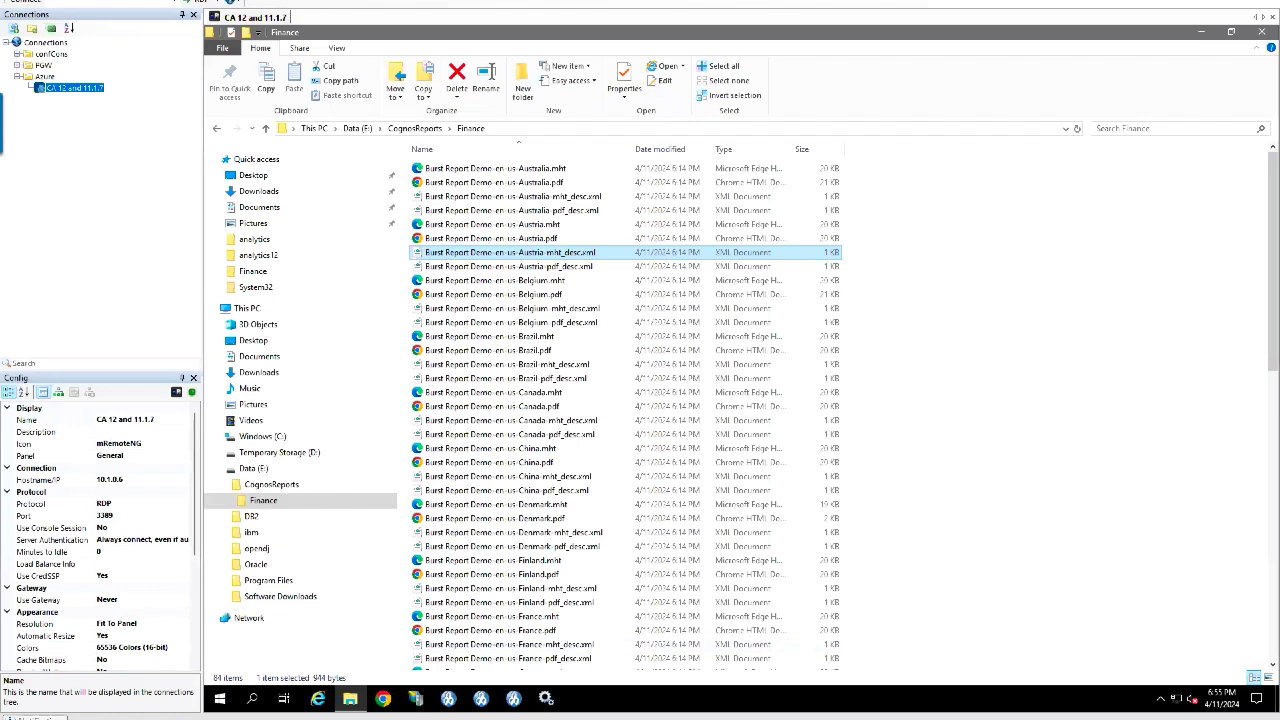
Step: Launch IBM Cognos Configuration and display the Security > Authentication properties, including the 3600-second inactivity timeout
{"action": "left_click", "coordinate": [450, 702]}
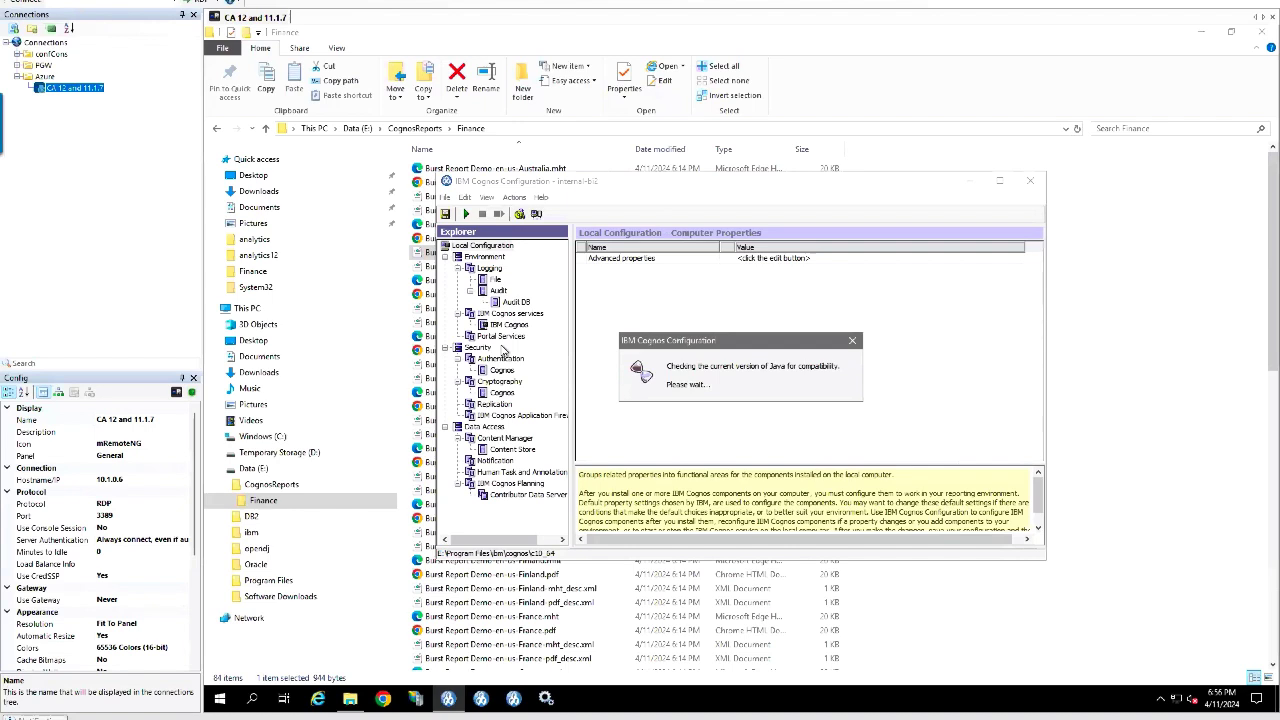
{"action": "left_click", "coordinate": [500, 358]}
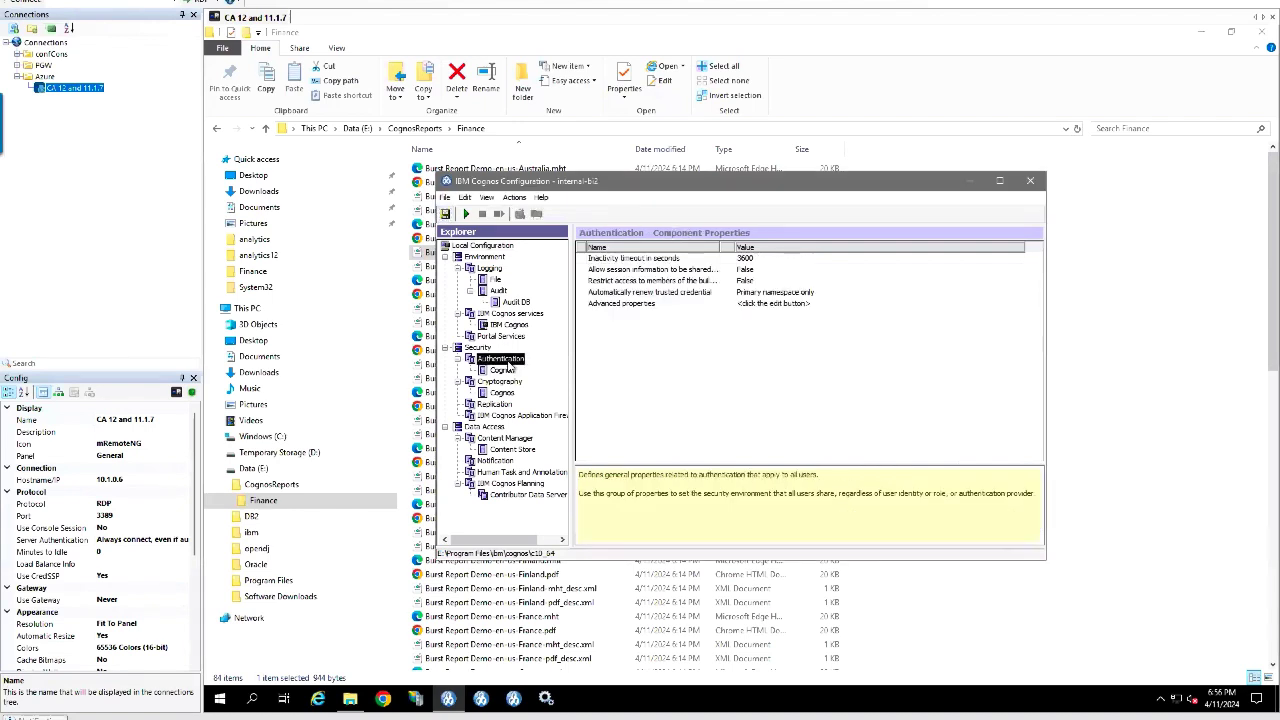
Step: Start a new Authentication namespace, review the Type list, then cancel without adding it
{"action": "right_click", "coordinate": [508, 362]}
{"action": "mouse_move", "coordinate": [544, 378]}
{"action": "left_click", "coordinate": [628, 372]}
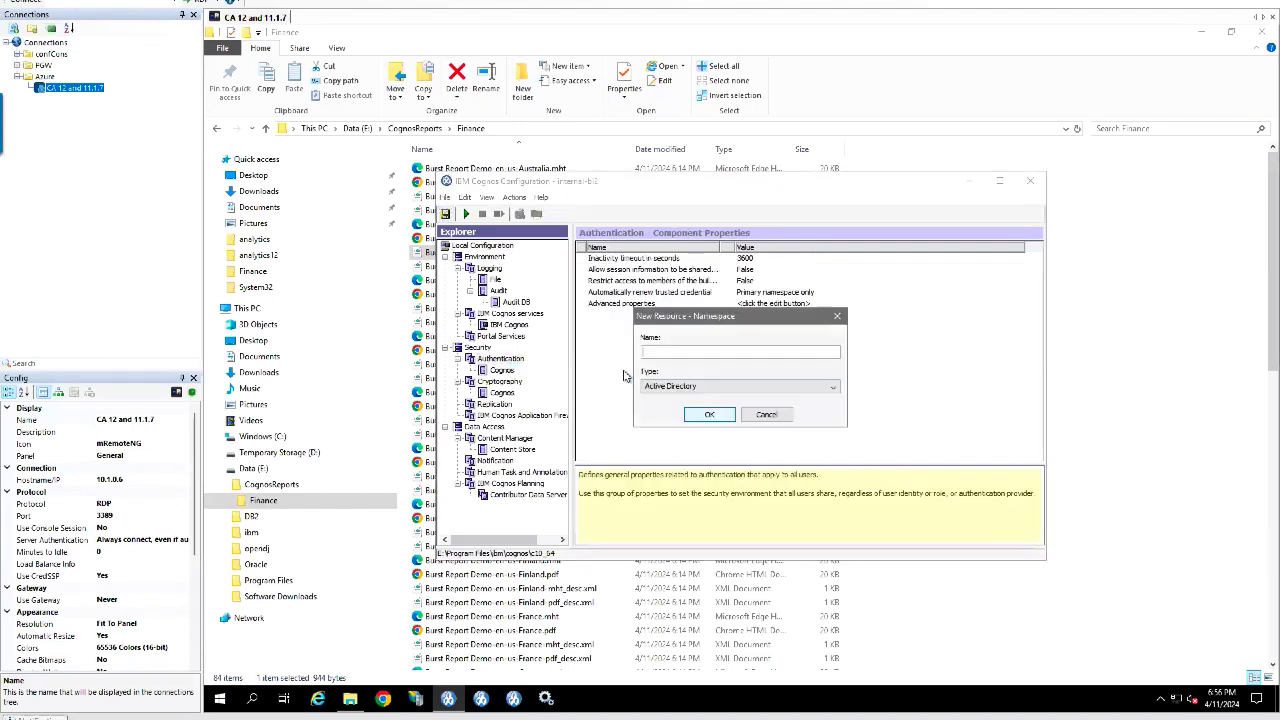
{"action": "left_click", "coordinate": [829, 393]}
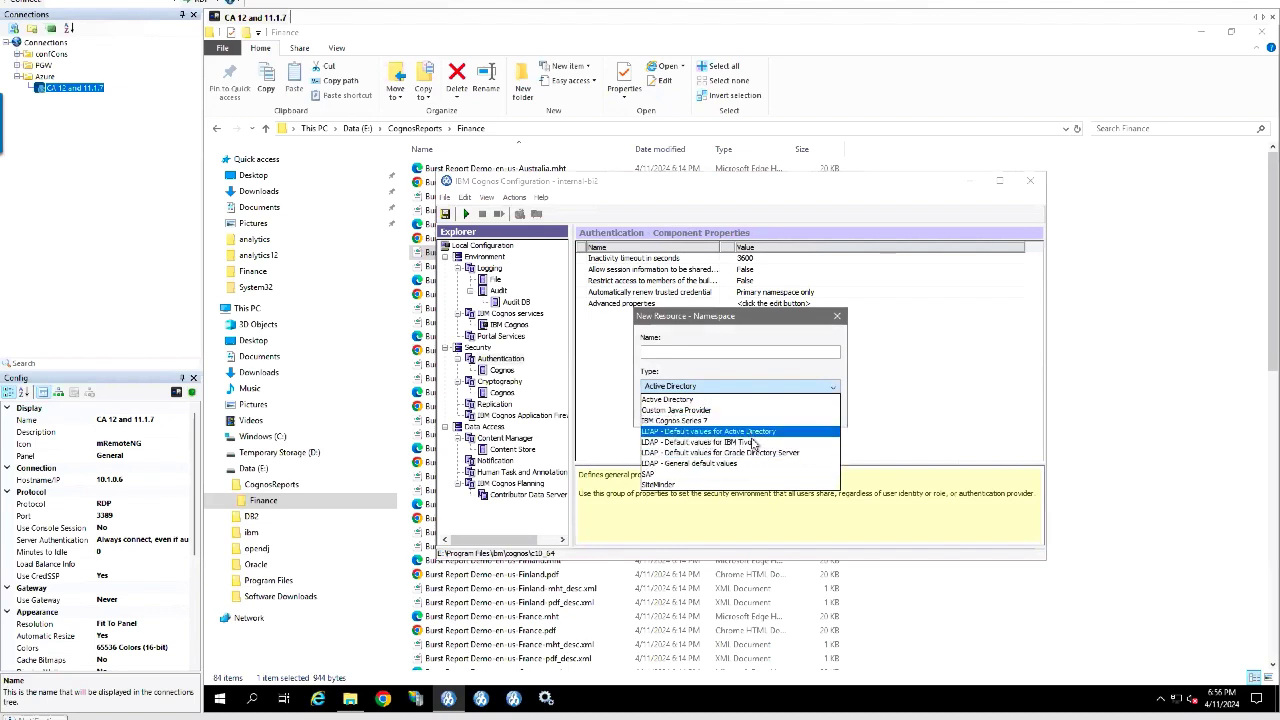
{"action": "left_click", "coordinate": [843, 318]}
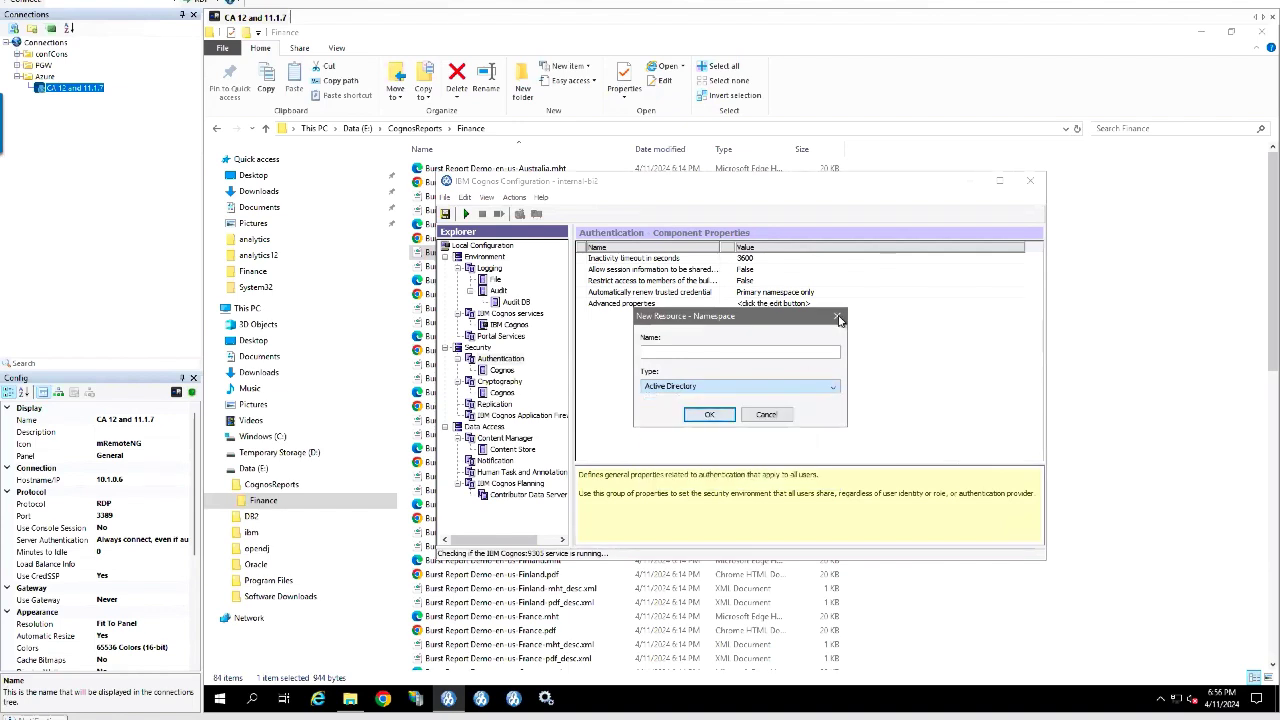
{"action": "left_click", "coordinate": [837, 316]}
Step: Check the View menu, then exit Cognos Configuration and answer the service prompt
{"action": "left_click", "coordinate": [484, 198]}
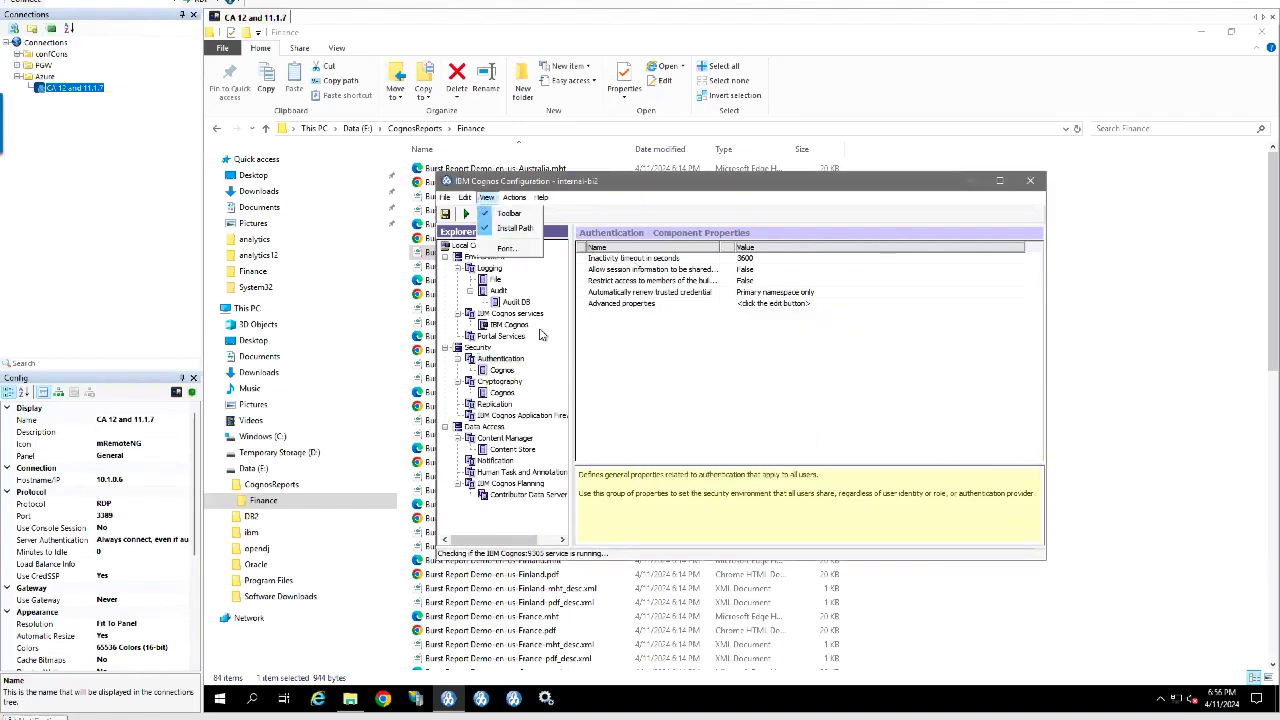
{"action": "left_click", "coordinate": [1040, 207]}
{"action": "left_click", "coordinate": [1030, 180]}
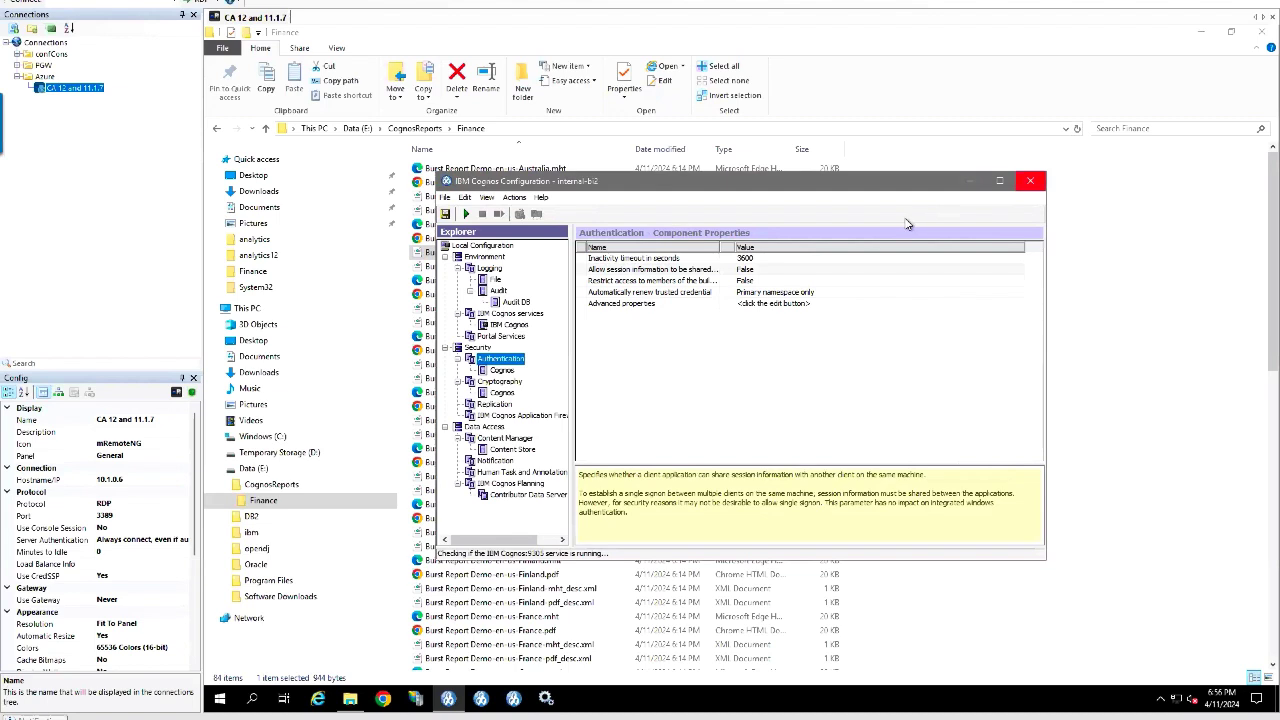
{"action": "left_click", "coordinate": [740, 400]}
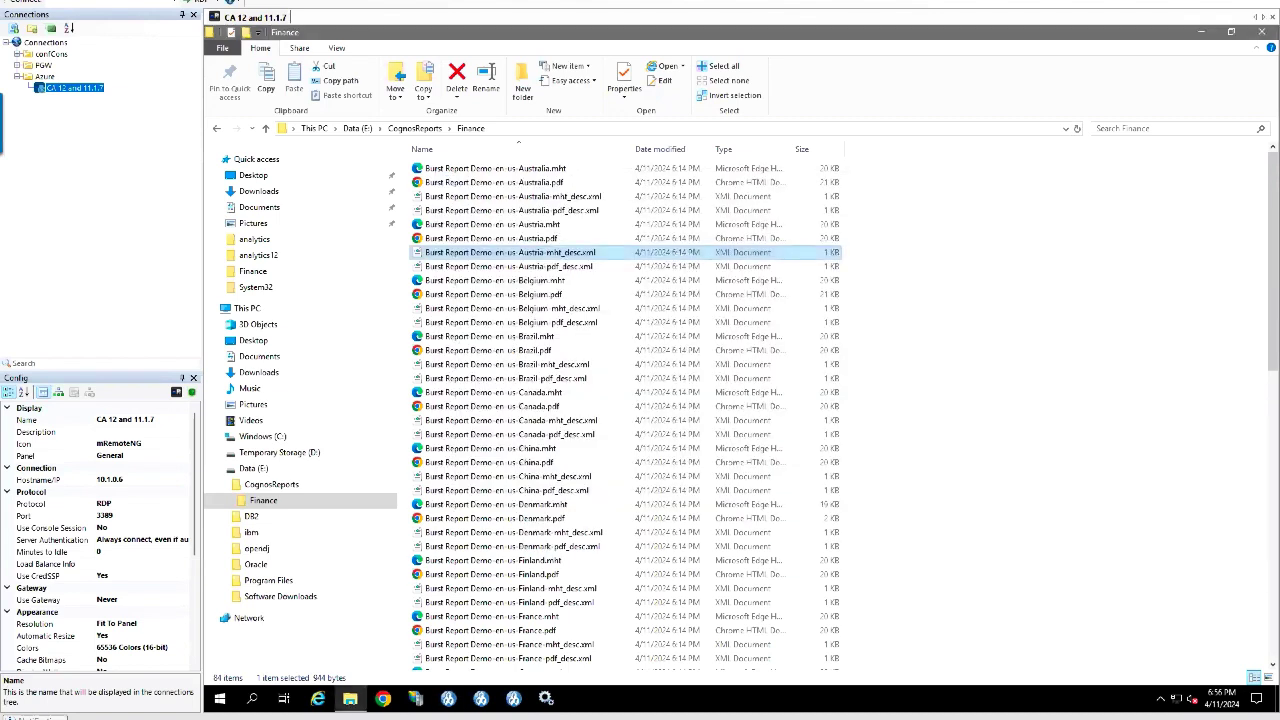